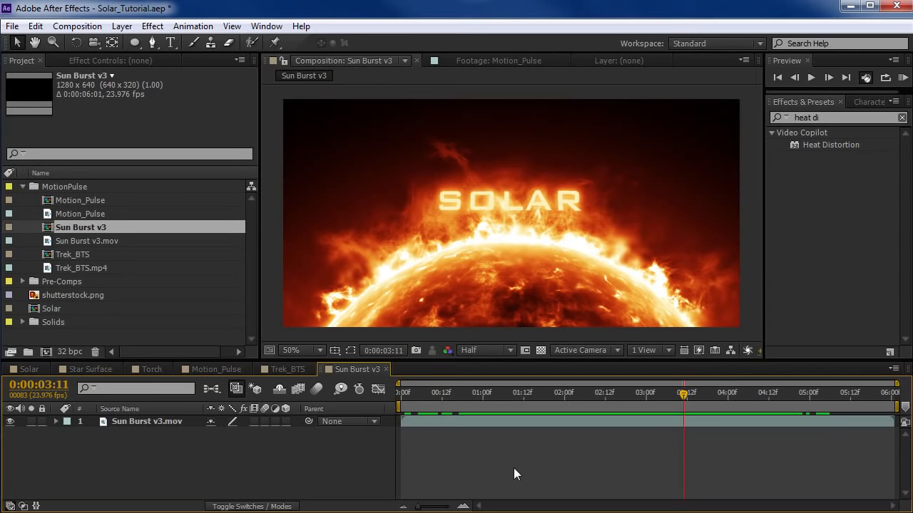
- Scrub and play through the Sun Burst v3 composition to review the finished sun and title animation
left_click_drag(498, 398, 726, 418)
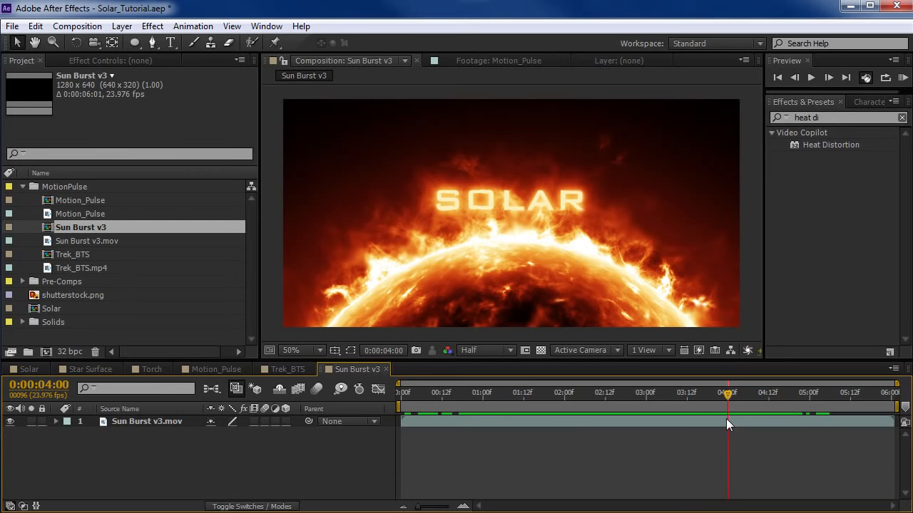
left_click(456, 393)
left_click_drag(456, 393, 659, 423)
left_click(536, 398)
left_click_drag(536, 397, 563, 399)
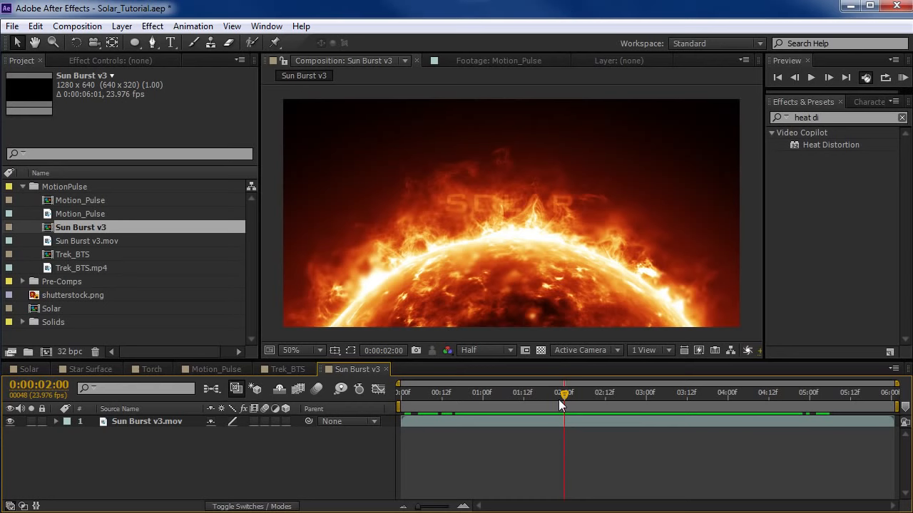
key("space")
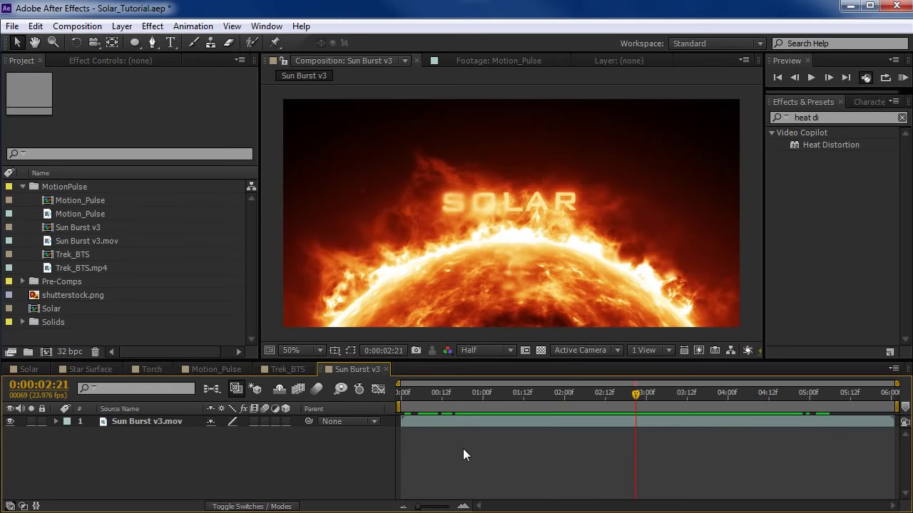
- Create a new composition named Sun at 1280 x 640 px, 24 frames per second
key("ctrl+n")
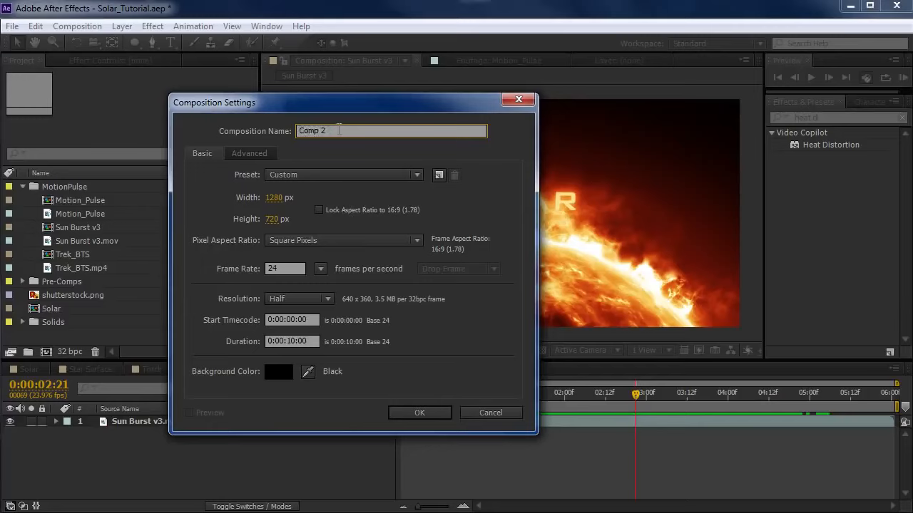
type("Sun")
left_click(275, 219)
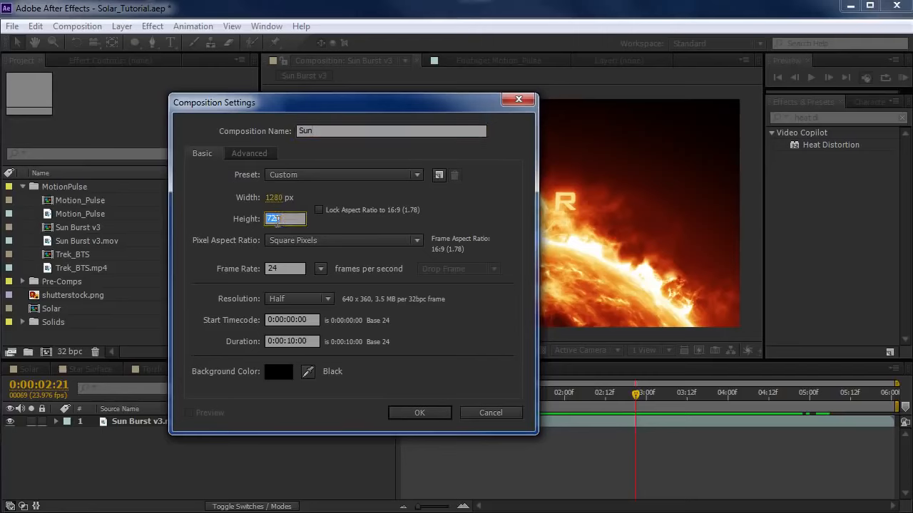
type("640")
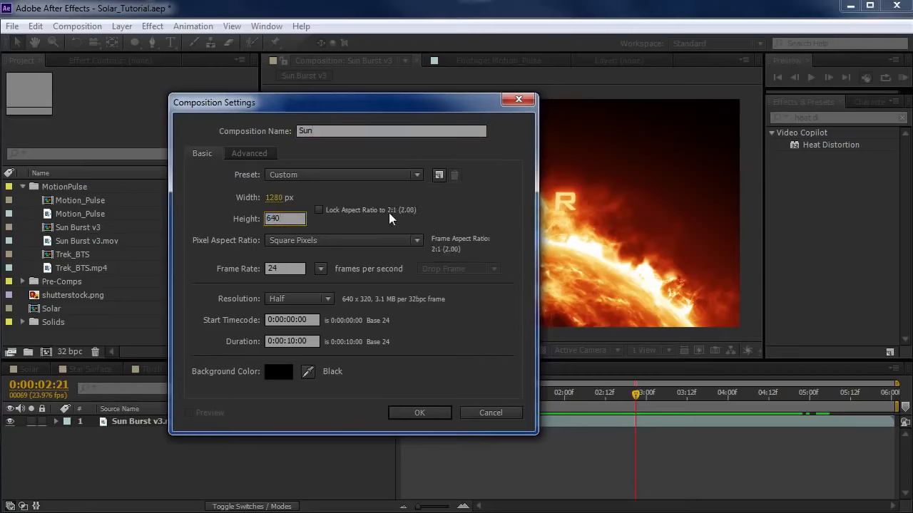
left_click(293, 269)
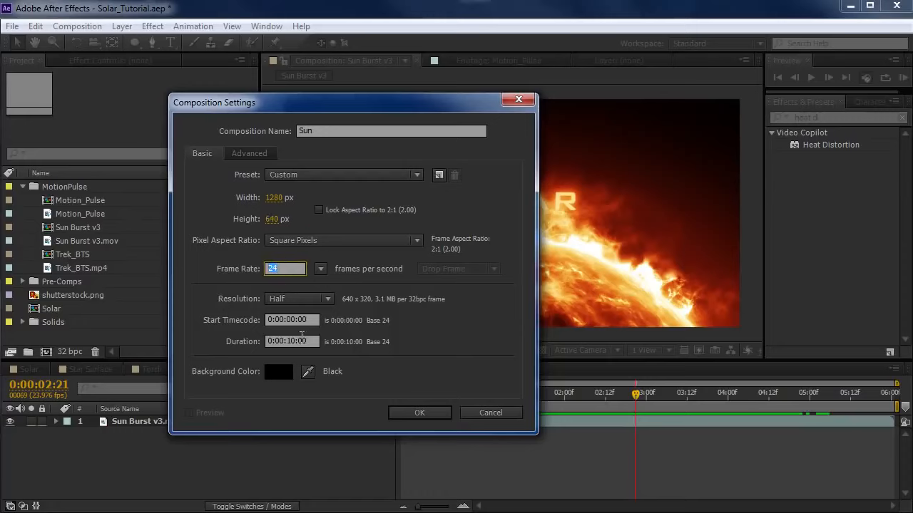
left_click(422, 412)
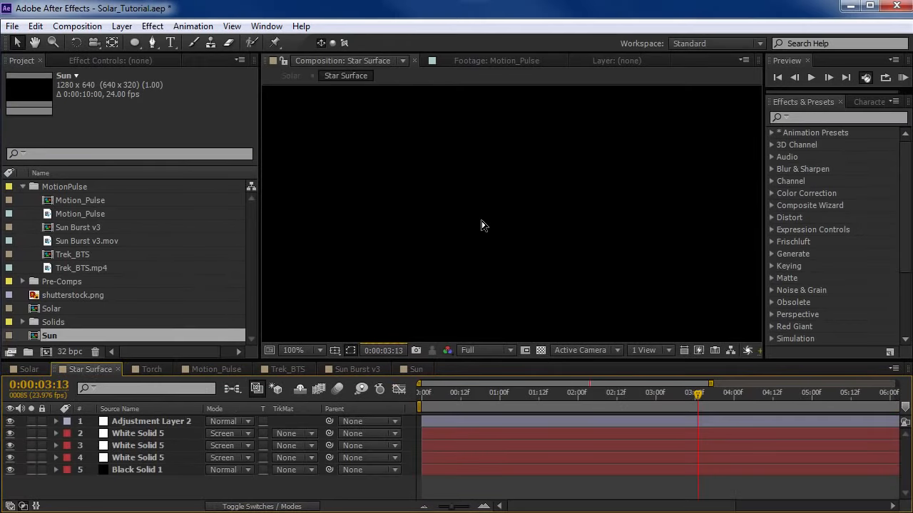
- Examine the noise textures in the Star Surface and Torch compositions, scrubbing the Torch animation over time
scroll(568, 210, "down", 1)
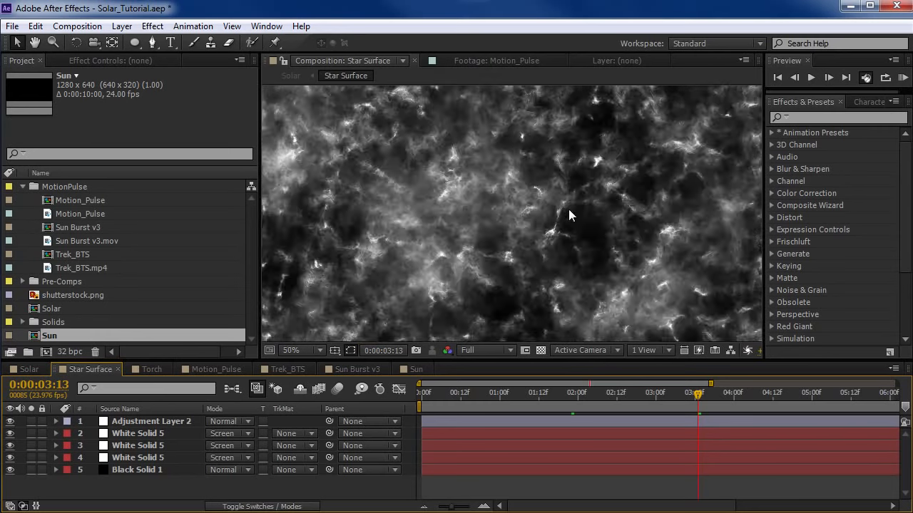
scroll(569, 209, "up", 1)
left_click(137, 370)
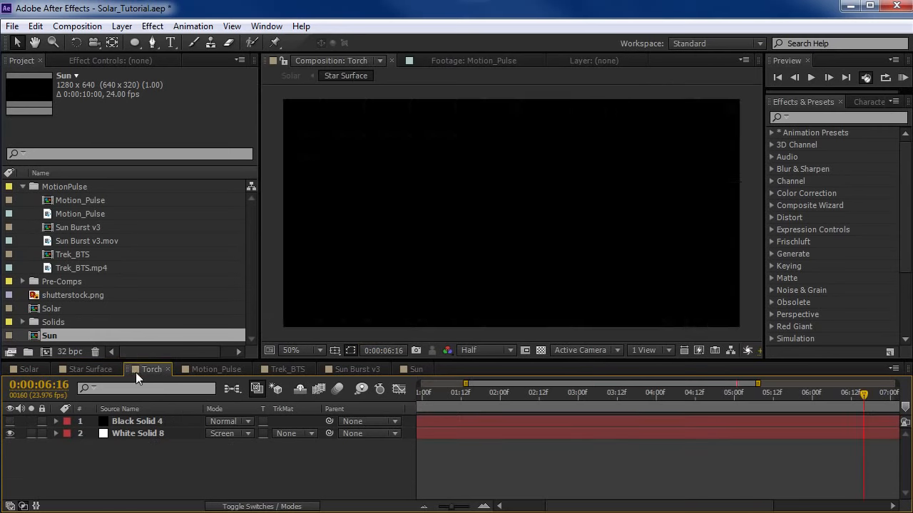
key("minus")
key("minus")
key("minus")
key("minus")
key("minus")
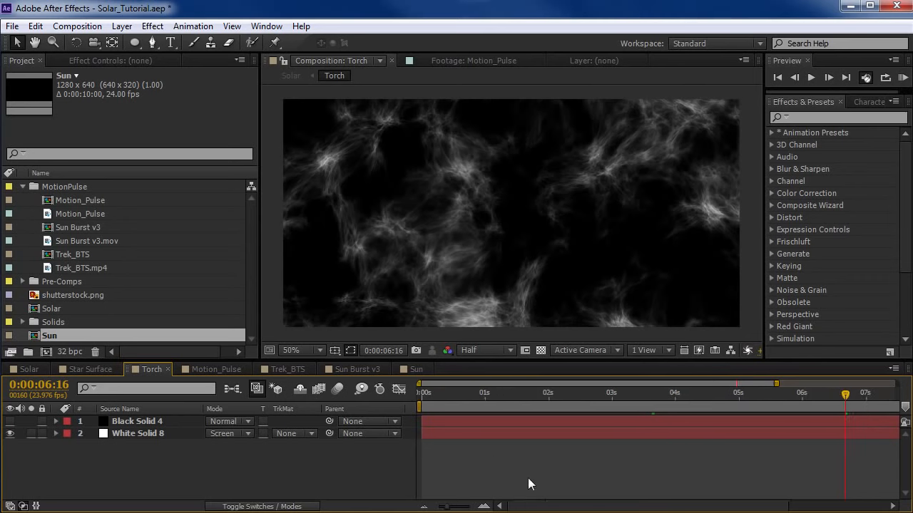
left_click_drag(423, 396, 492, 398)
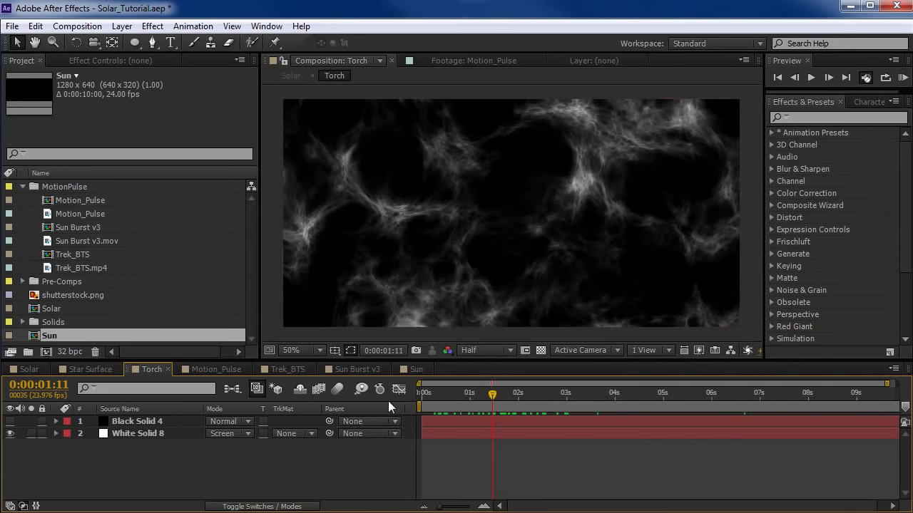
- Add a black, composition-sized solid named BG to the Sun composition
left_click(412, 370)
left_click(121, 25)
mouse_move(156, 48)
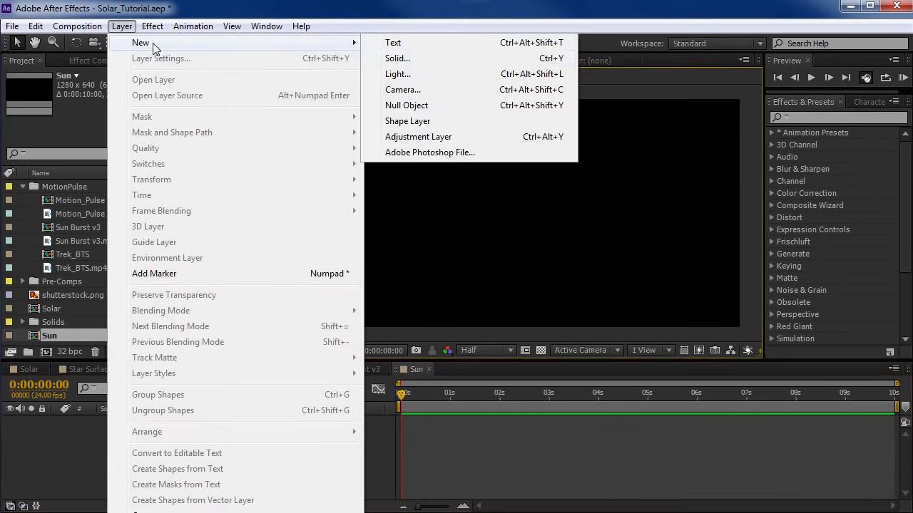
left_click(397, 57)
type("BG")
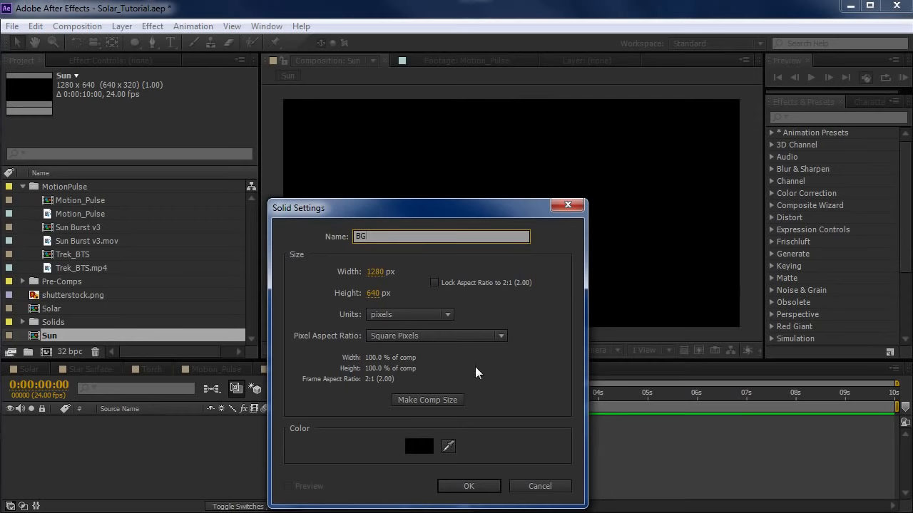
left_click_drag(428, 212, 432, 152)
left_click(423, 382)
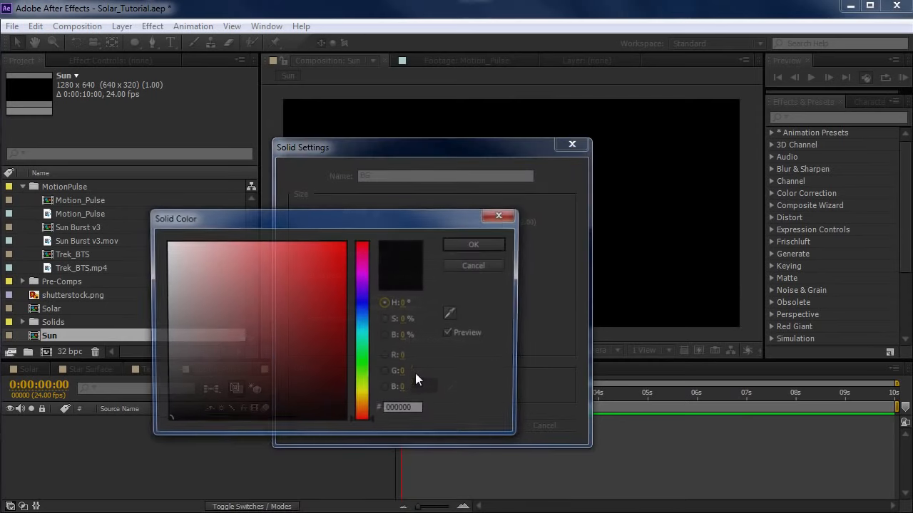
left_click(465, 247)
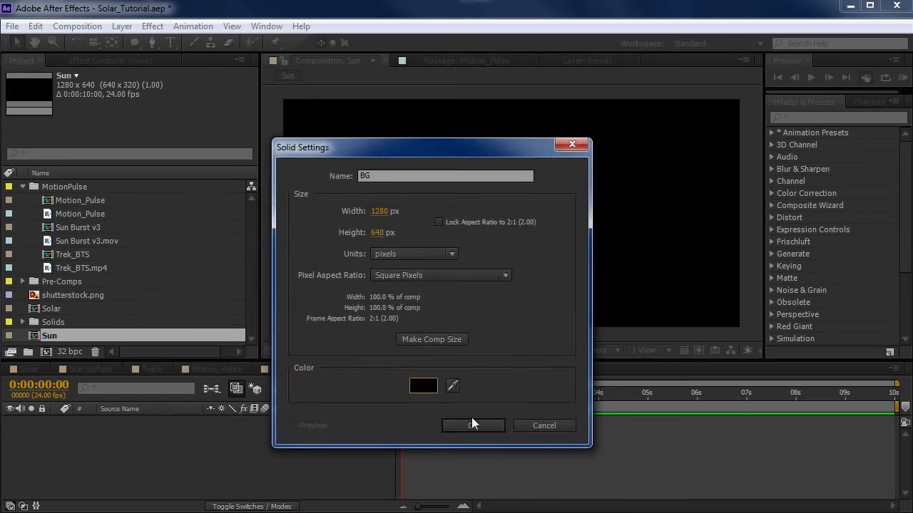
left_click(477, 425)
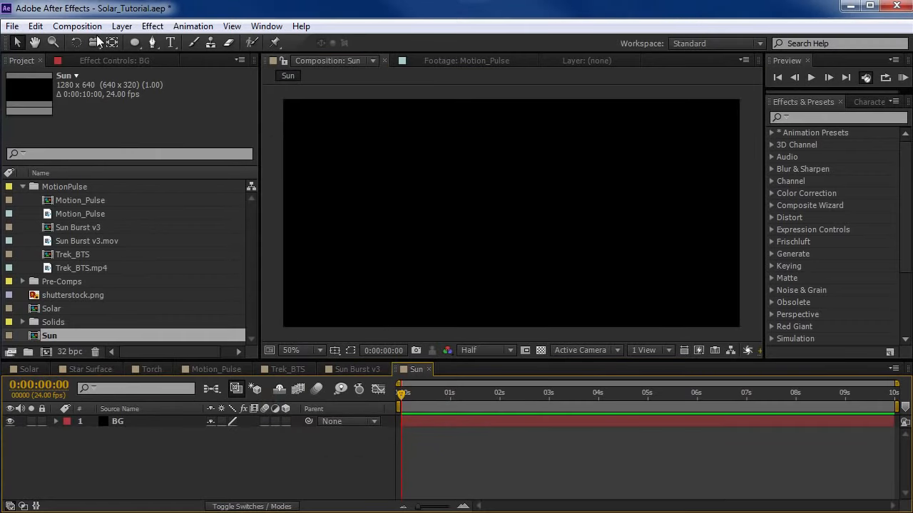
- Add a black solid named Star Map, 4096 px wide and 2048 px high, above the BG layer
left_click(121, 26)
mouse_move(127, 46)
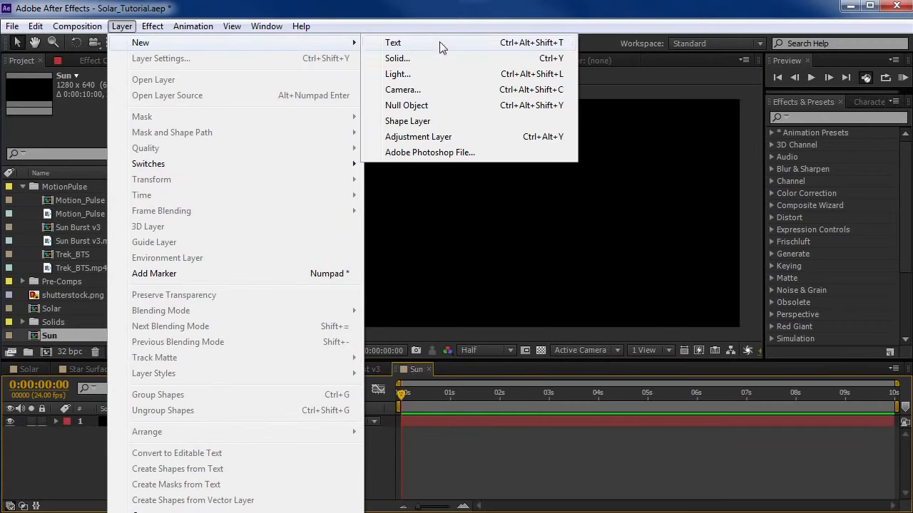
left_click(399, 59)
left_click(377, 212)
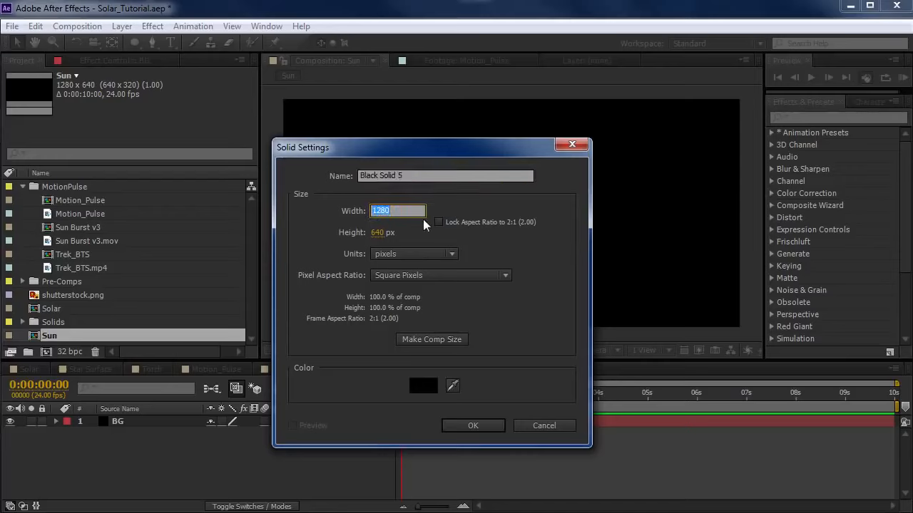
type("4096")
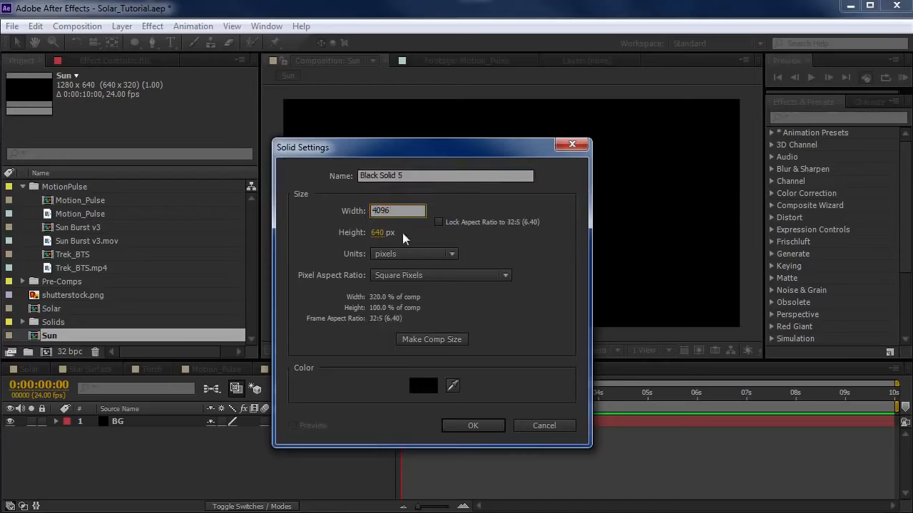
left_click(387, 231)
type("2048")
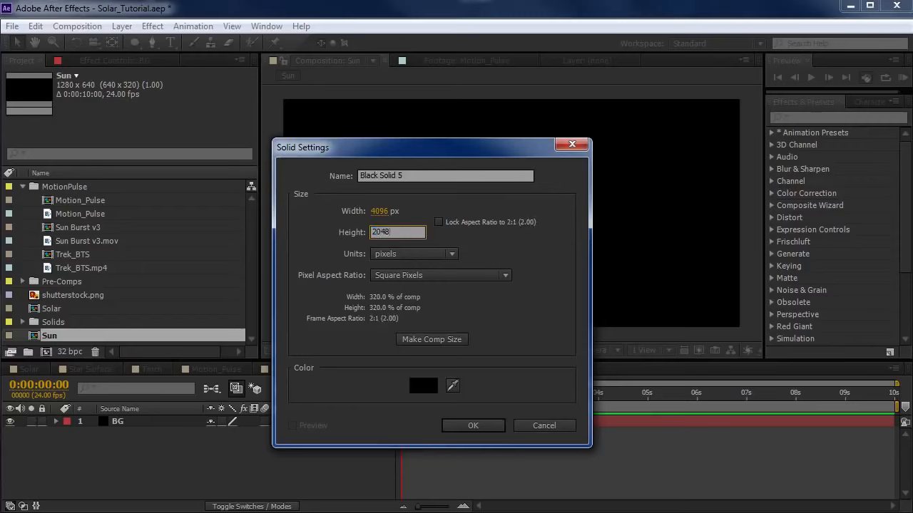
left_click(415, 176)
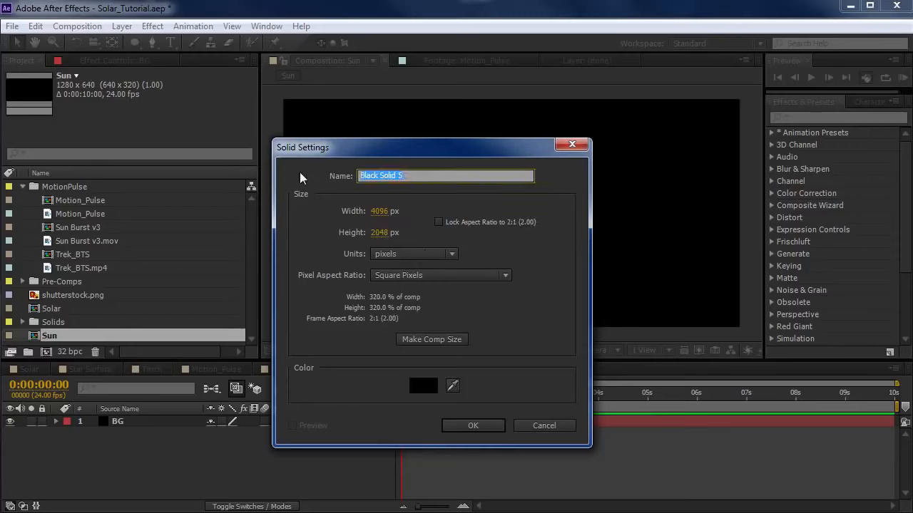
type("Star Map")
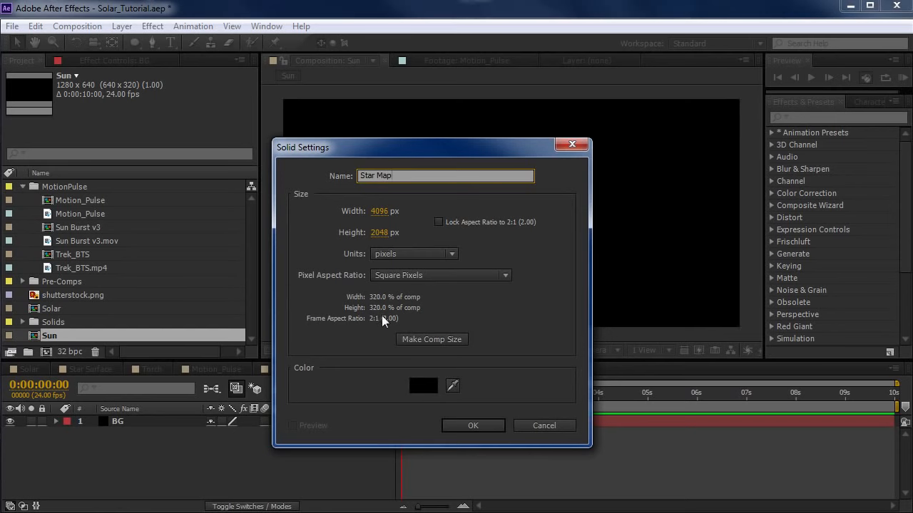
left_click(473, 426)
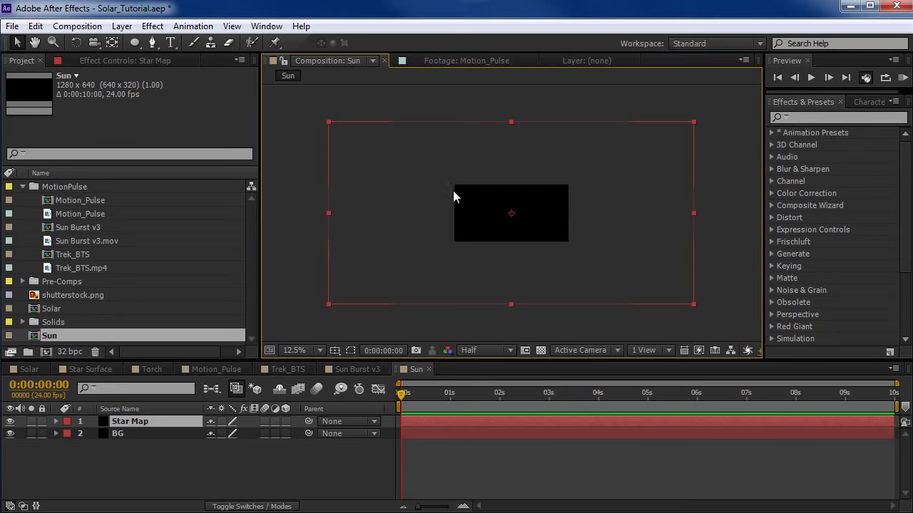
- Pre-compose the Star Map layer under the name Star Map, leaving all attributes in Sun
left_click(122, 26)
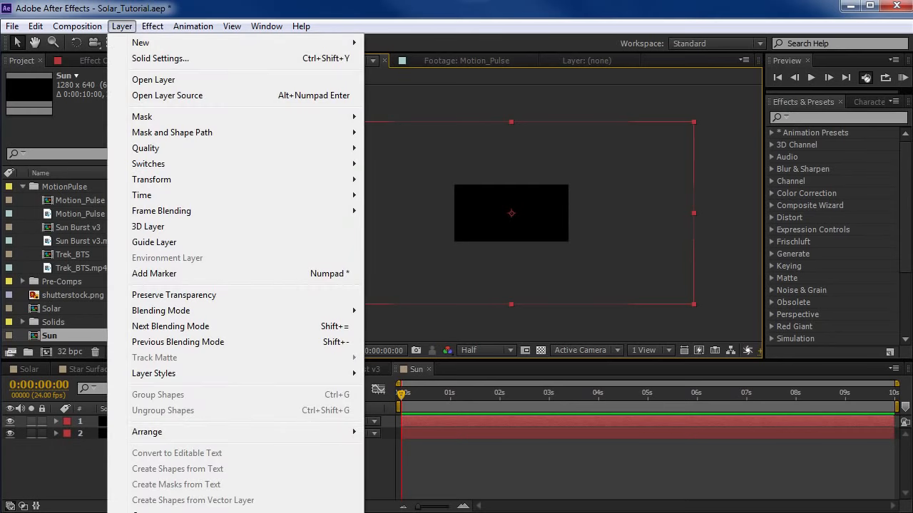
key("ctrl+shift+c")
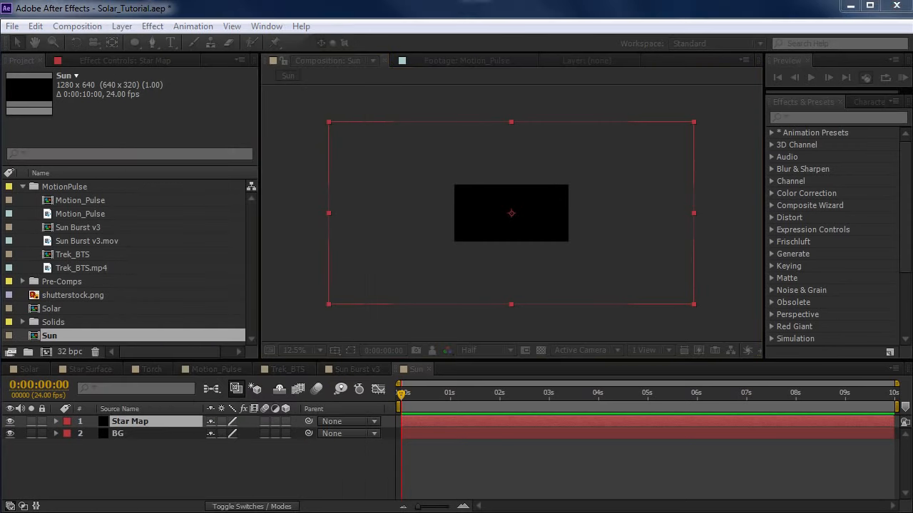
left_click(306, 321)
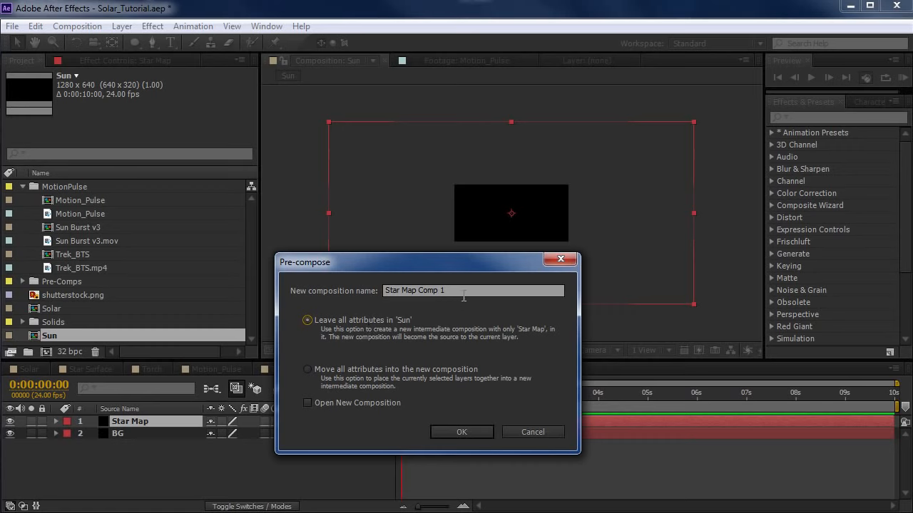
left_click_drag(463, 296, 342, 285)
left_click_drag(419, 290, 519, 291)
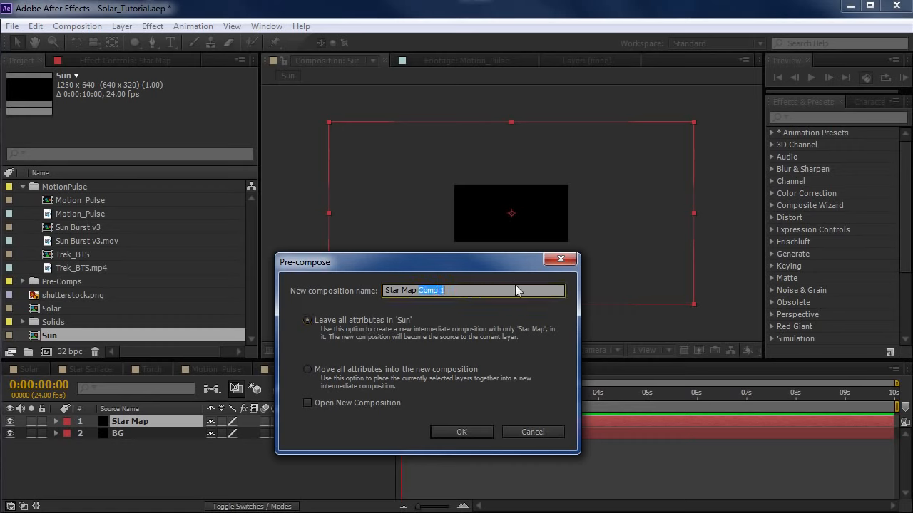
key("BackSpace")
left_click(458, 428)
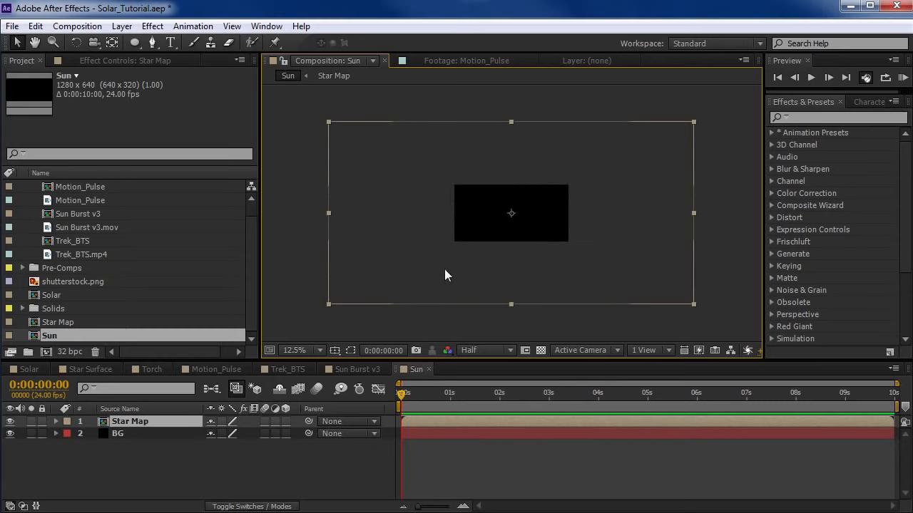
- Open the Star Map pre-composition and apply the Fractal Noise effect to its Star Map solid
double_click(393, 172)
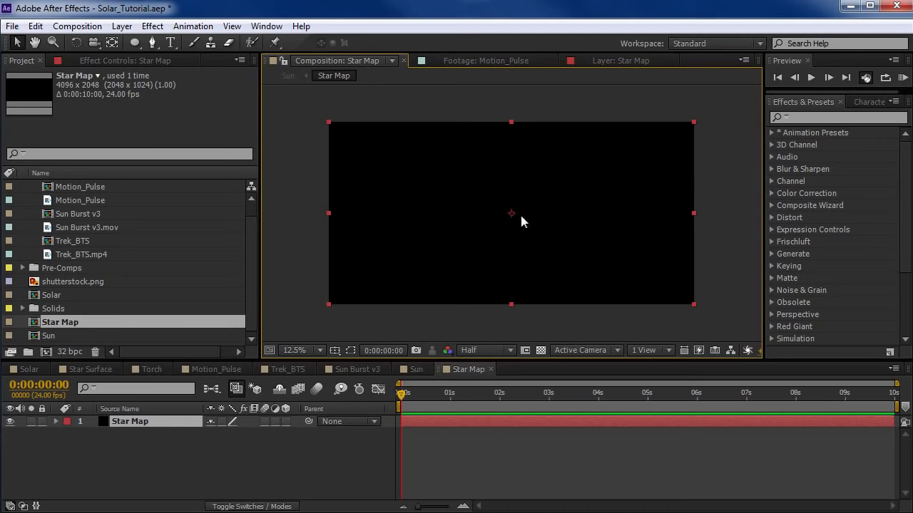
left_click(814, 117)
type("fract")
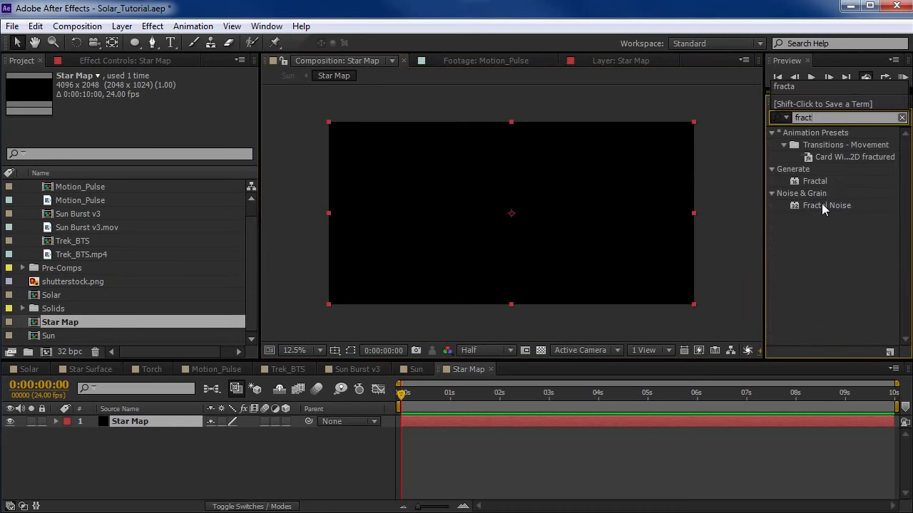
left_click_drag(823, 205, 437, 196)
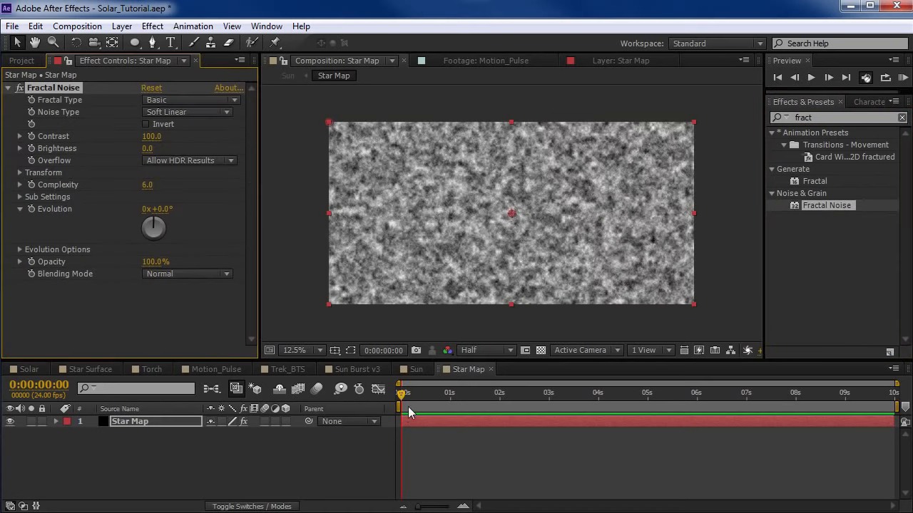
left_click_drag(408, 405, 448, 401)
scroll(508, 257, "up", 2)
scroll(508, 257, "down", 1)
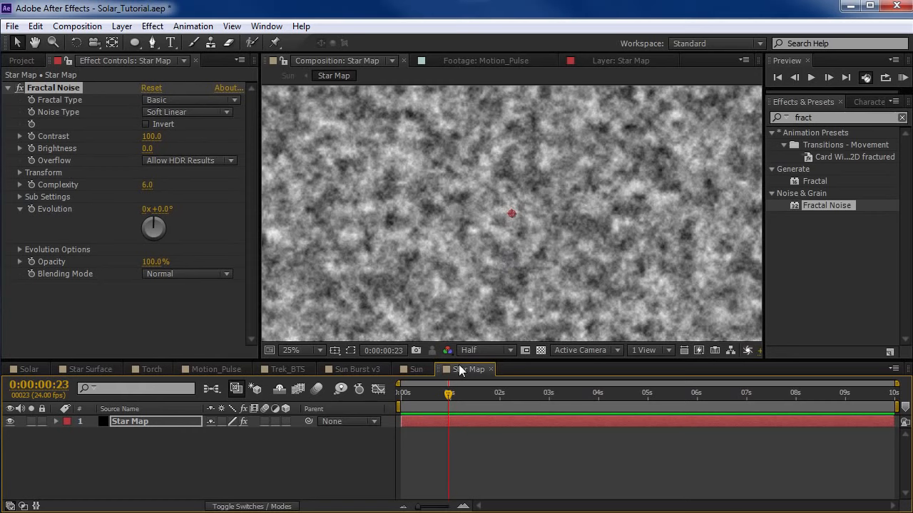
- Solo the lowest White Solid 5 layer in the Star Surface composition to examine its Fractal Noise texture up close
left_click(106, 369)
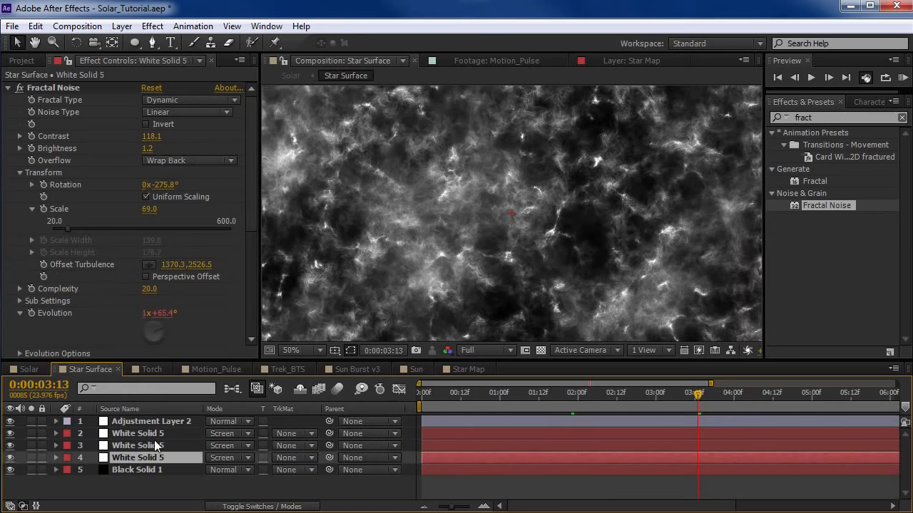
left_click(31, 458)
scroll(419, 229, "up", 1)
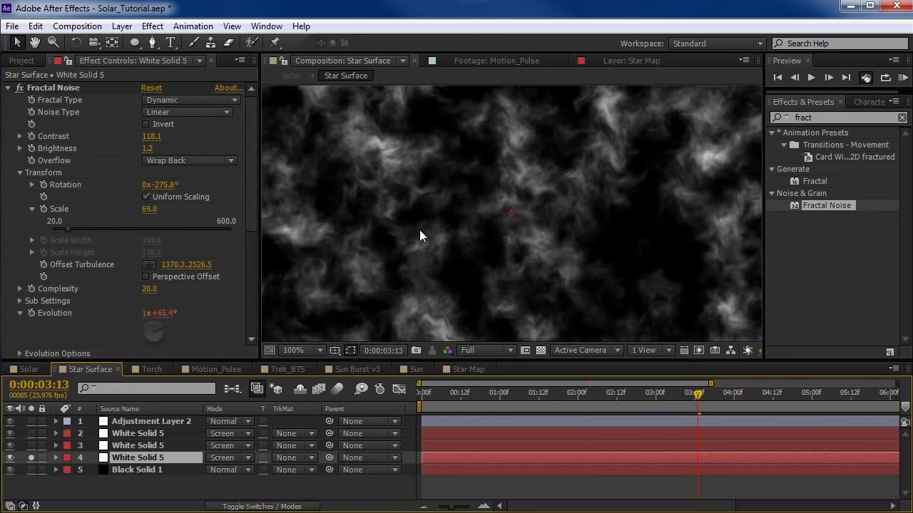
- Solo the other two White Solid 5 layers in Star Surface one at a time to examine their textures and effect settings, ending with soloing off
key("space")
left_click_drag(419, 230, 556, 304)
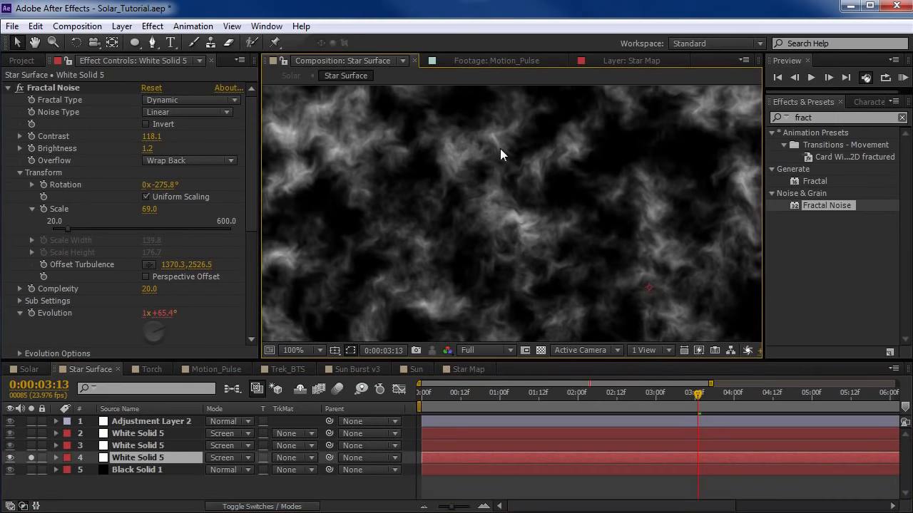
left_click(31, 446)
scroll(506, 196, "down", 1)
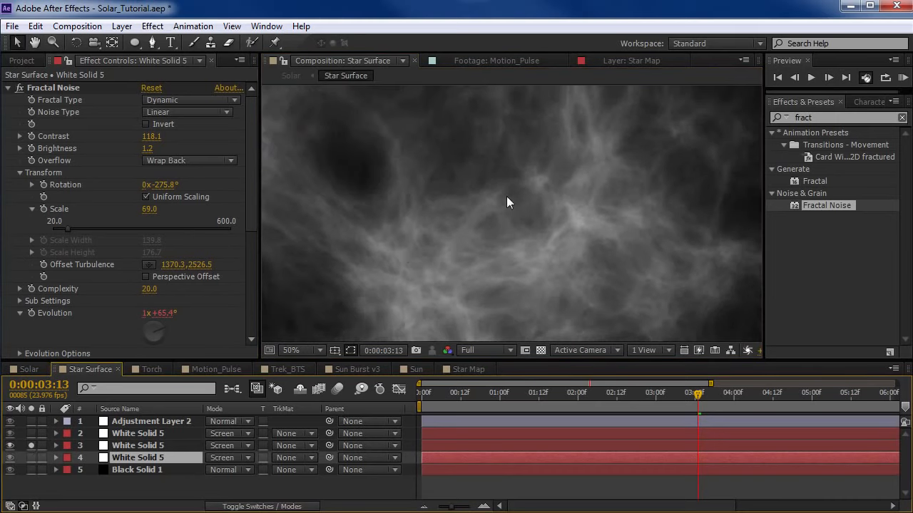
left_click(31, 446)
left_click(31, 434)
left_click(124, 432)
scroll(549, 162, "up", 1)
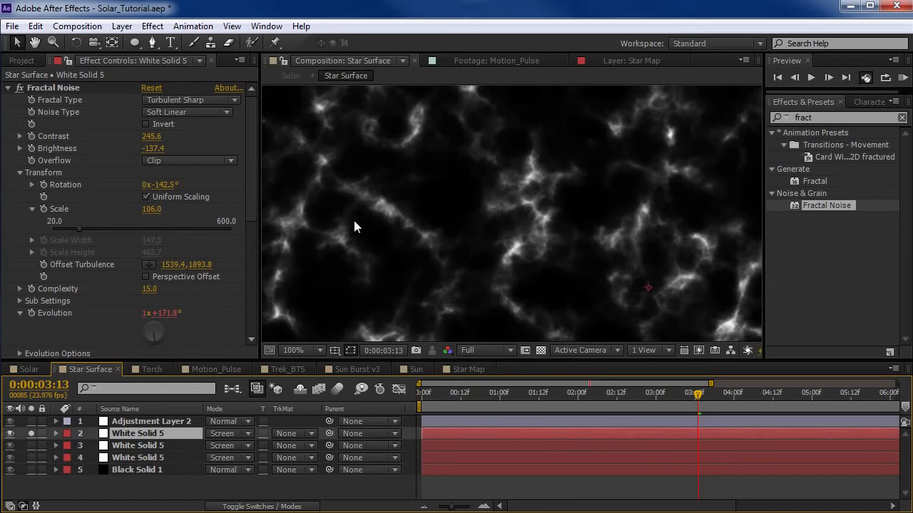
scroll(537, 270, "up", 1)
scroll(551, 243, "down", 1)
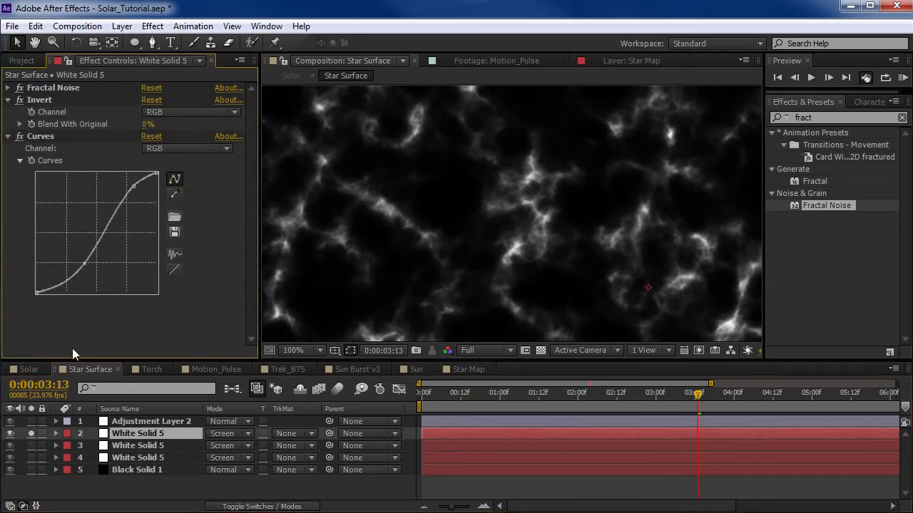
left_click(31, 433)
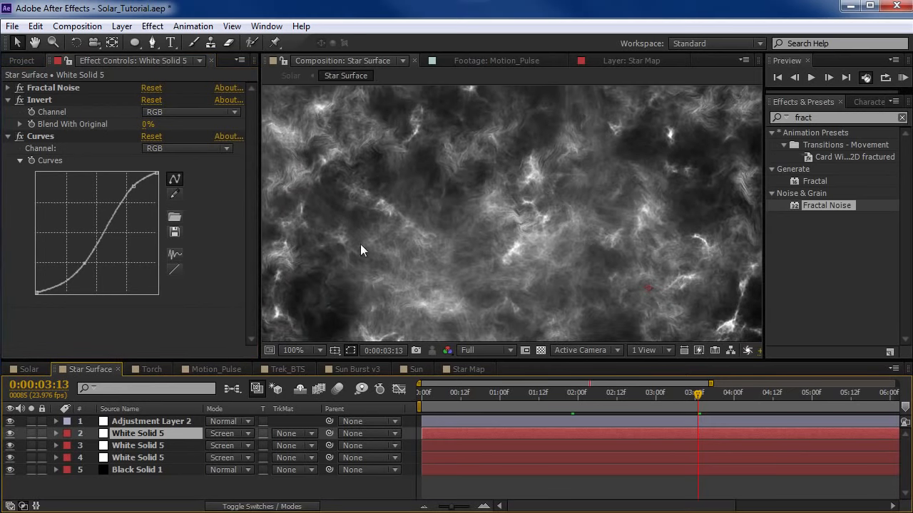
- Return to the Star Map composition and set the Fractal Noise type to Dynamic
left_click(468, 369)
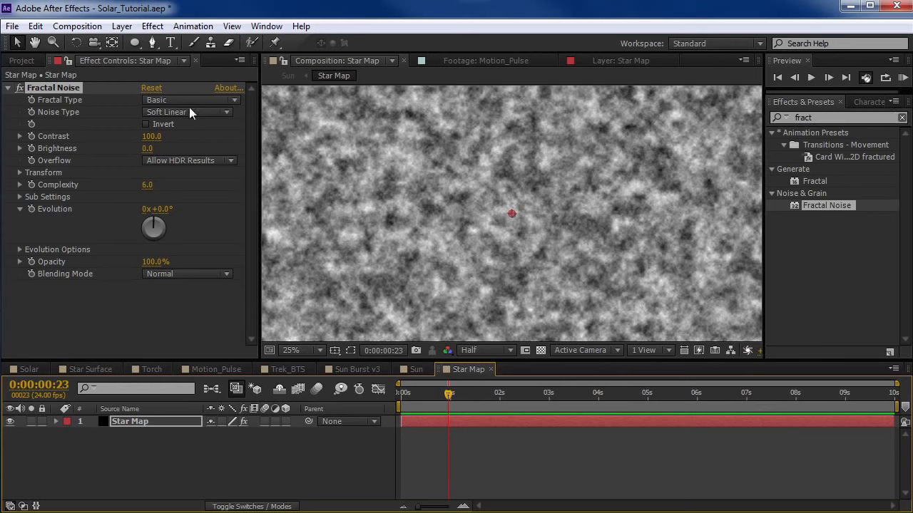
left_click(186, 101)
left_click(179, 191)
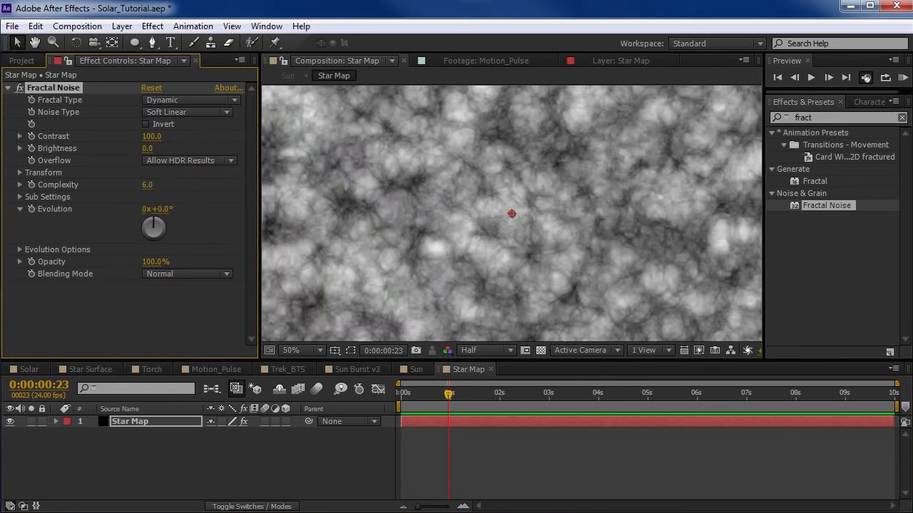
- Set the Star Map Fractal Noise sub rotation to 136° and its brightness to -33
left_click(20, 196)
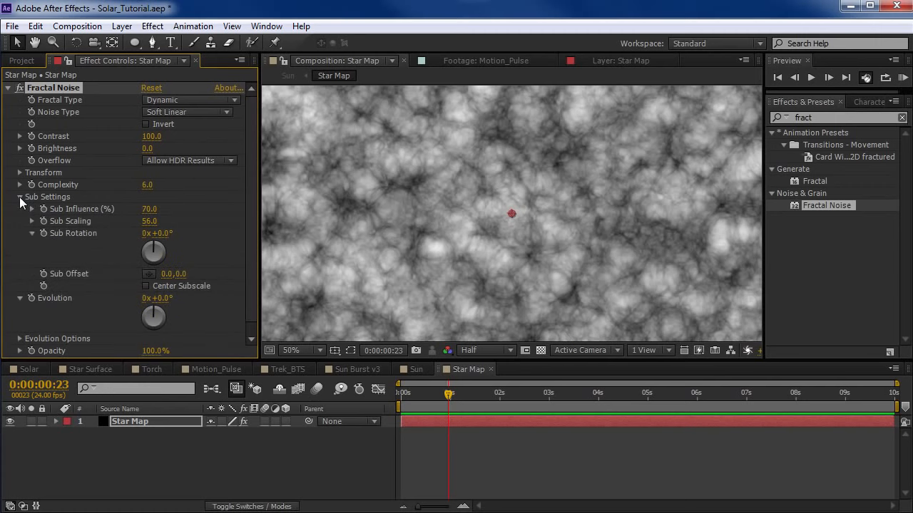
left_click_drag(158, 233, 200, 228)
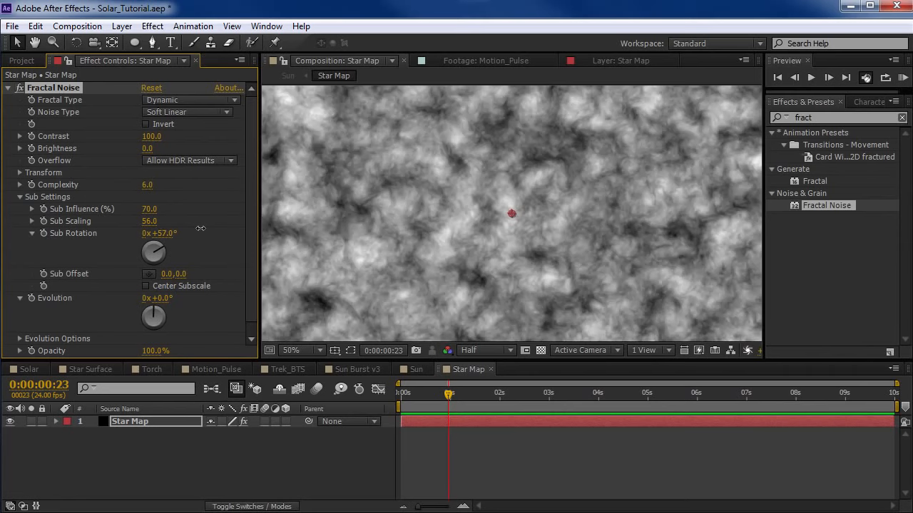
scroll(522, 199, "up", 1)
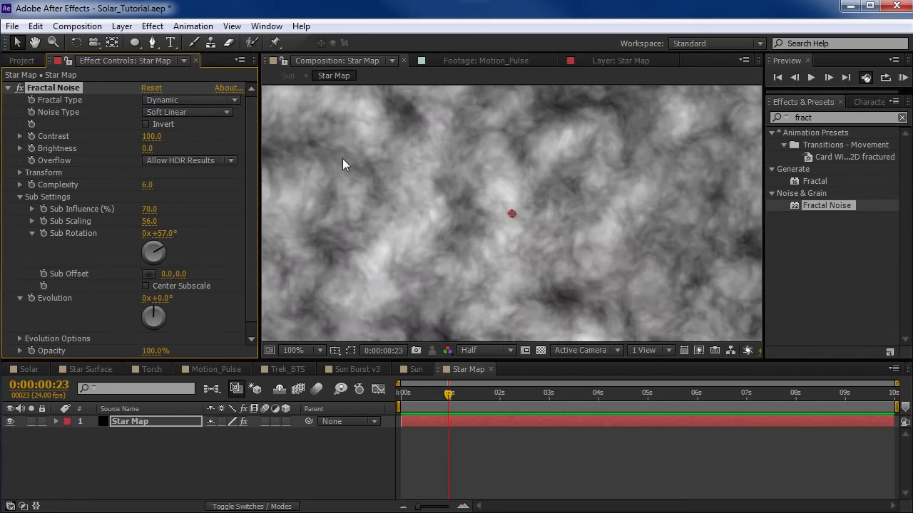
left_click_drag(152, 148, 114, 152)
left_click_drag(164, 235, 202, 227)
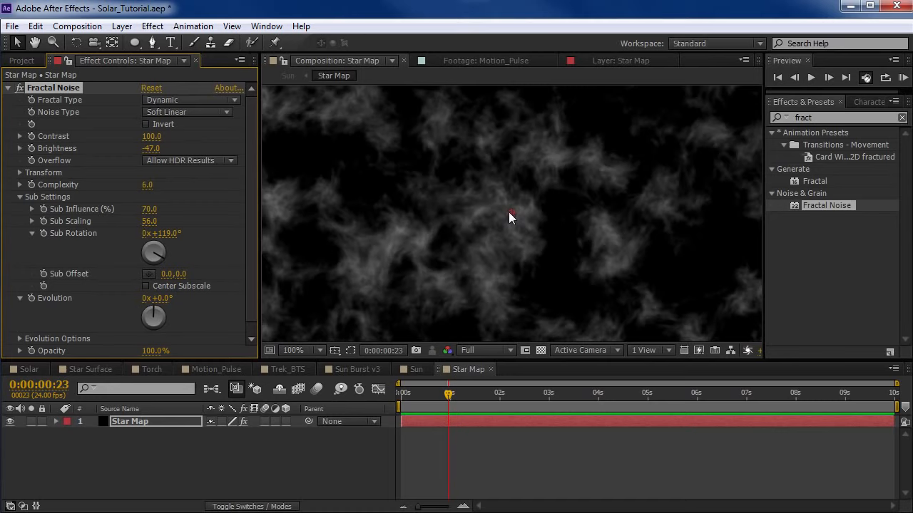
left_click_drag(164, 233, 179, 234)
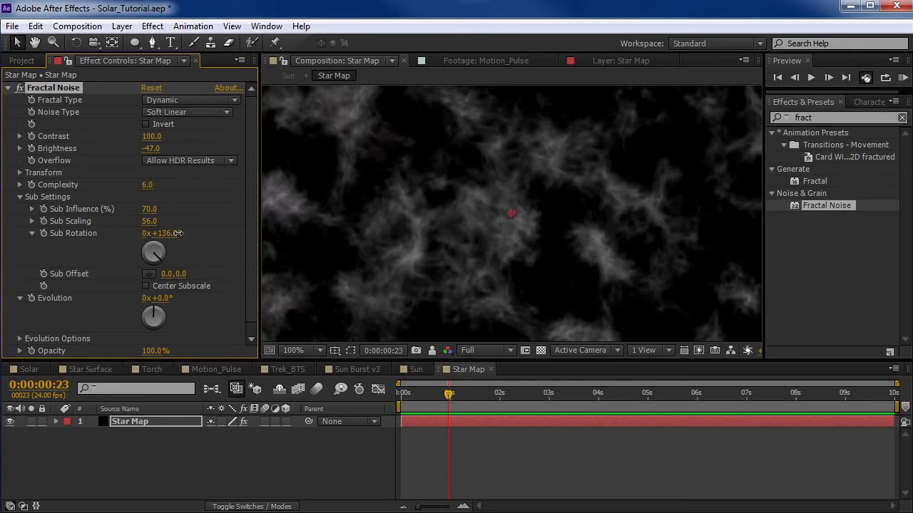
scroll(404, 250, "down", 3)
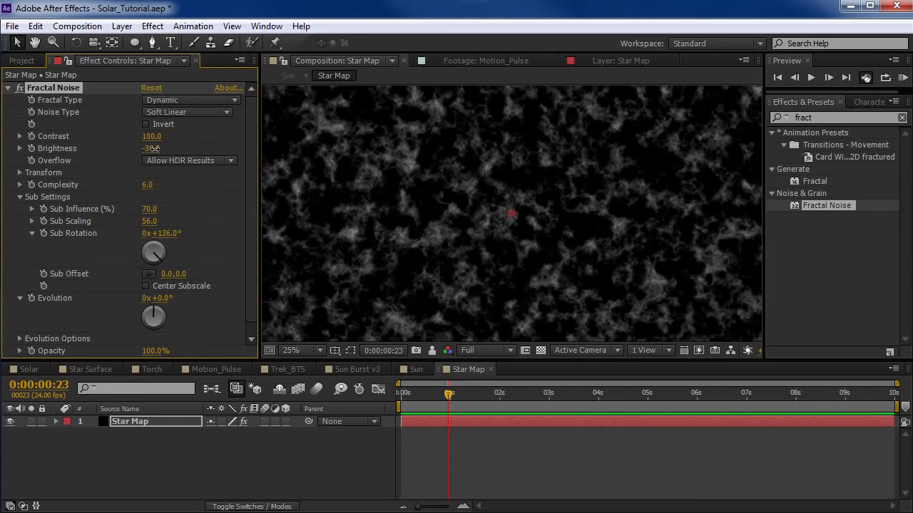
left_click_drag(151, 148, 159, 149)
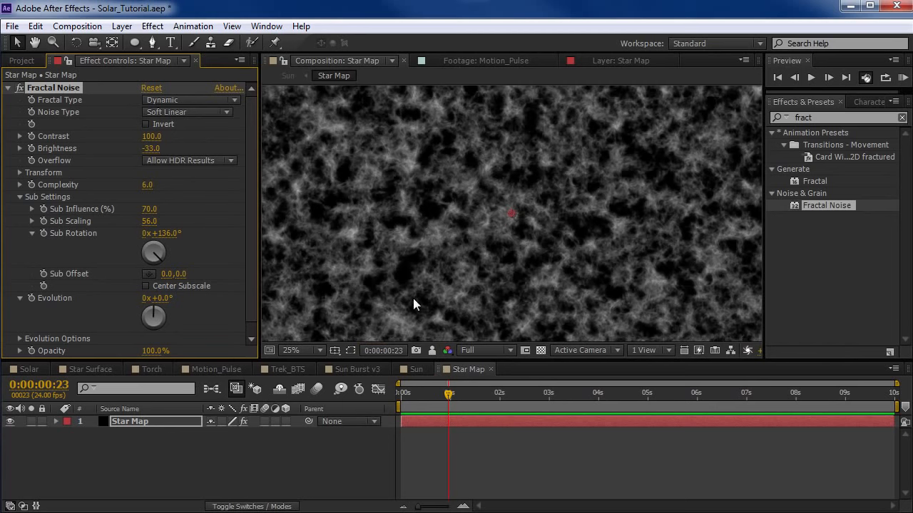
- Set the Star Map composition's preview resolution to Half
left_click(495, 349)
scroll(455, 229, "up", 2)
scroll(449, 227, "down", 2)
scroll(449, 228, "up", 2)
scroll(448, 227, "down", 2)
left_click(492, 462)
- Duplicate the Star Map layer and raise the upper copy's Fractal Noise scale to 365
left_click(467, 423)
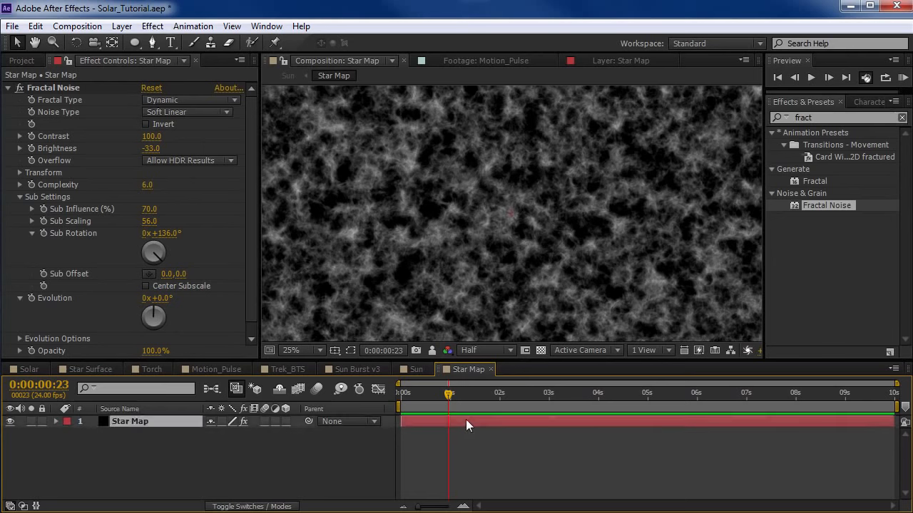
key("ctrl+d")
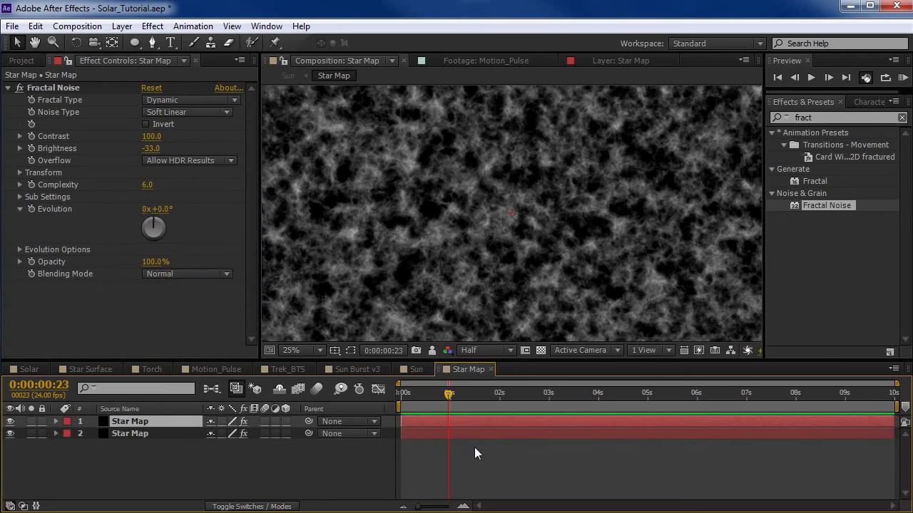
left_click(20, 173)
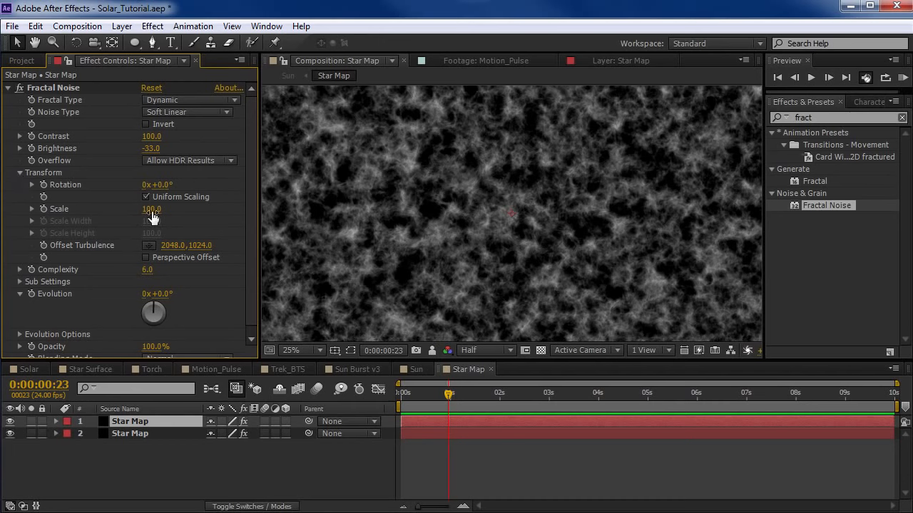
left_click_drag(151, 209, 337, 209)
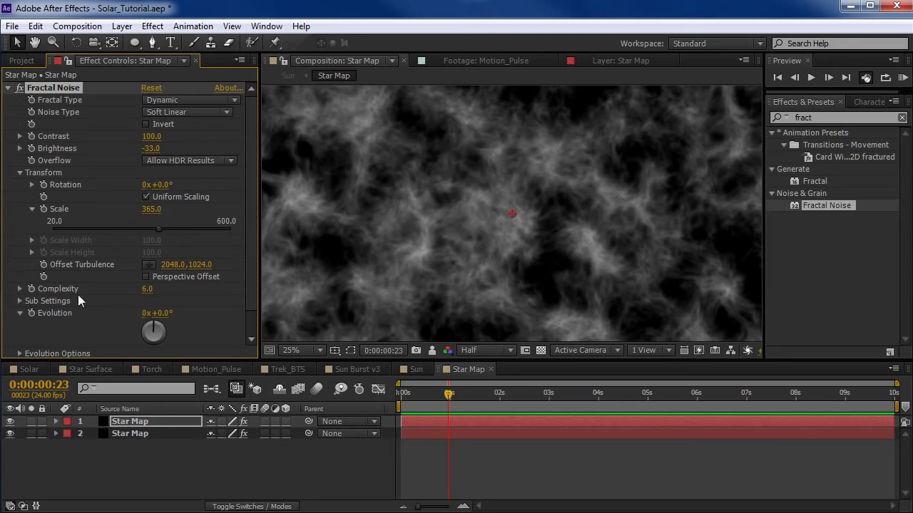
- Set the upper Star Map layer's Fractal Noise complexity to 15 and its scale to 658
left_click(147, 290)
type("15")
key("Return")
key("period")
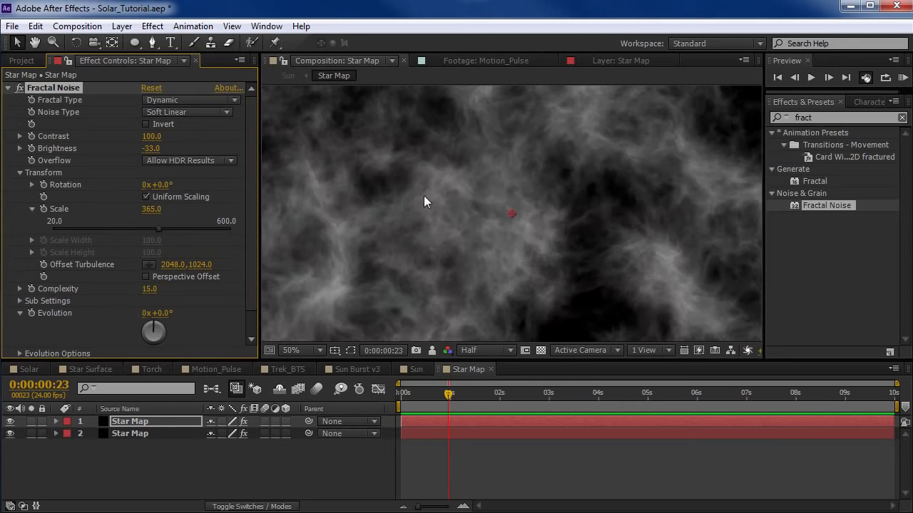
key("comma")
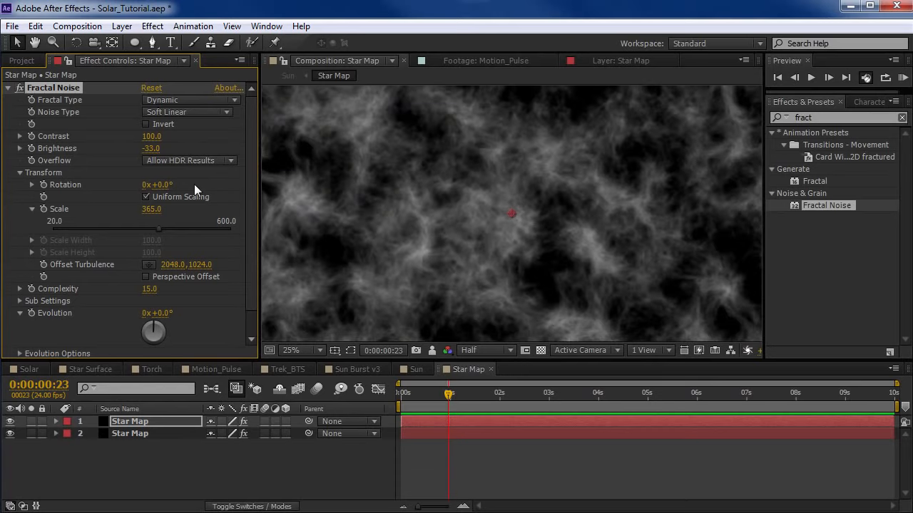
left_click_drag(151, 209, 348, 200)
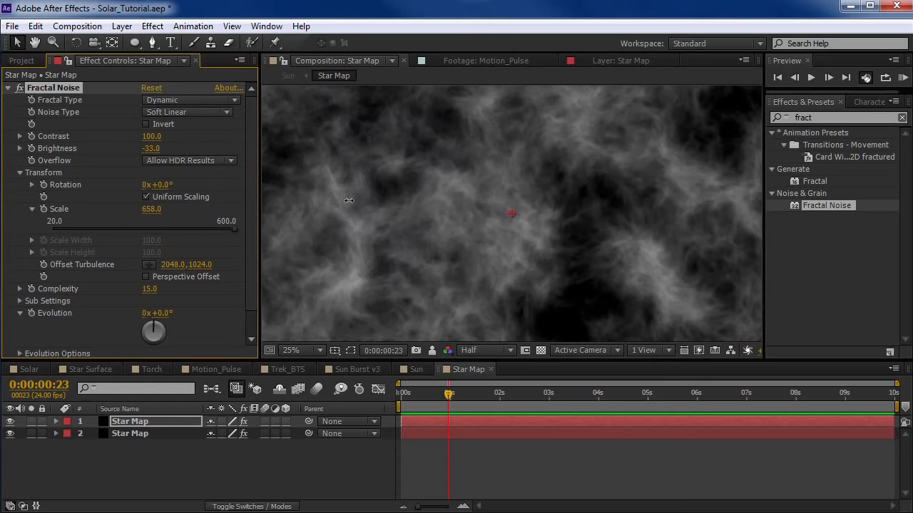
- Set the upper layer's sub influence to 80.4, sub scaling to 67.6 and sub rotation to 174°, and check the full texture enlarged
left_click(20, 173)
left_click(20, 196)
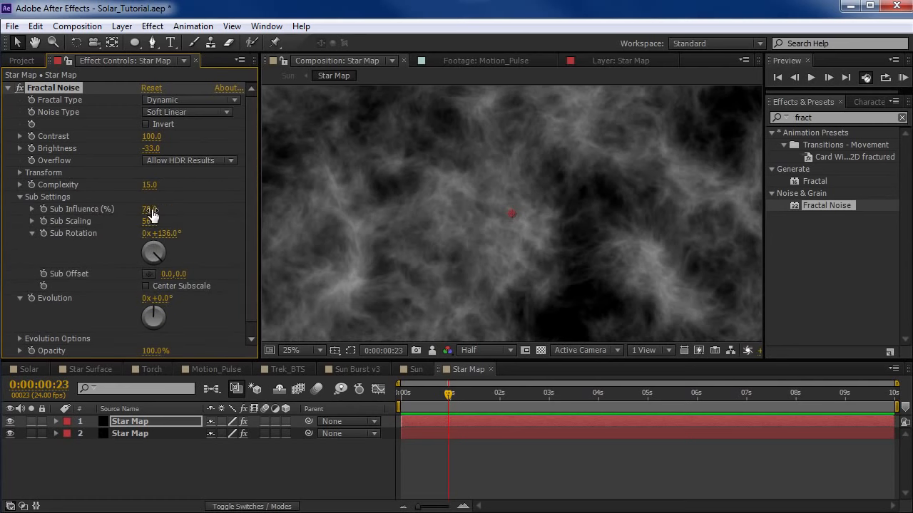
left_click_drag(152, 213, 207, 206)
left_click_drag(166, 235, 199, 228)
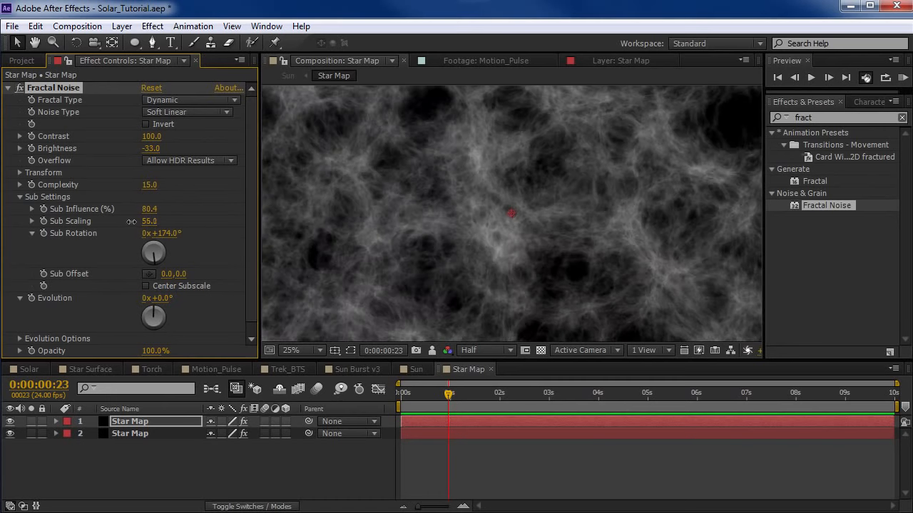
left_click_drag(131, 221, 234, 216)
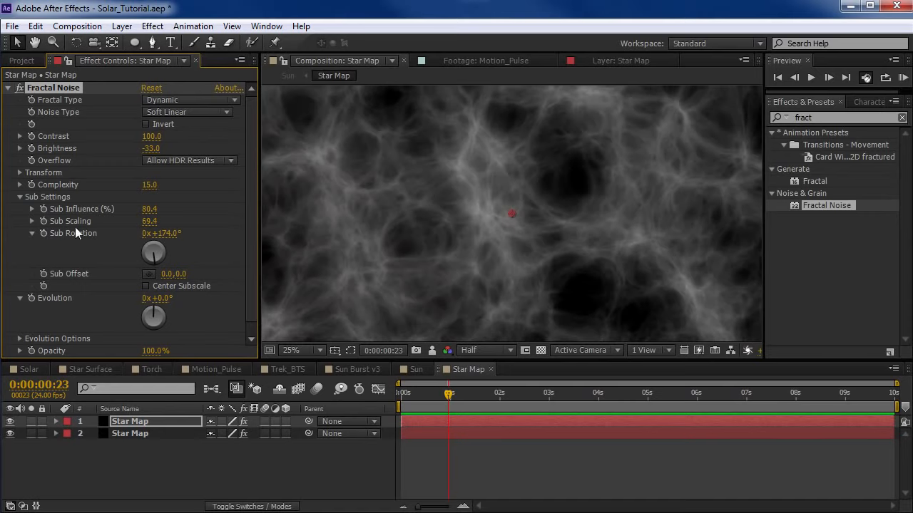
left_click_drag(154, 227, 142, 227)
key("grave")
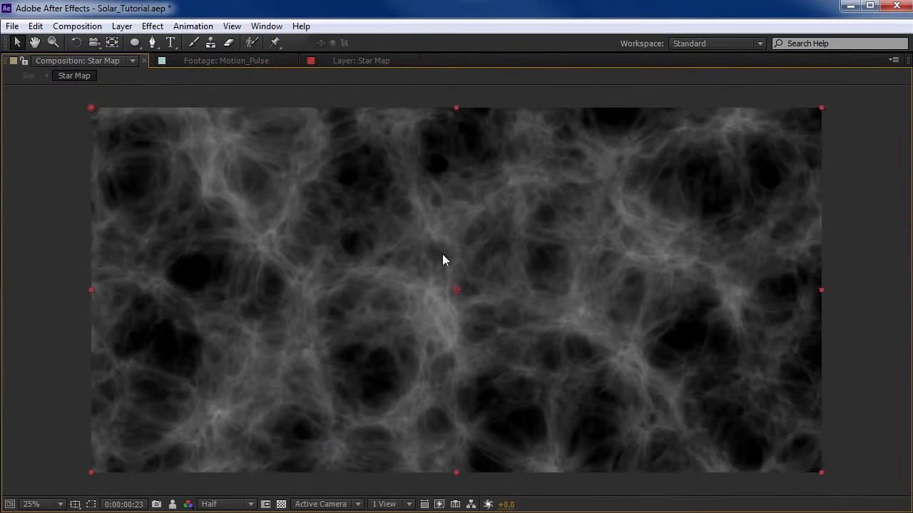
key("grave")
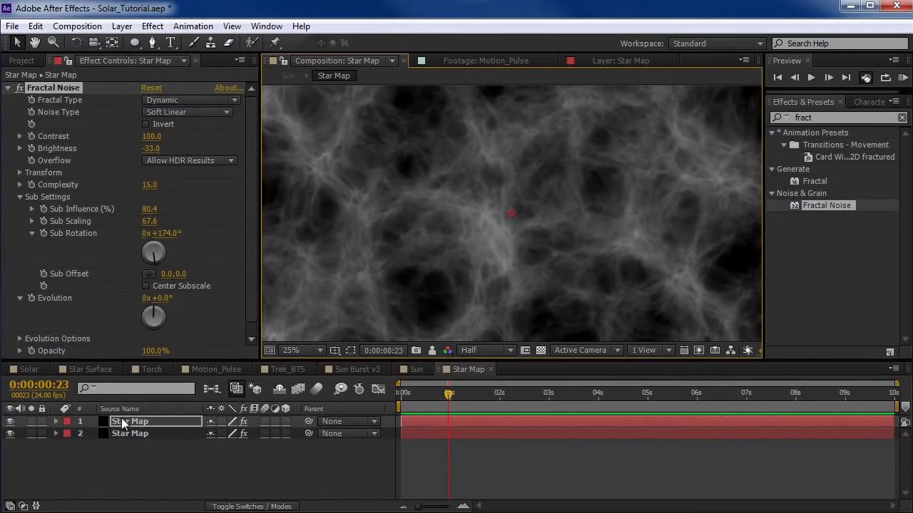
- Set the upper Star Map layer's blending mode to Screen
left_click(122, 422)
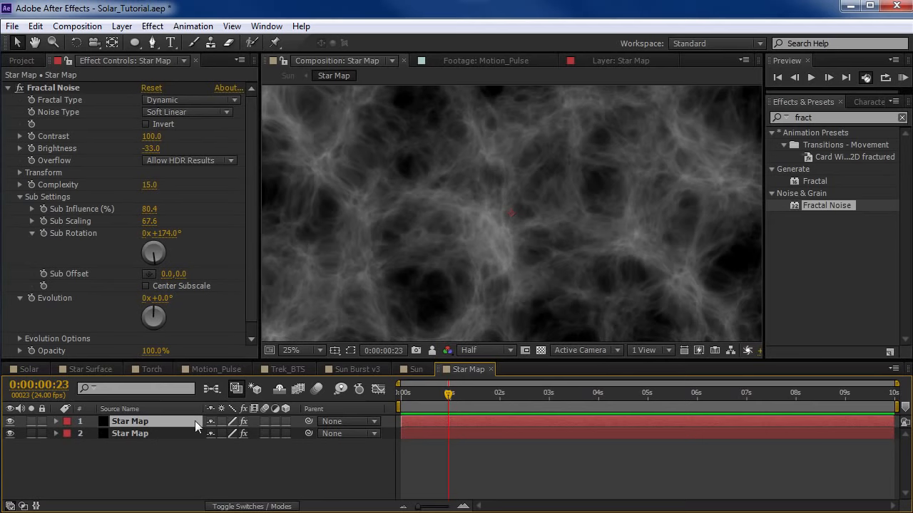
key("F4")
left_click(212, 417)
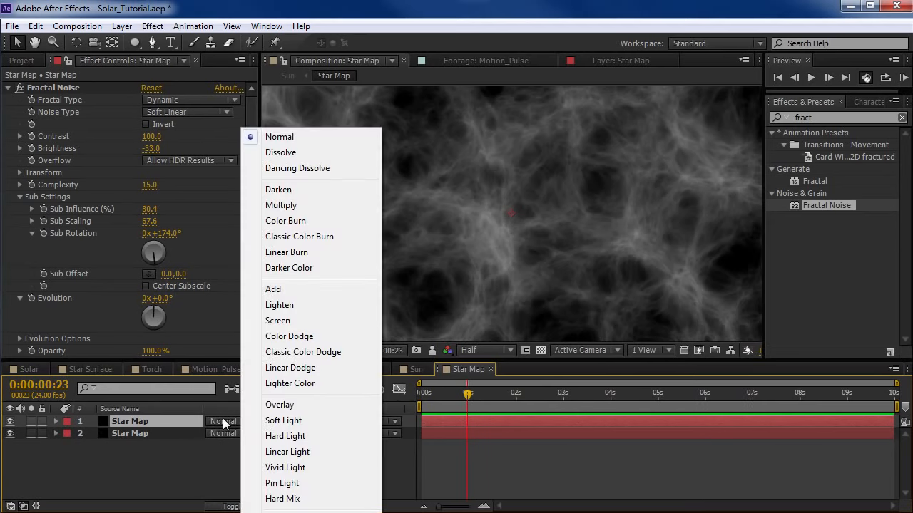
left_click(279, 322)
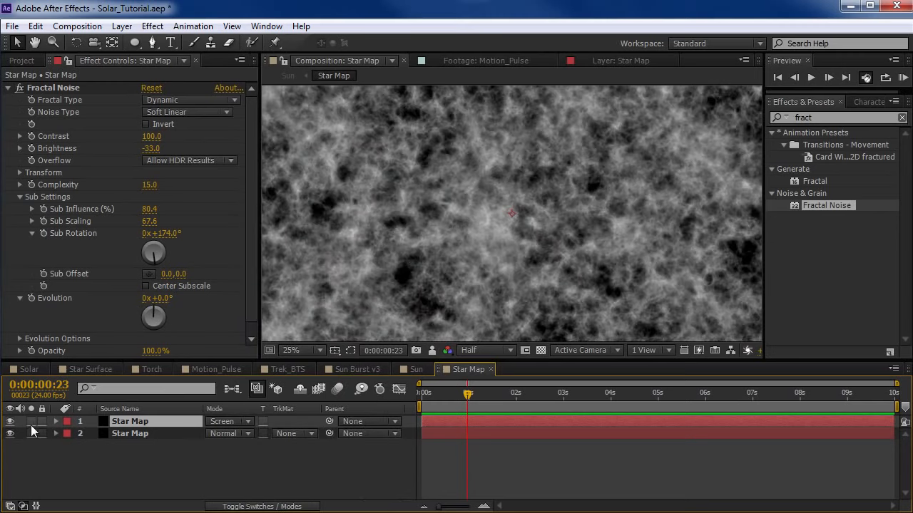
- Toggle the visibility of each Star Map layer to compare its contribution to the blended texture, leaving both shown
left_click(10, 422)
left_click(54, 90)
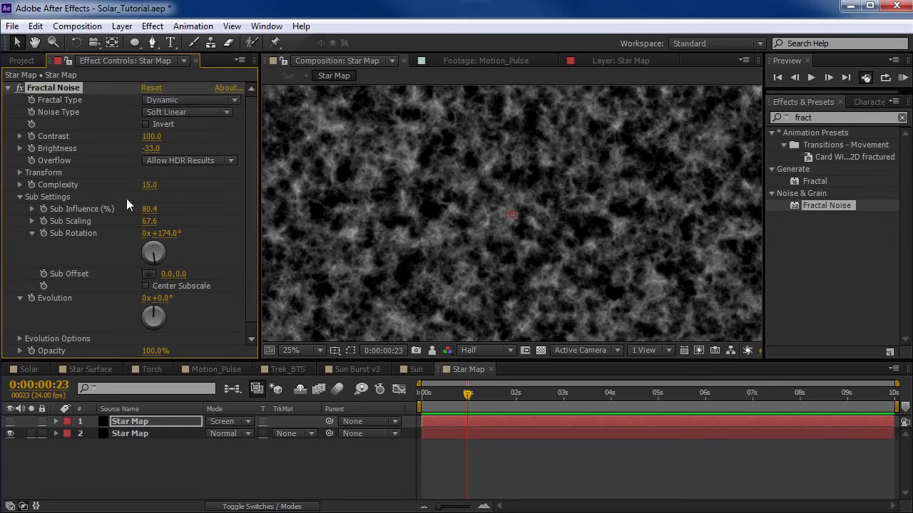
left_click(20, 197)
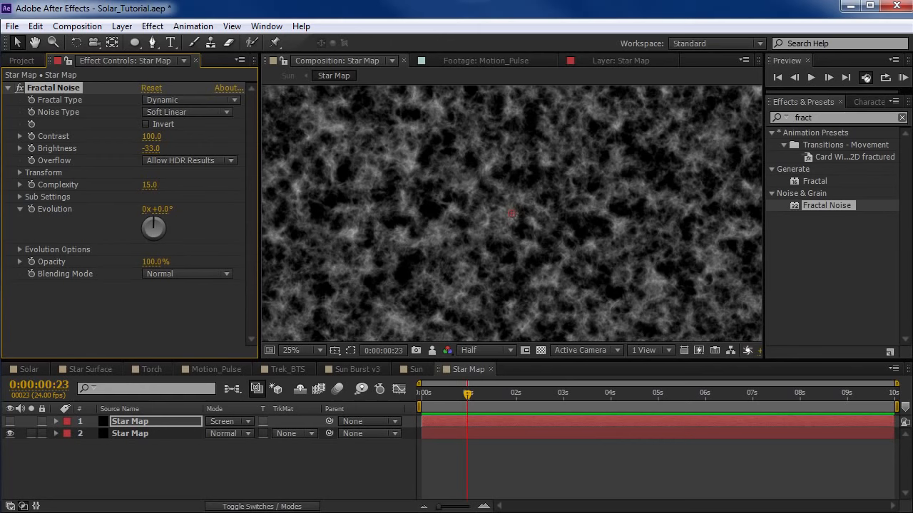
left_click(10, 421)
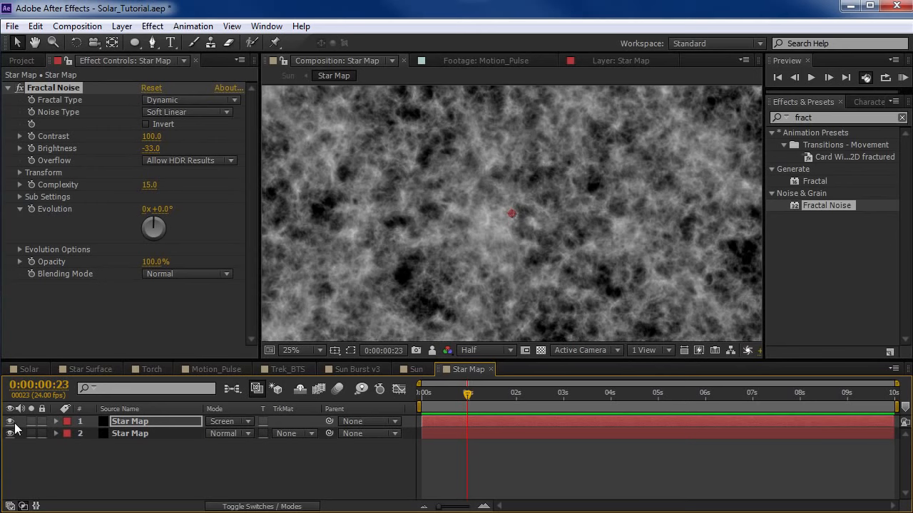
left_click(10, 422)
left_click(10, 423)
left_click(10, 433)
left_click(10, 434)
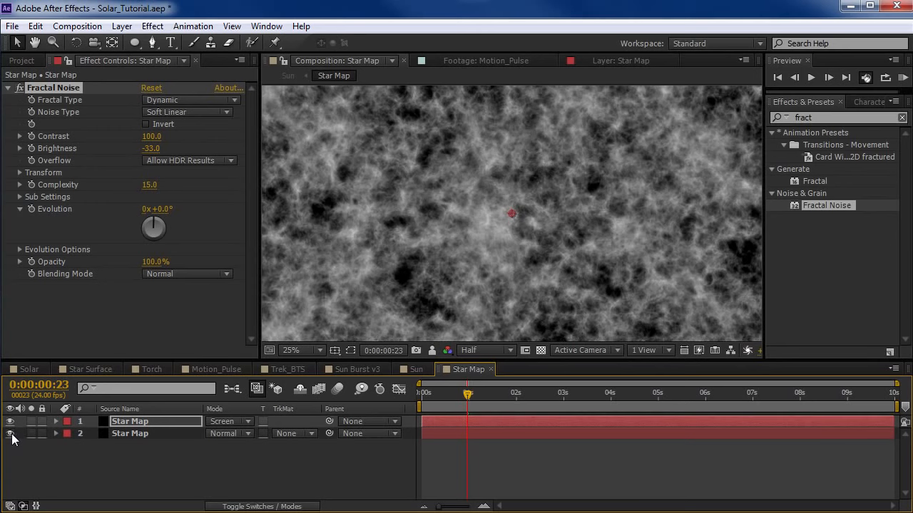
- Lower the upper Star Map layer's Fractal Noise contrast, and set the lower layer's contrast to 80 and brightness to -43
left_click(151, 420)
mouse_move(154, 137)
left_mouse_down()
mouse_move(139, 148)
mouse_move(148, 148)
mouse_move(141, 140)
left_mouse_up()
left_click(142, 433)
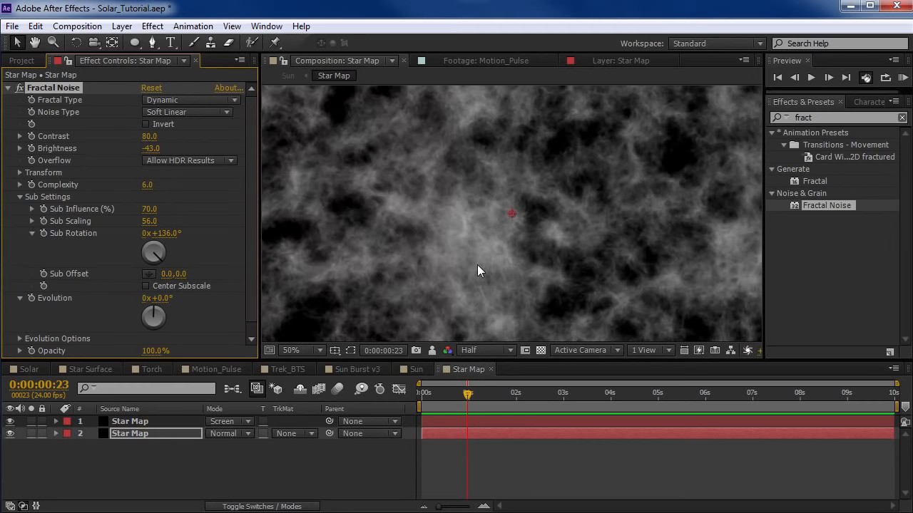
left_click(178, 464)
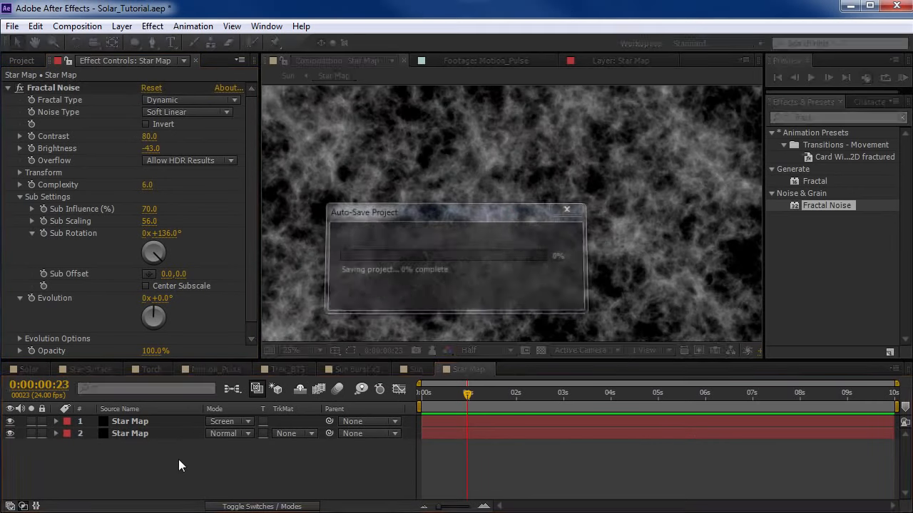
- Show layer names instead of source names, duplicate the upper Star Map layer, and solo the copy
left_click(123, 409)
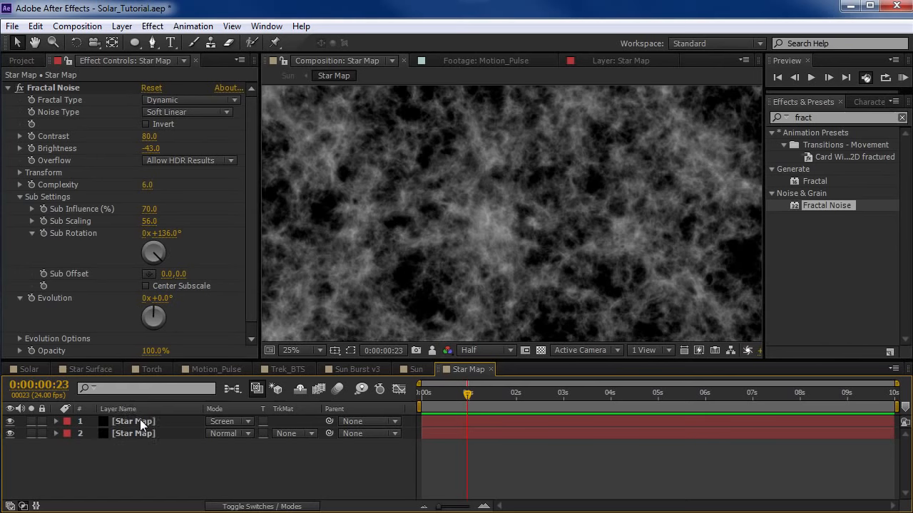
left_click(139, 421)
key("ctrl+d")
left_click(31, 422)
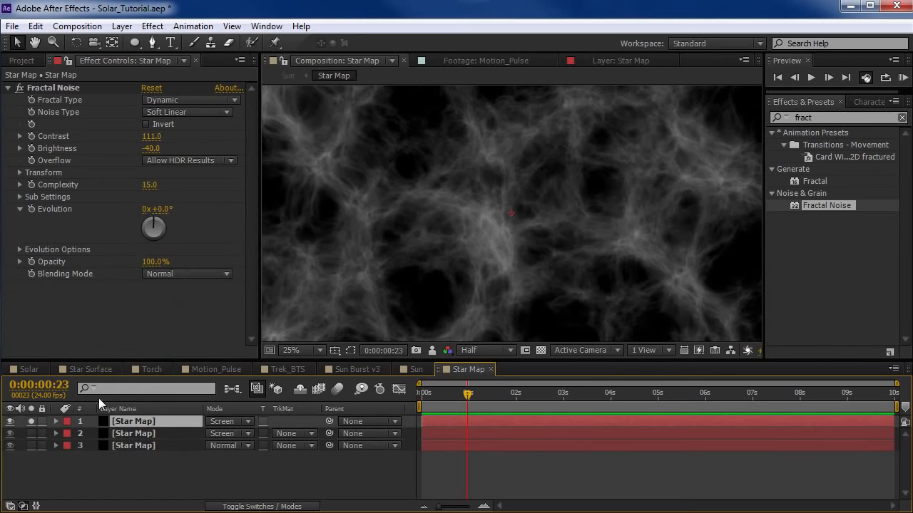
- Set the soloed copy's Fractal Noise scale to 60, contrast to 160, brightness to -74 and overflow to Clip
left_click(22, 173)
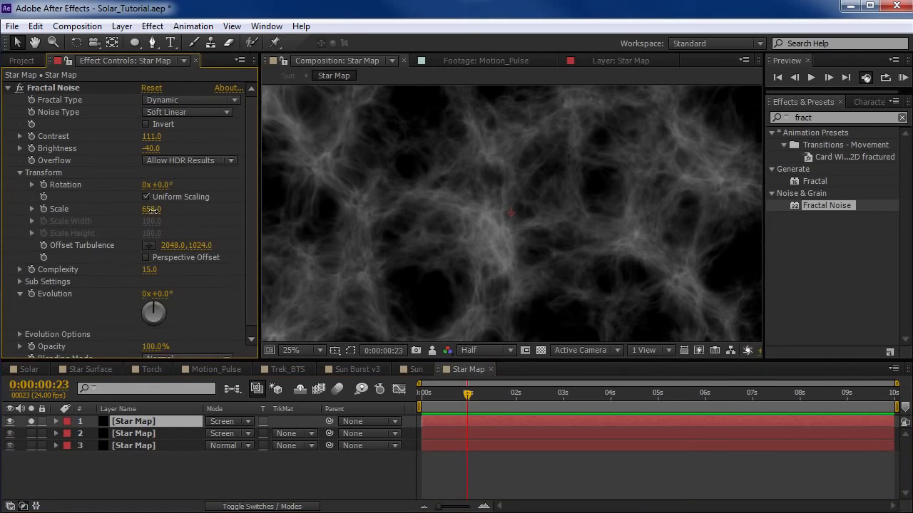
left_click_drag(152, 210, 109, 215)
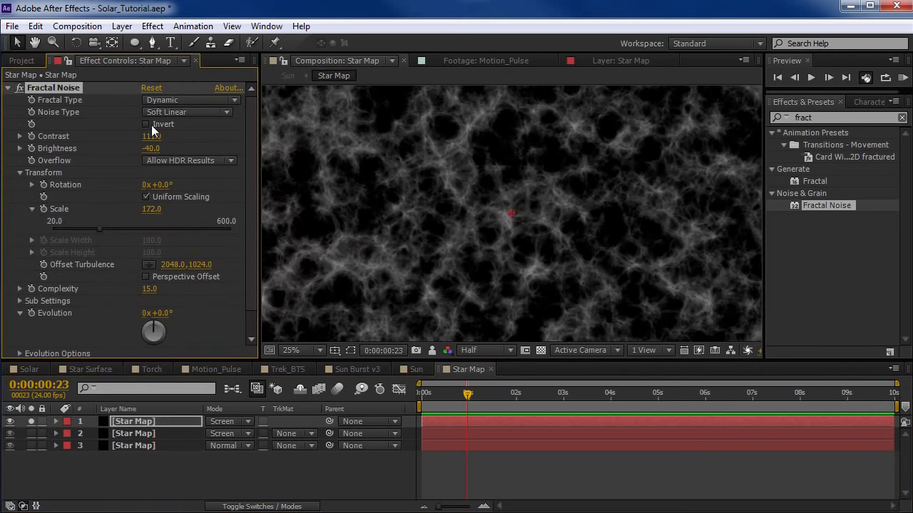
left_click_drag(148, 137, 131, 151)
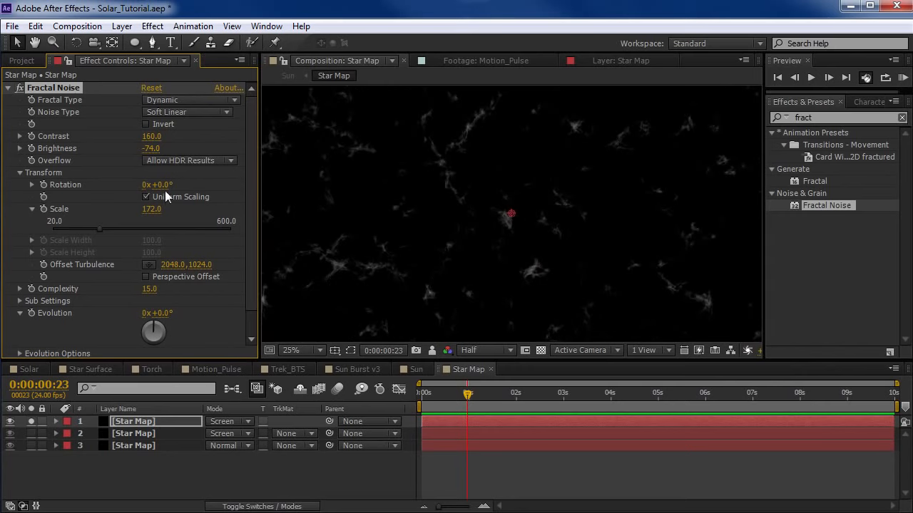
left_click(179, 160)
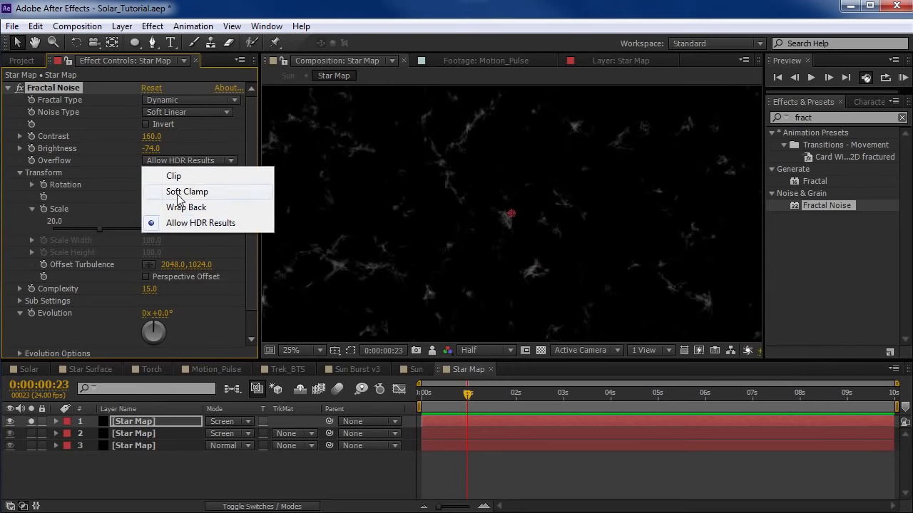
left_click(176, 175)
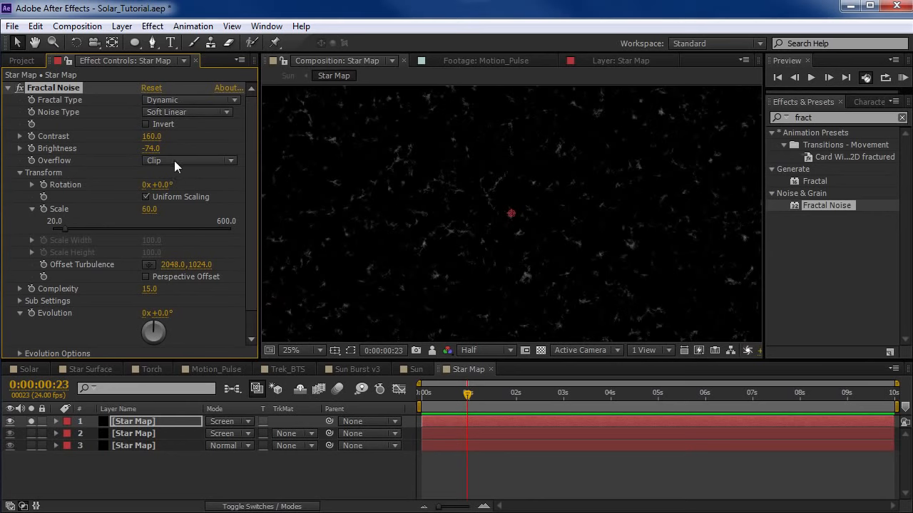
- Adjust the soloed layer's noise to contrast 238, brightness -72 and scale 135, checking the bright filaments up close
left_click_drag(147, 152, 200, 130)
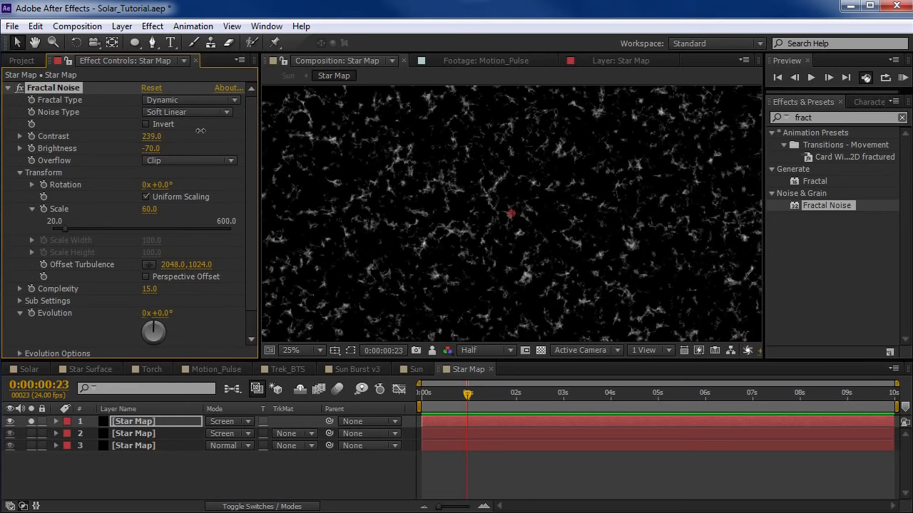
mouse_move(152, 148)
left_mouse_down()
mouse_move(168, 143)
mouse_move(152, 148)
left_mouse_up()
scroll(454, 224, "up", 1)
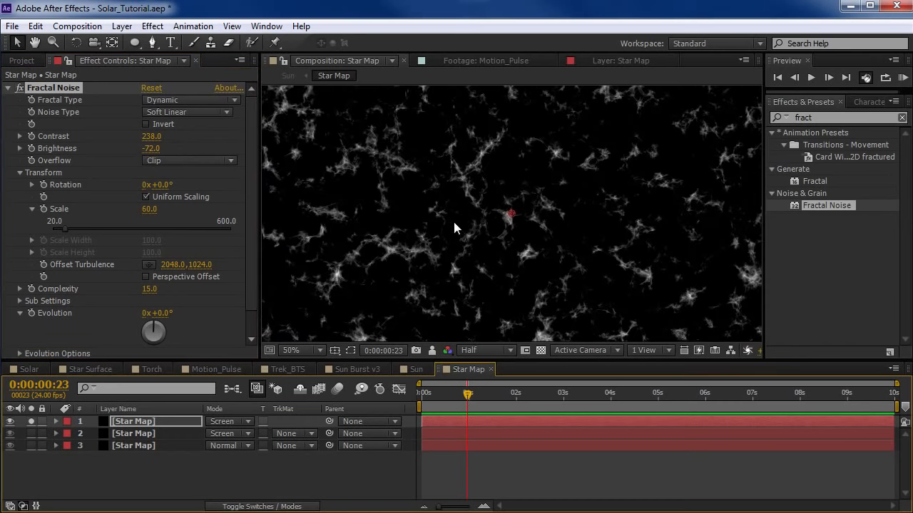
left_click_drag(148, 212, 188, 206)
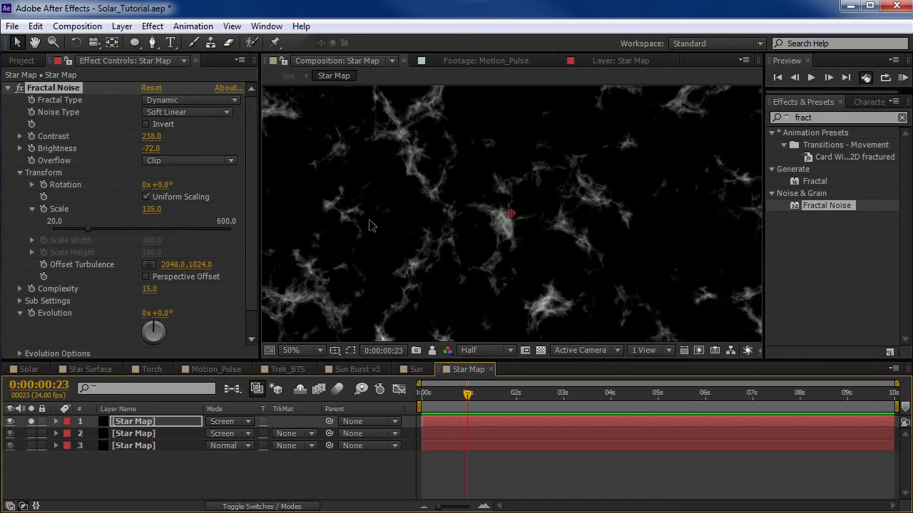
scroll(474, 223, "down", 1)
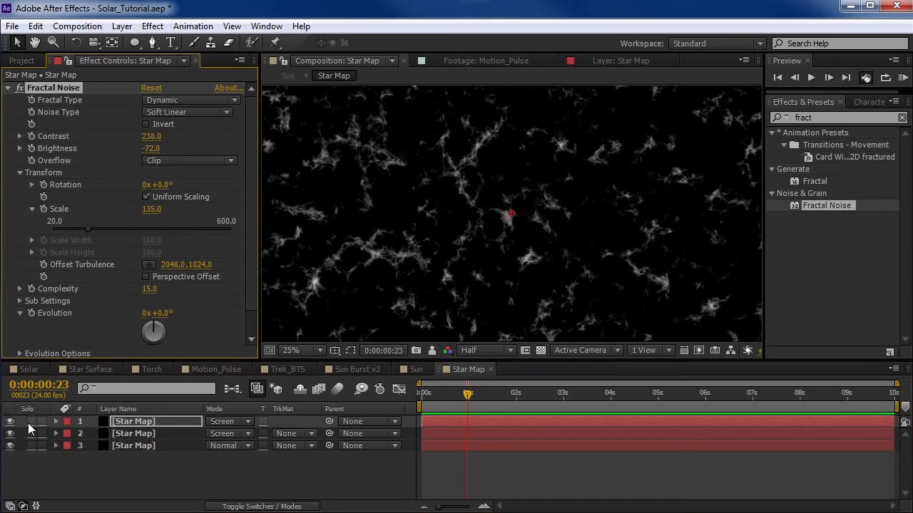
- Turn off solo on the top Star Map layer and inspect the combined texture enlarged and up close
left_click(30, 421)
key("grave")
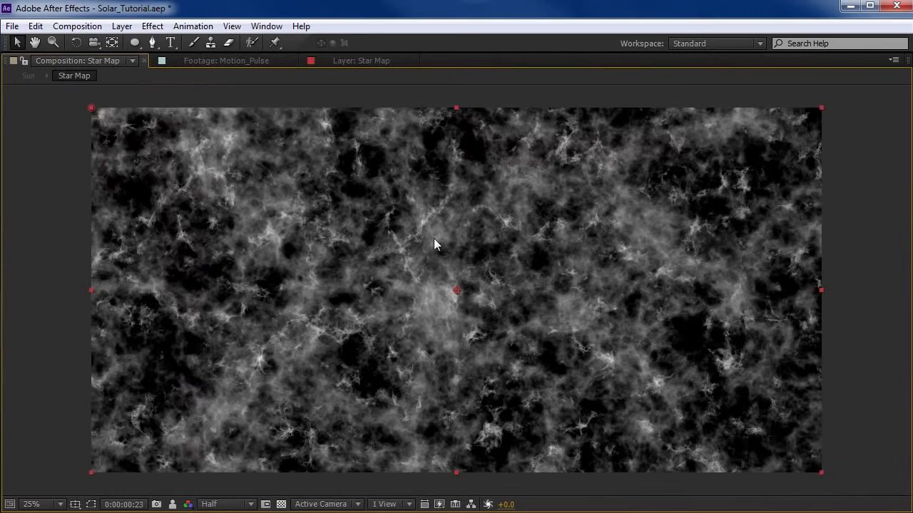
key("grave")
key("space")
left_click_drag(452, 208, 365, 239)
key("period")
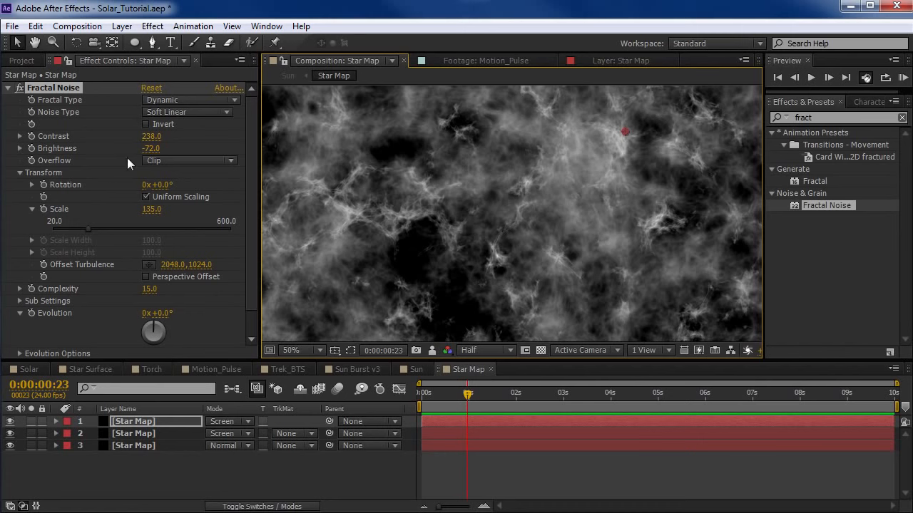
- Set the top Star Map layer's contrast to 308 and brightness to -88, and check the enlarged composite
left_click_drag(151, 137, 201, 135)
key("comma")
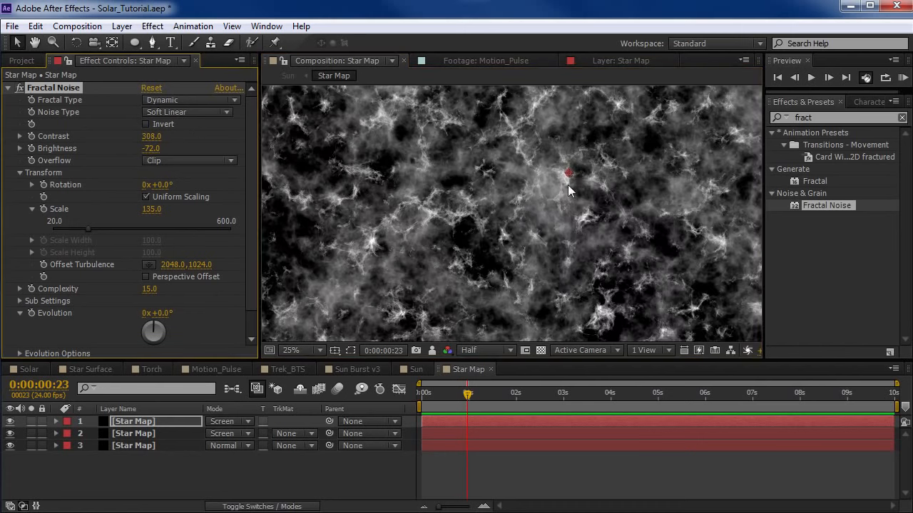
key("period")
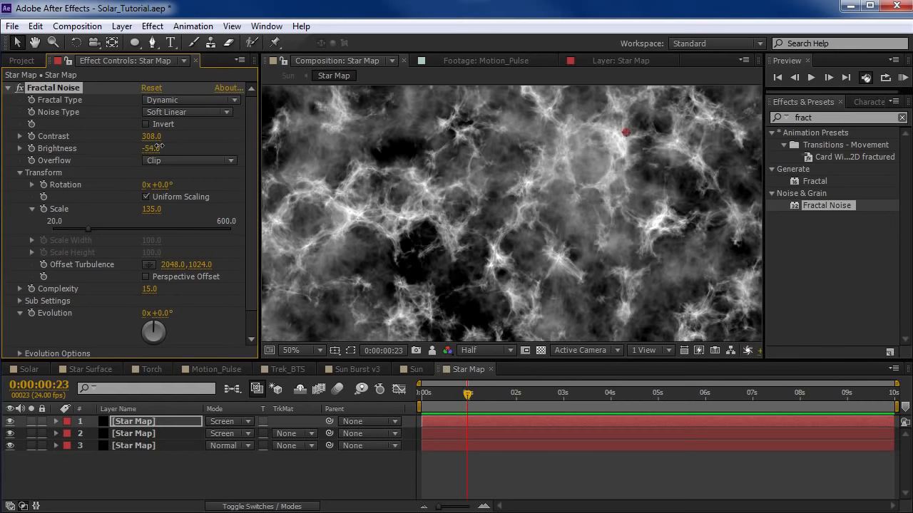
left_click_drag(151, 149, 140, 150)
key("grave")
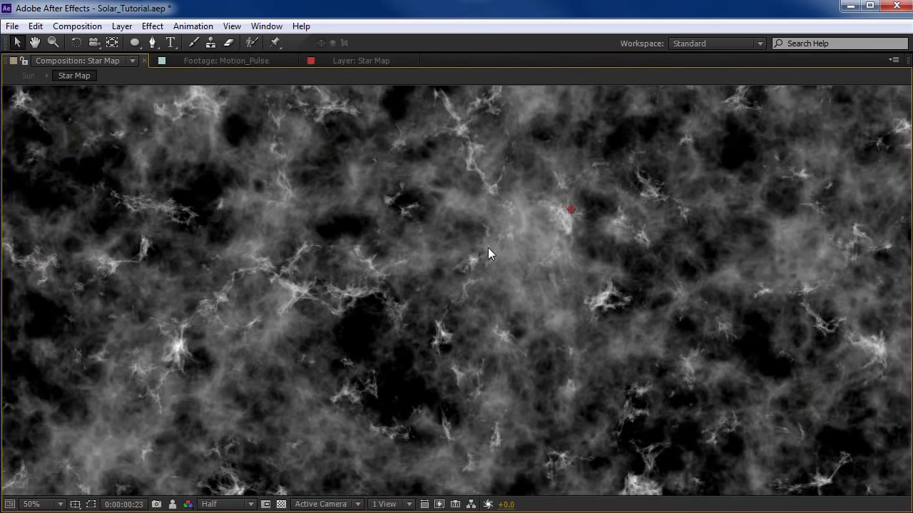
key("grave")
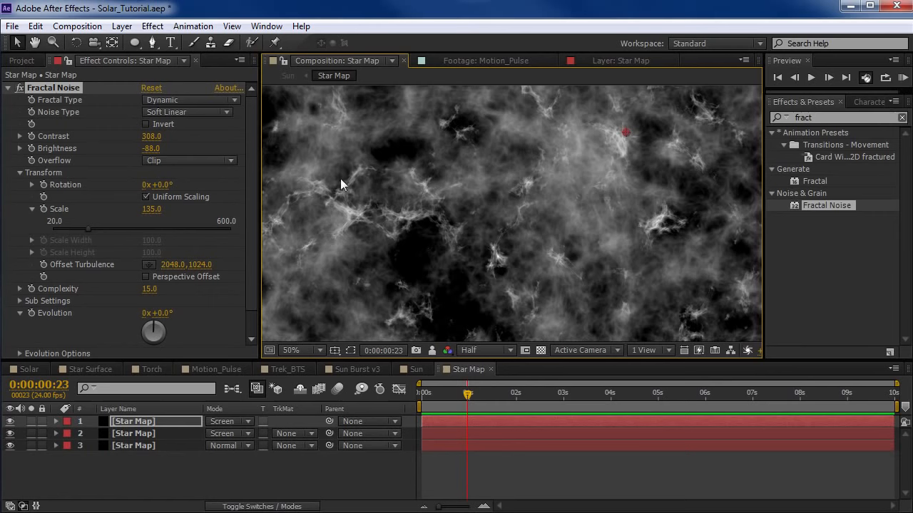
- Open the Trek_BTS reference composition and examine the fiery surface texture at 0:05:05:13
left_click(21, 61)
scroll(249, 243, "up", 1)
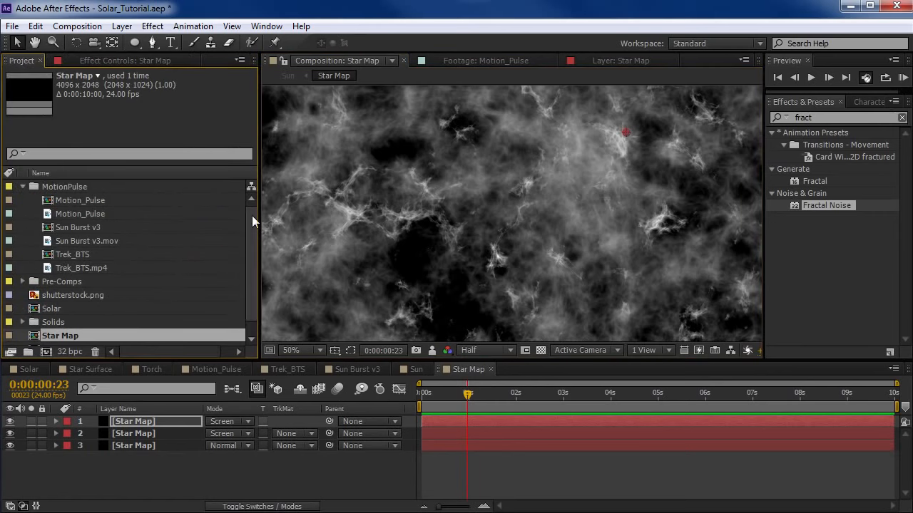
double_click(66, 255)
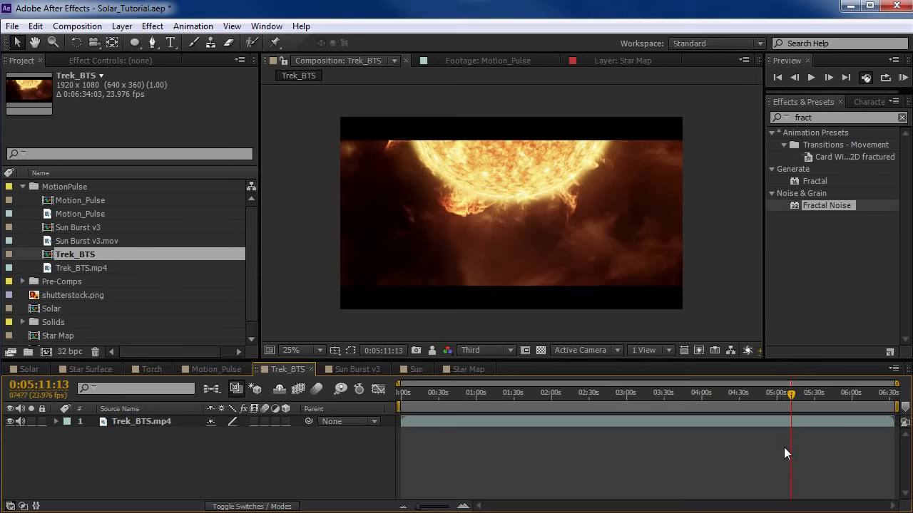
key("equal")
key("equal")
left_click_drag(603, 397, 566, 398)
scroll(484, 248, "up", 2)
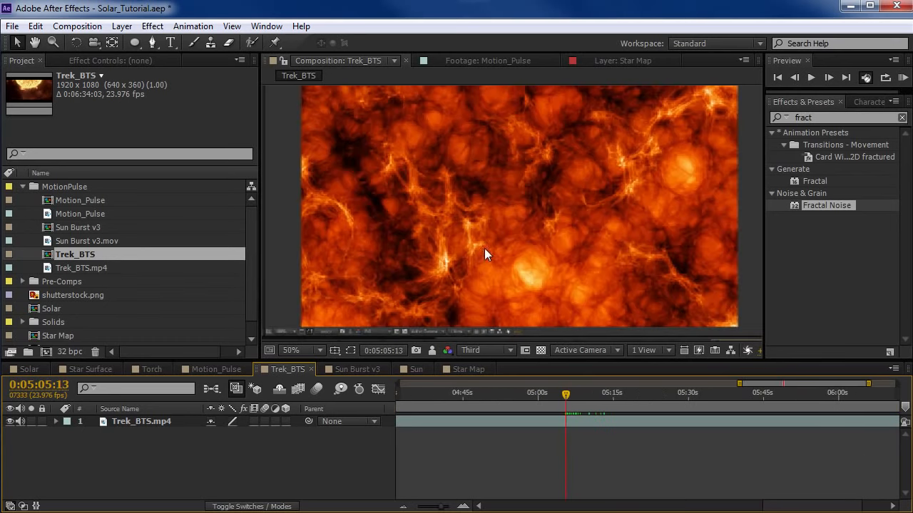
- Set the Trek_BTS preview resolution to Half and scrub through the sun shots to the blue star at 0:04:51:11
left_click(467, 349)
left_click(490, 405)
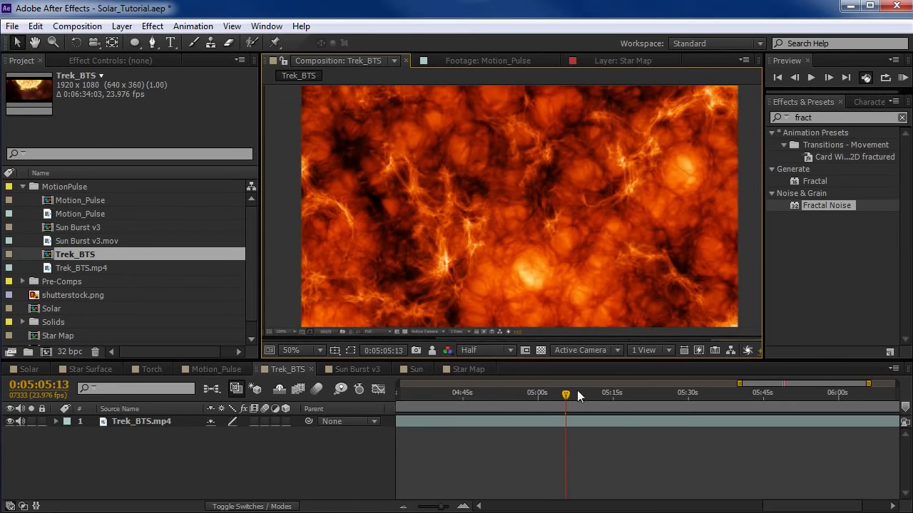
left_click_drag(564, 399, 596, 400)
scroll(577, 271, "down", 1)
mouse_move(484, 396)
left_mouse_down()
mouse_move(463, 397)
mouse_move(496, 401)
left_mouse_up()
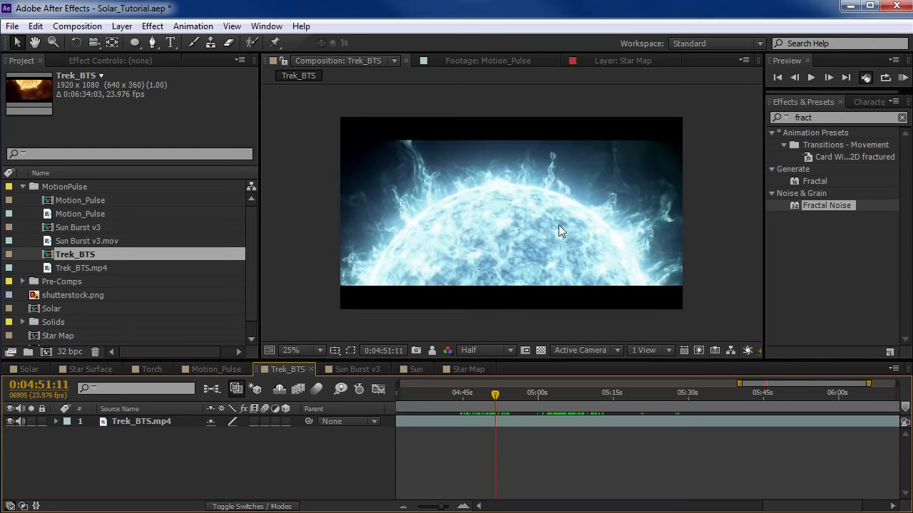
scroll(513, 460, "down", 3)
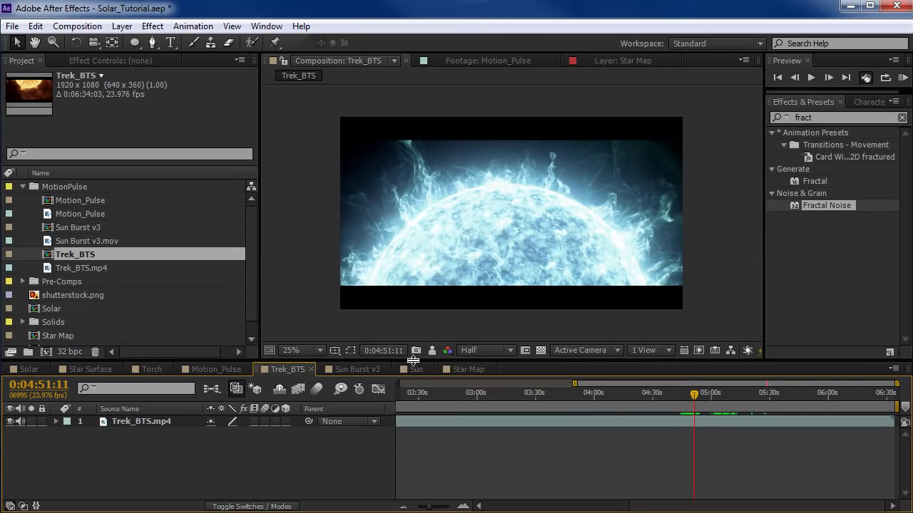
- Return to the Star Map composition to review its texture, and close it to work in the Sun composition
left_click(462, 368)
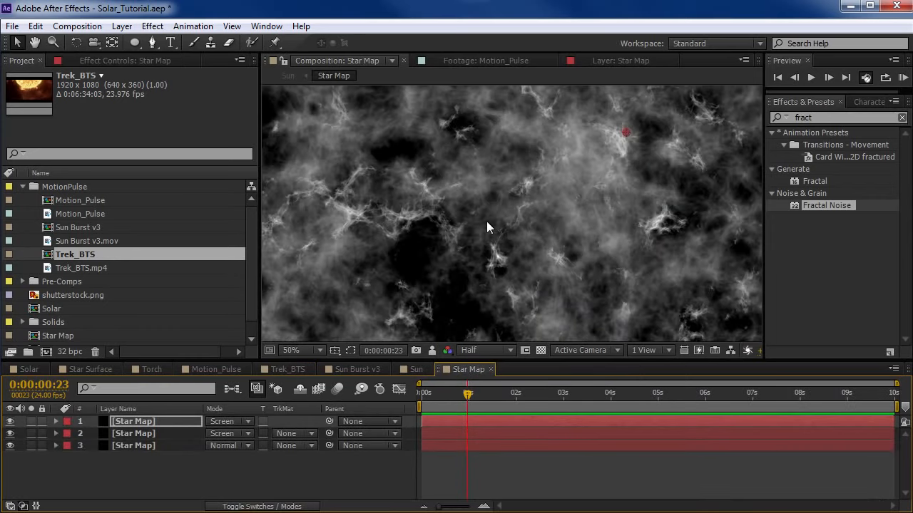
scroll(486, 227, "down", 2)
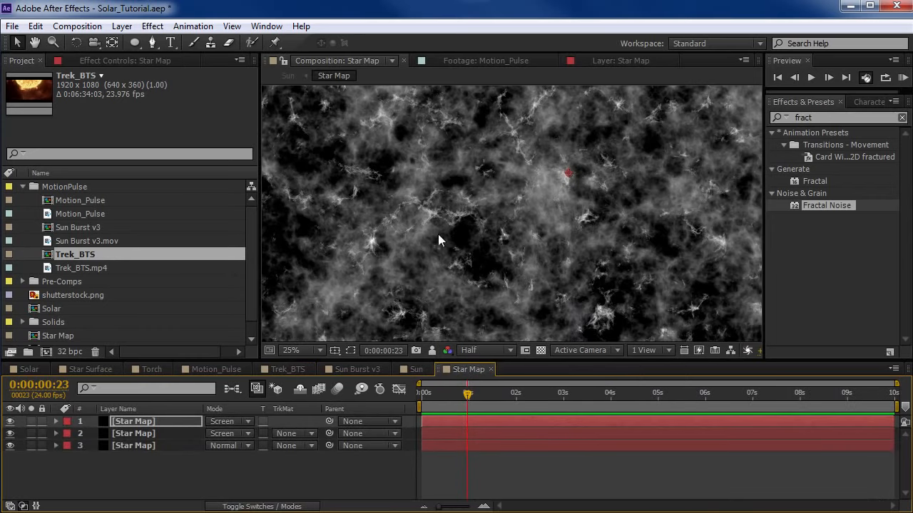
left_click(489, 369)
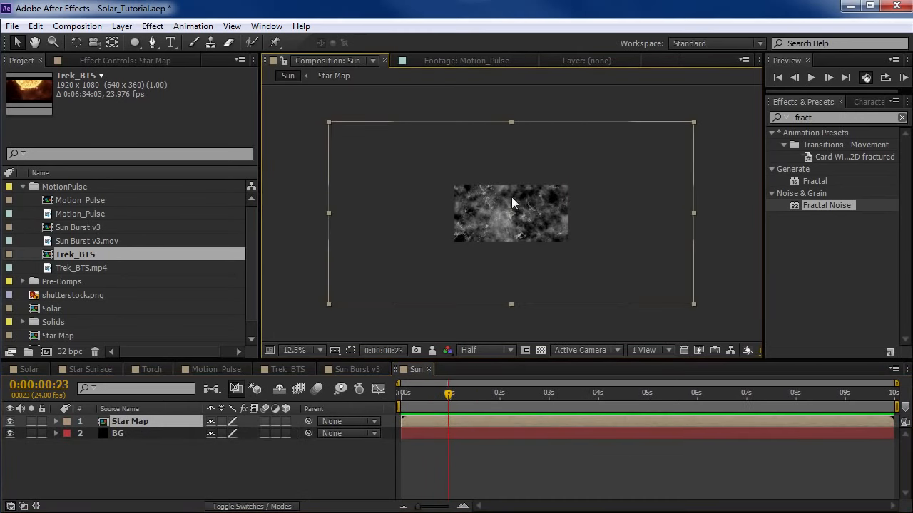
scroll(511, 197, "up", 1)
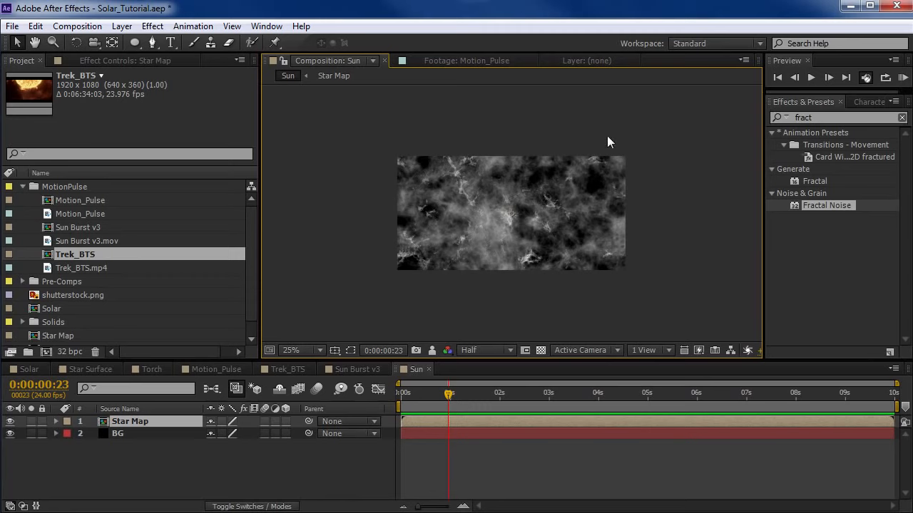
- Find the CC Sphere effect and apply it to the Star Map layer in the Sun composition
left_click(836, 123)
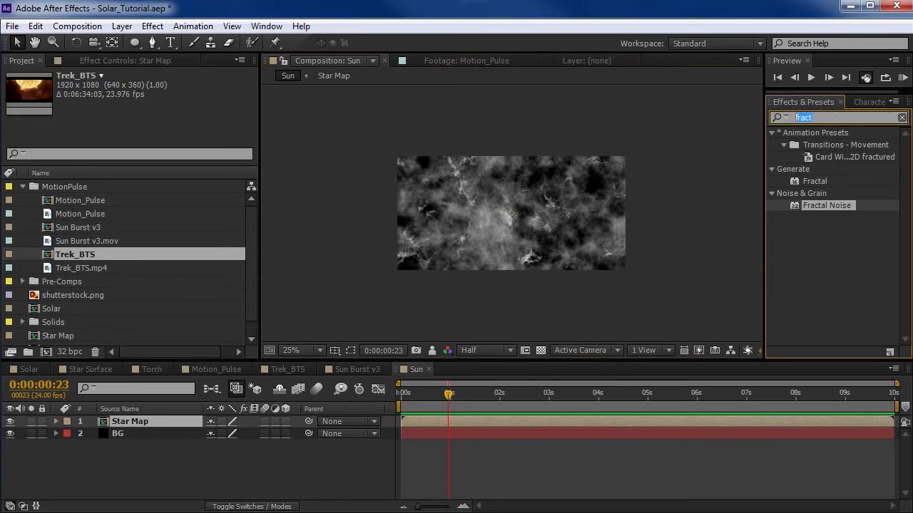
type("cc spher")
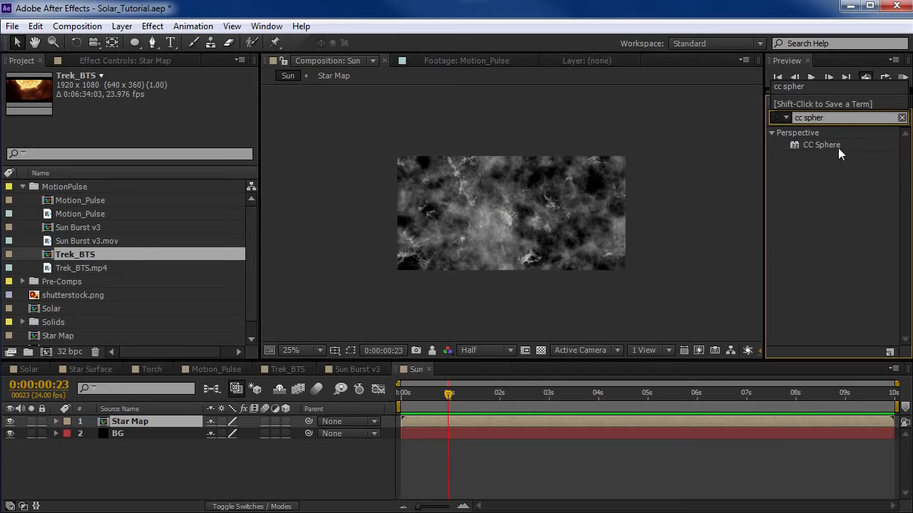
left_click_drag(839, 149, 446, 228)
key("period")
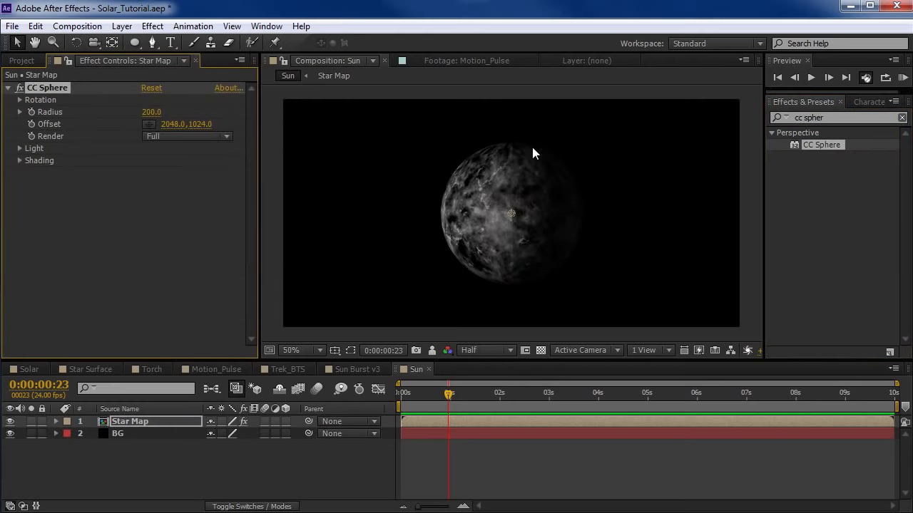
- Set the CC Sphere shading to diffuse 0, specular 0, roughness 0.001 and metal 0
left_click(19, 161)
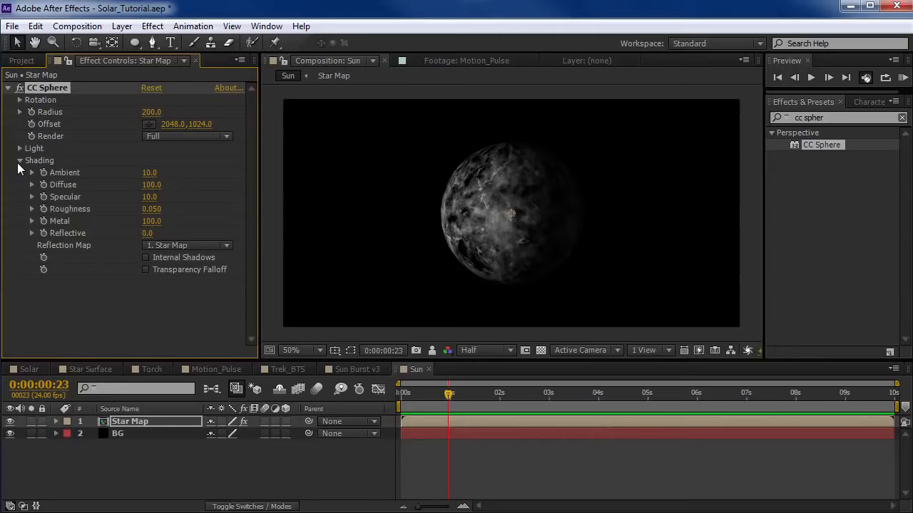
left_click(152, 185)
type("0")
key("Tab")
type("0")
key("Tab")
type("0")
key("Tab")
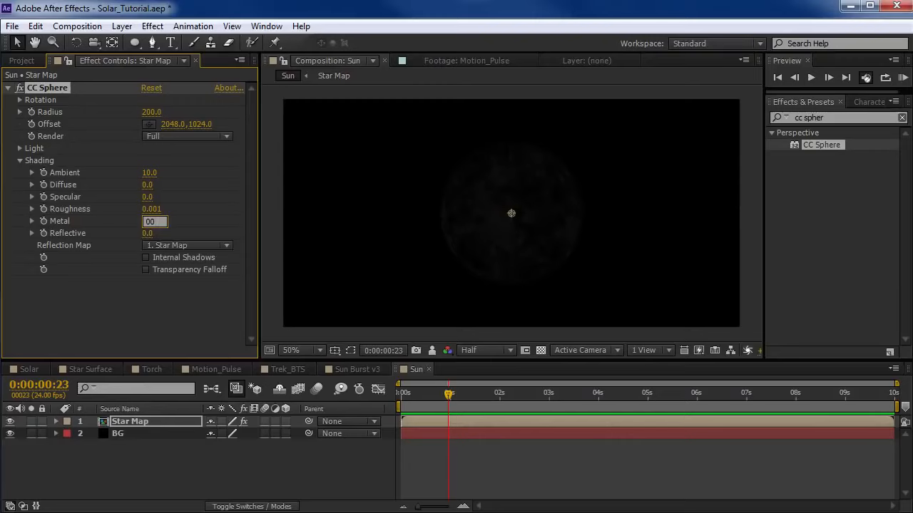
type("0")
key("Return")
- Set the CC Sphere's ambient shading to 100
left_click(152, 172)
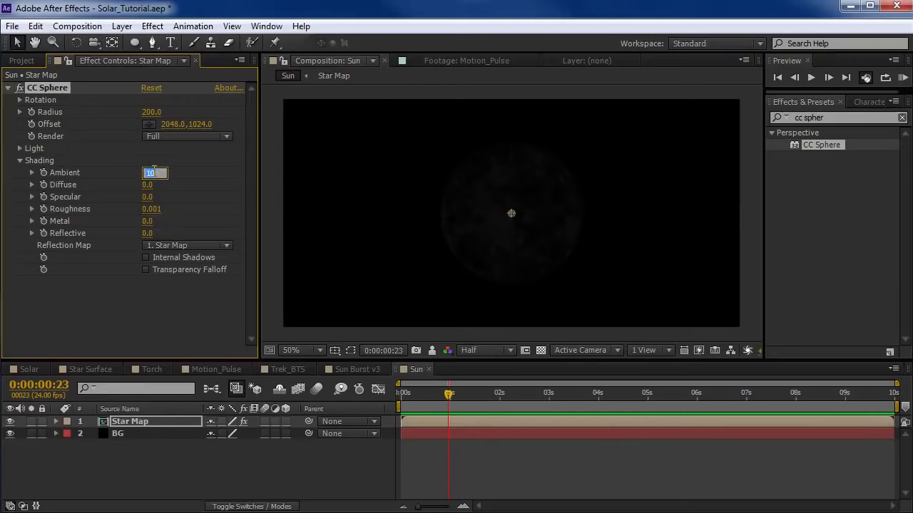
type("100")
key("Return")
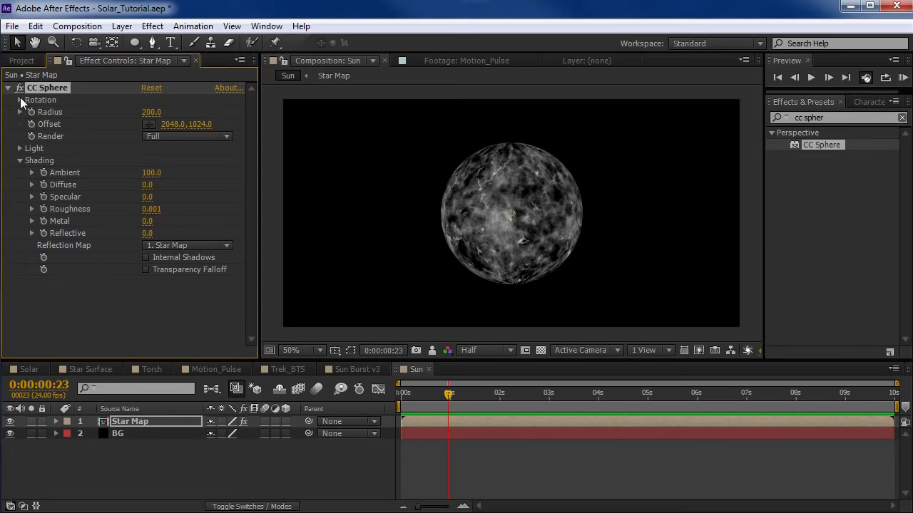
- Set the CC Sphere's Rotation Y to 18°
left_click(20, 100)
left_click_drag(166, 157, 179, 147)
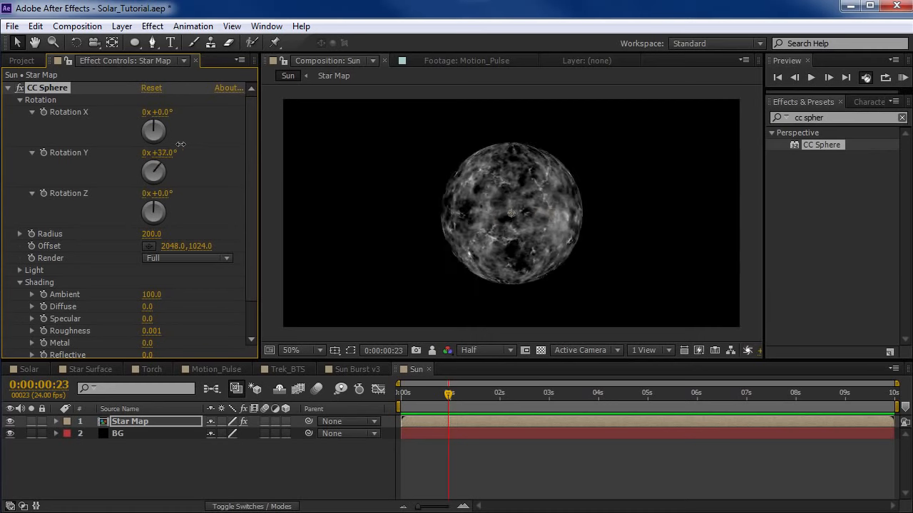
- Try rotating the CC Sphere to 58° on X and 150° on Z
left_click_drag(163, 111, 201, 107)
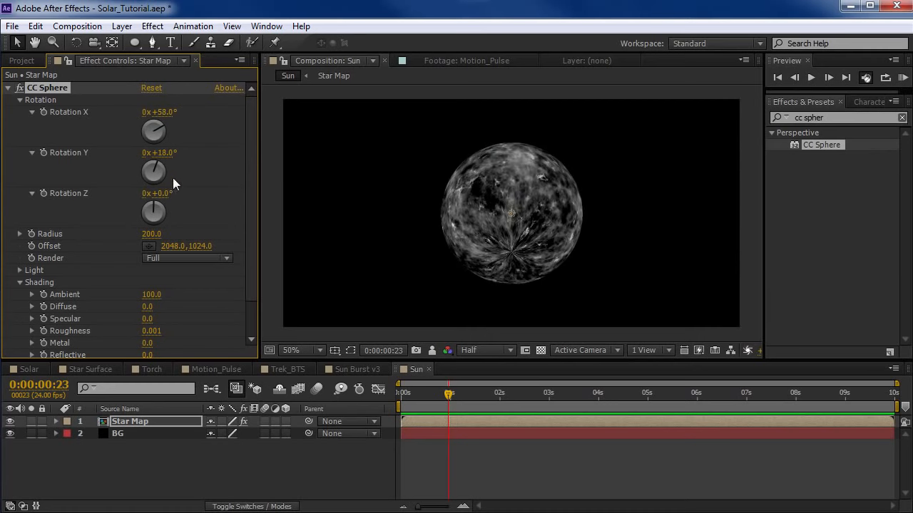
key("/")
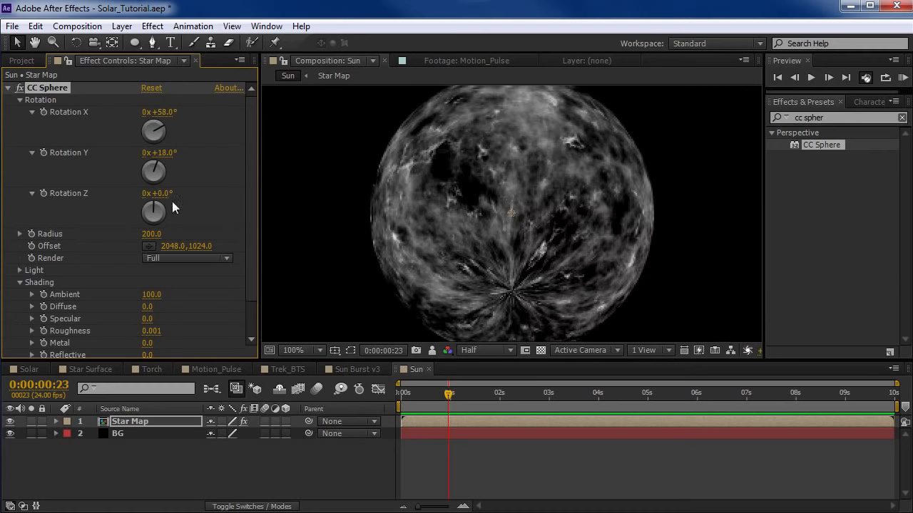
left_click_drag(161, 194, 239, 176)
left_click_drag(173, 191, 184, 190)
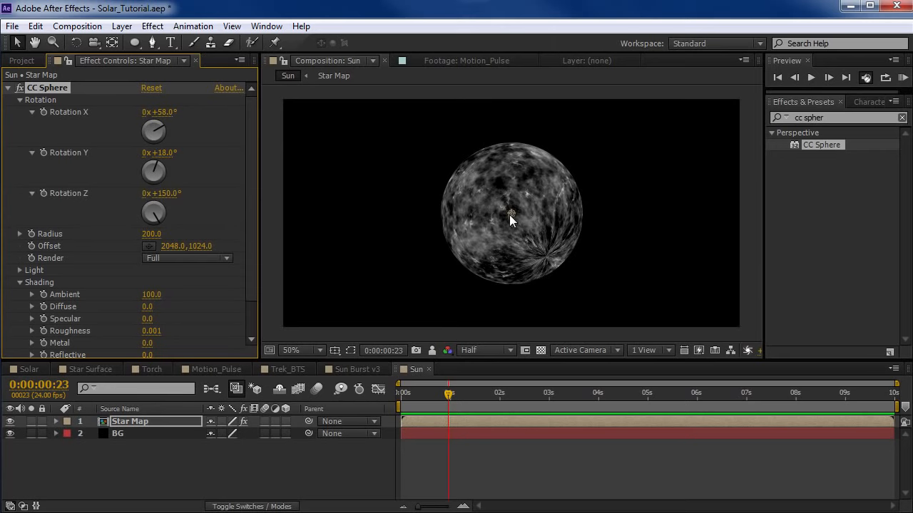
- Try enlarging the CC Sphere to radius 500, offset to 2060, 1408, with Rotation Z at 176°
left_click_drag(509, 215, 521, 320)
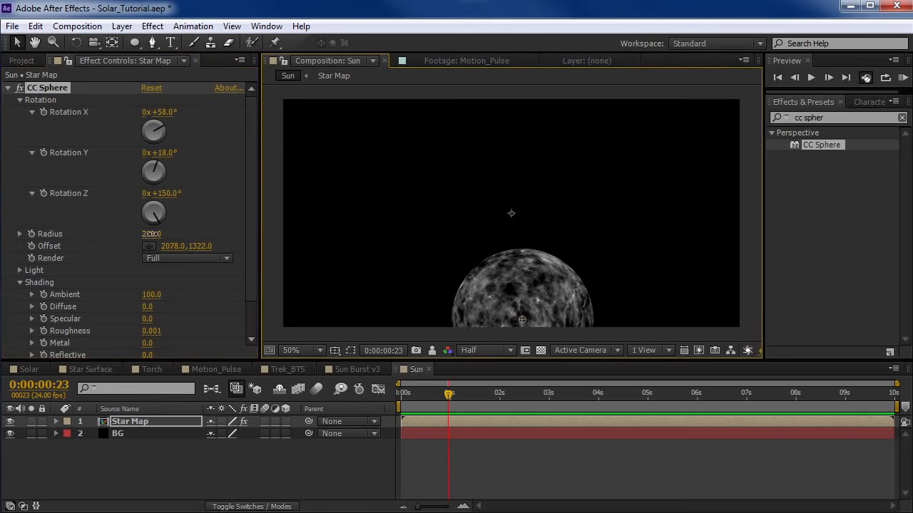
left_click_drag(152, 234, 349, 222)
left_click_drag(522, 320, 516, 349)
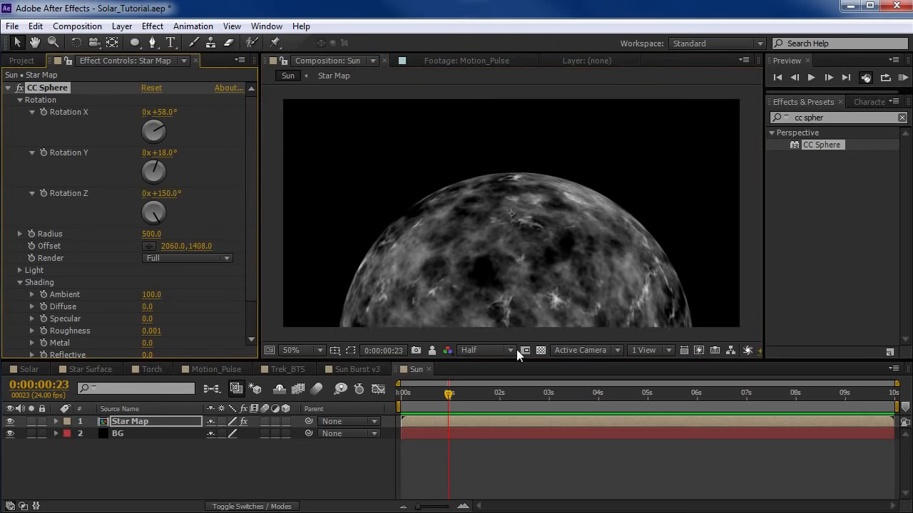
scroll(511, 232, "up", 1)
scroll(512, 232, "down", 1)
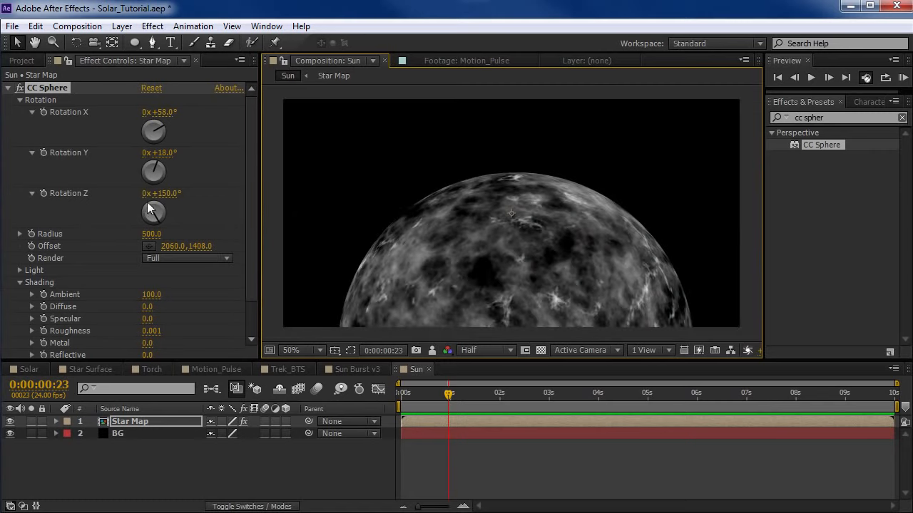
left_click_drag(149, 208, 182, 190)
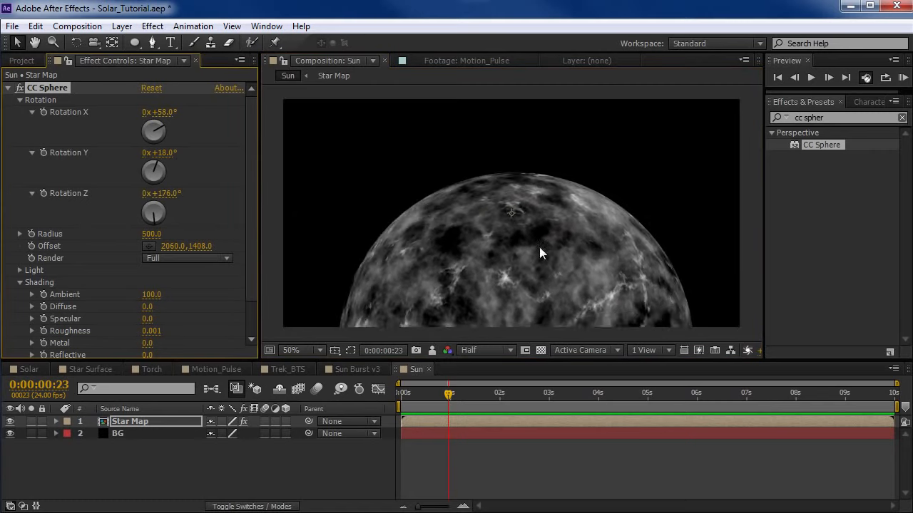
- Undo the CC Sphere's radius, offset, Rotation Z and Rotation X changes, keeping Rotation Y at 18°
key("ctrl+z")
key("ctrl+z")
key("ctrl+z")
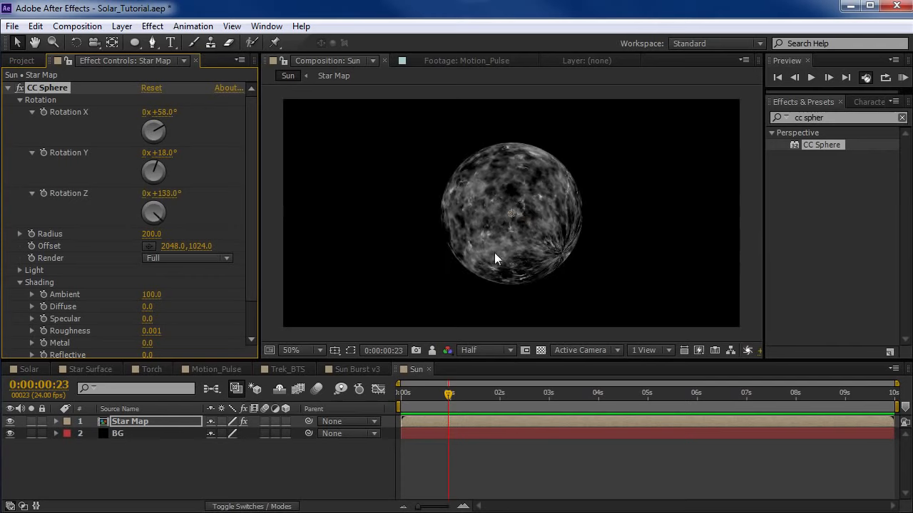
key("ctrl+z")
key("ctrl+z")
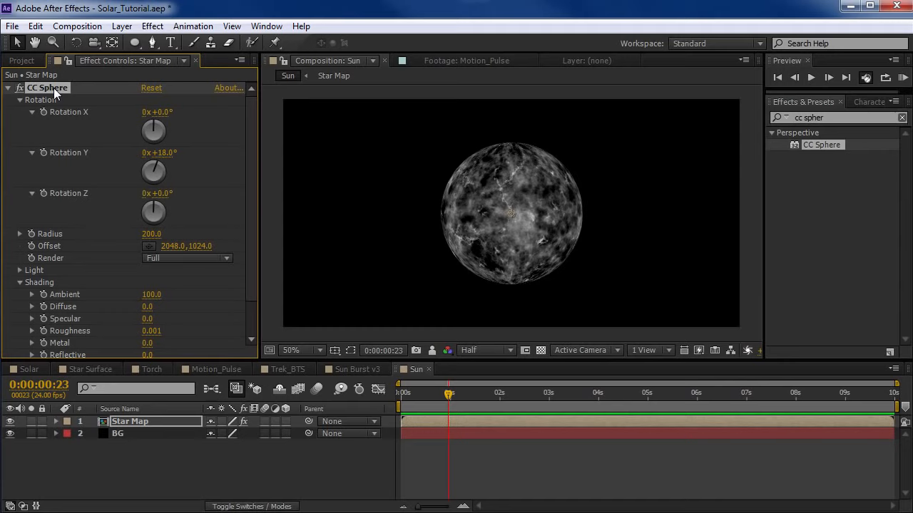
- Make the Star Map layer 3D and add a two-node camera with the 35mm preset
left_click(133, 421)
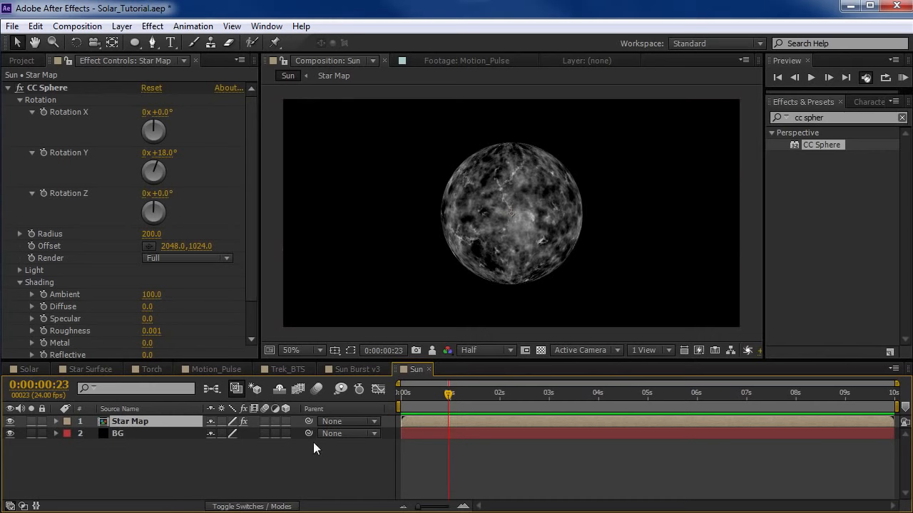
left_click(286, 422)
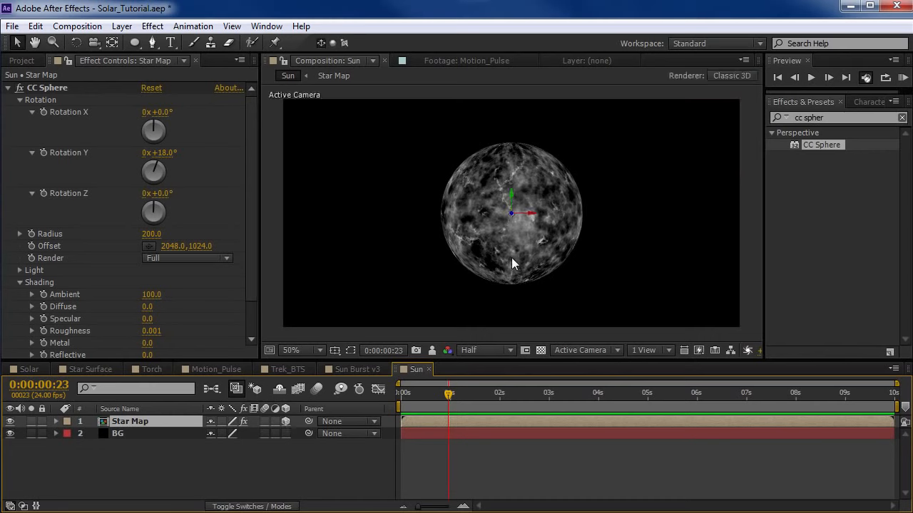
left_click(122, 25)
mouse_move(350, 42)
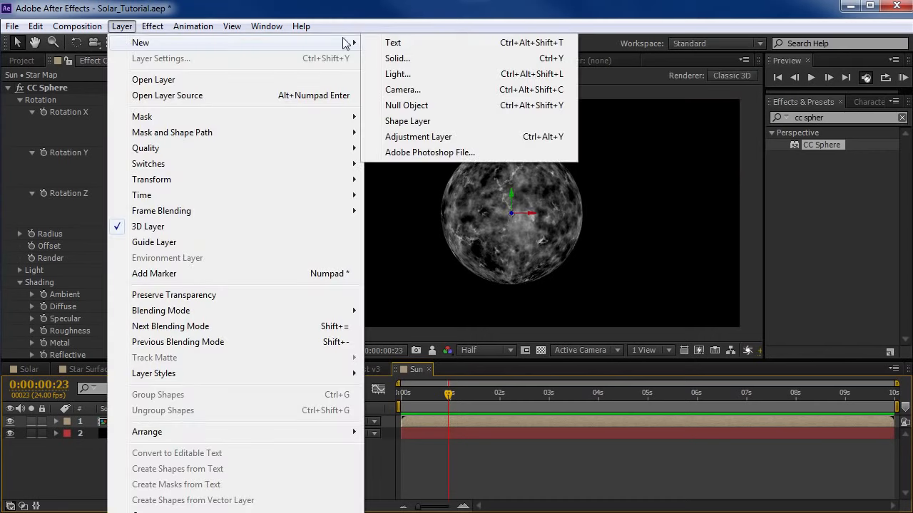
left_click(425, 90)
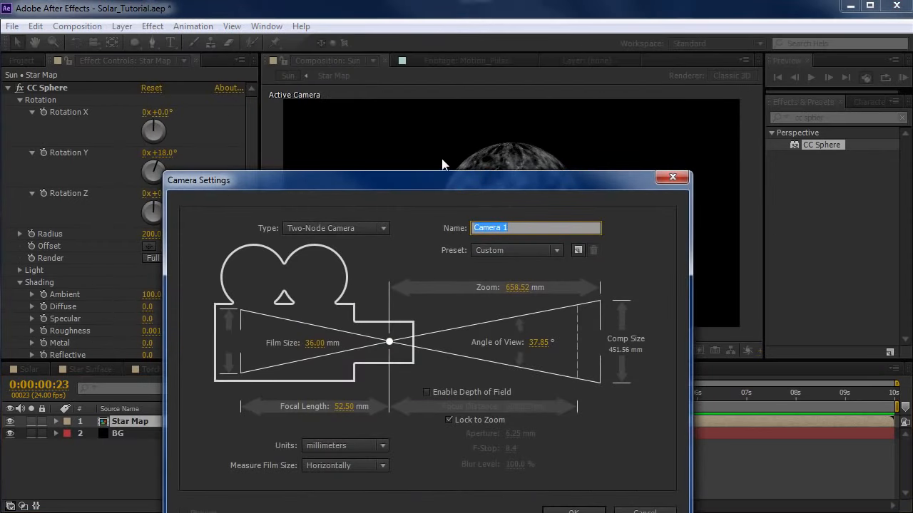
left_click_drag(444, 171, 437, 71)
left_click(508, 150)
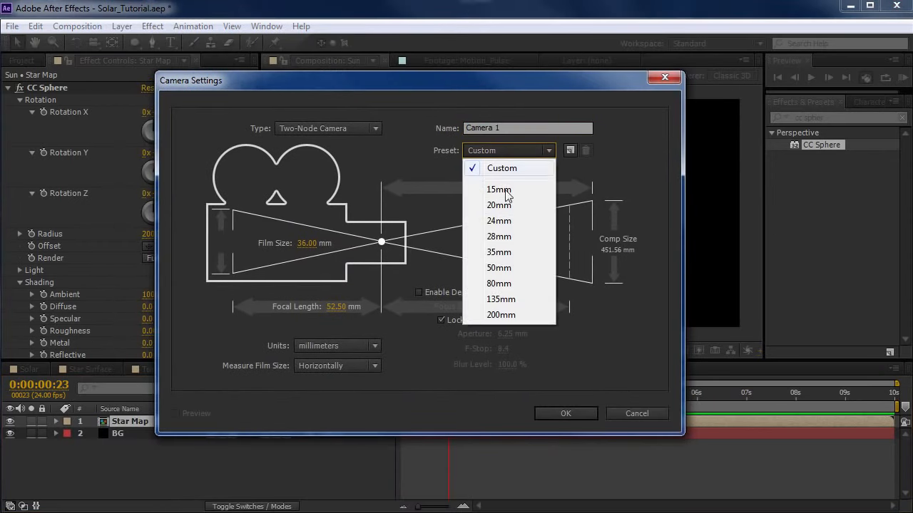
left_click(492, 254)
key("Return")
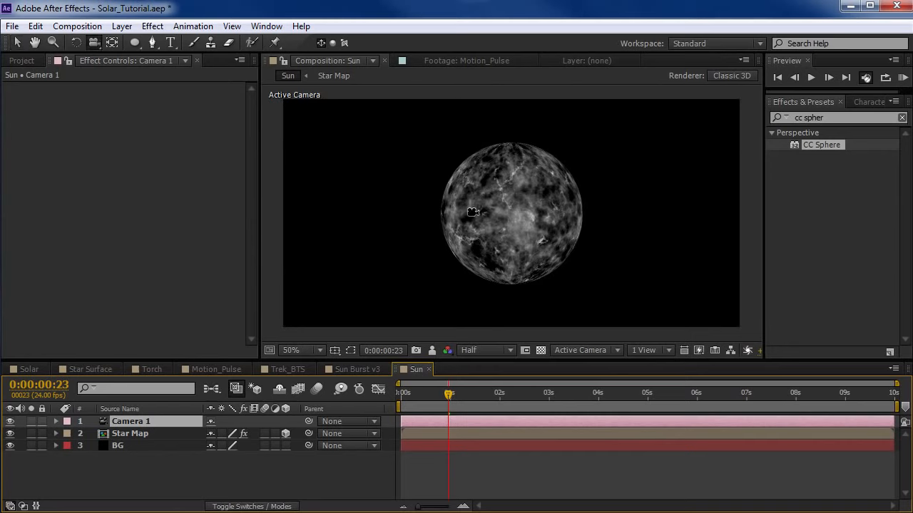
- Test the camera orbit around the sphere and try setting the CC Sphere's Rotation Y to 0
left_click_drag(504, 201, 467, 226)
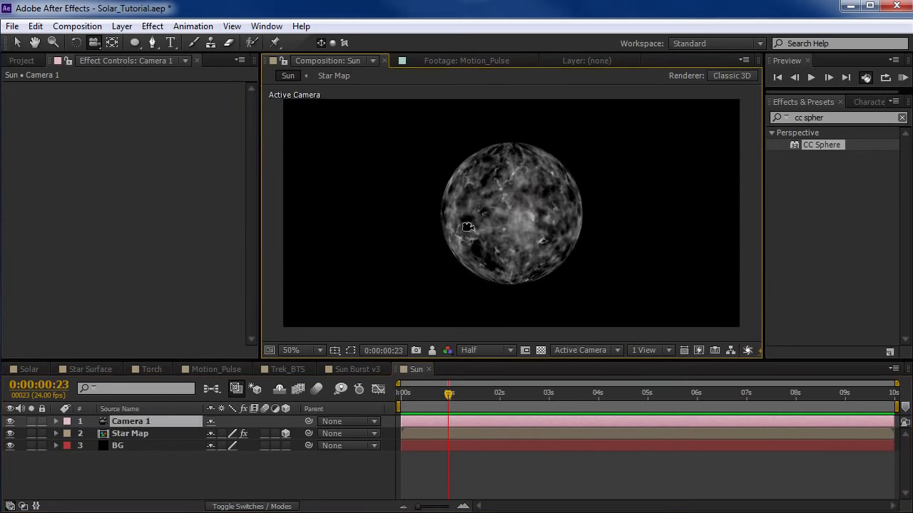
left_click(127, 433)
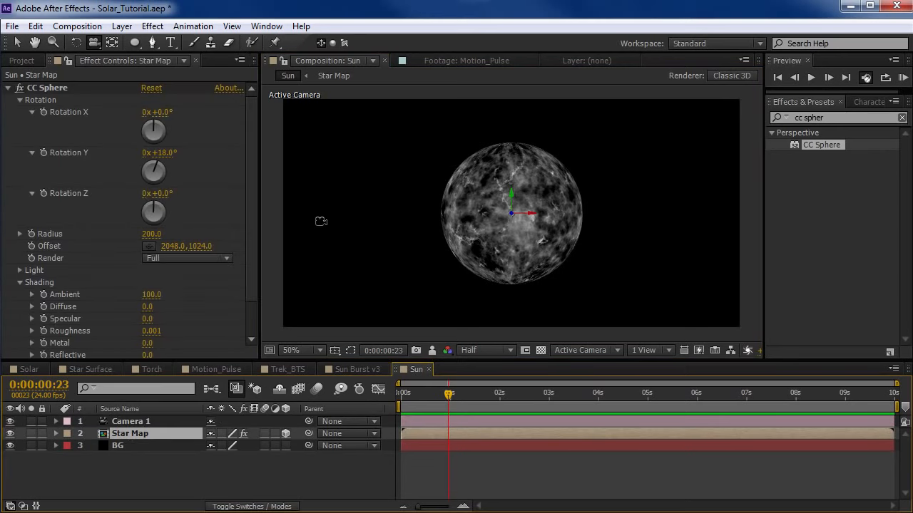
key("v")
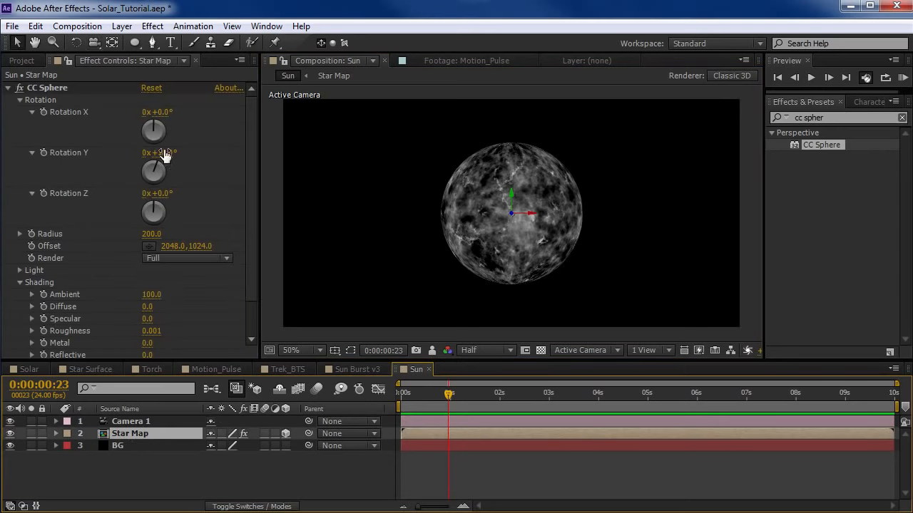
left_click(165, 153)
type("0")
left_click(186, 166)
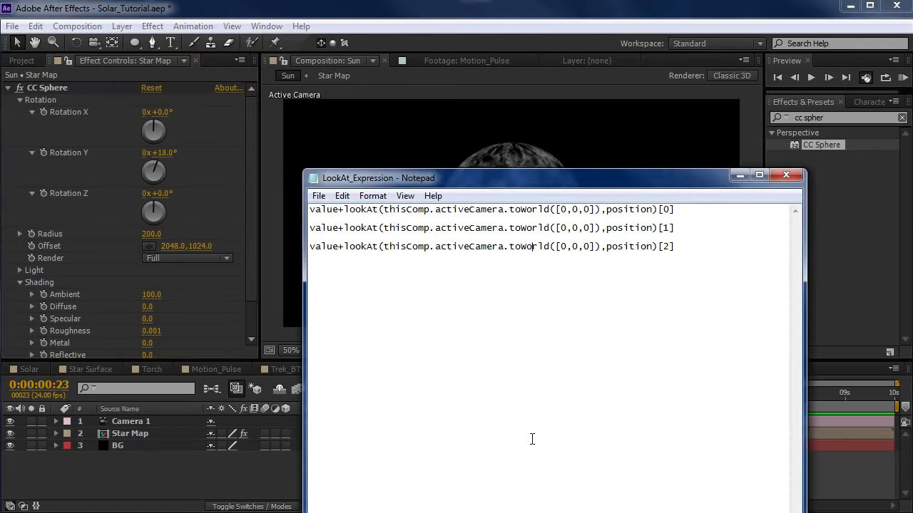
- Copy value+lookAt(thisComp.activeCamera.toWorld([0,0,0]),position)[0] from the LookAt_Expression text file in Notepad and apply it as the CC Sphere's Rotation X expression in After Effects
left_click_drag(671, 209, 311, 208)
left_click(342, 195)
left_click(366, 250)
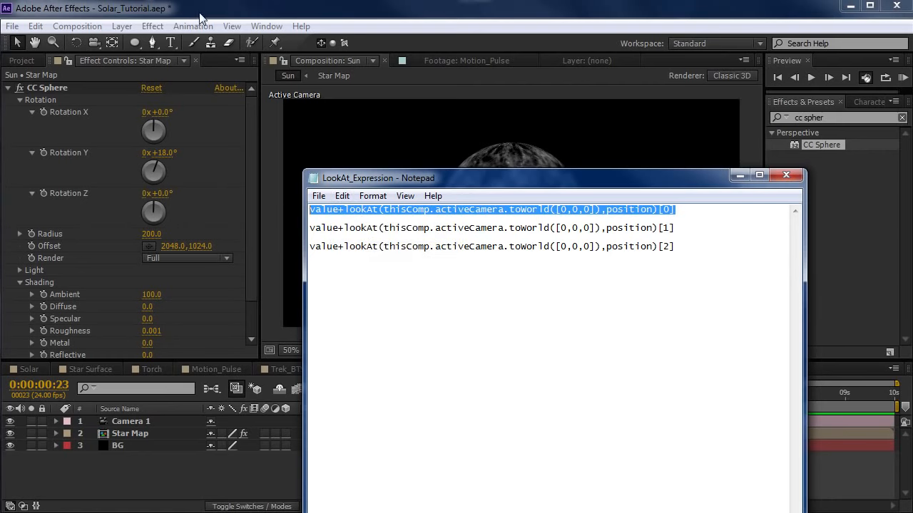
left_click(200, 13)
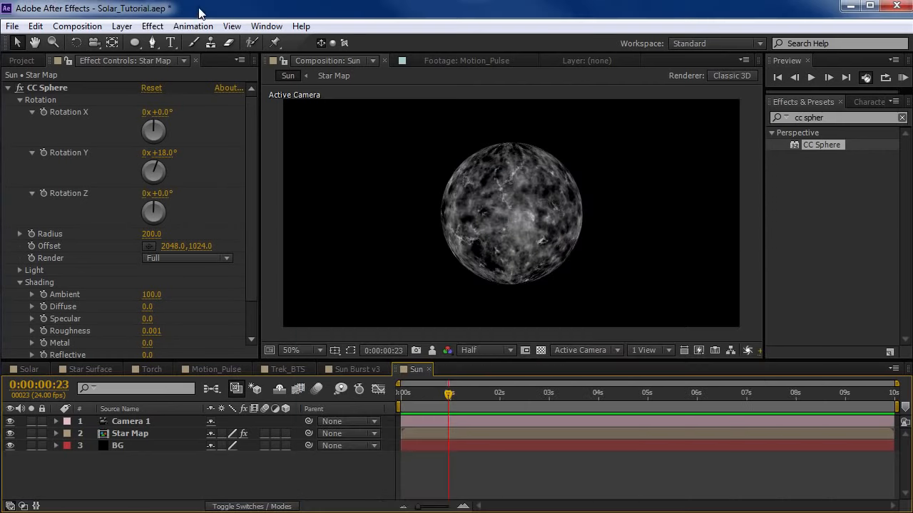
left_click(43, 113, "alt")
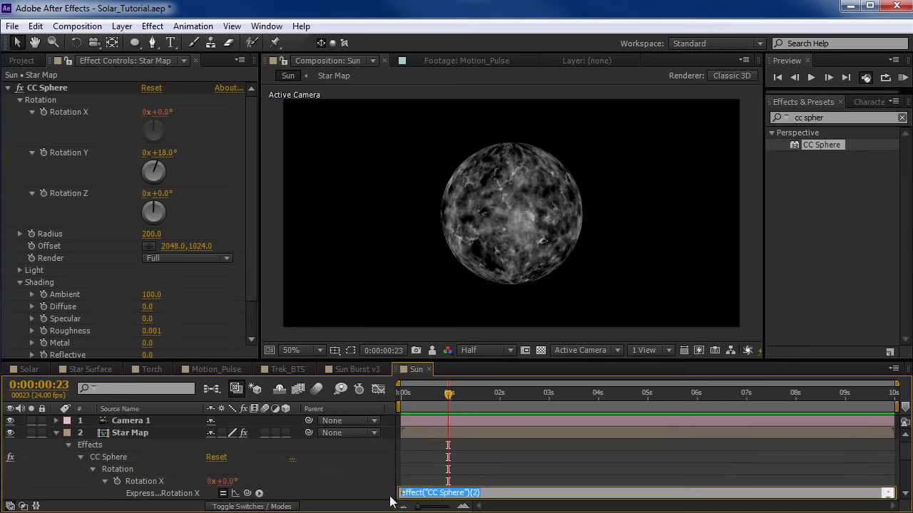
key("BackSpace")
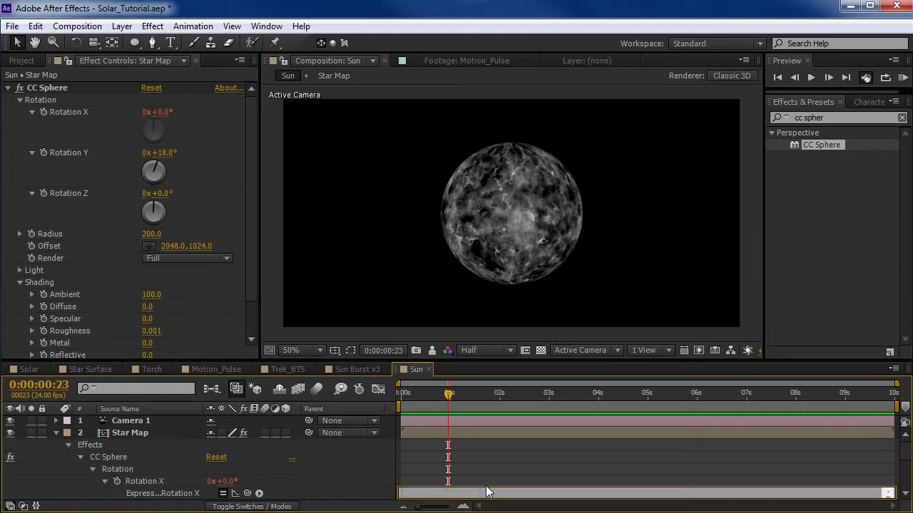
key("ctrl+v")
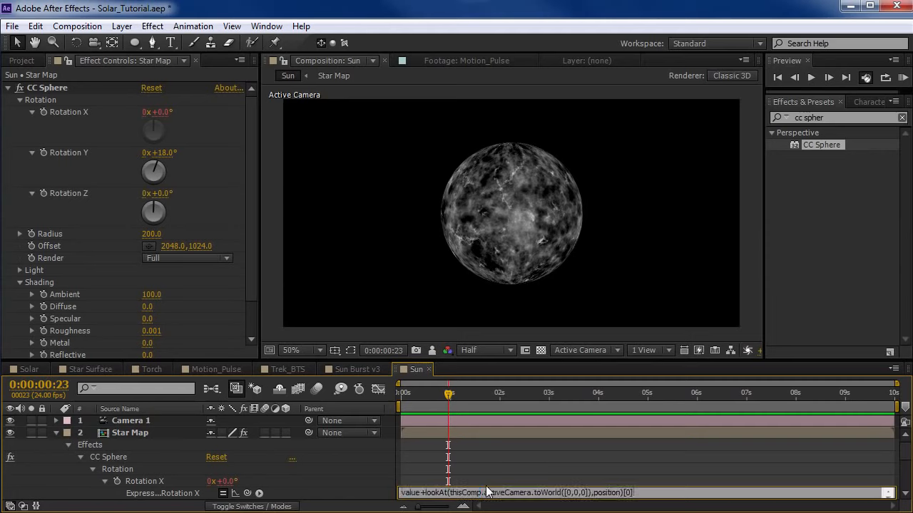
left_click(490, 484)
- Check the second expression in Notepad and give Rotation Y the expression value+lookAt(thisComp.activeCamera.toWorld([0,0,0]),position)[1]
left_click_drag(465, 360, 462, 306)
scroll(512, 434, "down", 2)
left_click(448, 512)
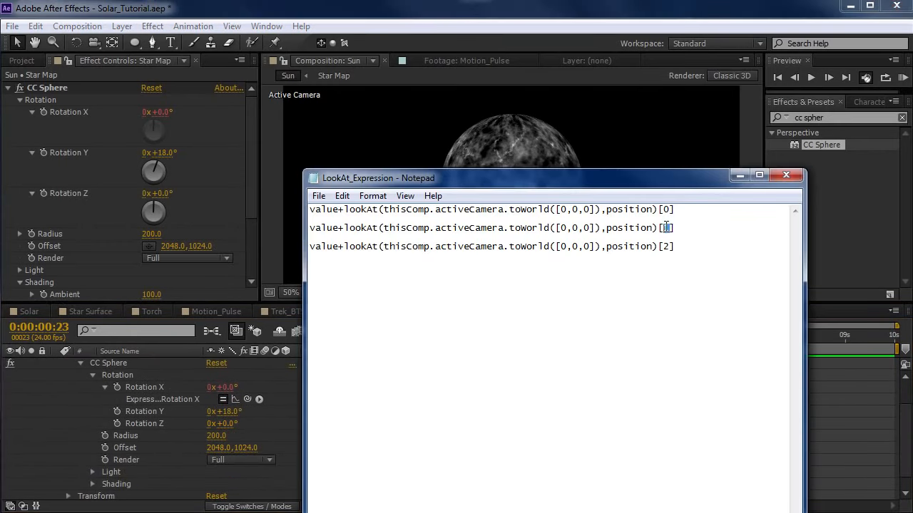
left_click_drag(664, 228, 671, 229)
left_click(218, 20)
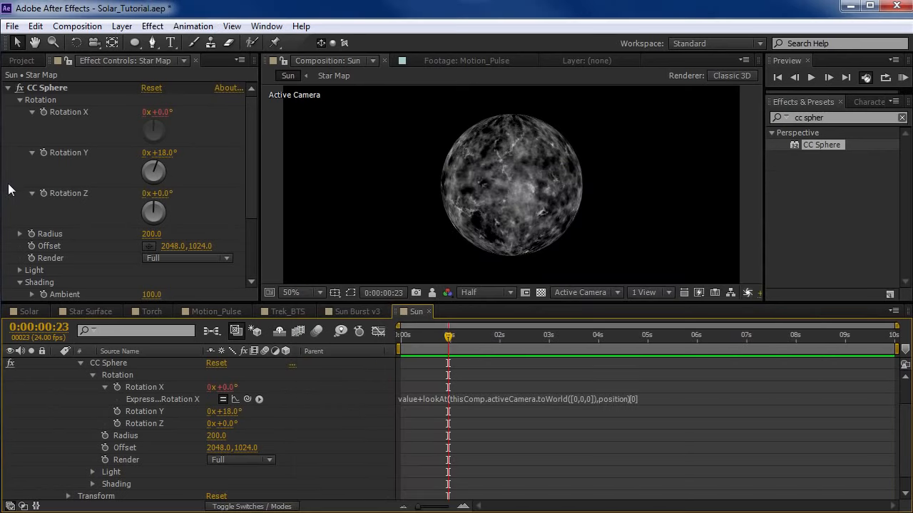
left_click(43, 153, "alt")
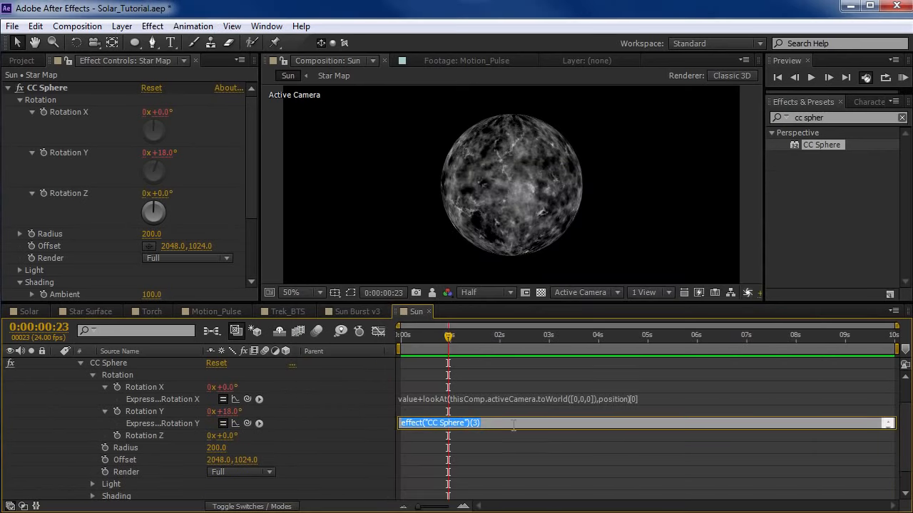
key("ctrl+v")
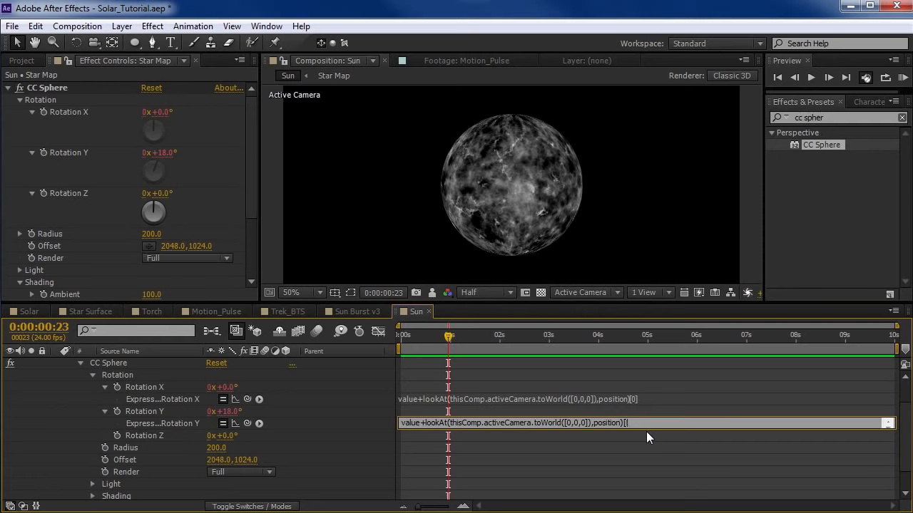
left_click(630, 436)
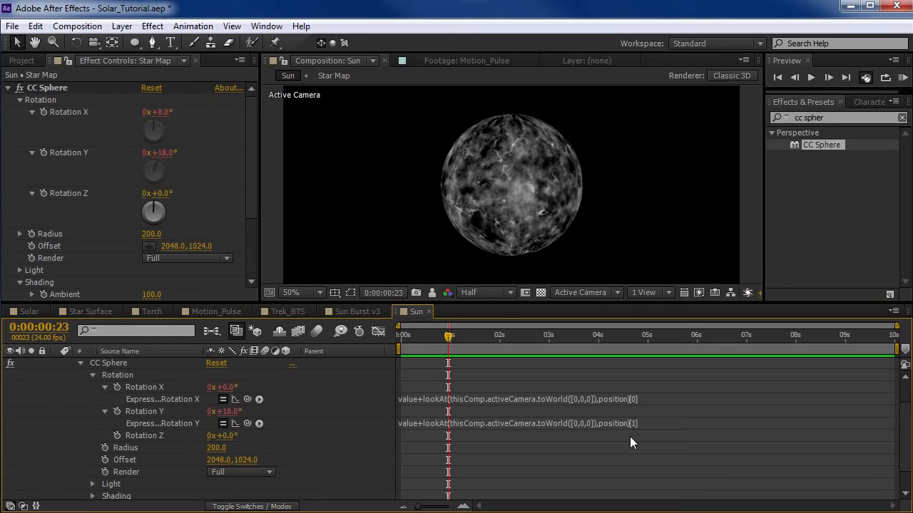
- Give the CC Sphere's Rotation Z the expression value+lookAt(thisComp.activeCamera.toWorld([0,0,0]),position)[2]
left_click(43, 193, "alt")
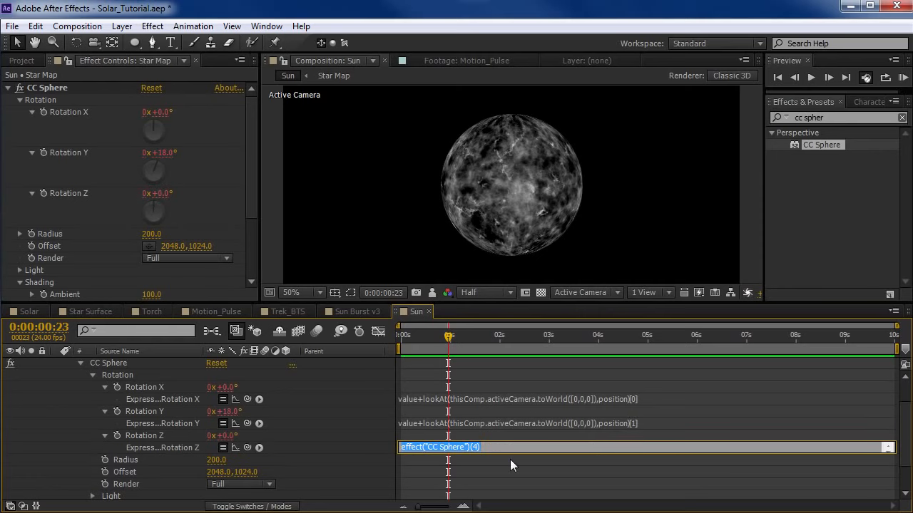
key("ctrl+v")
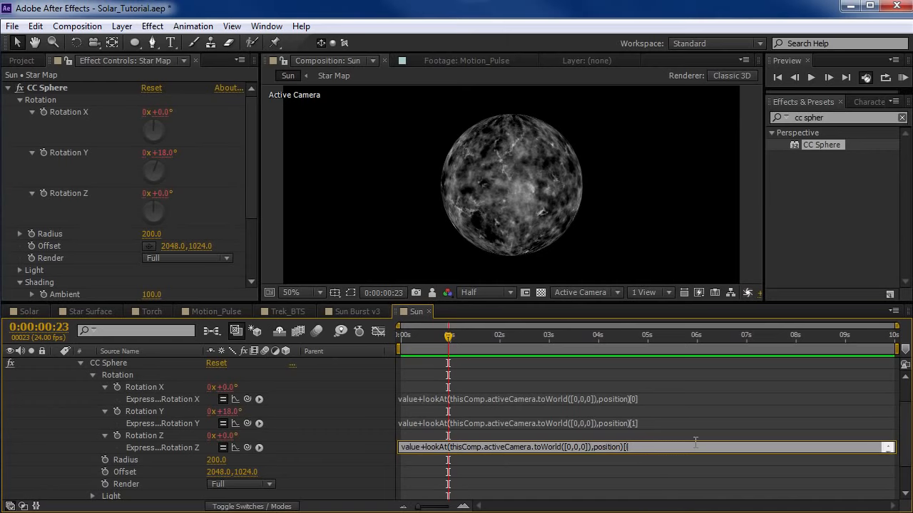
left_click(651, 462)
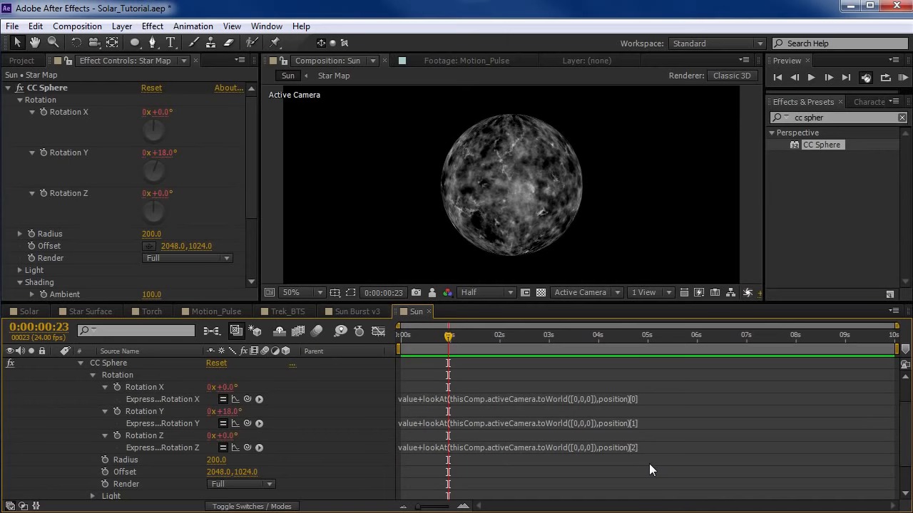
- Collapse the Star Map layer's properties, make the layer 3D and deselect it
scroll(139, 375, "up", 2)
left_click(55, 377)
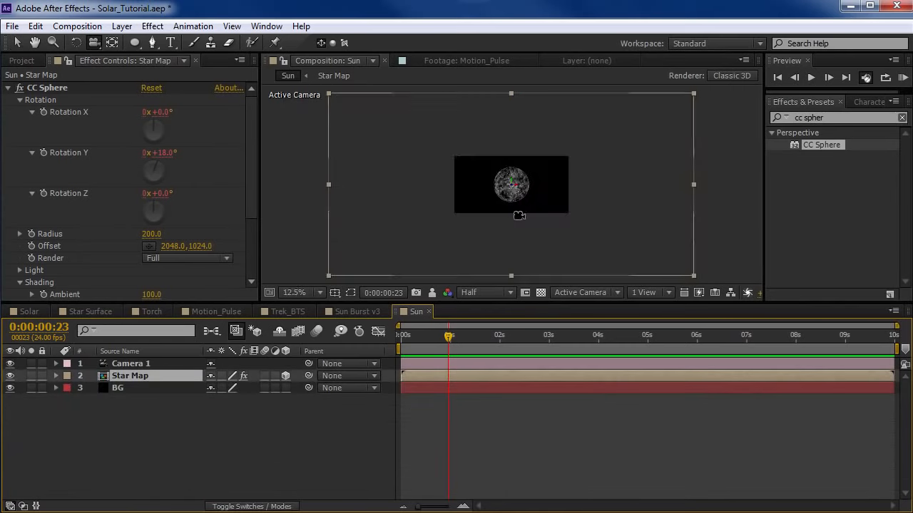
scroll(519, 215, "up", 3)
left_click(473, 431)
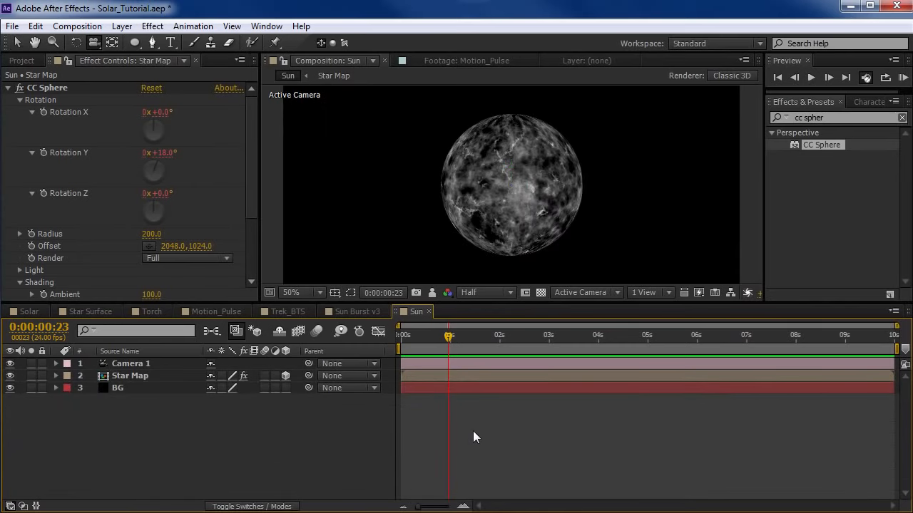
- Orbit Camera 1 around the sphere with the Unified Camera tool to check how the Star Map layer turns
left_click(141, 375)
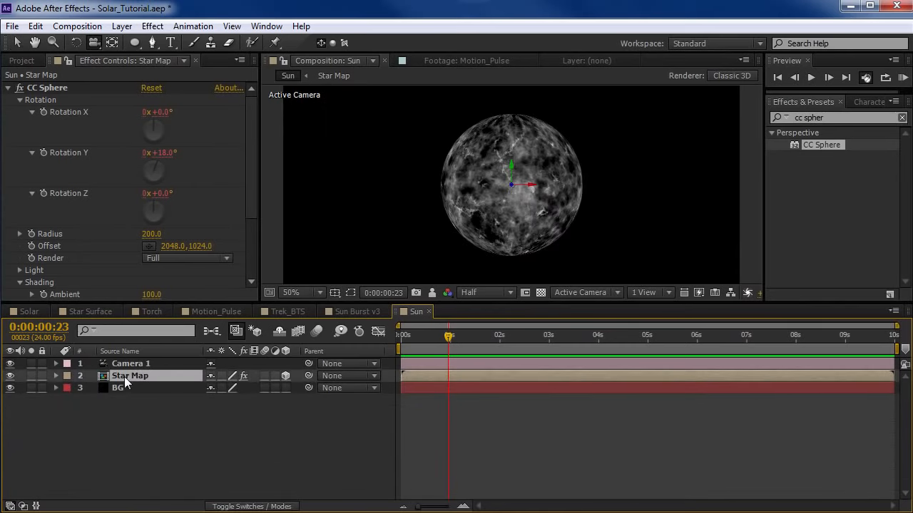
left_click(143, 365)
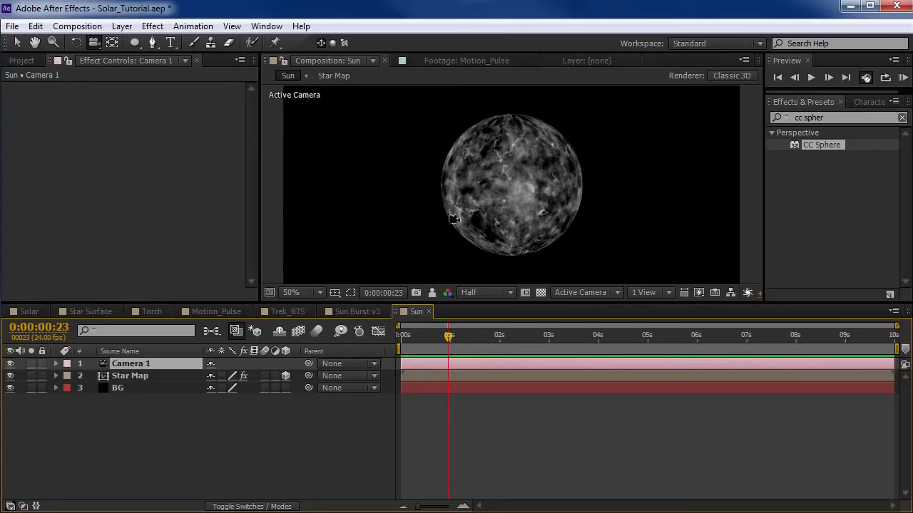
left_click(94, 45)
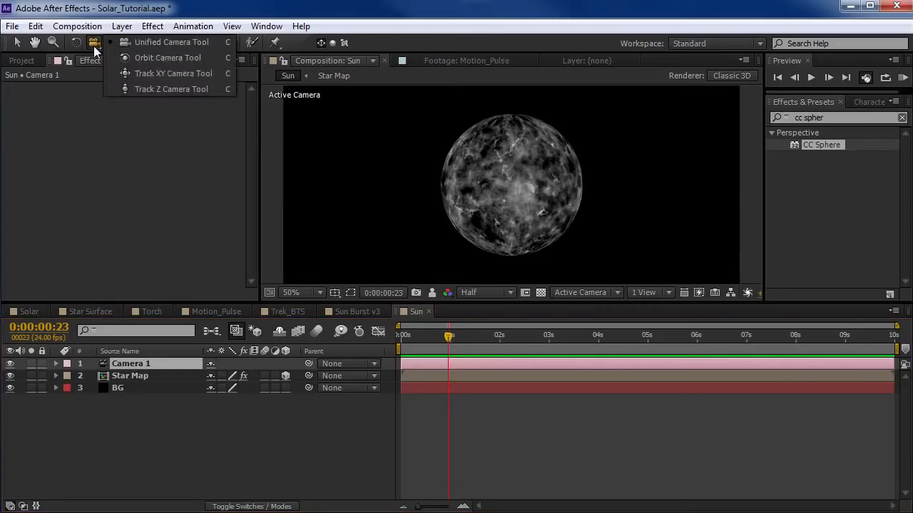
left_click(165, 42)
left_click_drag(511, 247, 492, 256)
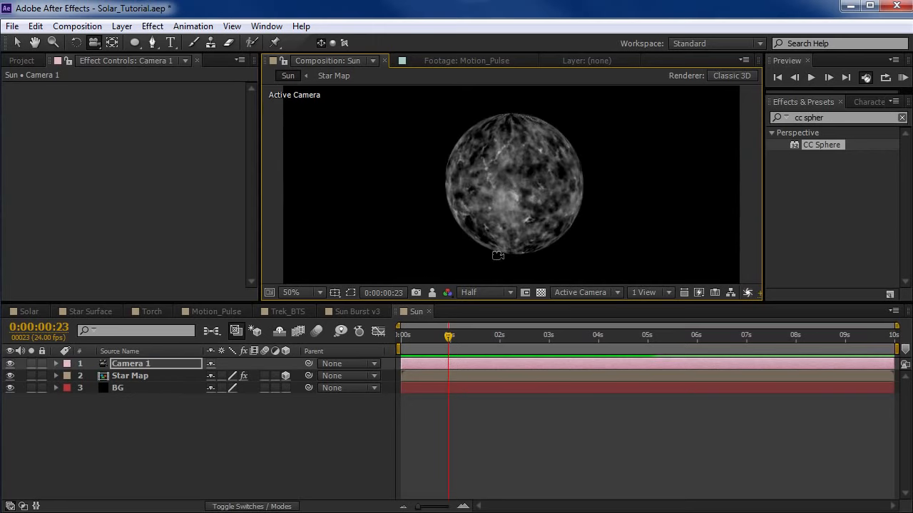
key("v")
key("comma")
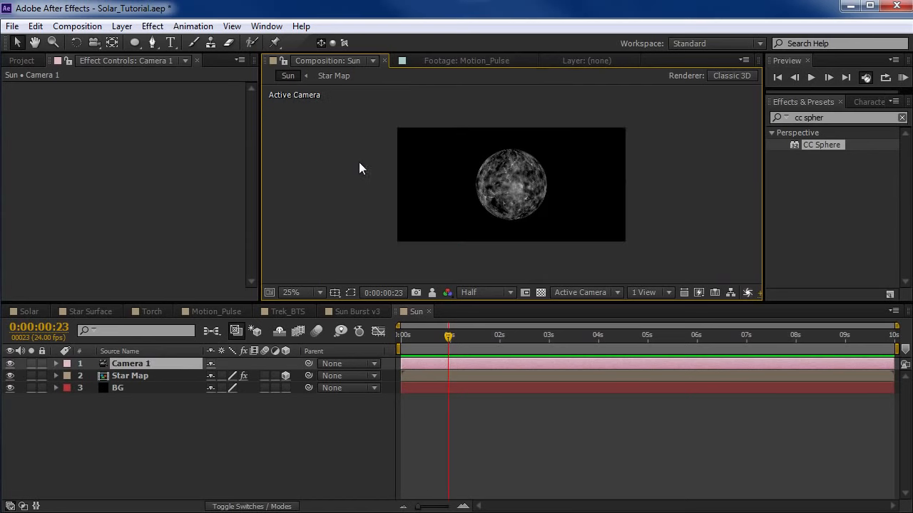
- Set the Star Map layer's auto-orientation to Orient Towards Camera
left_click(469, 145)
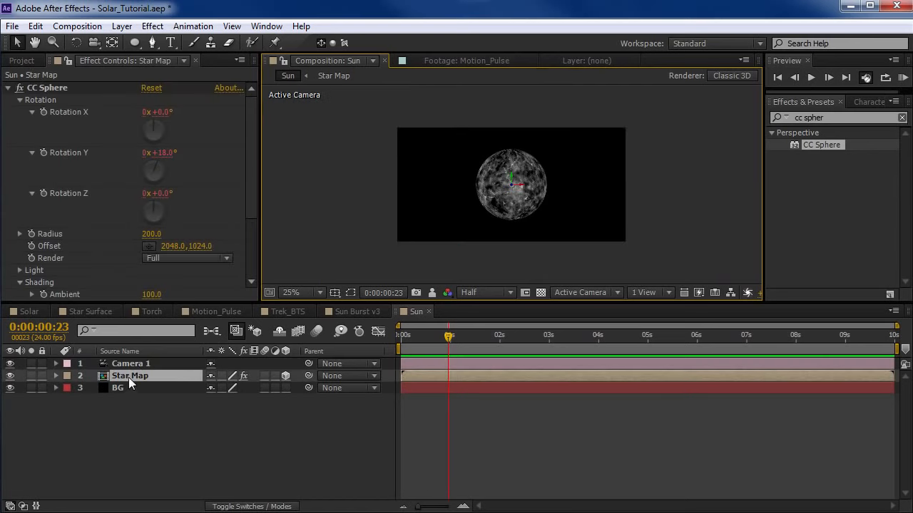
right_click(388, 153)
mouse_move(442, 226)
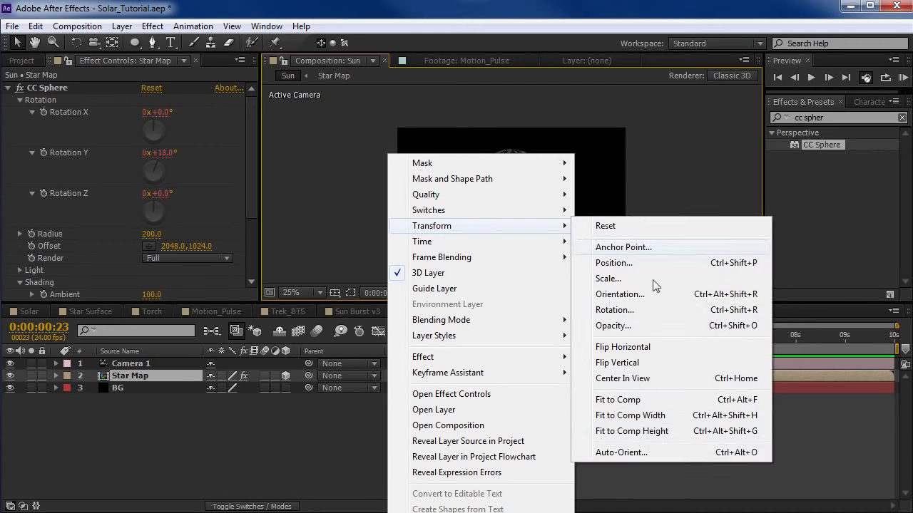
left_click(632, 452)
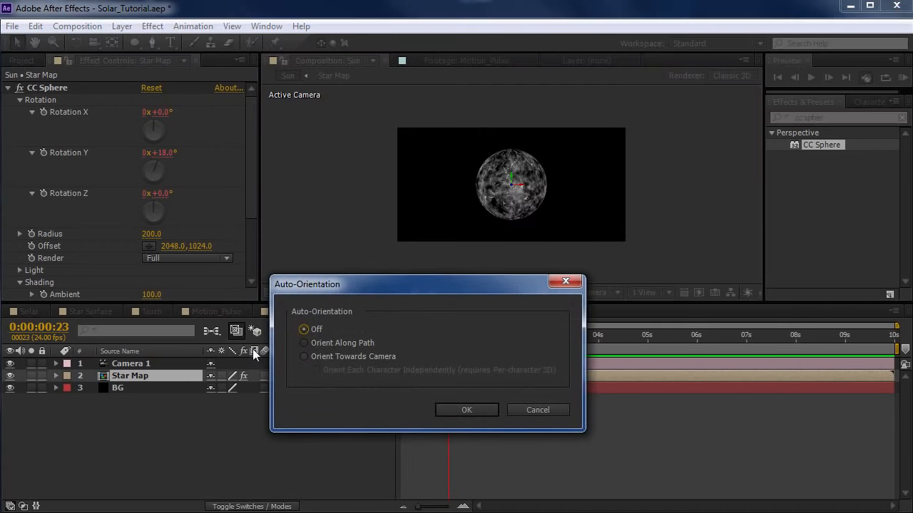
left_click(305, 356)
left_click(472, 407)
- Orbit the camera around the sphere to test the auto-orientation, ending on a straight-on view
left_click_drag(562, 247, 585, 247)
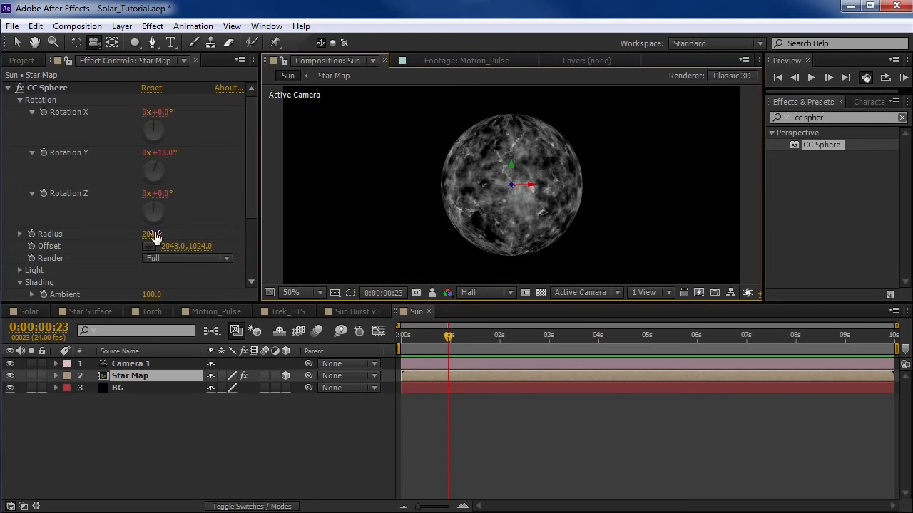
left_click_drag(496, 185, 473, 217)
key("v")
scroll(474, 216, "down", 2)
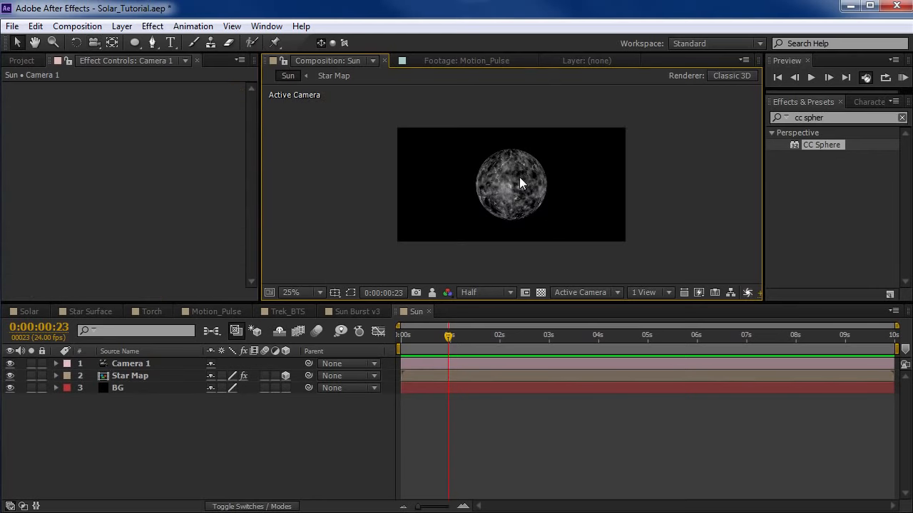
- Scale the Star Map layer down to about the composition's size and raise the CC Sphere radius to 767
left_click(520, 179)
scroll(527, 191, "down", 1)
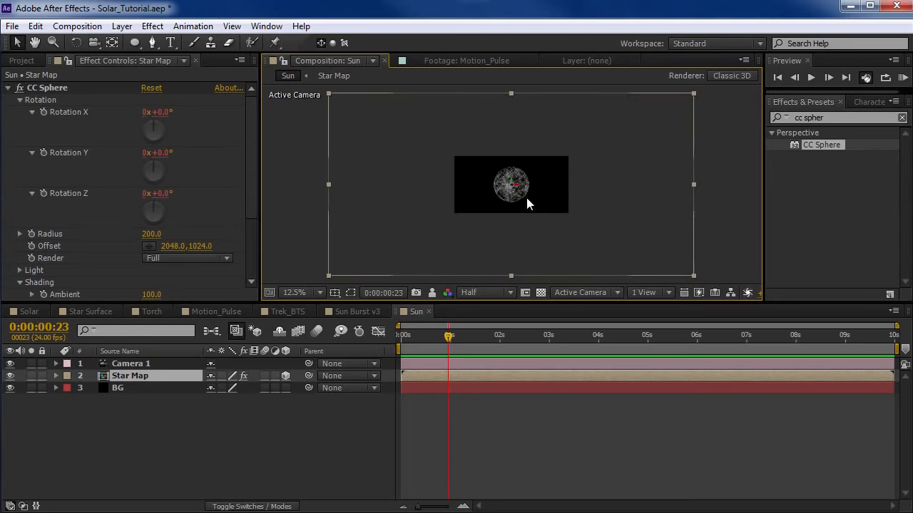
left_click_drag(693, 276, 569, 231)
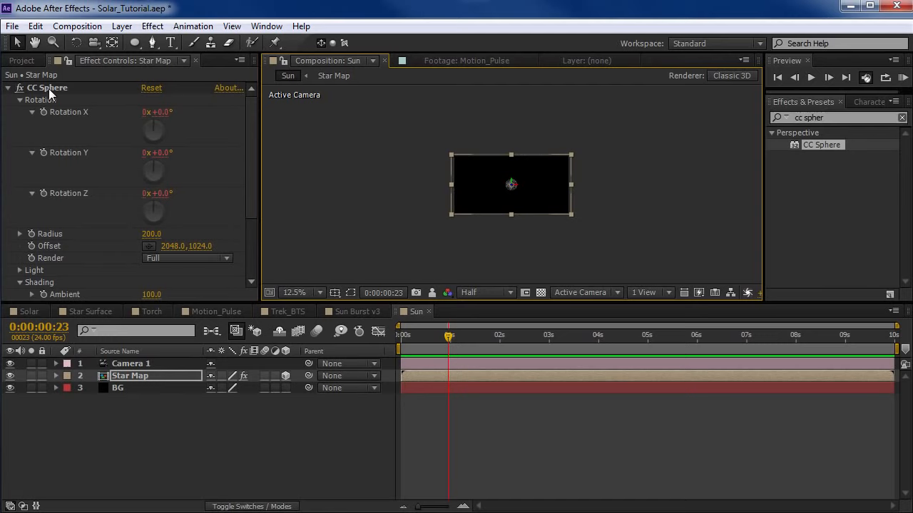
key("period")
left_click_drag(148, 235, 541, 154)
- Orbit and move the camera so the sphere's upper half fills the lower part of the frame
key("period")
key("c")
key("space")
left_click_drag(548, 257, 517, 147)
key("space")
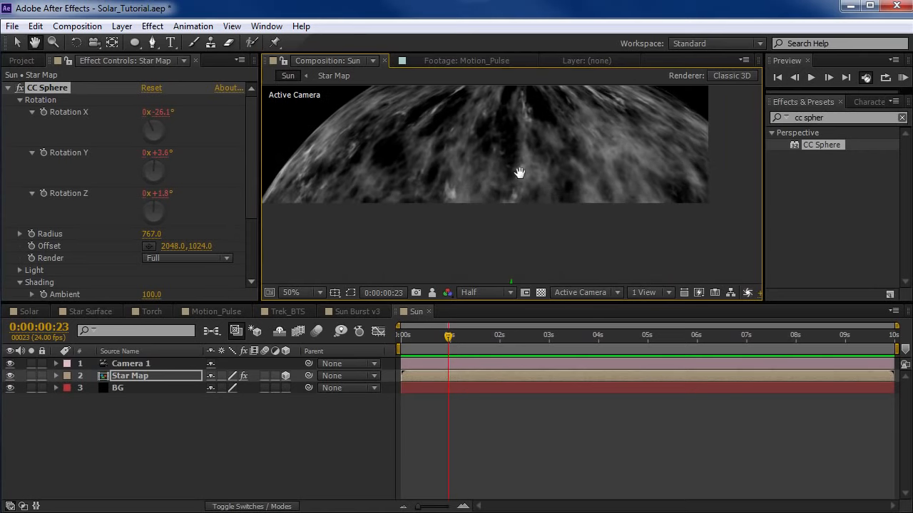
left_click_drag(529, 184, 526, 240)
left_click_drag(542, 141, 575, 178)
left_click_drag(576, 219, 533, 237)
left_click_drag(525, 194, 336, 183)
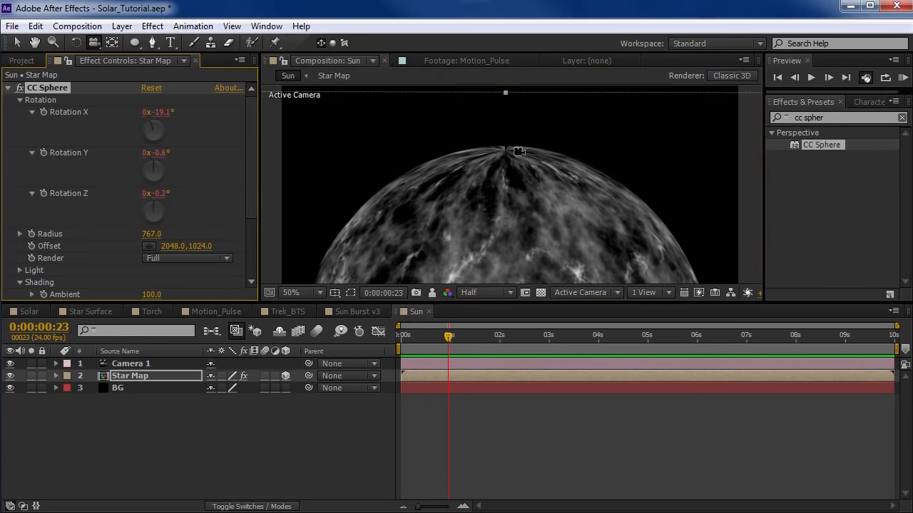
- Turn the CC Sphere's Rotation X to about 31.9° and reframe the camera on the sphere's upper half at time 0:00:00:00
left_click_drag(163, 120, 191, 105)
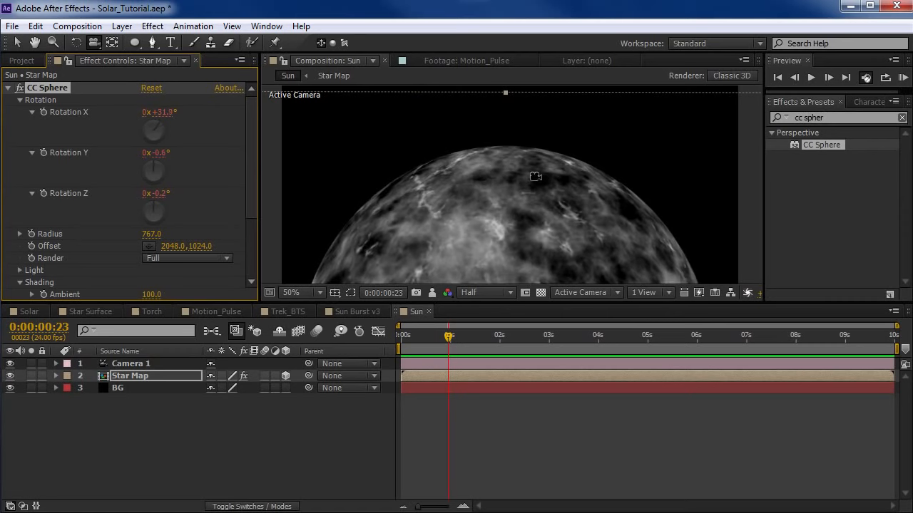
left_click_drag(534, 176, 533, 207)
left_click_drag(496, 218, 514, 222)
left_click_drag(447, 338, 408, 343)
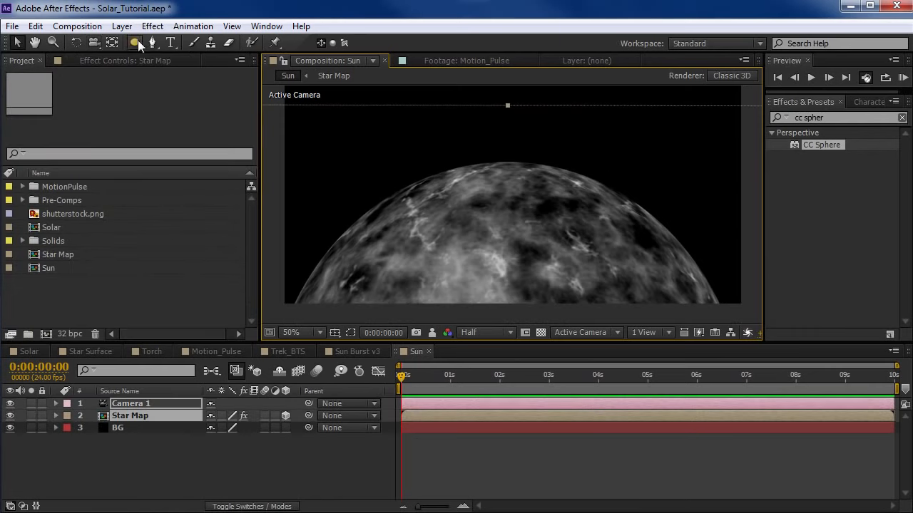
- Create a white solid named Glow, 1024 px wide and 1024 px high
left_click(121, 28)
mouse_move(142, 42)
left_click(406, 59)
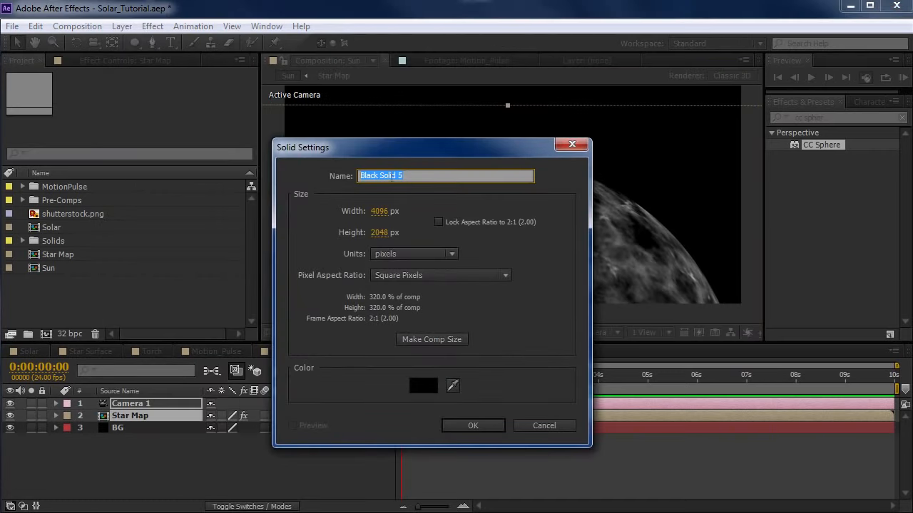
left_click(380, 211)
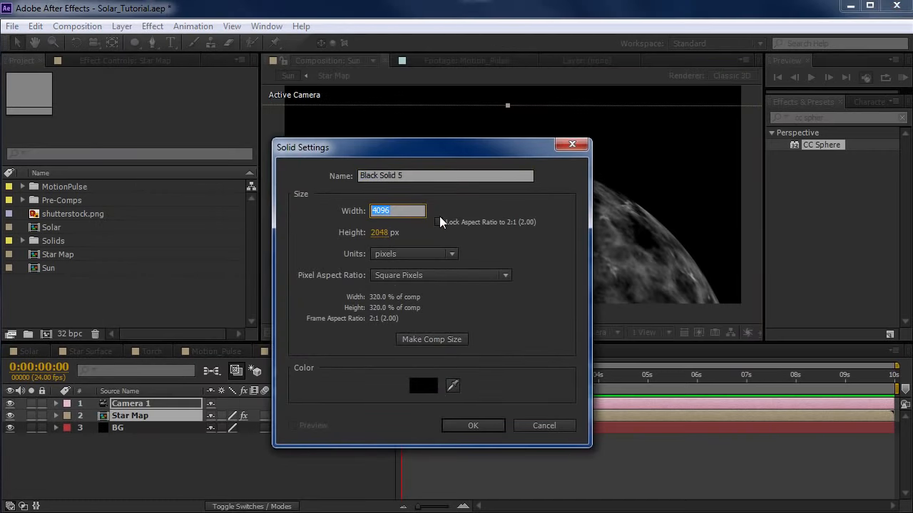
type("1024")
key("Tab")
type("1024")
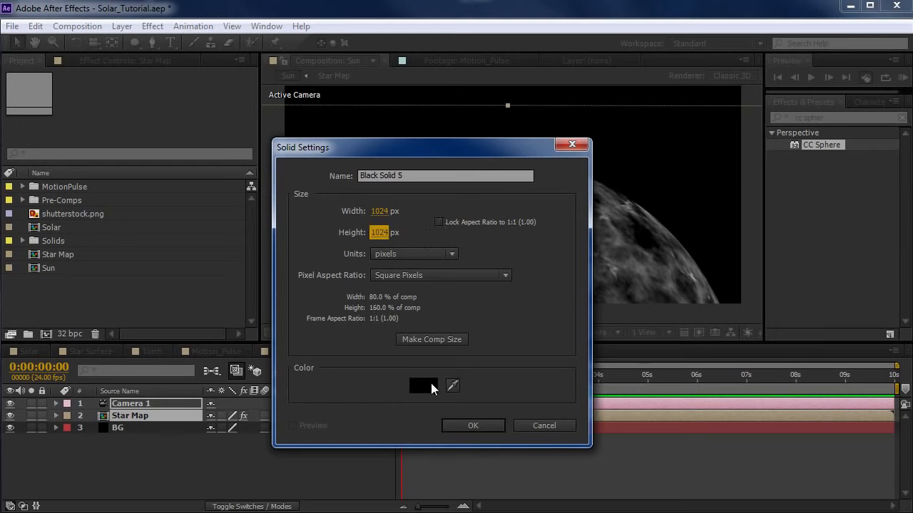
left_click(431, 383)
left_click(166, 242)
left_click(485, 243)
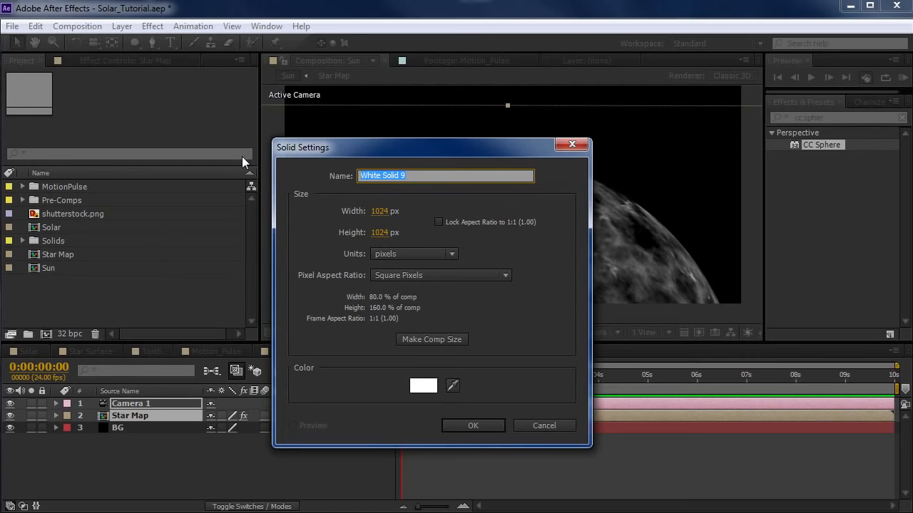
type("Glow")
left_click(491, 427)
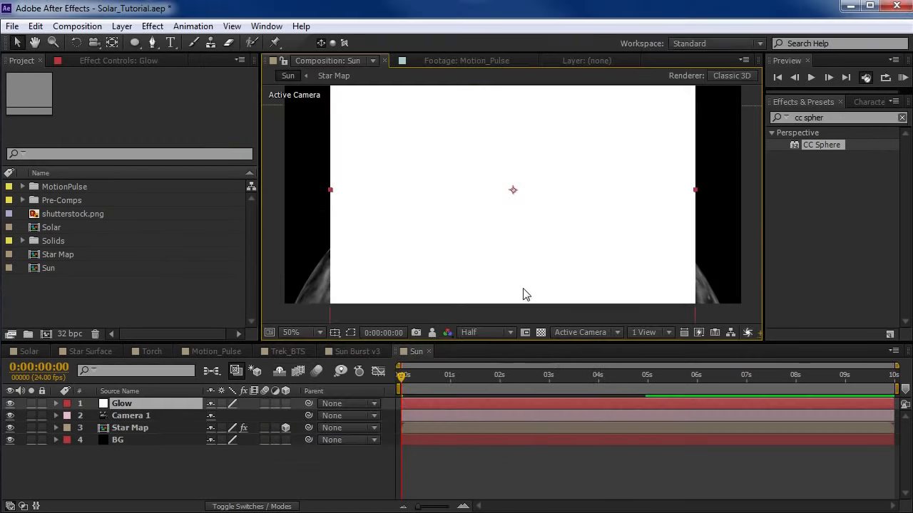
- Add a full-size elliptical mask to the Glow layer and show the layer controls in the composition view
double_click(136, 43)
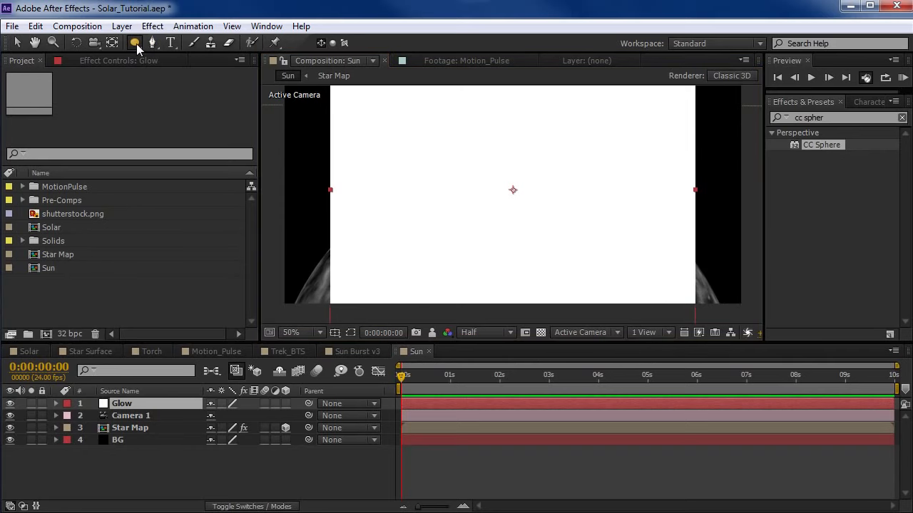
key("comma")
key("comma")
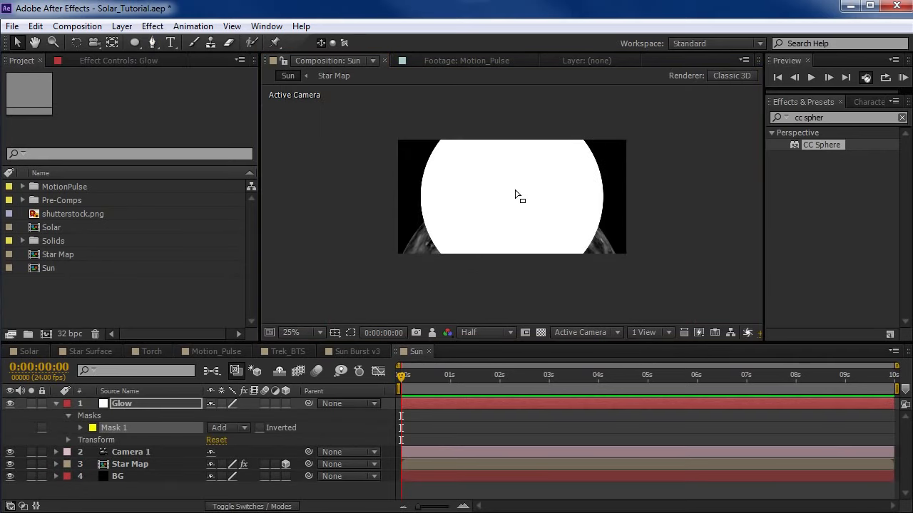
left_click(510, 205)
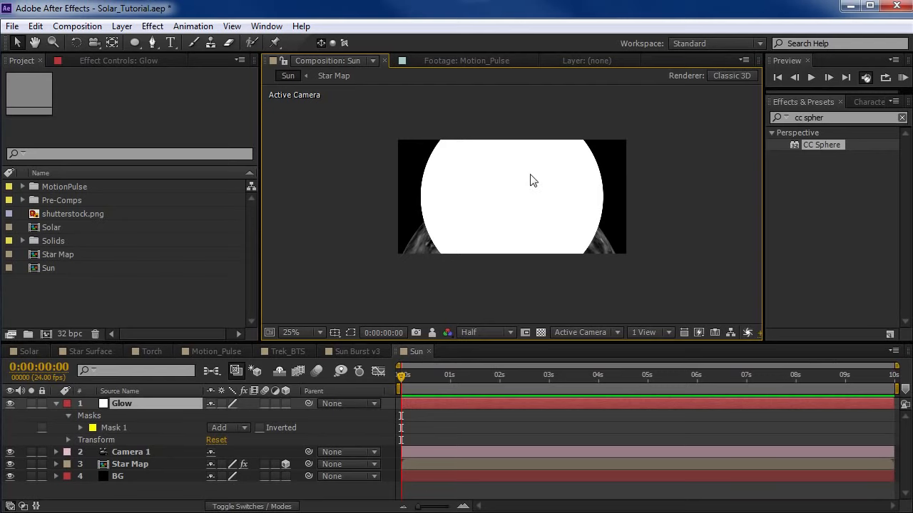
key("ctrl+shift+h")
left_click_drag(603, 105, 567, 142)
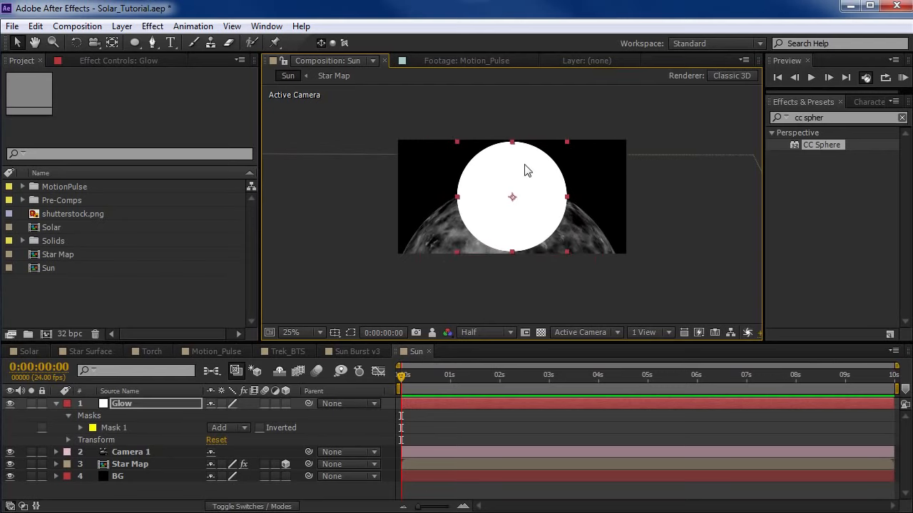
key("period")
key("period")
key("comma")
key("ctrl+z")
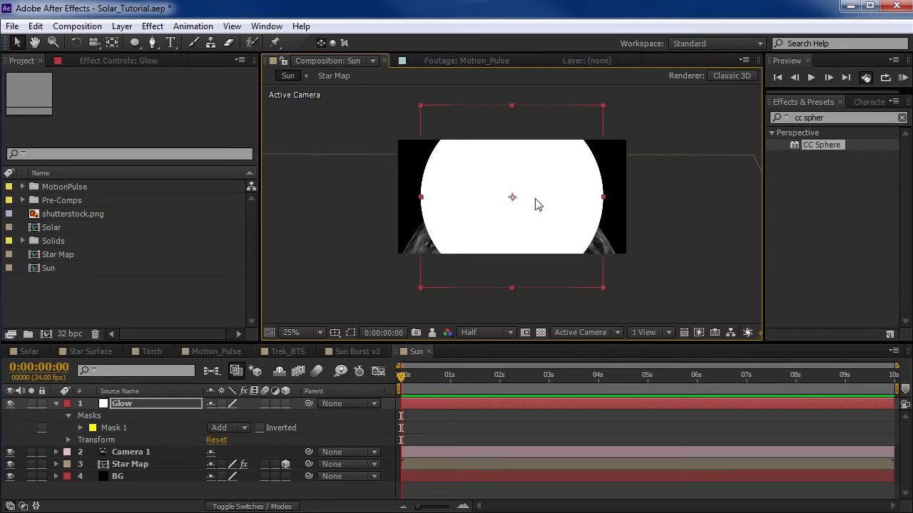
- Make the Glow layer 3D and move it below the Star Map layer
left_click(286, 404)
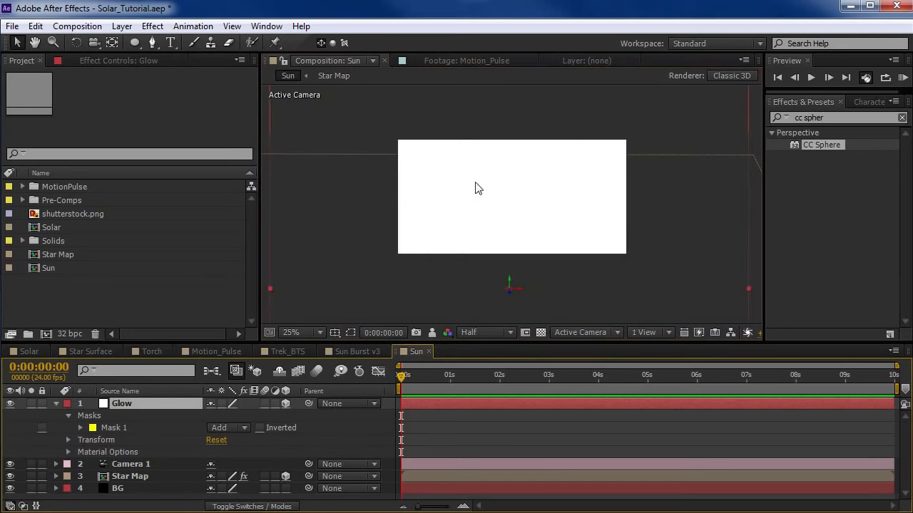
left_click(56, 404)
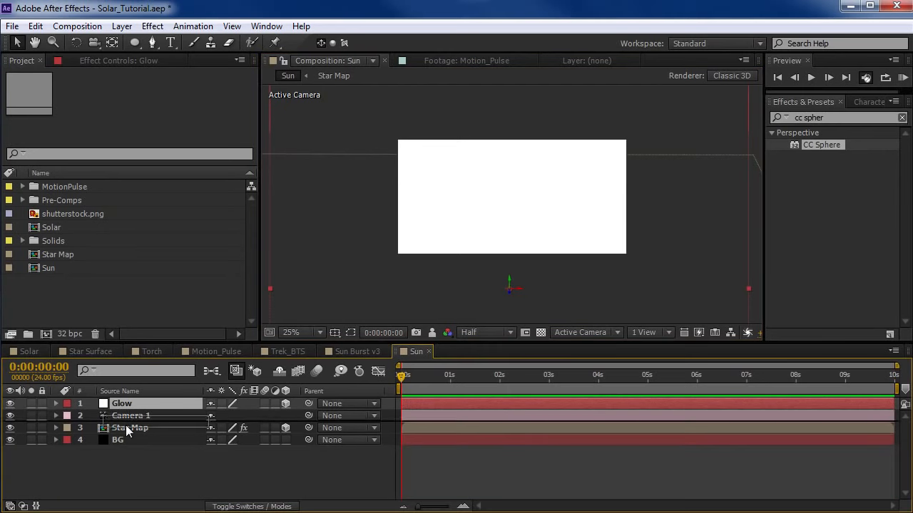
left_click_drag(126, 425, 132, 430)
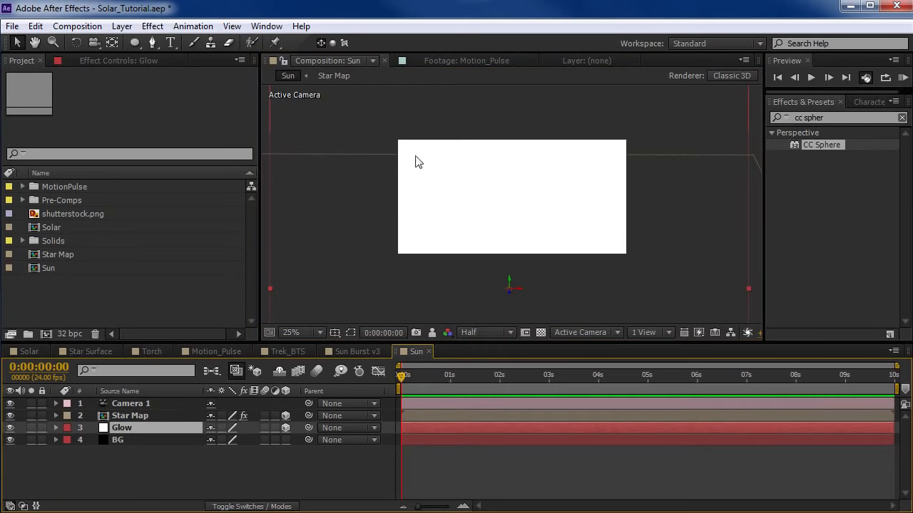
- Set the Glow layer's auto-orientation to Orient Towards Camera
right_click(393, 146)
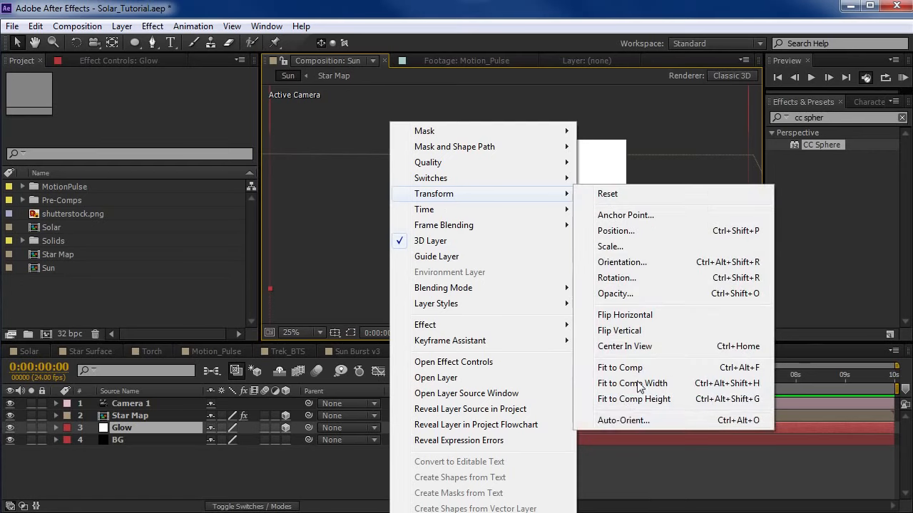
left_click(636, 420)
left_click(338, 355)
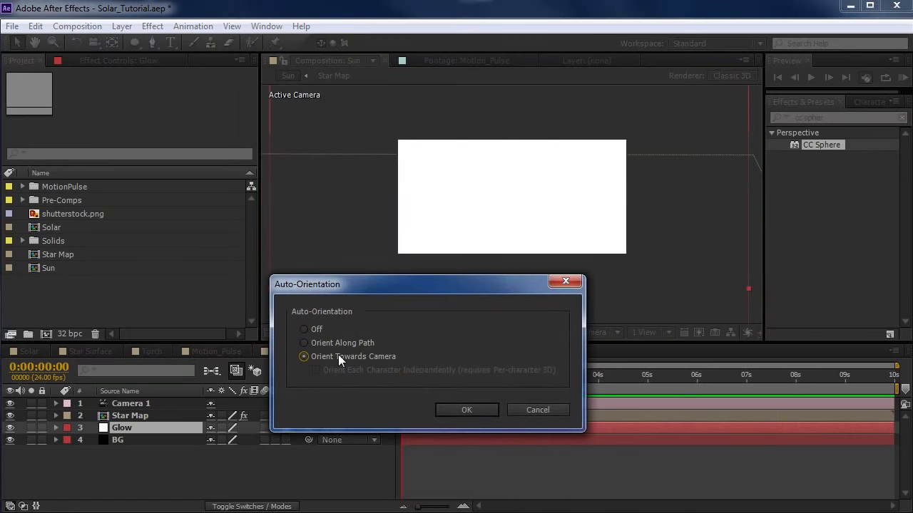
left_click(467, 407)
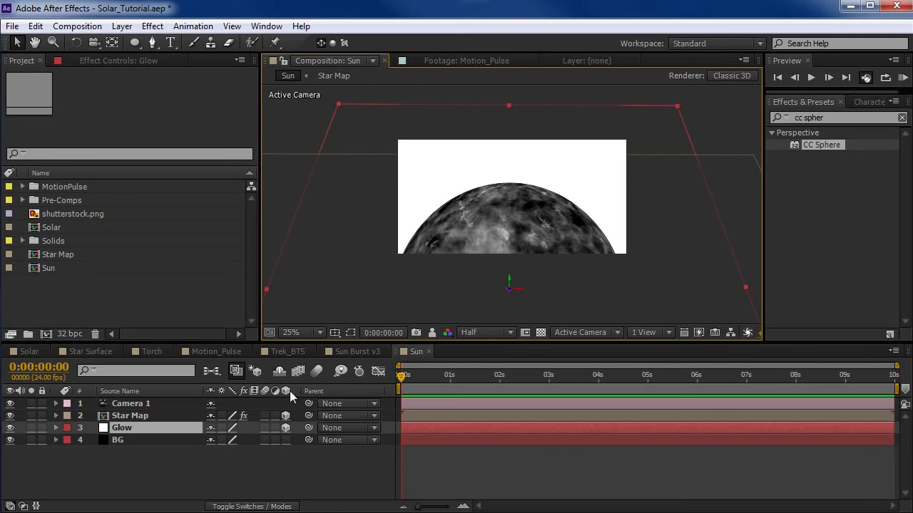
- Scale the Glow layer down to 49% so it sits just behind the sphere
key("s")
left_click_drag(255, 444, 232, 440)
scroll(518, 187, "up", 2)
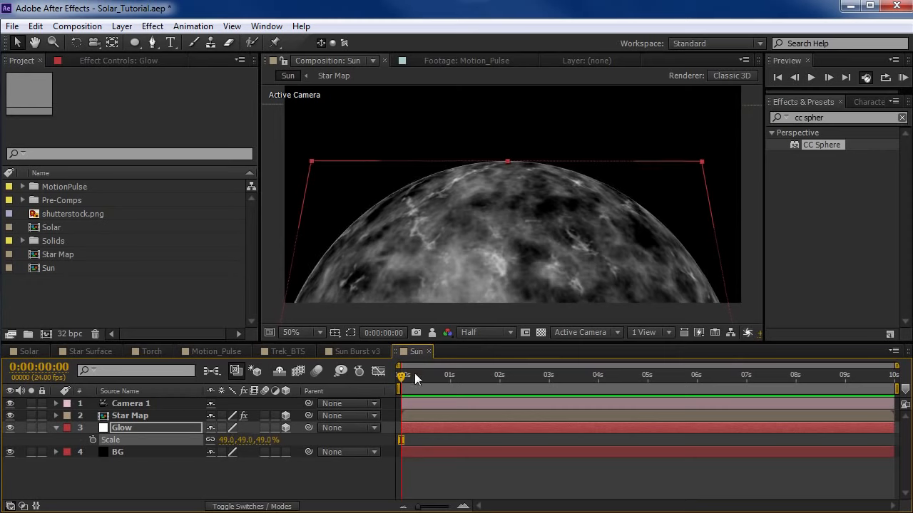
- Apply a Fast Blur effect to the Glow layer with a Blurriness of 608
key("f")
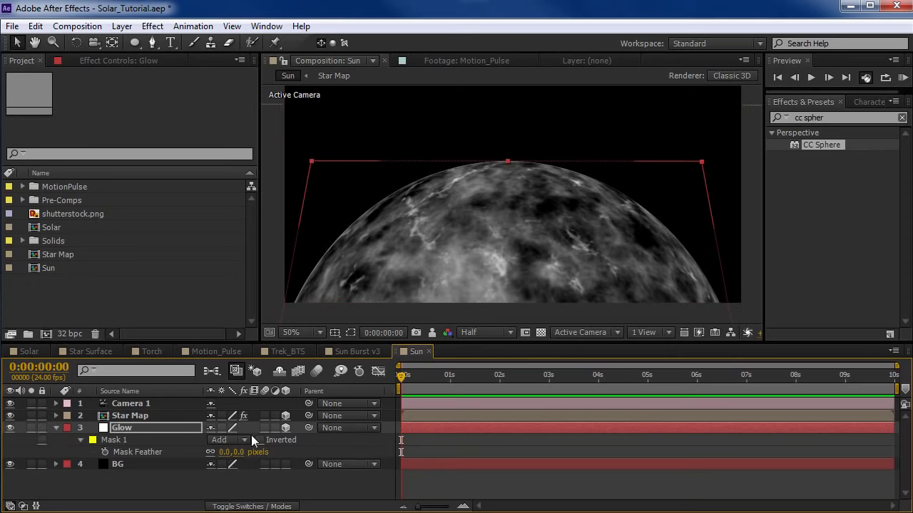
key("f")
left_click(152, 26)
mouse_move(189, 124)
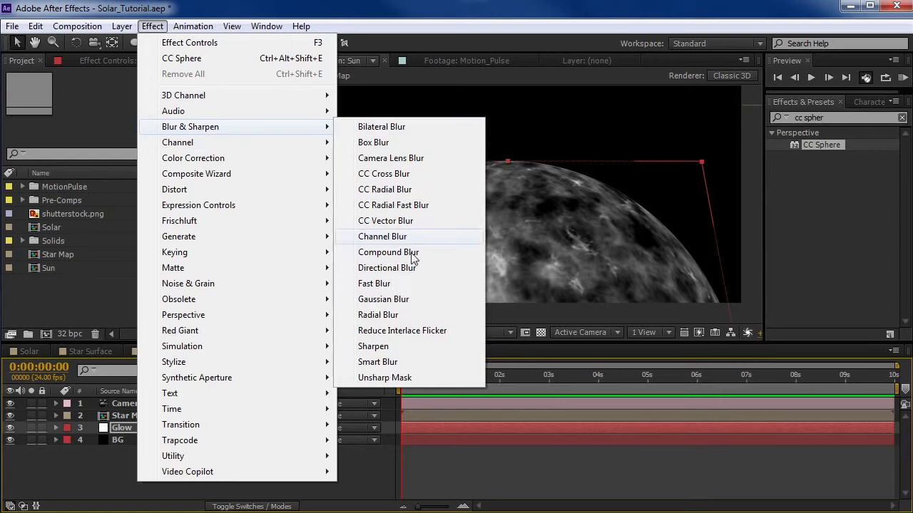
left_click(385, 283)
left_click_drag(148, 100, 502, 84)
- Duplicate the blurred Glow layer and set the upper copy's opacity to 84%
left_click(118, 432)
key("ctrl+d")
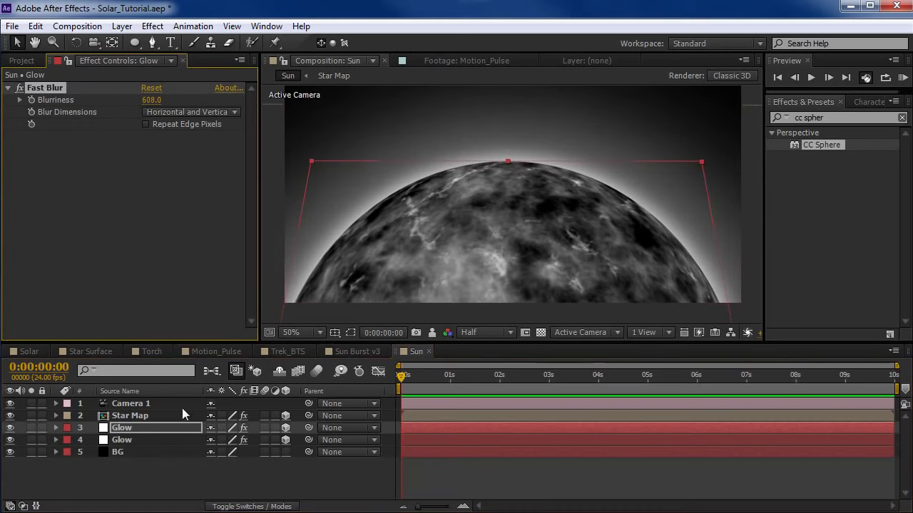
key("t")
left_click_drag(216, 440, 205, 465)
- Give the lower Glow layer a Fast Blur Blurriness of 71 and an opacity of 88%
left_click(123, 452)
key("t")
left_click_drag(149, 100, 141, 100)
left_click(127, 454)
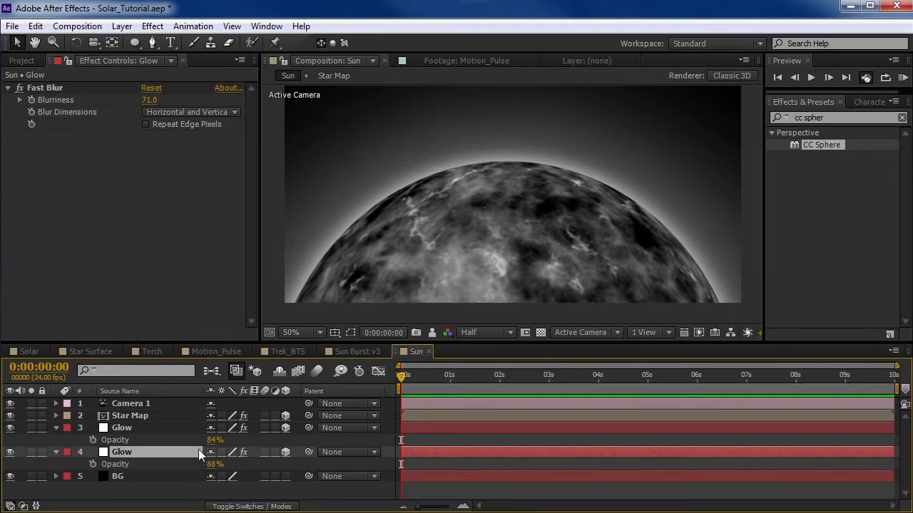
- Pull the camera back and orbit the sun to inspect the glow, and undo these camera moves
key("c")
left_click_drag(533, 187, 527, 266)
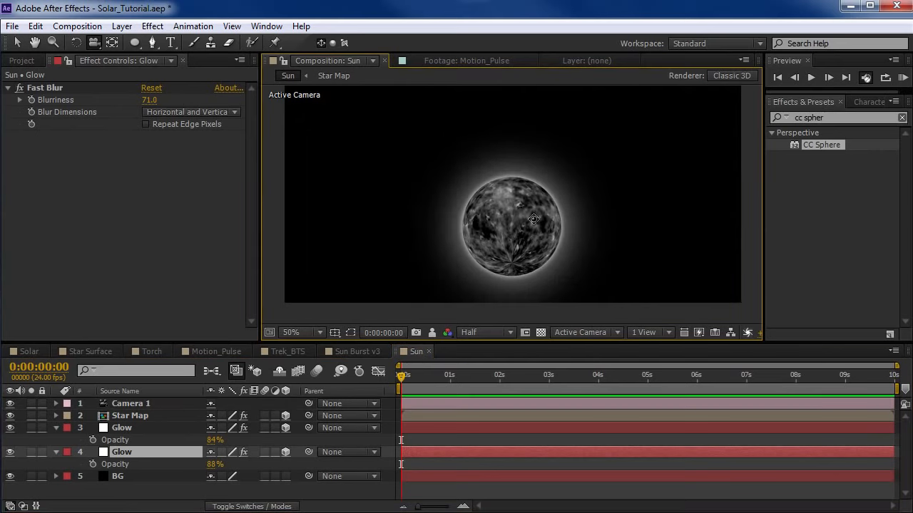
left_click_drag(504, 173, 508, 111)
left_click_drag(522, 261, 551, 218)
key("ctrl+z")
key("ctrl+z")
key("ctrl+z")
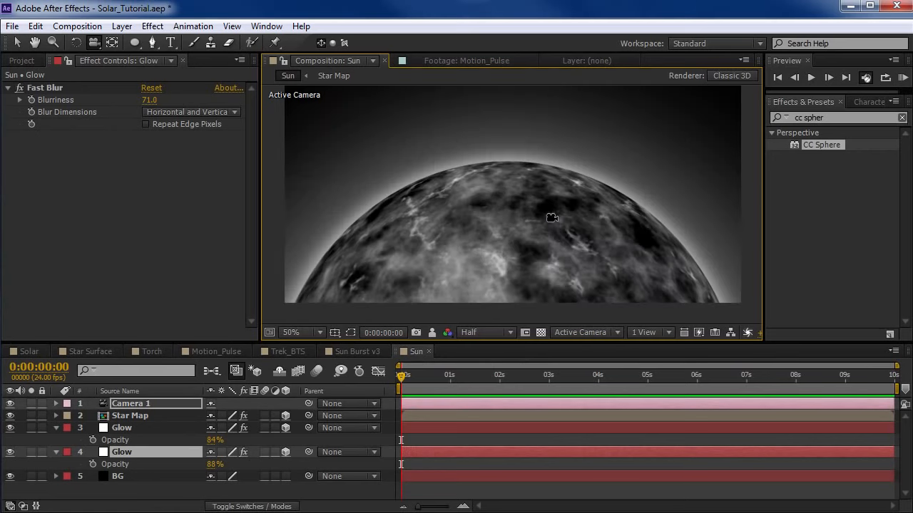
- Duplicate the upper Glow layer, move the copy above Star Map and remove its Fast Blur effect
left_click(119, 431)
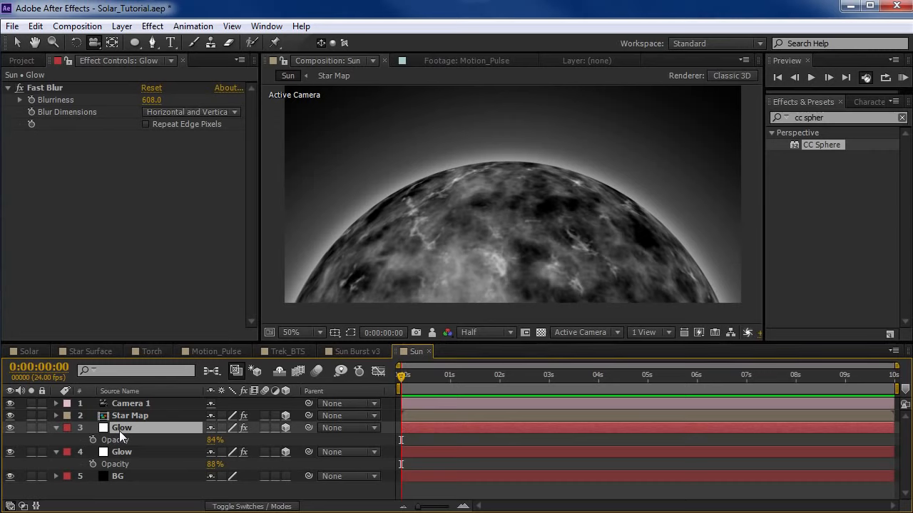
key("ctrl+d")
left_click_drag(119, 431, 127, 422)
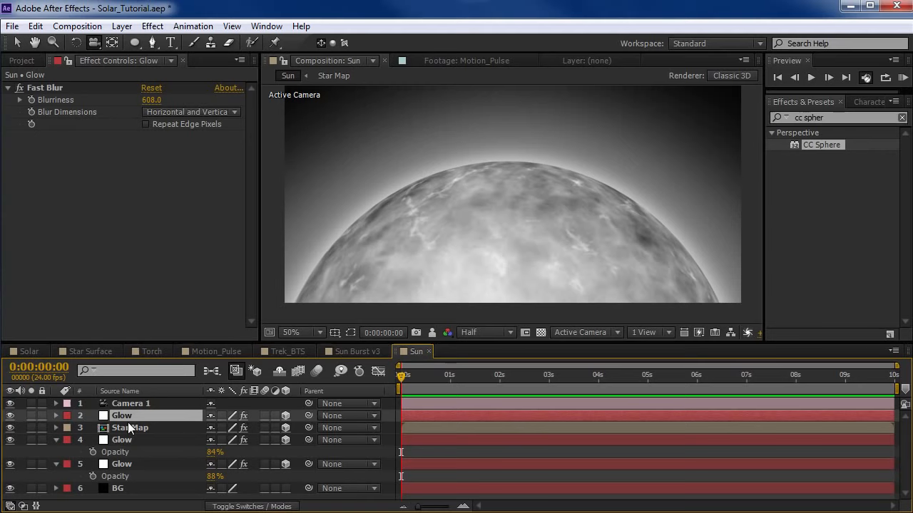
left_click(54, 88)
key("Delete")
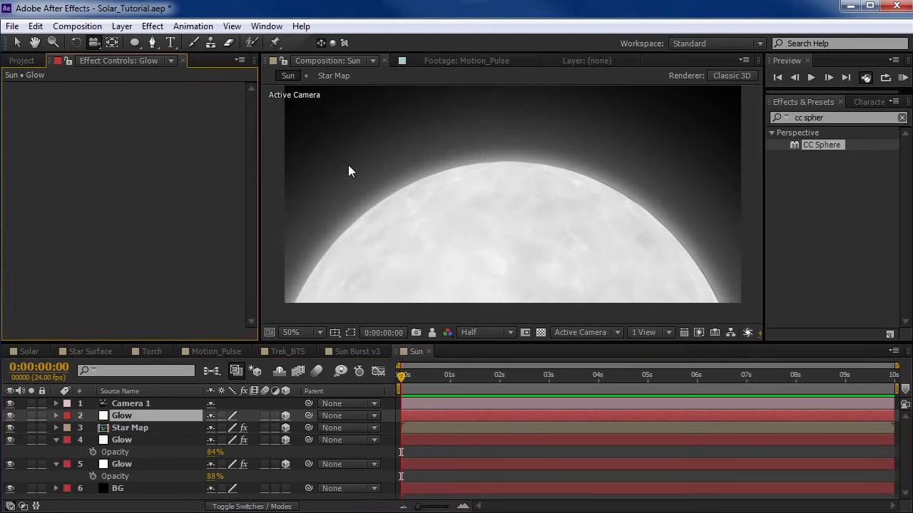
- Duplicate Mask 1 on the Glow layer above Star Map and set the mask copy's mode to Subtract
key("m")
left_click(126, 431)
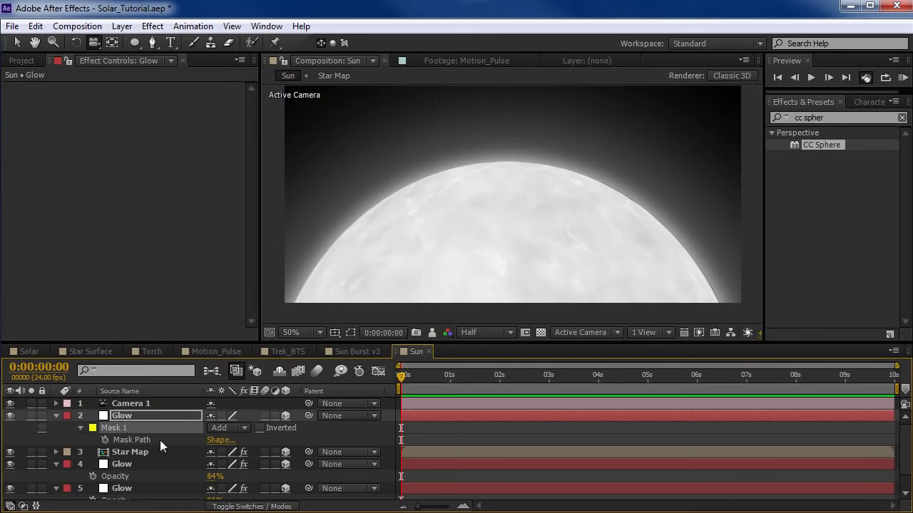
left_click(37, 31)
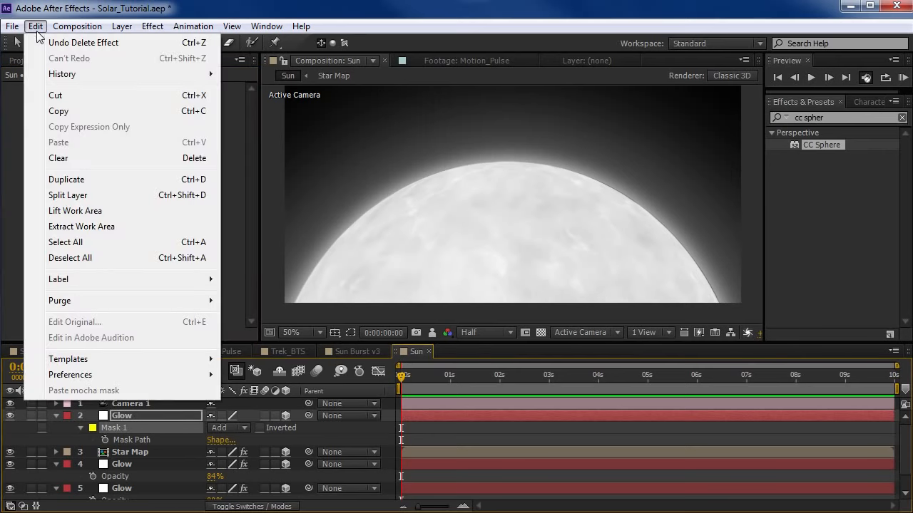
left_click(74, 177)
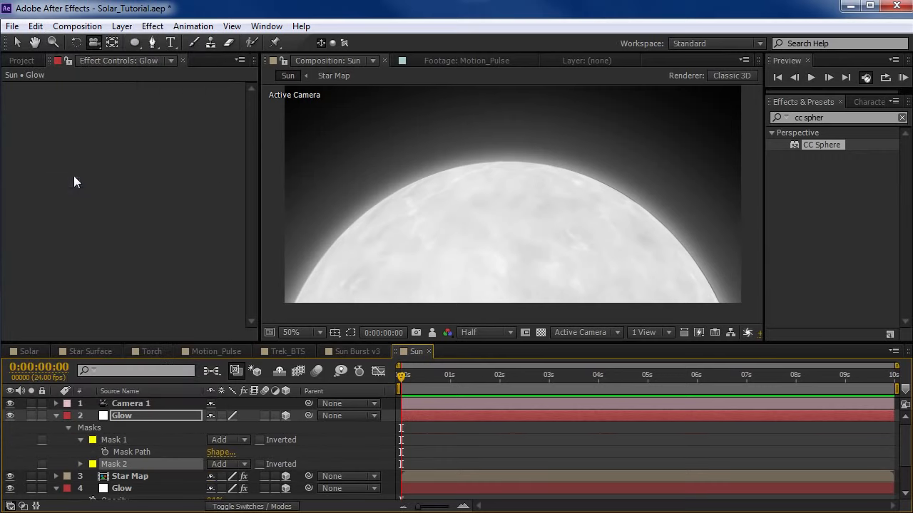
left_click(223, 466)
left_click(235, 508)
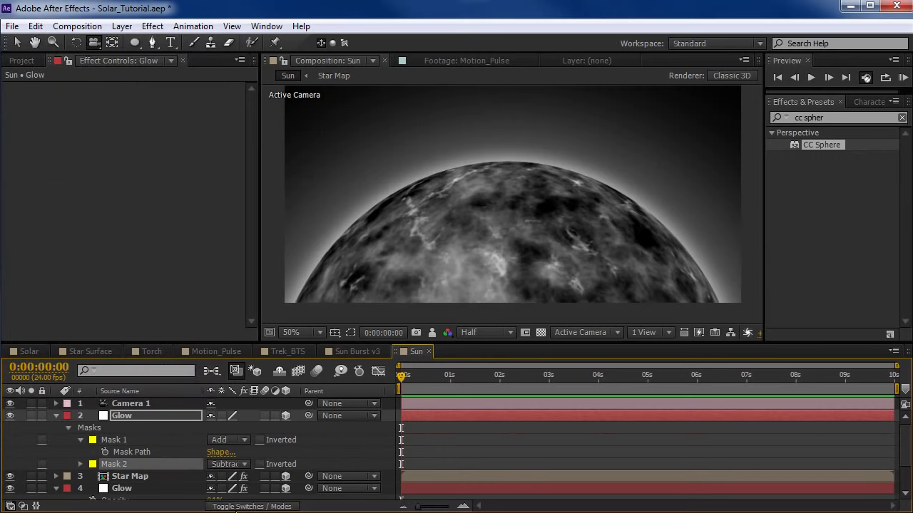
- Set the feather of the subtracting Mask 2 to 115 pixels so only a soft rim glow remains
left_click(81, 464)
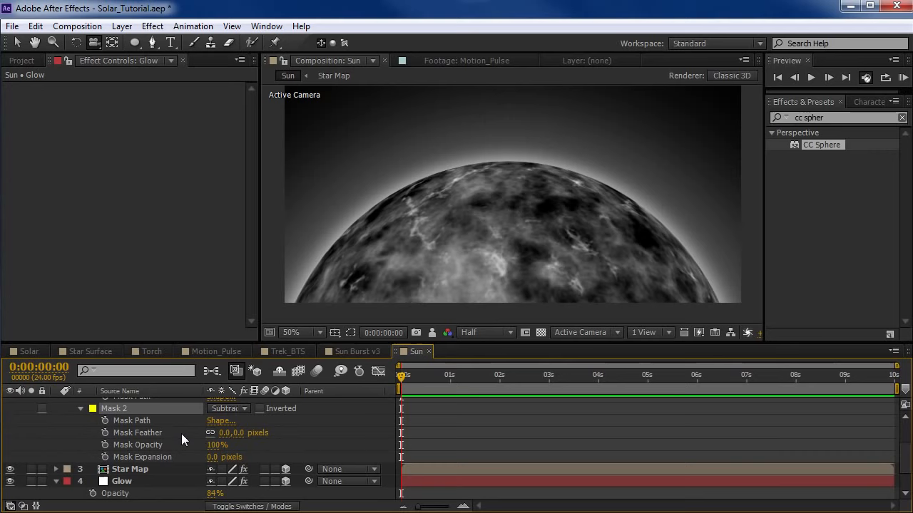
left_click(122, 433)
left_click_drag(237, 433, 314, 430)
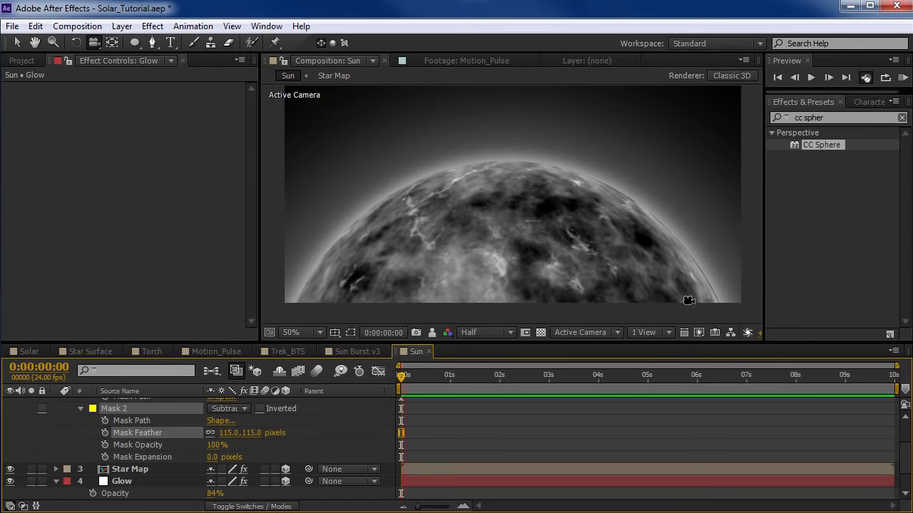
- Expand Mask 1 by 1 pixel to cover the dark edge line and set the preview resolution to Half
scroll(485, 206, "up", 1)
scroll(470, 205, "down", 1)
scroll(499, 178, "up", 1)
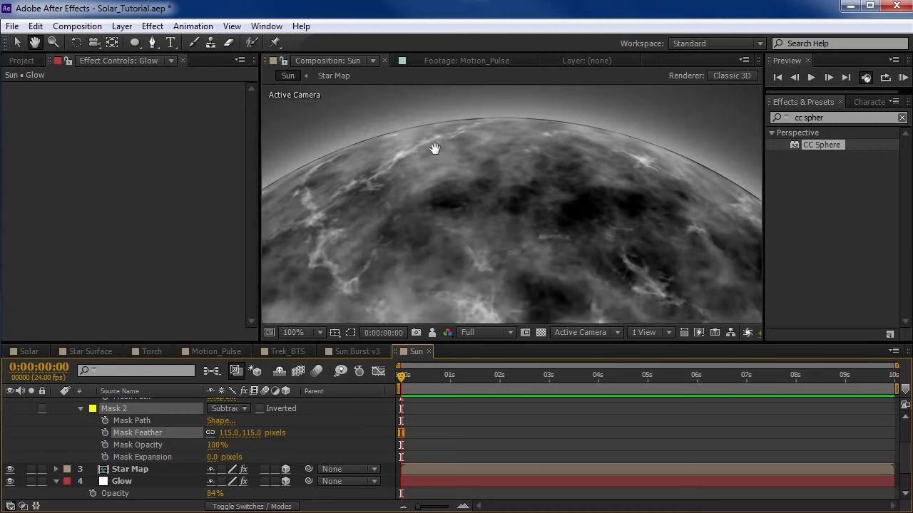
scroll(408, 258, "up", 1)
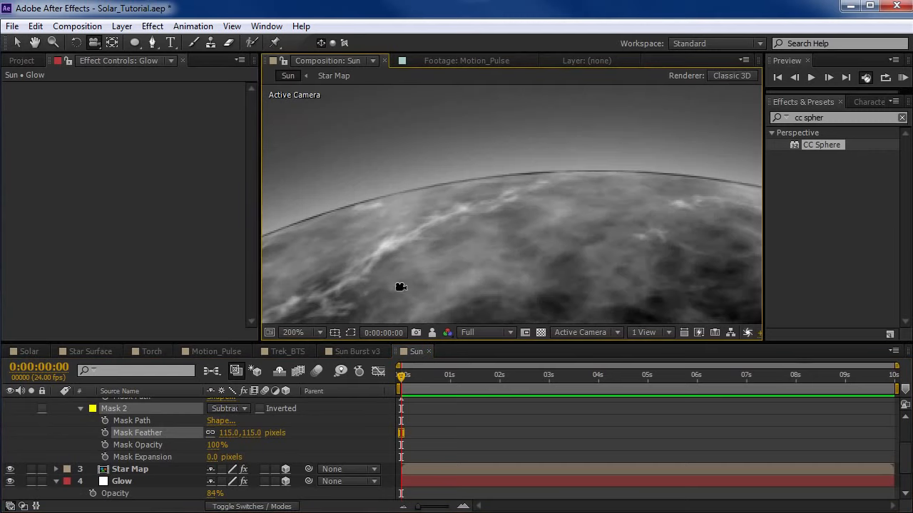
scroll(403, 282, "down", 1)
scroll(142, 442, "up", 4)
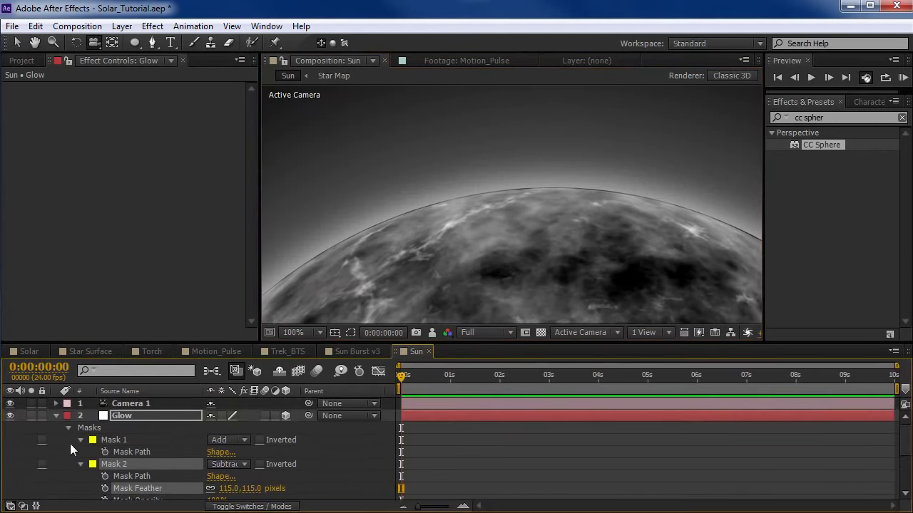
left_click(80, 439)
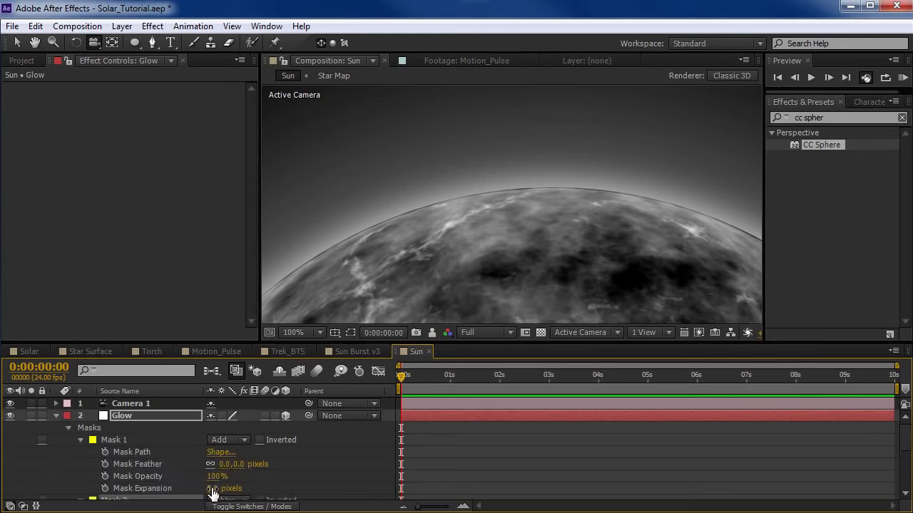
left_click_drag(212, 490, 216, 489)
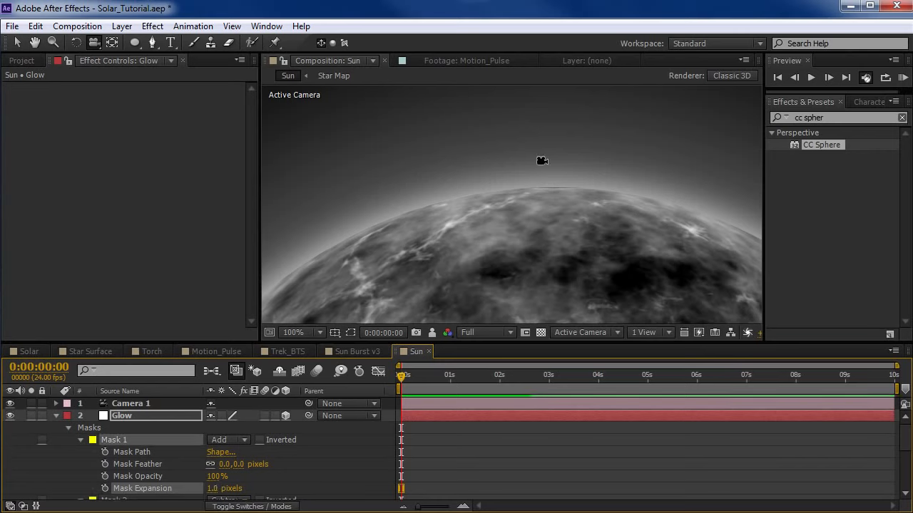
scroll(539, 163, "down", 1)
key("space")
left_click_drag(511, 276, 488, 222)
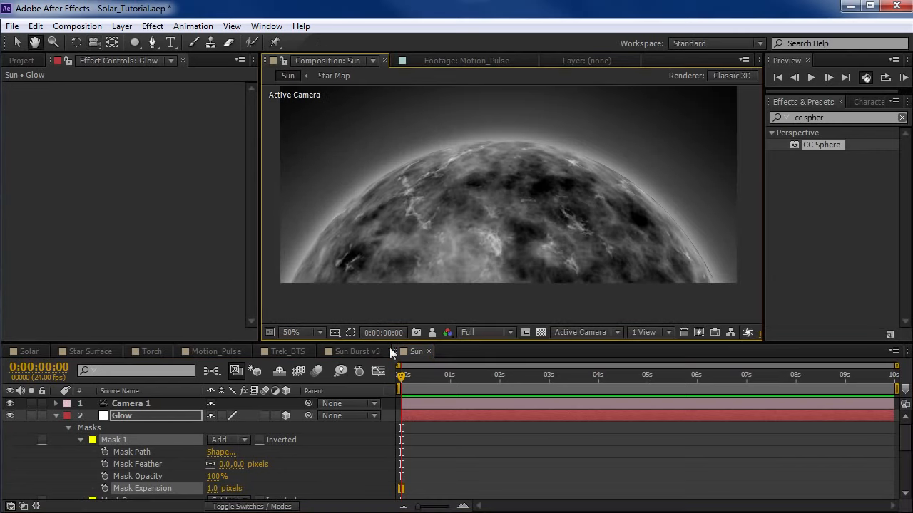
left_click(481, 334)
left_click(483, 371)
- Collapse the rim Glow layer above Star Map and duplicate it
left_click(125, 419)
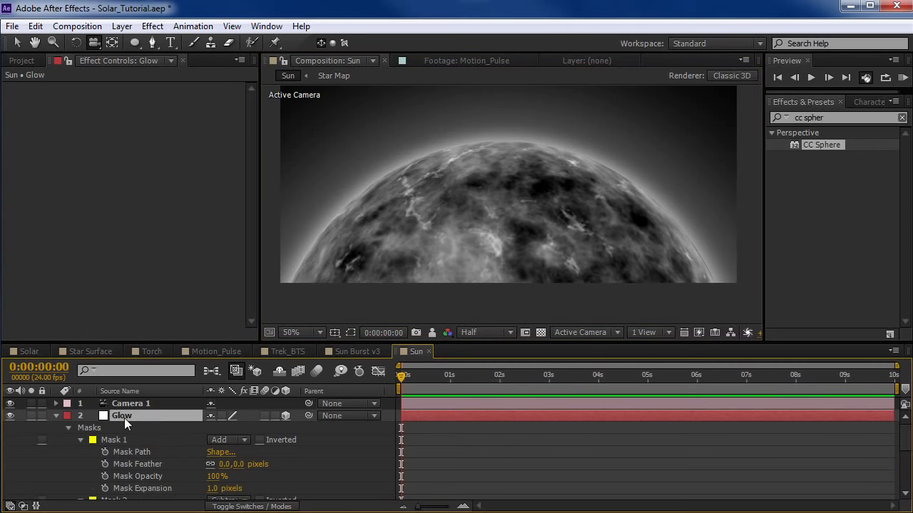
left_click(55, 415)
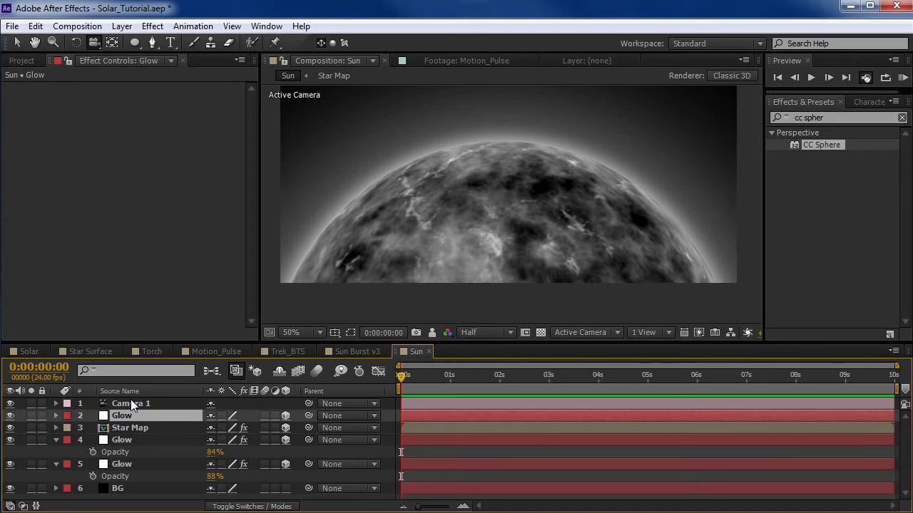
key("ctrl+d")
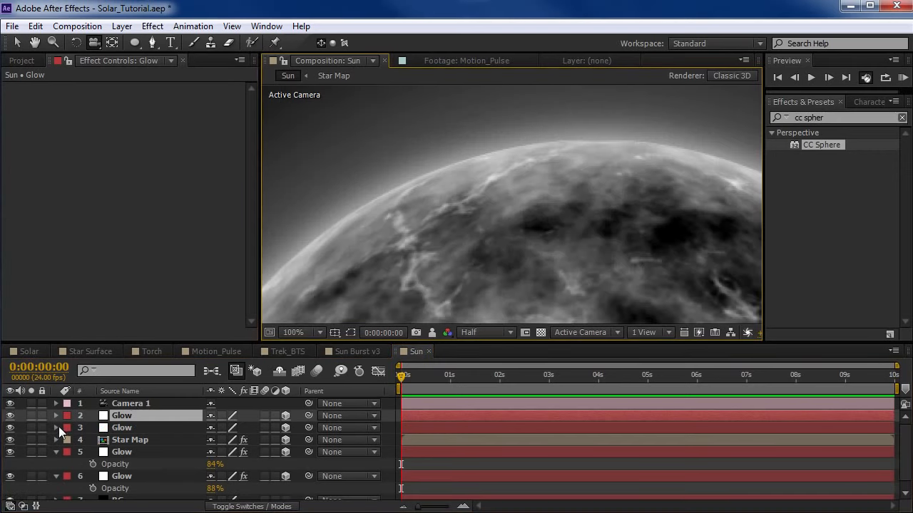
- Set Mask 2's feather on the topmost Glow copy to 29 pixels for a tighter, brighter rim
left_click(55, 416)
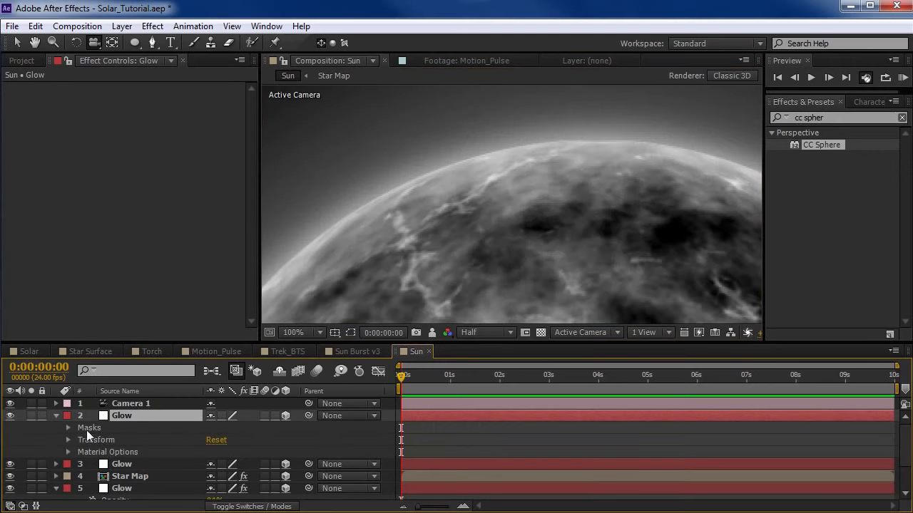
left_click(67, 428)
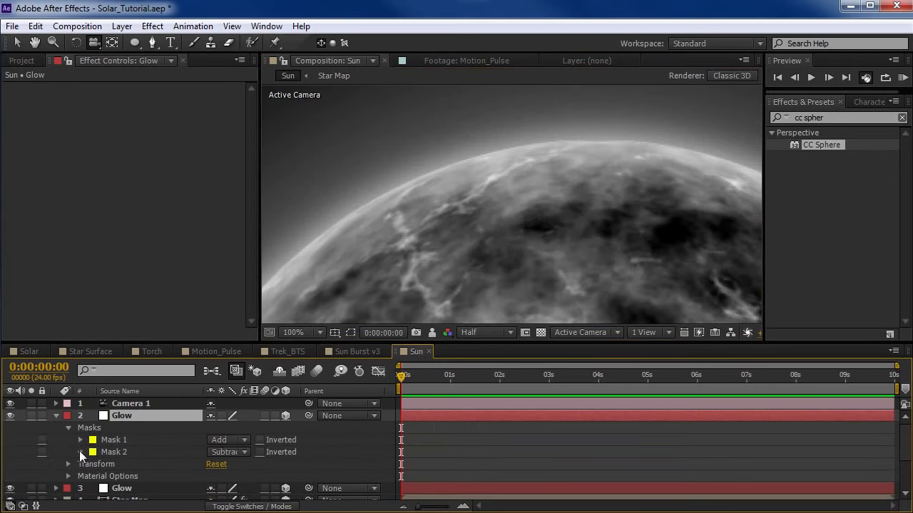
left_click(79, 452)
left_click_drag(230, 469, 171, 475)
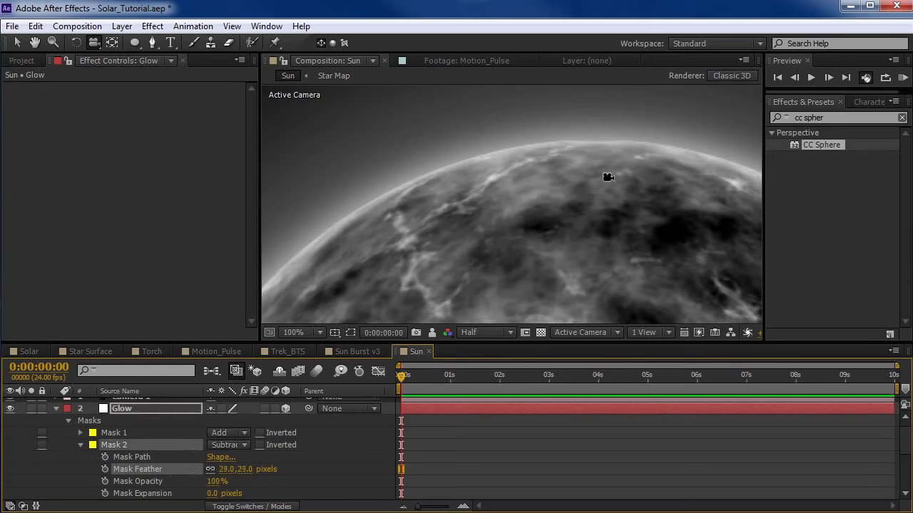
scroll(607, 181, "down", 1)
key("space")
left_click_drag(605, 273, 559, 196)
key("space")
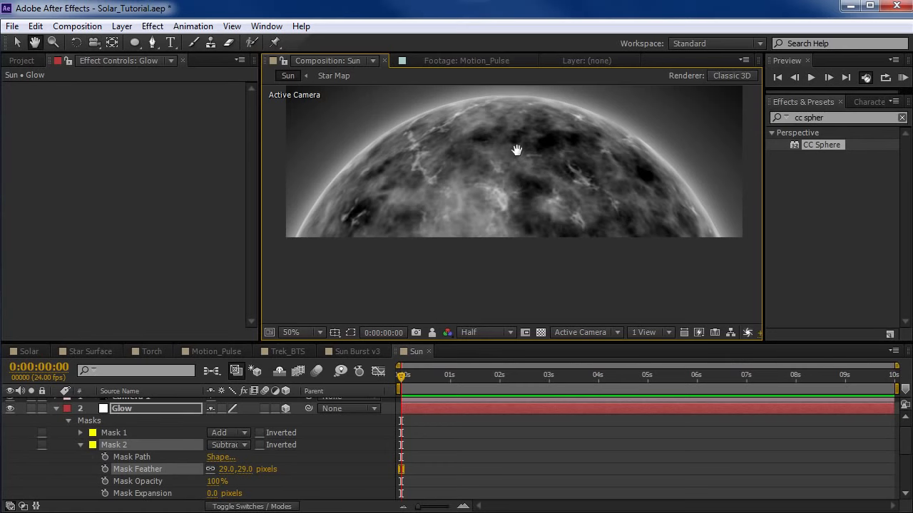
left_click_drag(516, 149, 517, 179)
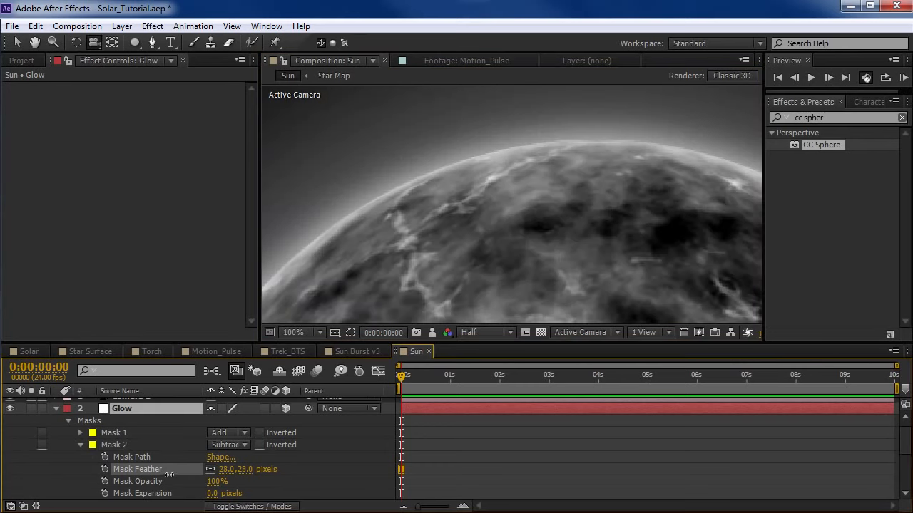
left_click_drag(169, 475, 170, 475)
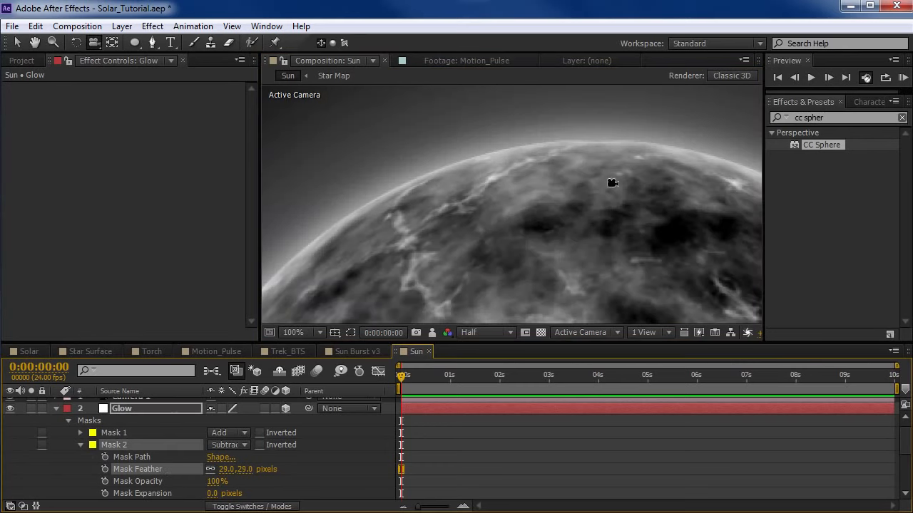
scroll(611, 182, "down", 1)
key("space")
left_click_drag(585, 236, 542, 160)
key("space")
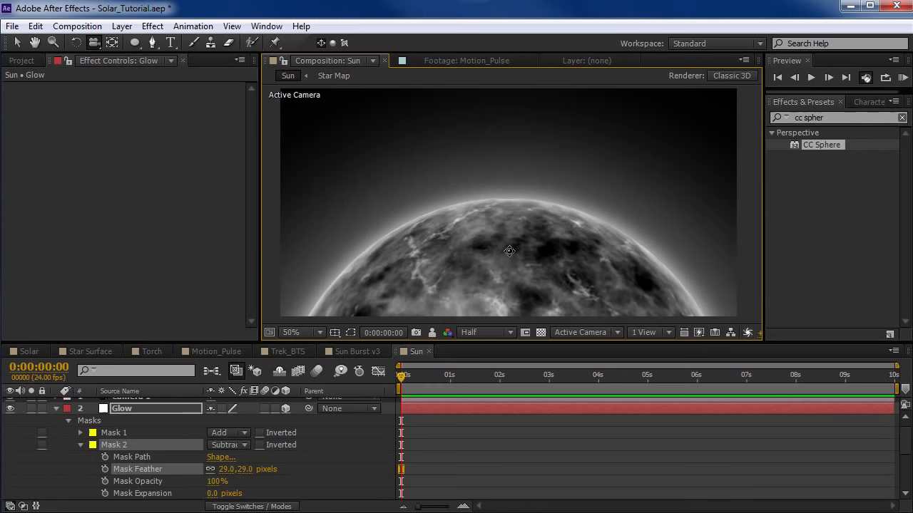
- Reframe the sun with the camera, collapse the expanded Glow layers and deselect everything
mouse_move(514, 214)
left_mouse_down()
mouse_move(515, 243)
mouse_move(514, 218)
left_mouse_up()
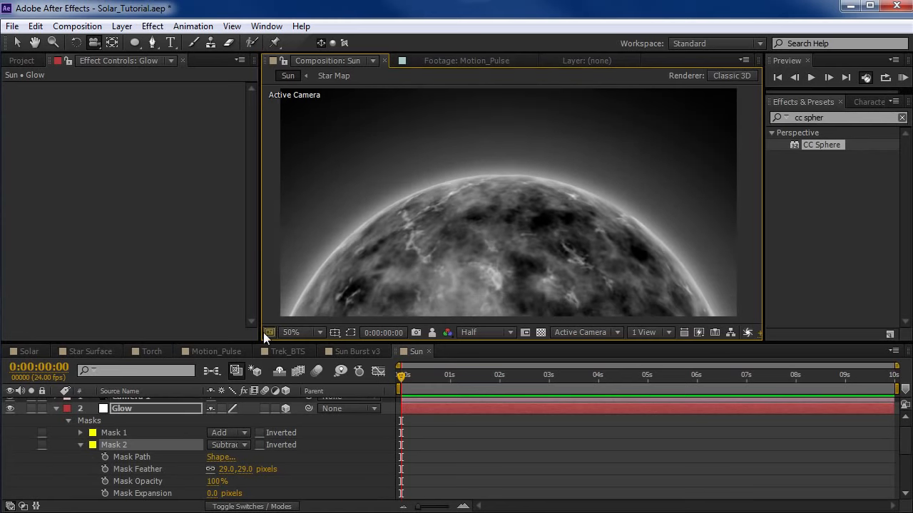
left_click(138, 469)
left_click(55, 408)
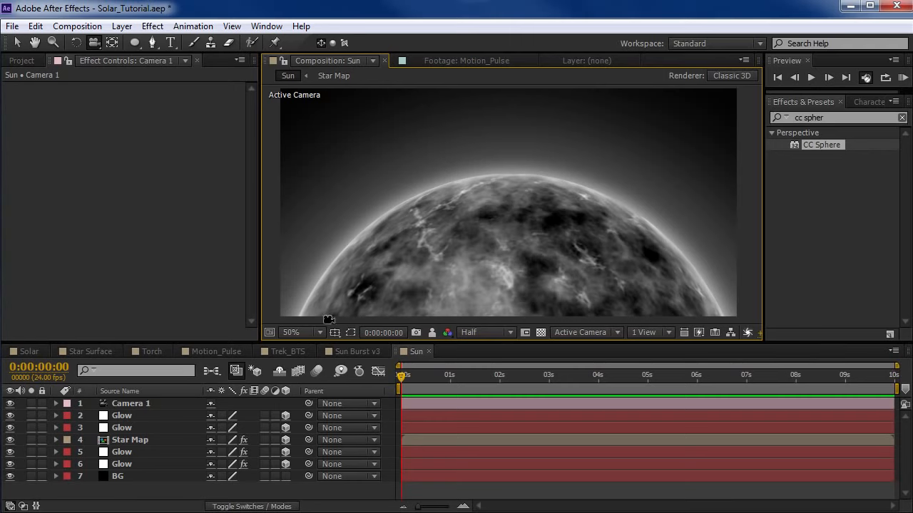
left_click(270, 492)
key("v")
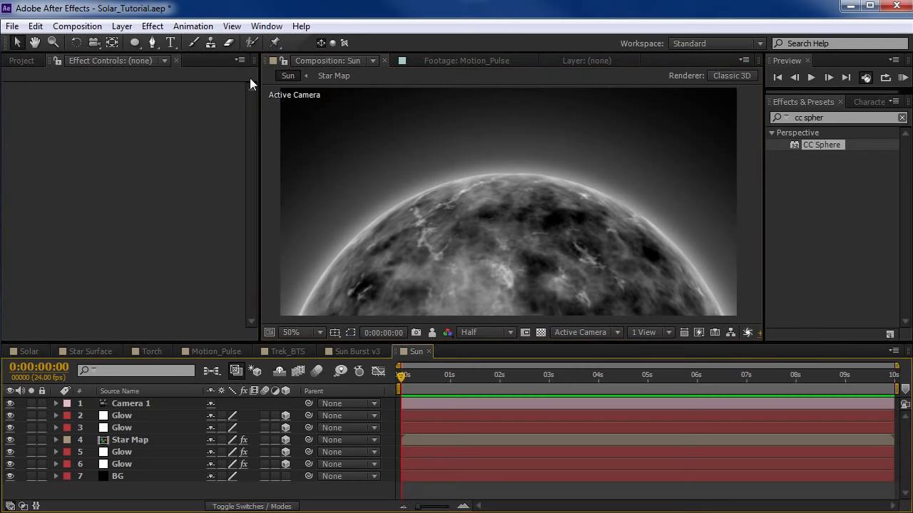
- Create a white solid named Torch, 1280 px wide and 640 px high, in the Sun composition
left_click(122, 26)
mouse_move(139, 45)
left_click(394, 58)
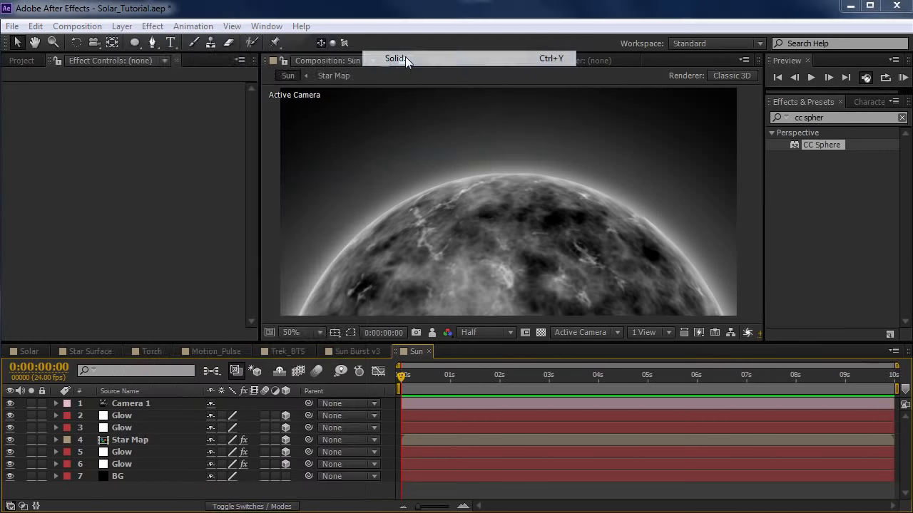
type("Torch")
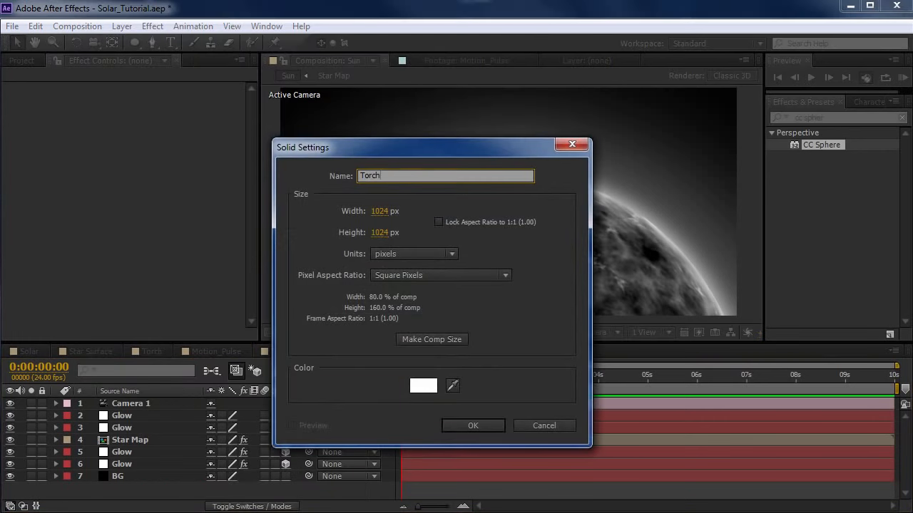
left_click(384, 211)
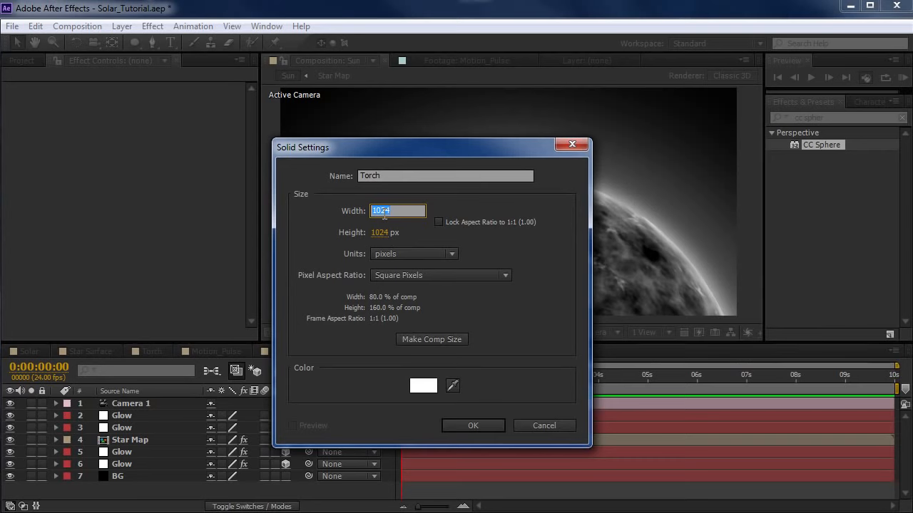
type("1280")
key("Tab")
type("640")
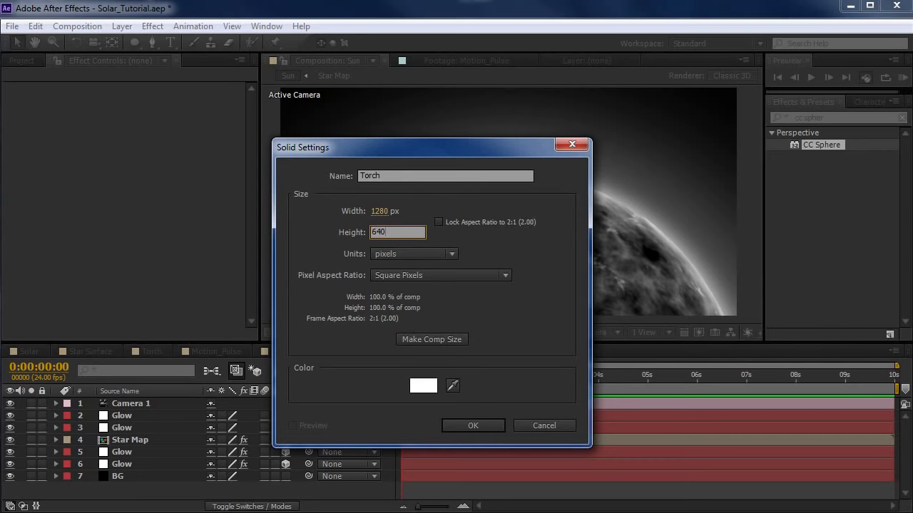
left_click(471, 426)
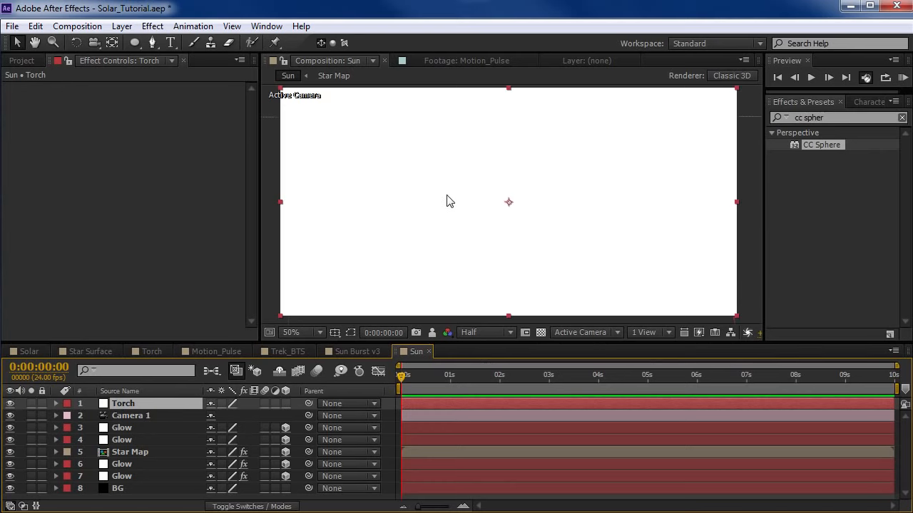
- Pre-compose the Torch solid as Torch, leaving all attributes in Sun, and open the new composition
left_click(121, 27)
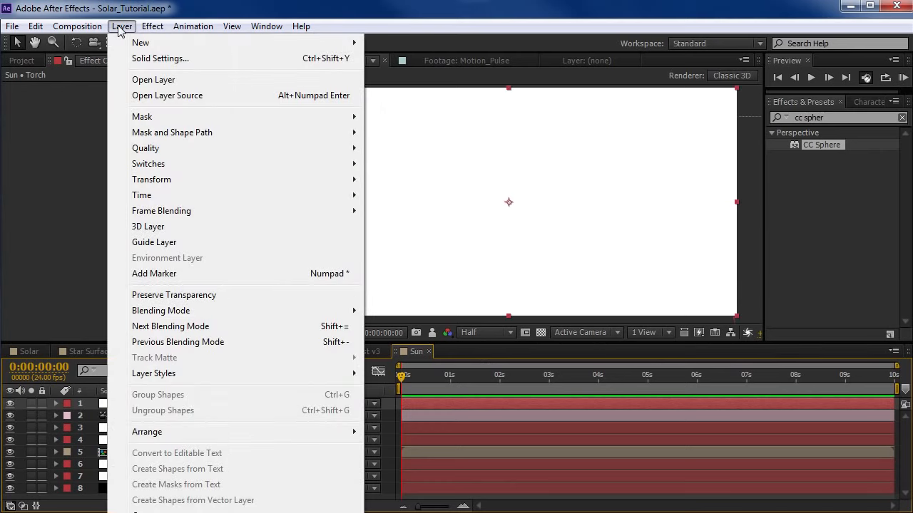
left_click(160, 512)
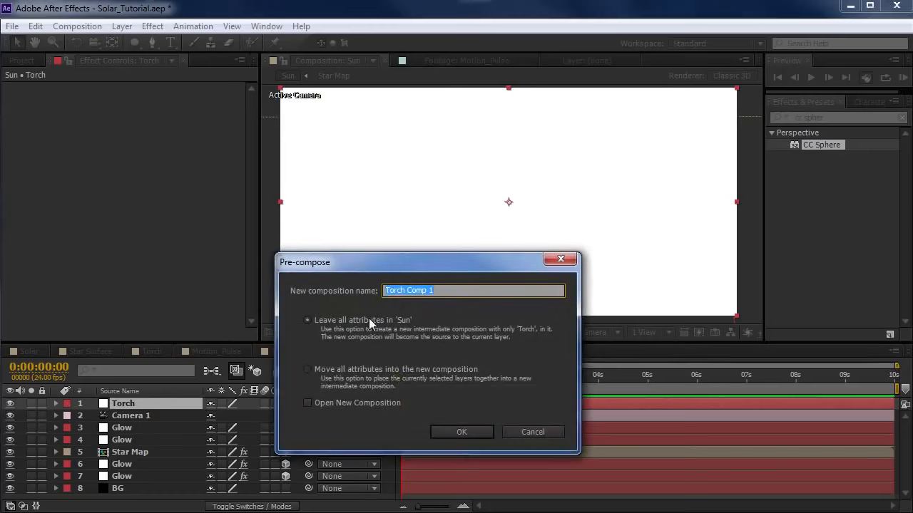
type("Torch")
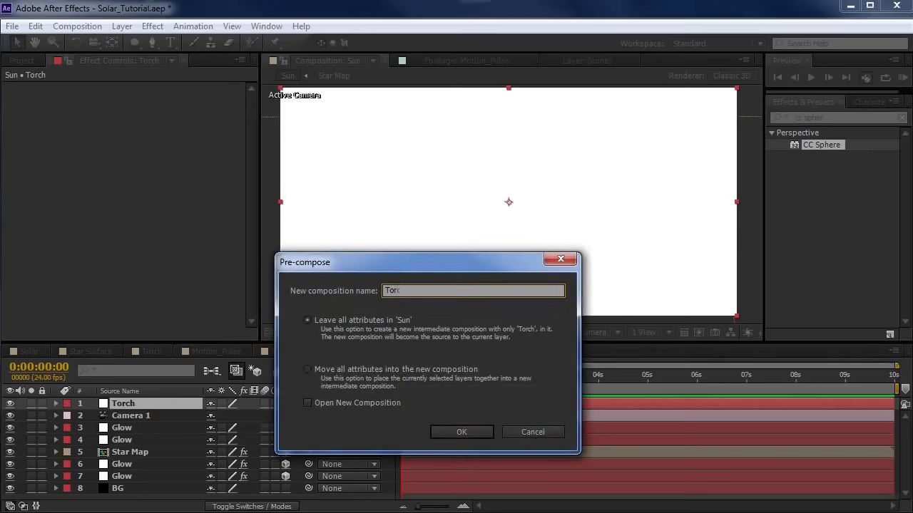
left_click(452, 432)
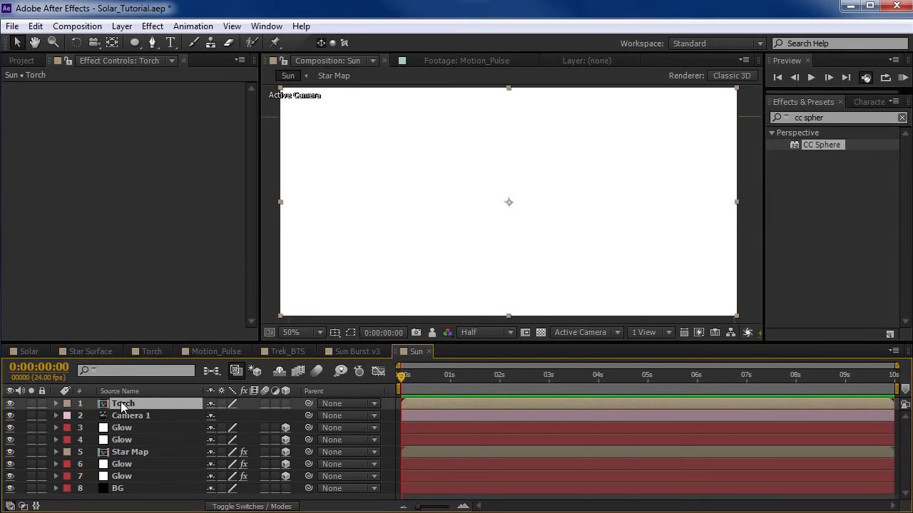
double_click(122, 405)
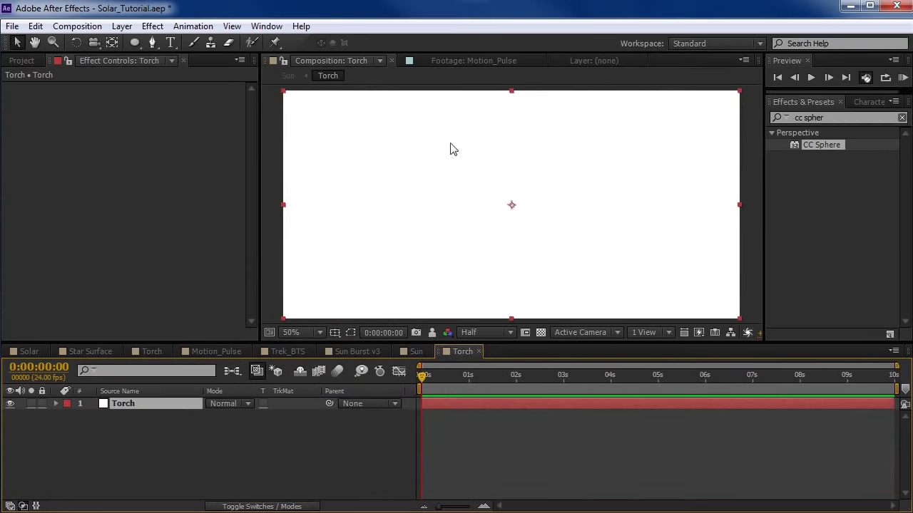
- Find the Fractal Noise effect and apply it to the Torch solid
left_click(803, 117)
type("f")
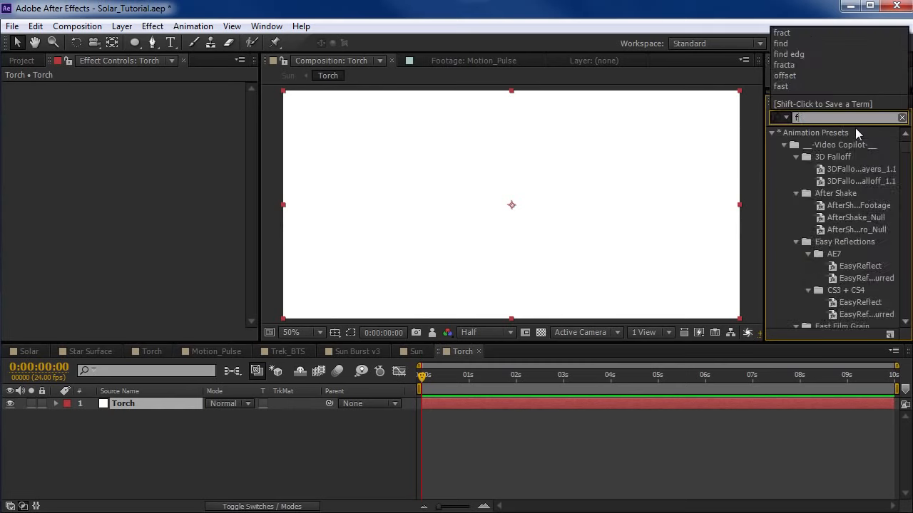
type("racta")
left_click(826, 171)
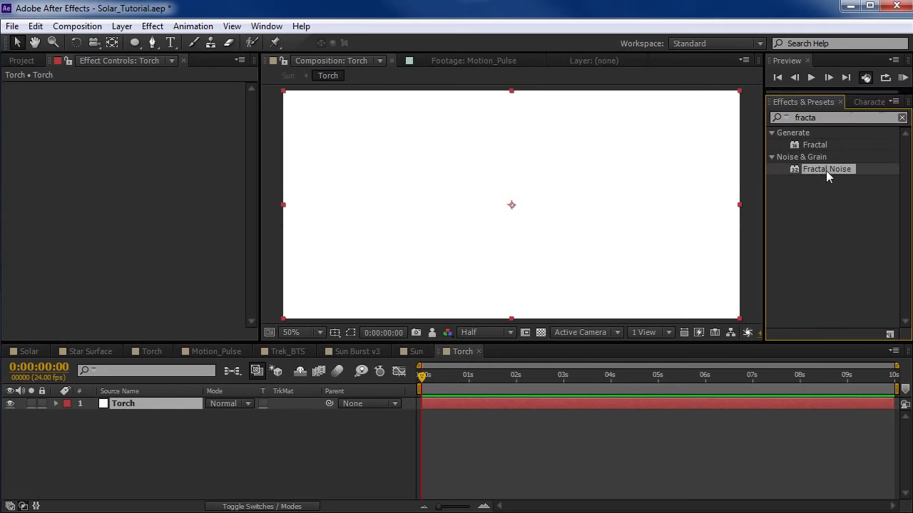
left_click_drag(823, 170, 399, 191)
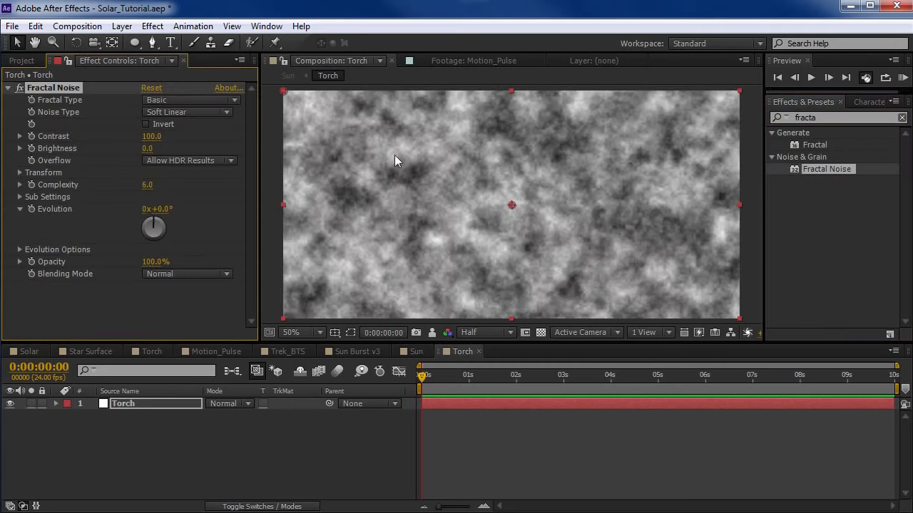
- Set the Fractal Noise's fractal type to Dynamic Progressive
left_click(166, 114)
left_click(168, 101)
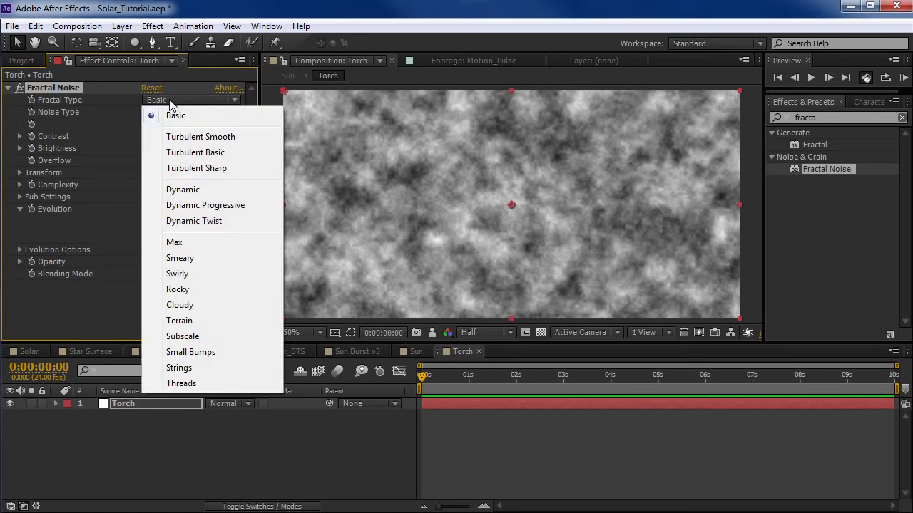
left_click(212, 207)
scroll(512, 198, "up", 2)
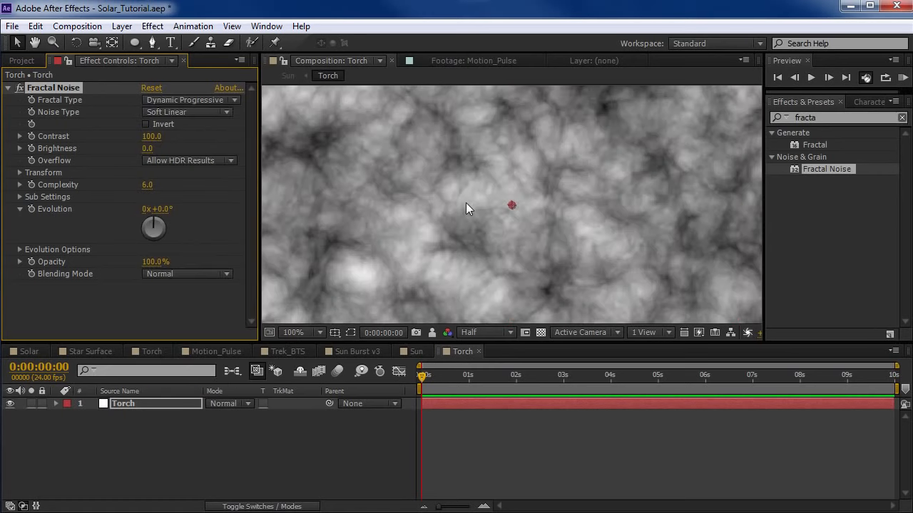
- Set the Fractal Noise's Sub Rotation to 211° for a web-like, stringy texture
left_click(21, 198)
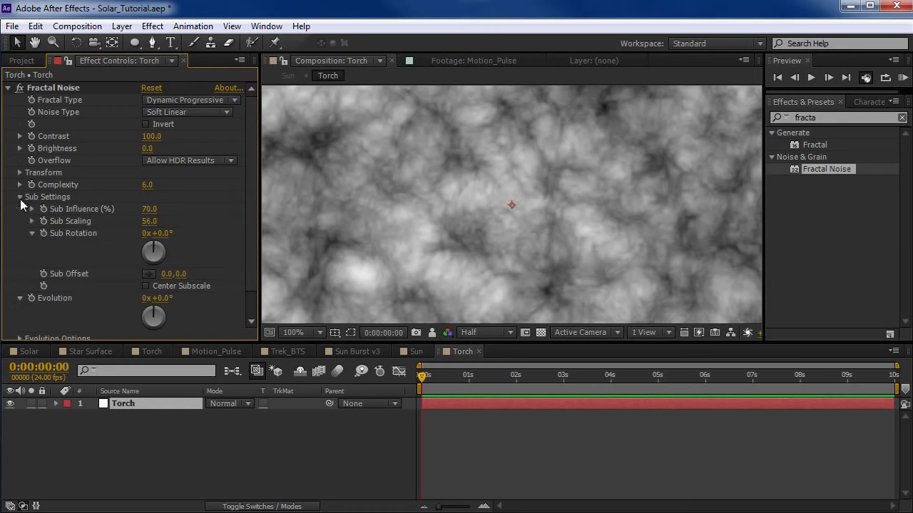
left_click_drag(160, 233, 303, 219)
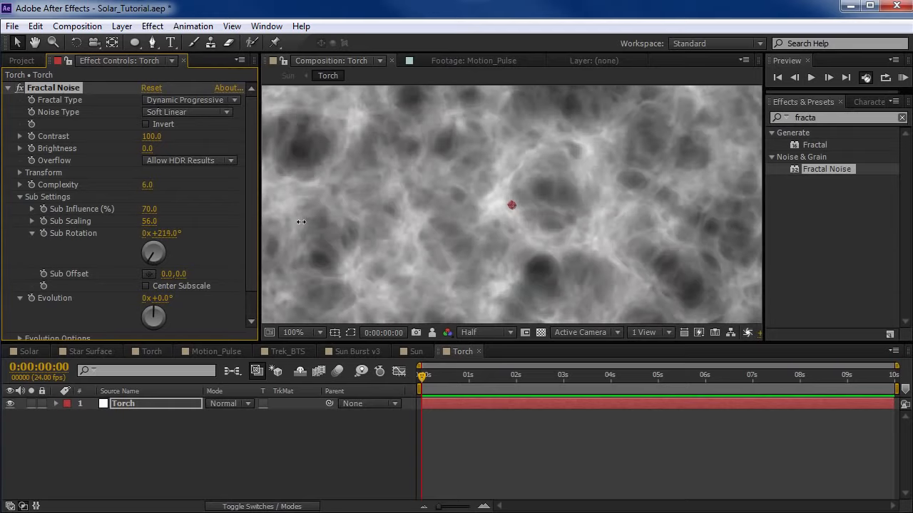
key("comma")
key("period")
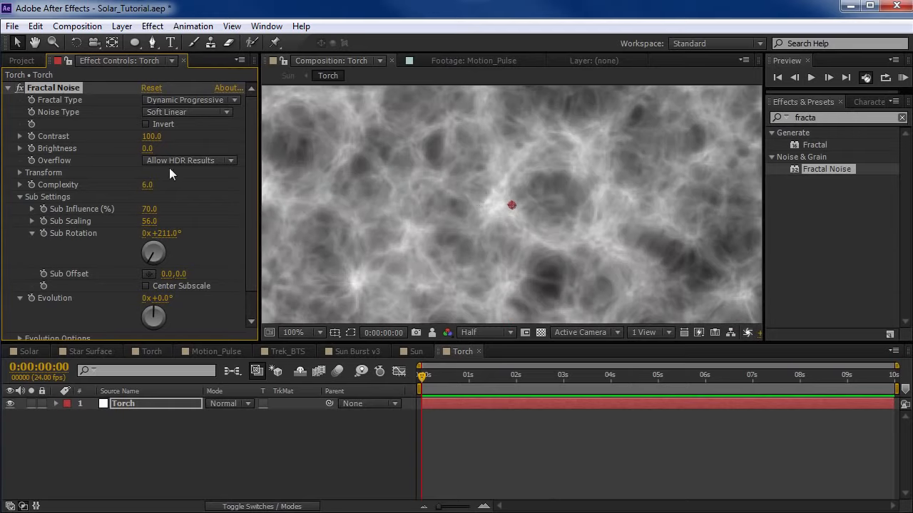
- Set Sub Influence to 76.4 and Sub Scaling to 57.1, with the preview resolution at Full
left_click_drag(145, 209, 171, 208)
left_click(502, 330)
left_click(494, 333)
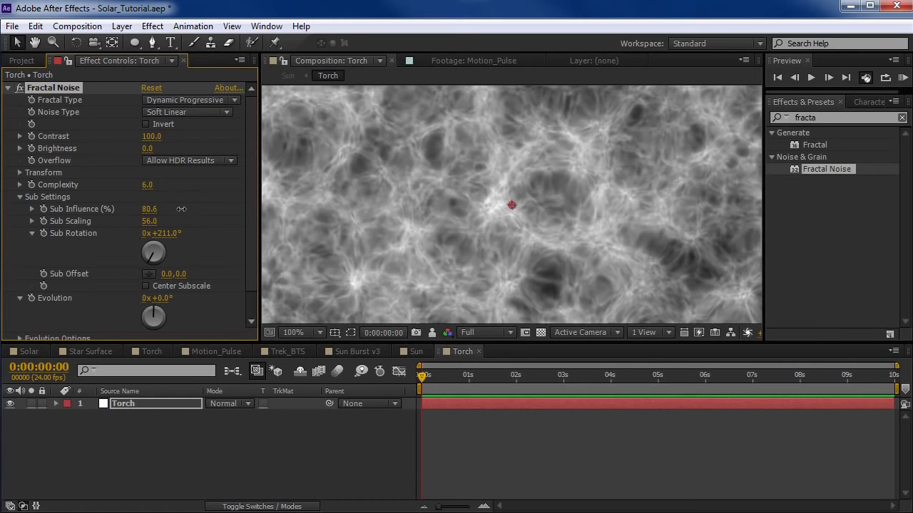
left_click_drag(181, 209, 162, 224)
scroll(168, 222, "down", 2)
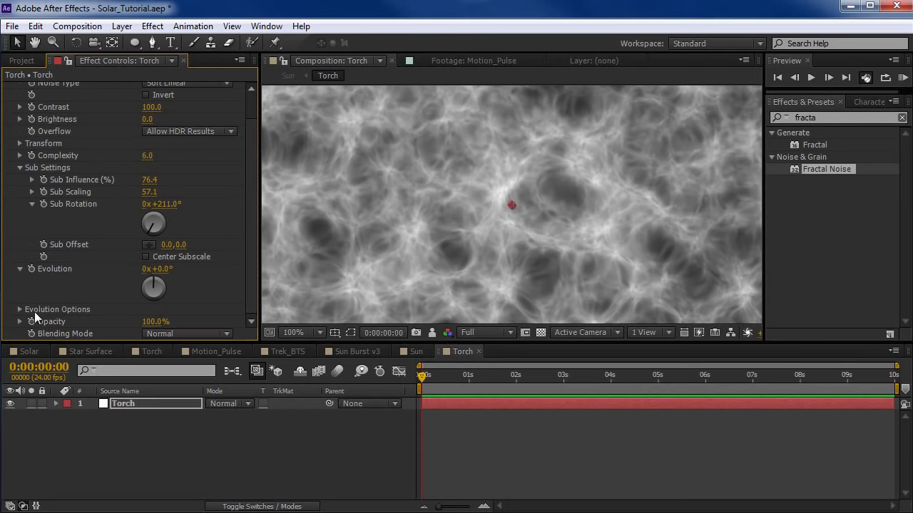
- Raise the Fractal Noise's Complexity to 9.8 and its uniform Scale to 233
left_click_drag(147, 155, 176, 153)
left_click(21, 169)
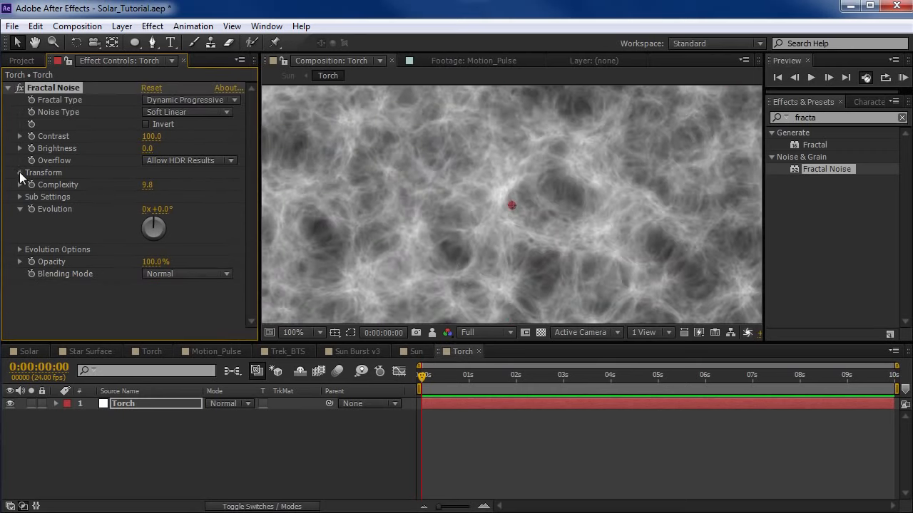
left_click(19, 173)
left_click(32, 209)
left_click_drag(152, 209, 247, 200)
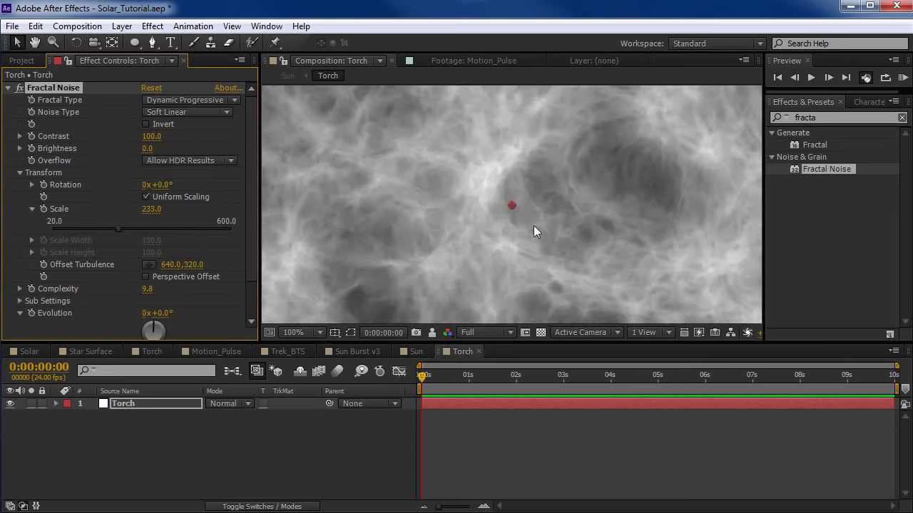
key("comma")
- Lower the Fractal Noise's Brightness to -44, and try turning its Evolution, reverting that trial
left_click_drag(146, 148, 122, 154)
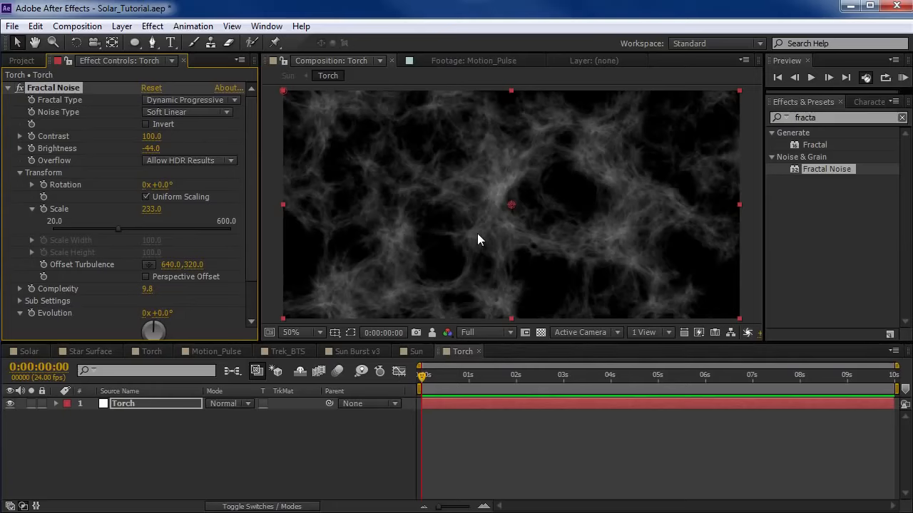
left_click(20, 173)
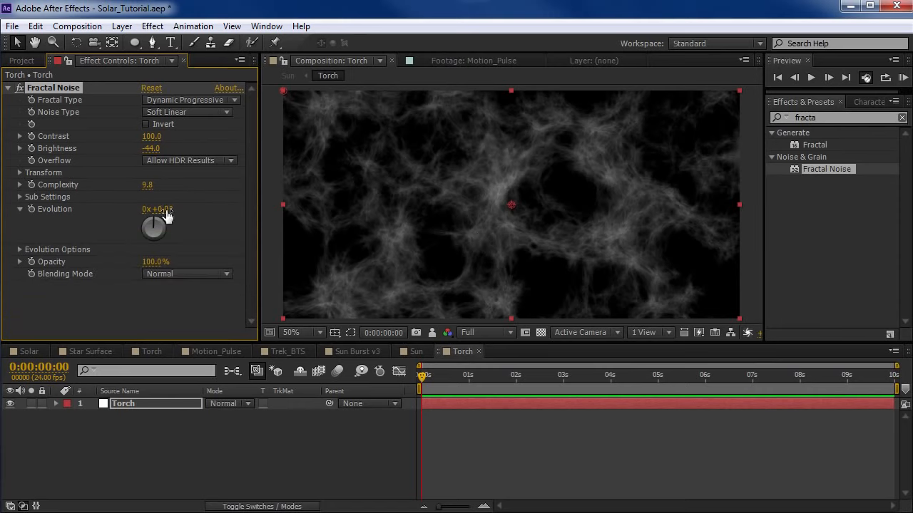
left_click_drag(164, 212, 209, 240)
key("ctrl+z")
- Add the expression time*150 to Evolution and scrub the timeline to check the noise's speed
left_click(30, 209, "alt")
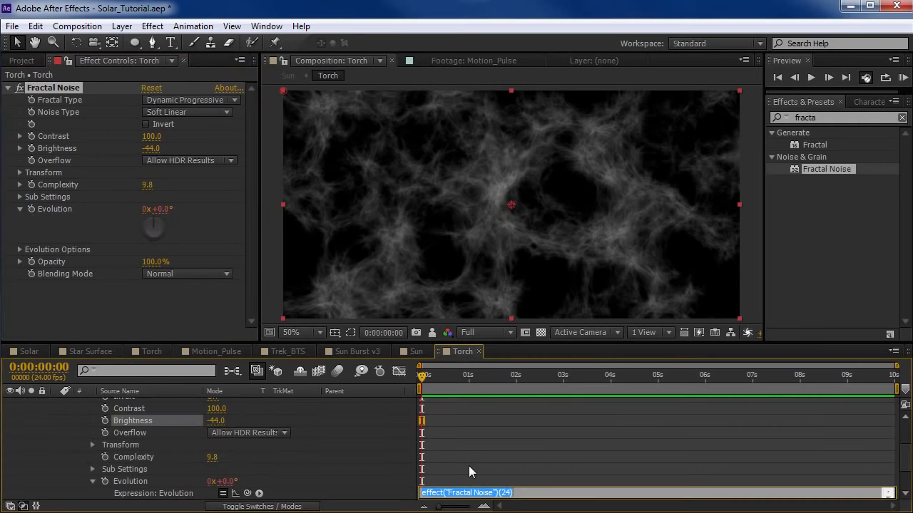
type("time*150")
left_click(469, 465)
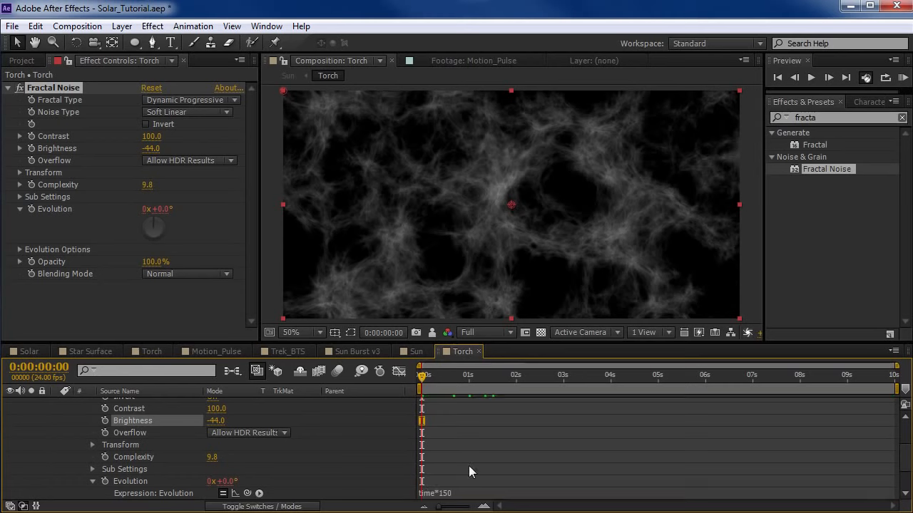
left_click_drag(425, 379, 472, 385)
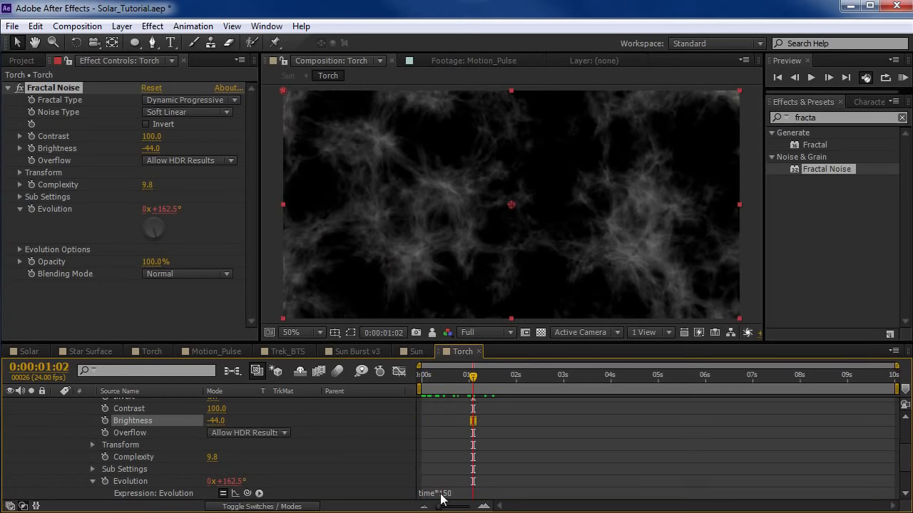
left_click_drag(473, 377, 488, 396)
- Change the Evolution expression to time*200 and scrub the first second to check the motion
left_click(450, 494)
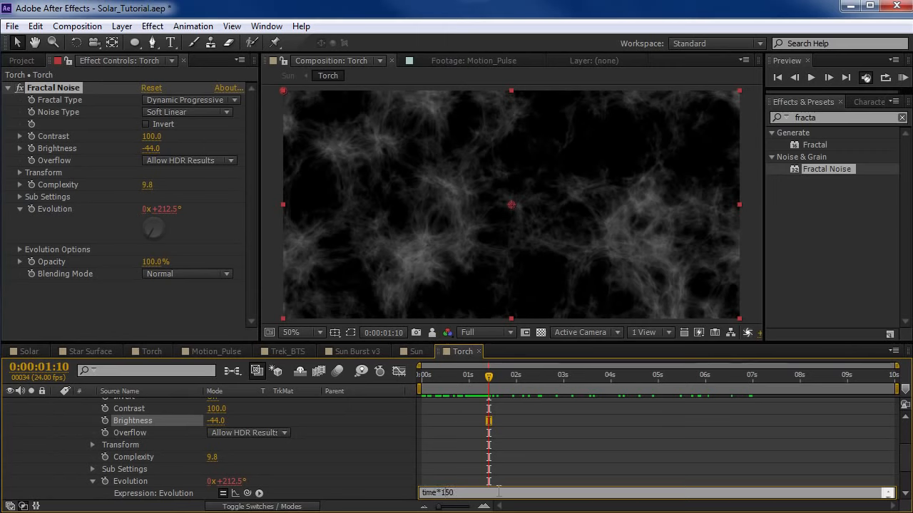
key("BackSpace")
left_click(475, 453)
left_click_drag(442, 378, 476, 382)
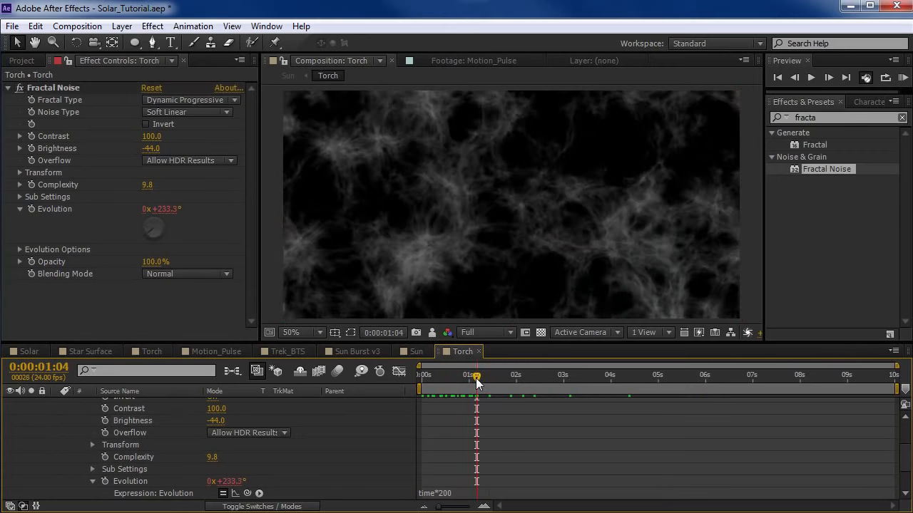
left_click(432, 270)
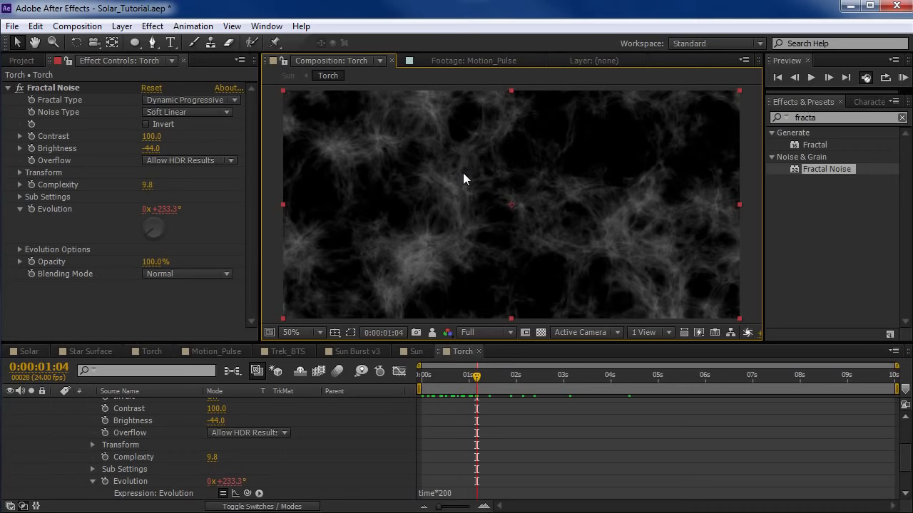
- Try shifting the Fractal Noise's Offset Turbulence to 640, -60 and undo it
left_click(20, 172)
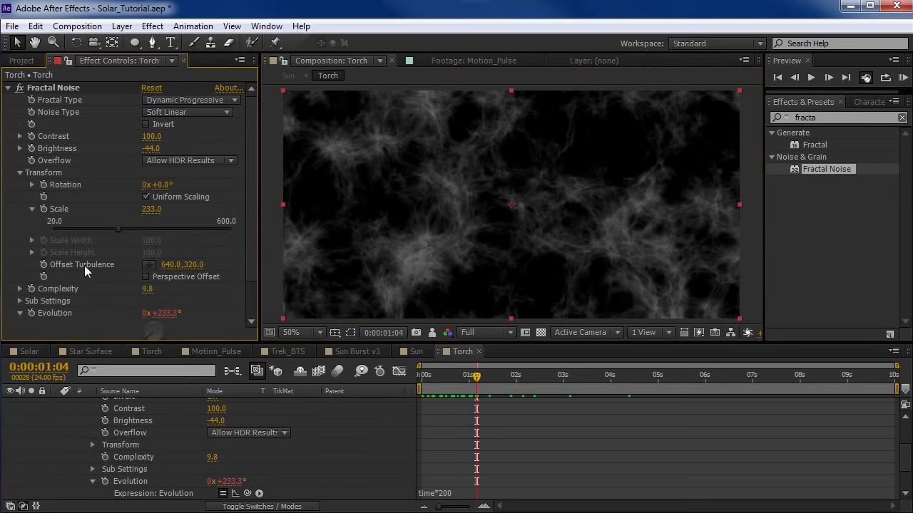
left_click_drag(196, 269, 170, 276)
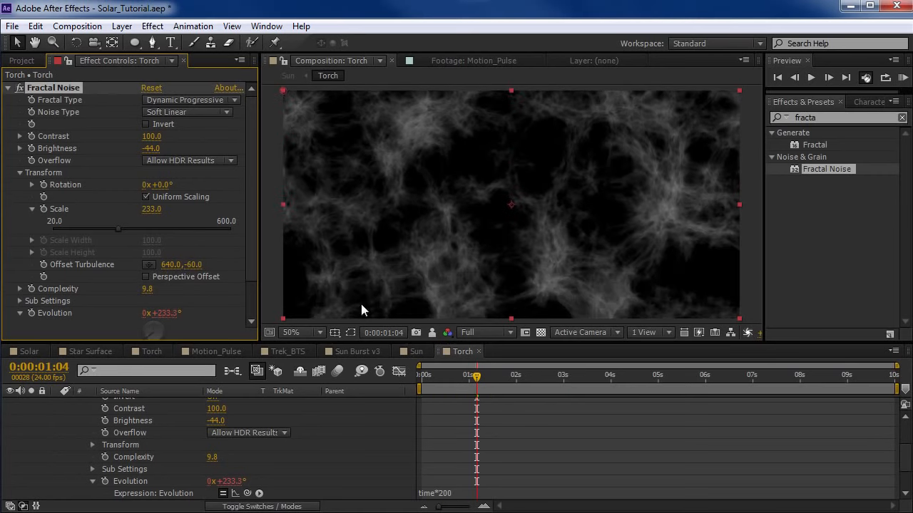
key("ctrl+z")
- Keyframe the Fractal Noise's Offset Turbulence at 640, 320 at time zero and 640, -2850 at 0:00:09:23
left_click_drag(475, 375, 370, 388)
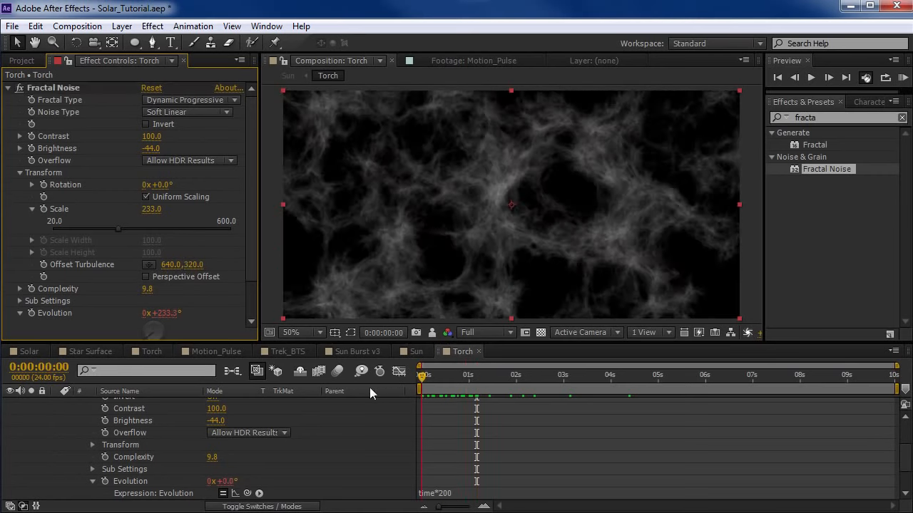
left_click(44, 264)
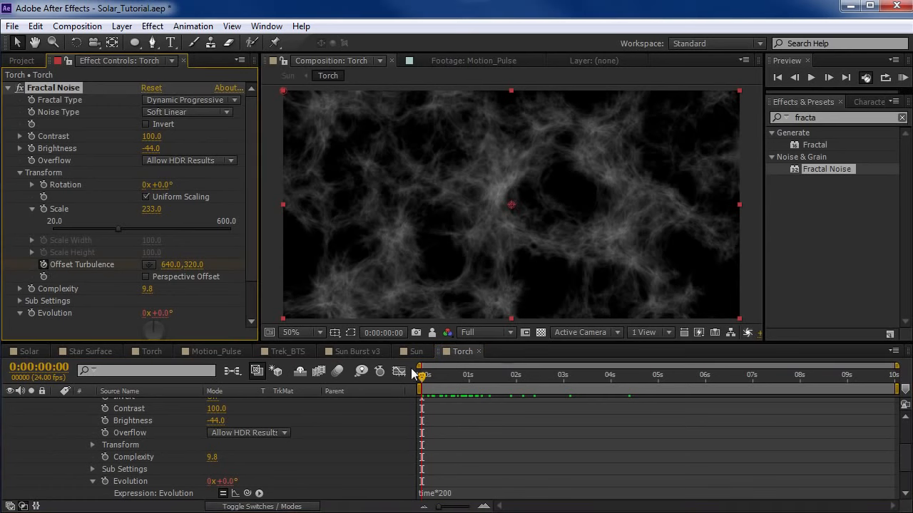
left_click_drag(444, 387, 892, 388)
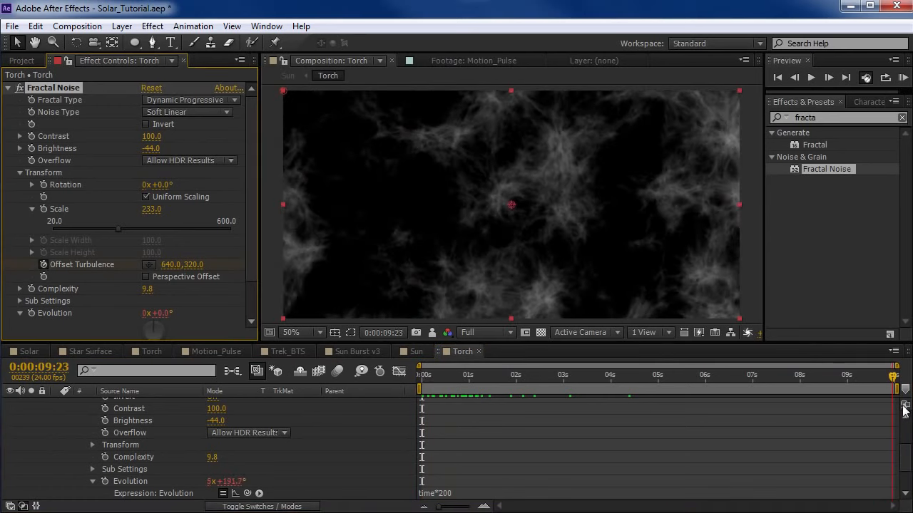
left_click_drag(194, 265, 21, 266)
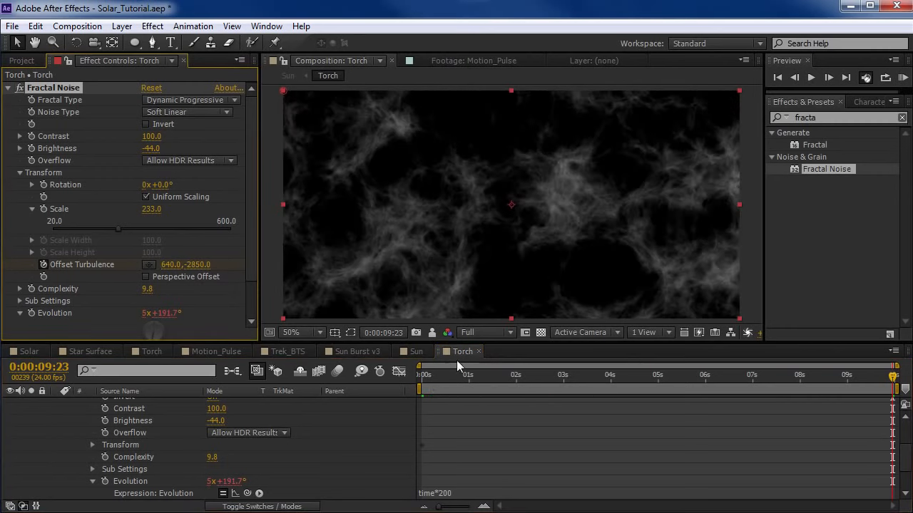
- Collapse the Torch layer's properties and scrub from the start to about one second to check the drifting noise
left_click(422, 380)
left_click_drag(421, 380, 391, 390)
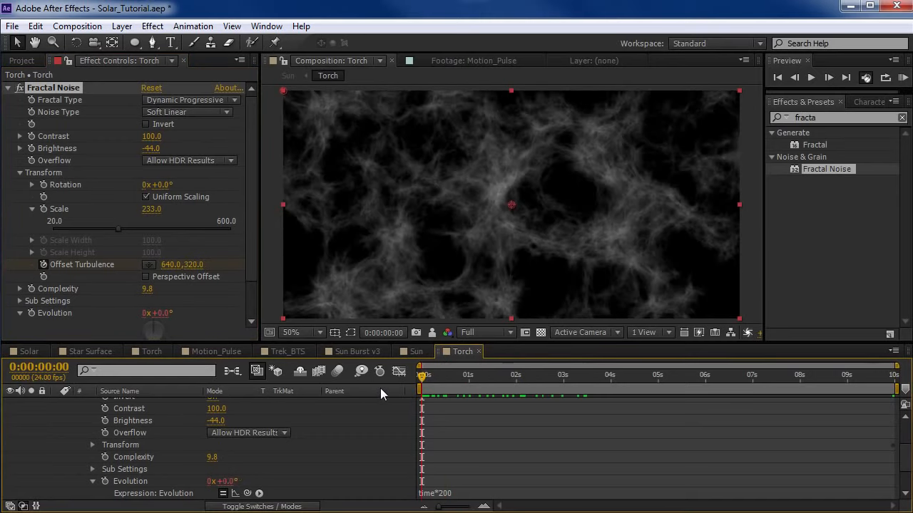
scroll(220, 417, "up", 1)
scroll(221, 416, "up", 1)
left_click(58, 404)
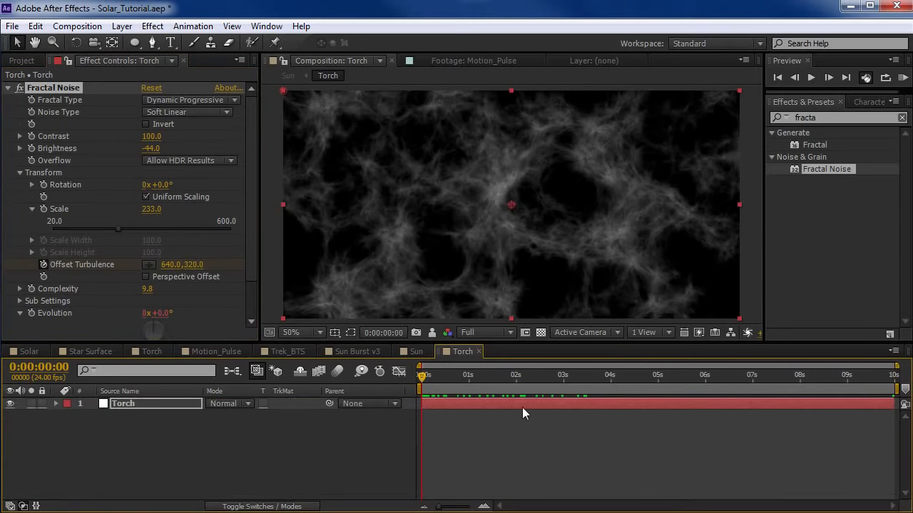
left_click(521, 414)
left_click_drag(423, 380, 482, 414)
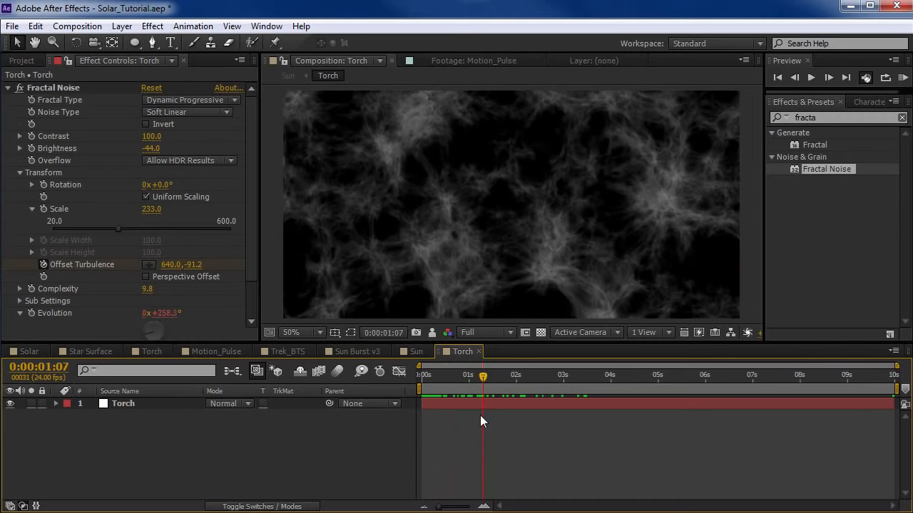
- Select the Torch layer and search the effects for "turb"
left_click(330, 201)
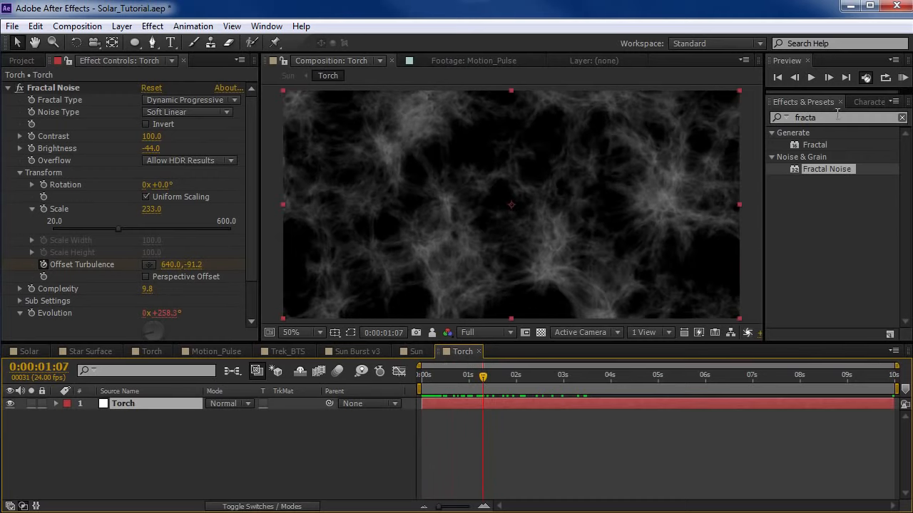
left_click(838, 115)
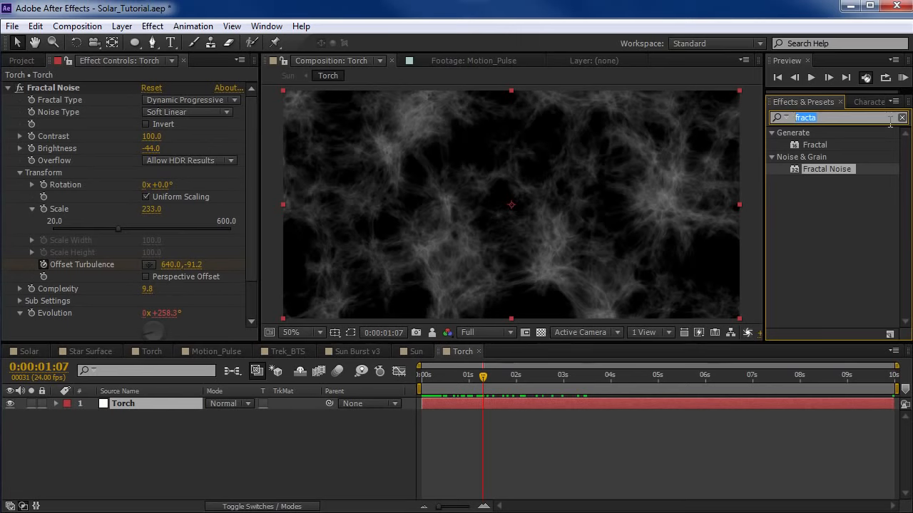
key("BackSpace")
type("turb")
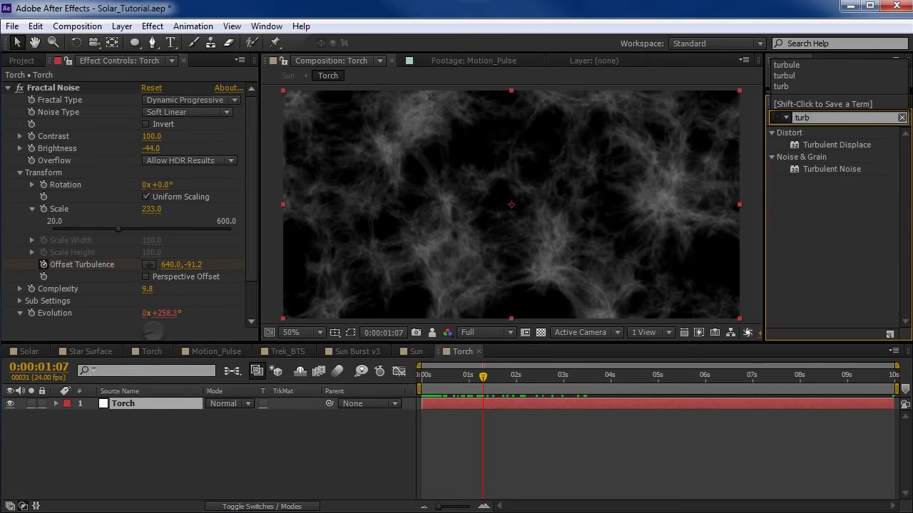
- Apply Turbulent Displace to the Torch layer after Fractal Noise and drive its Evolution with the expression time*100
key("Return")
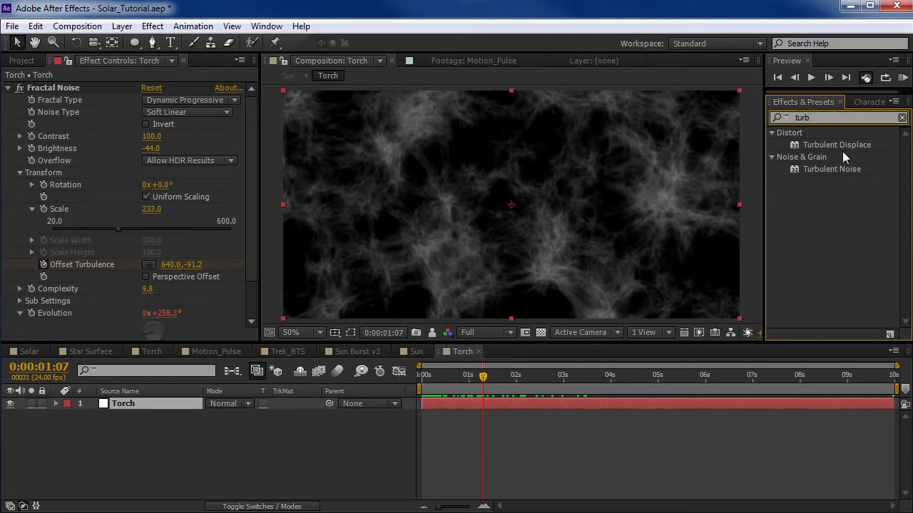
left_click_drag(850, 147, 128, 295)
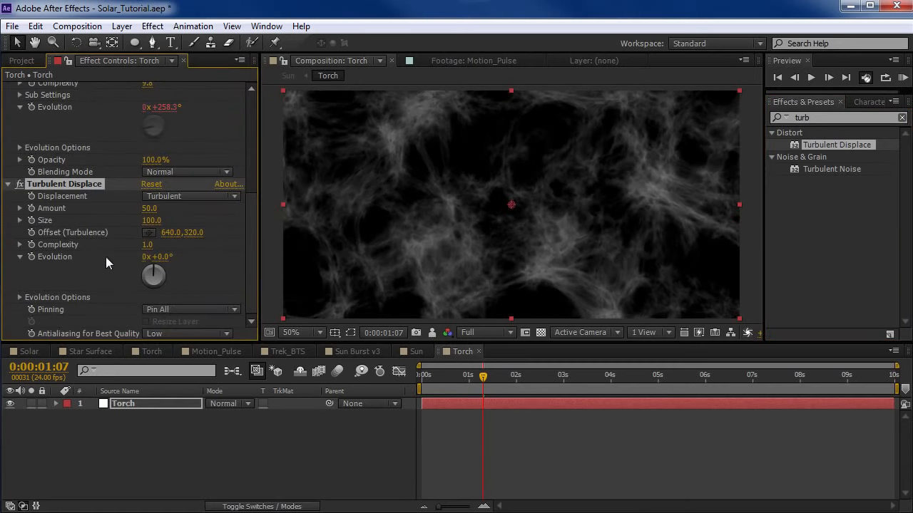
left_click_drag(171, 259, 558, 187)
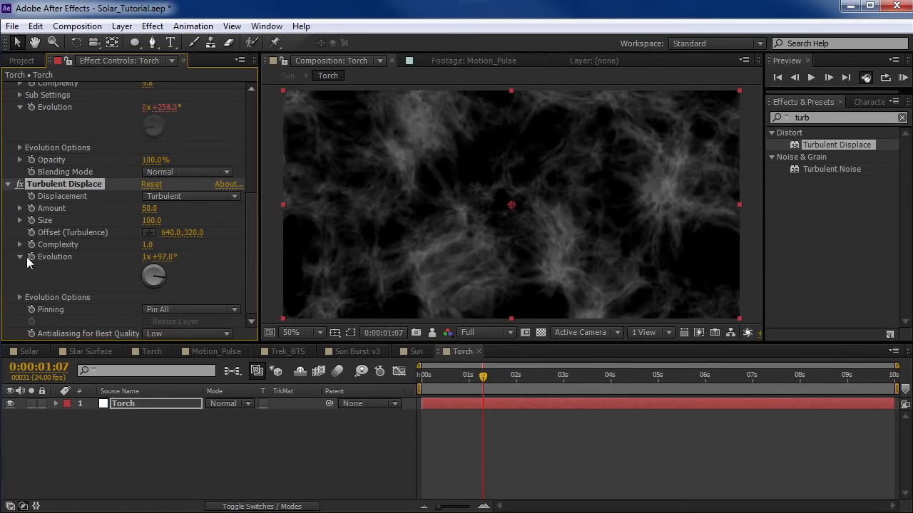
left_click(26, 257, "alt")
type("time*100")
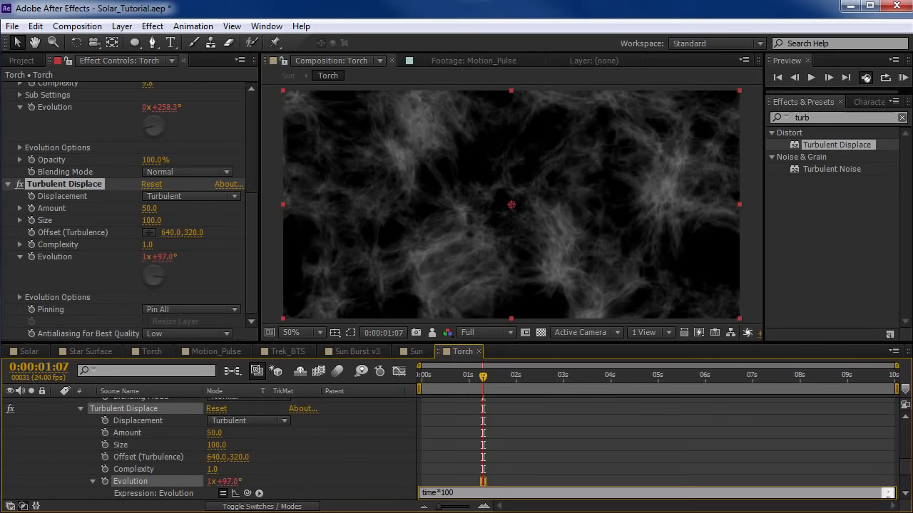
key("KP_Enter")
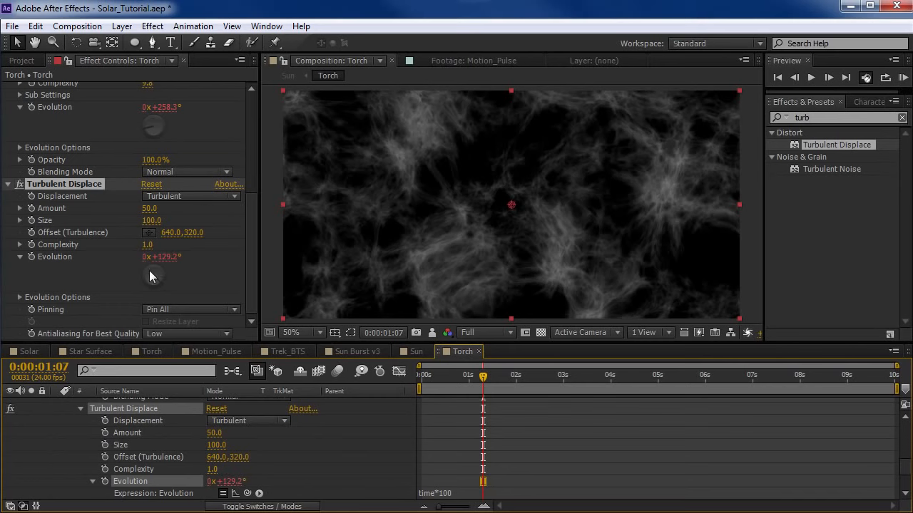
- End the Torch composition's work area at 0:00:03:01 and run a RAM preview of the turbulence animation
left_click_drag(426, 385, 565, 383)
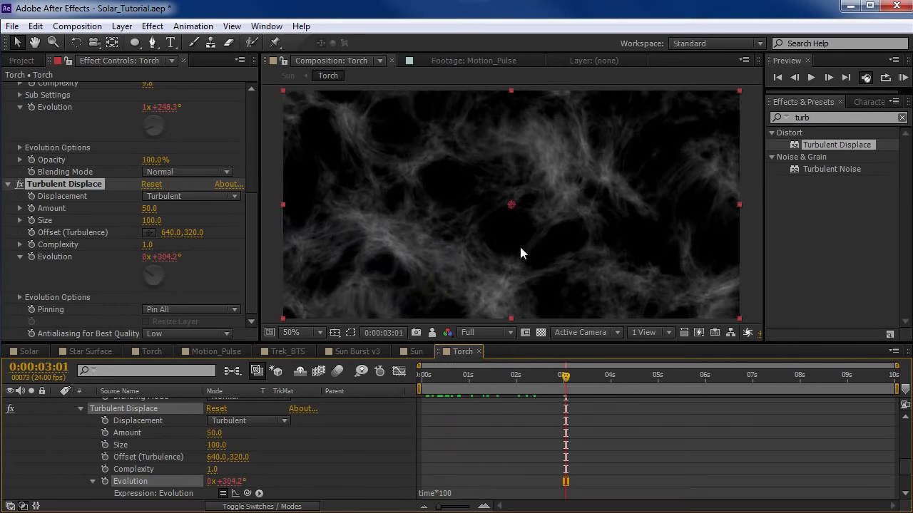
key("n")
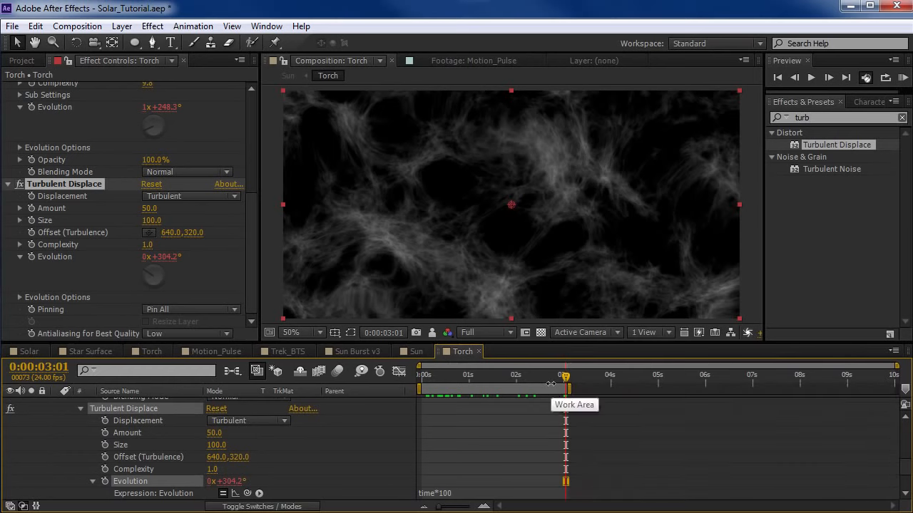
left_click_drag(811, 91, 811, 125)
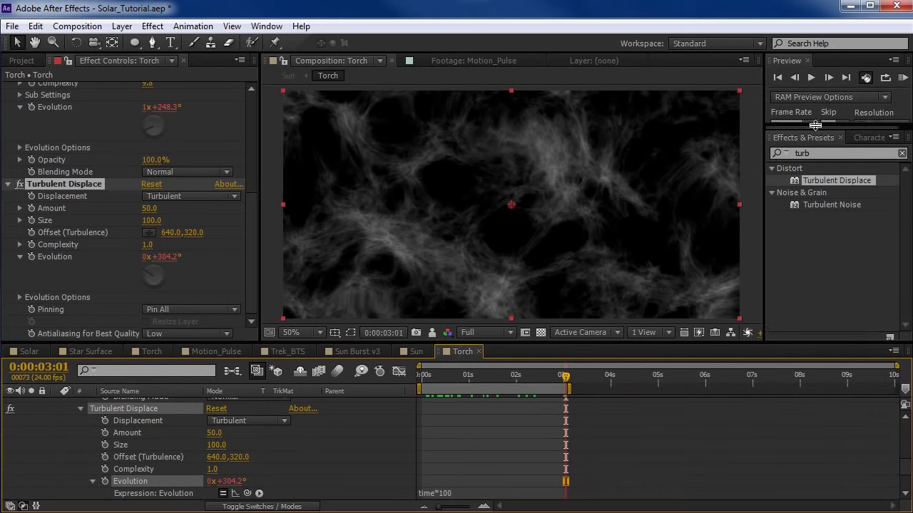
left_click(901, 78)
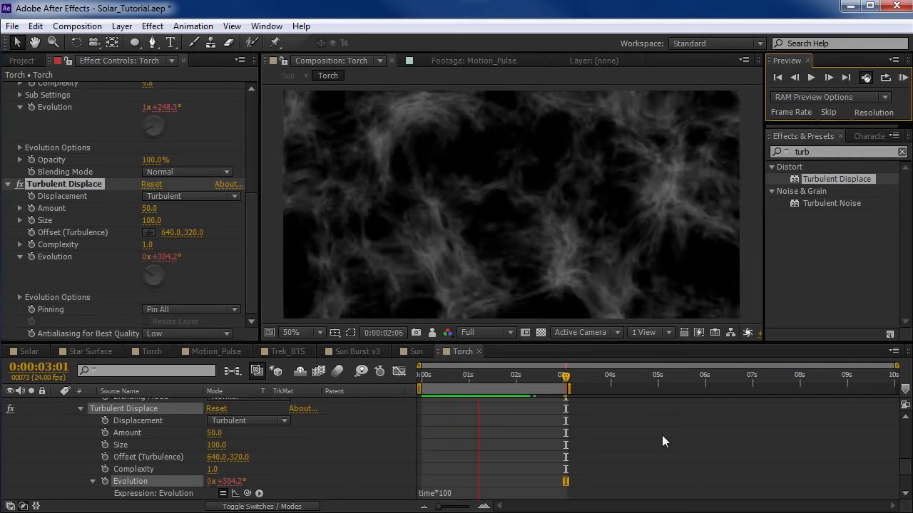
left_click(410, 207)
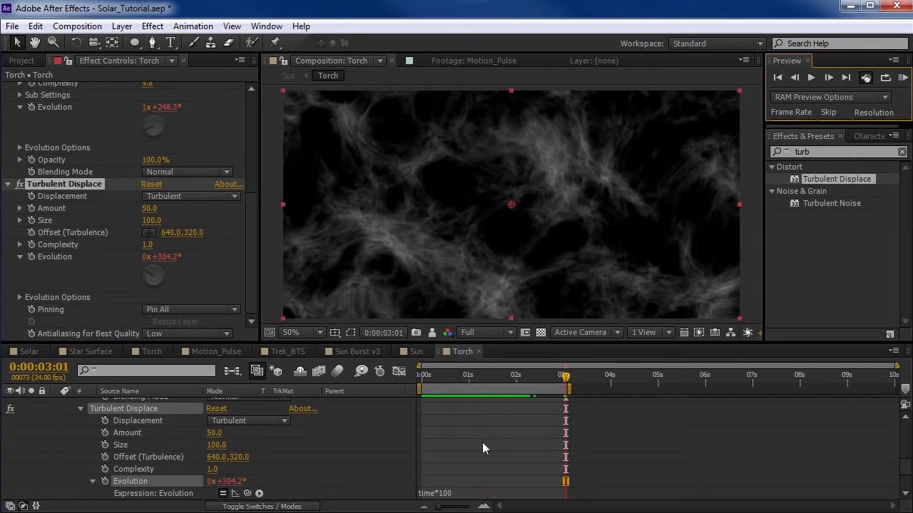
- Change the Fractal Noise Evolution expression on the Torch layer to time*175
scroll(522, 450, "up", 3)
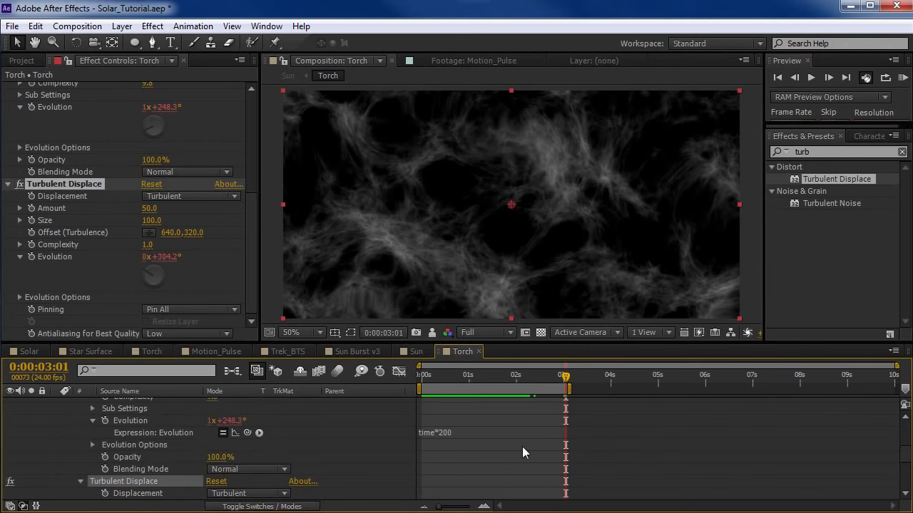
left_click(458, 433)
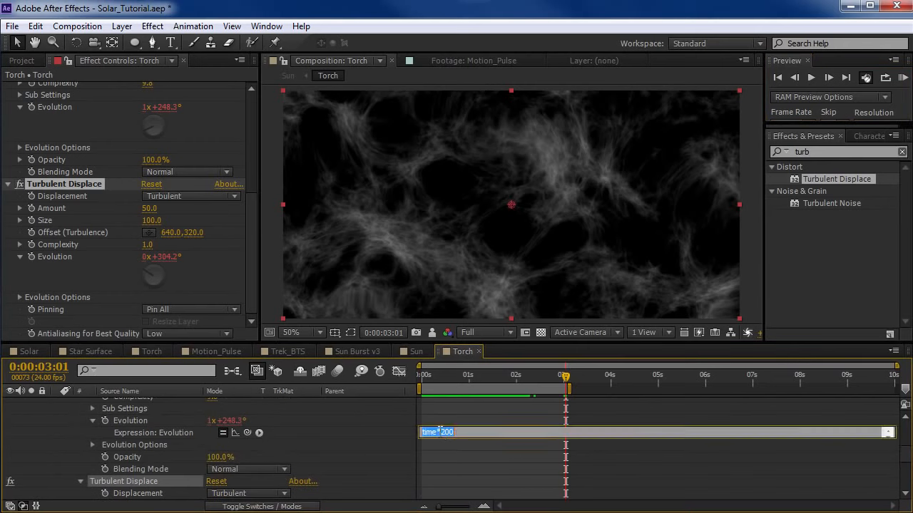
left_click(442, 432)
key("BackSpace")
type("1")
key("Delete")
type("75")
left_click(441, 446)
- Show only Torch's animated properties, raise the Y value of the last Offset Turbulence keyframe at 0:00:09:23, and preview the motion
scroll(736, 447, "up", 5)
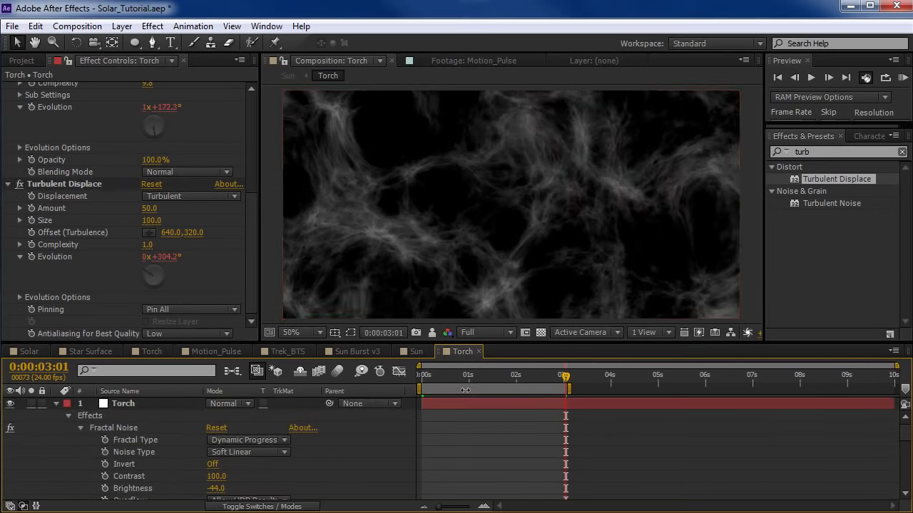
left_click(466, 402)
key("u")
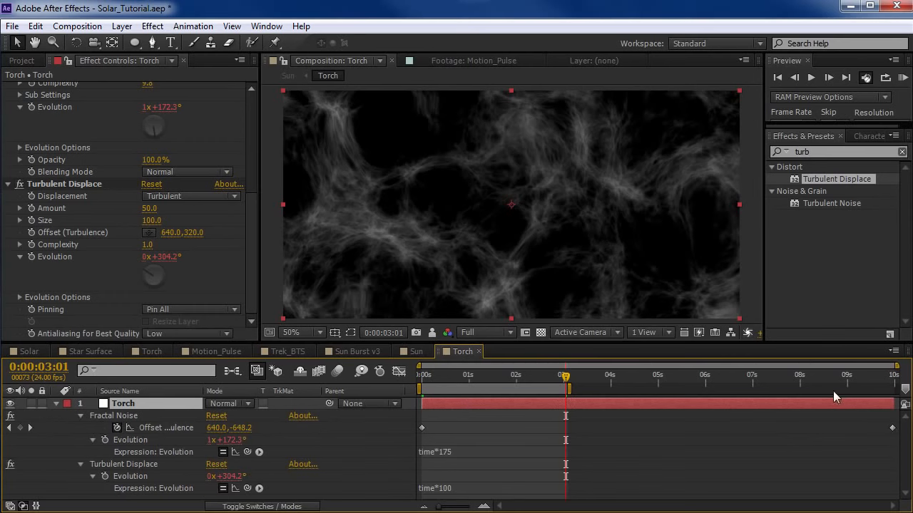
left_click_drag(879, 378, 899, 394)
left_click(892, 428)
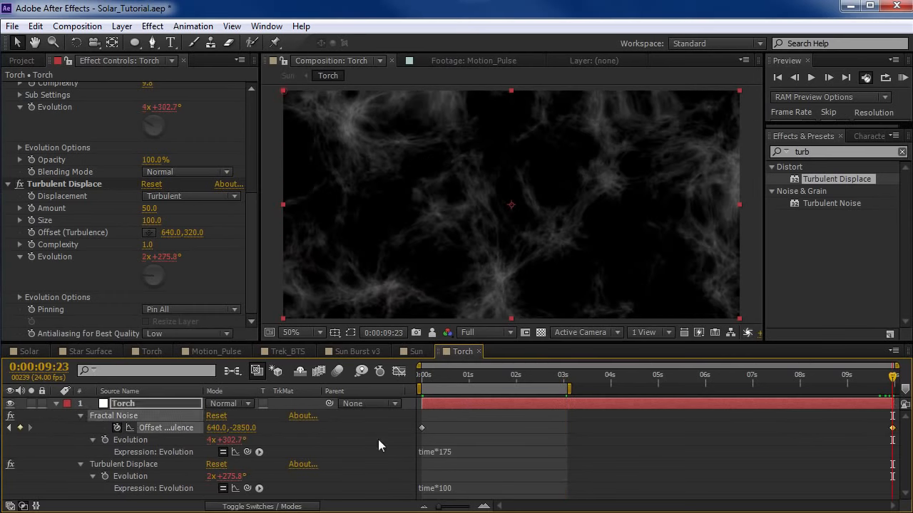
left_click_drag(235, 428, 464, 417)
left_click_drag(434, 380, 469, 380)
key("KP_0")
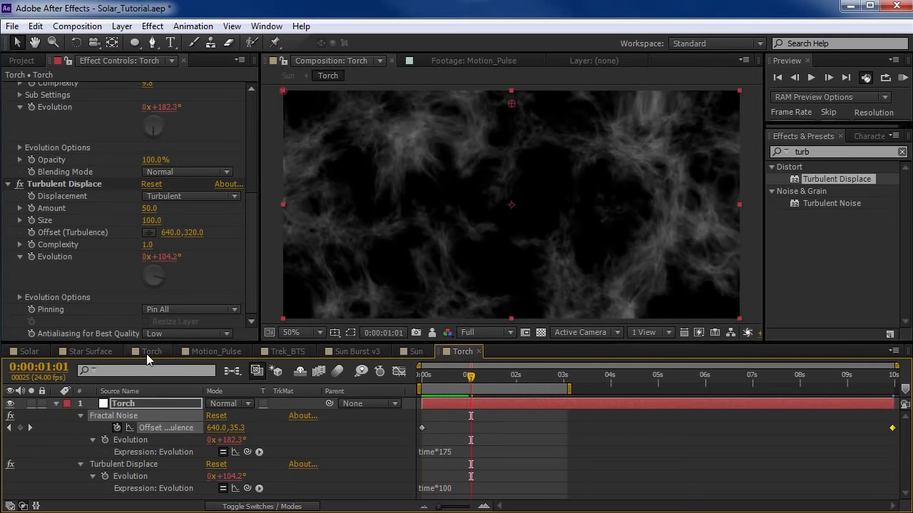
- Compare with the other Torch composition, and raise the Fractal Noise Contrast in this one to about 123
left_click(146, 354)
left_click(461, 352)
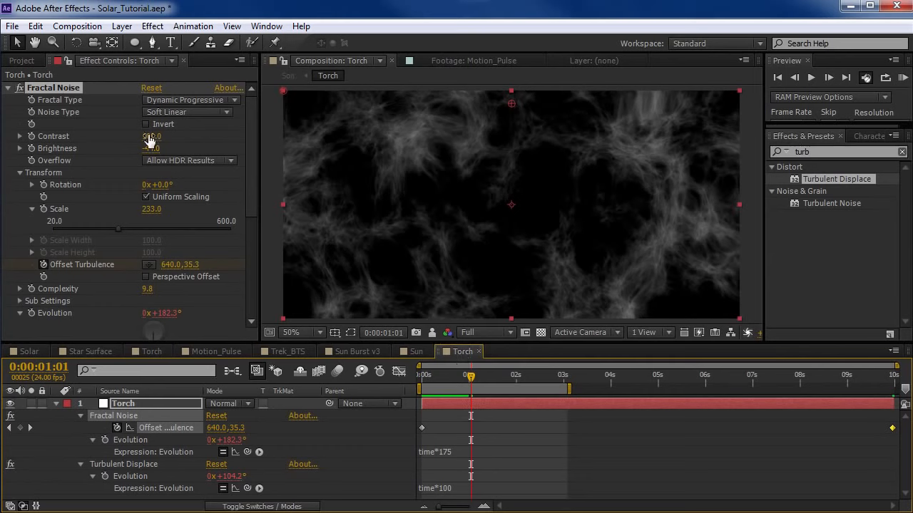
left_click_drag(151, 136, 162, 136)
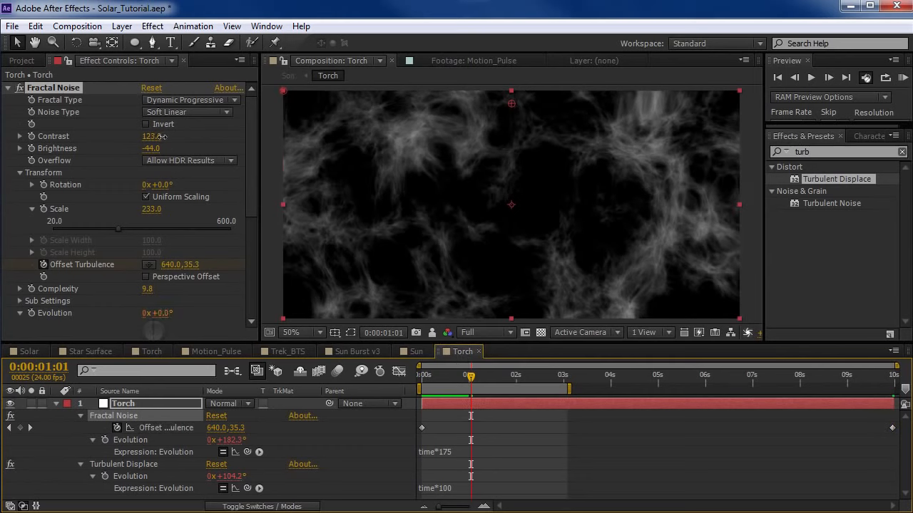
- Collapse the Fractal Noise and Turbulent Displace settings and add an Unsharp Mask effect to the Torch layer
left_click(9, 88)
left_click(38, 99)
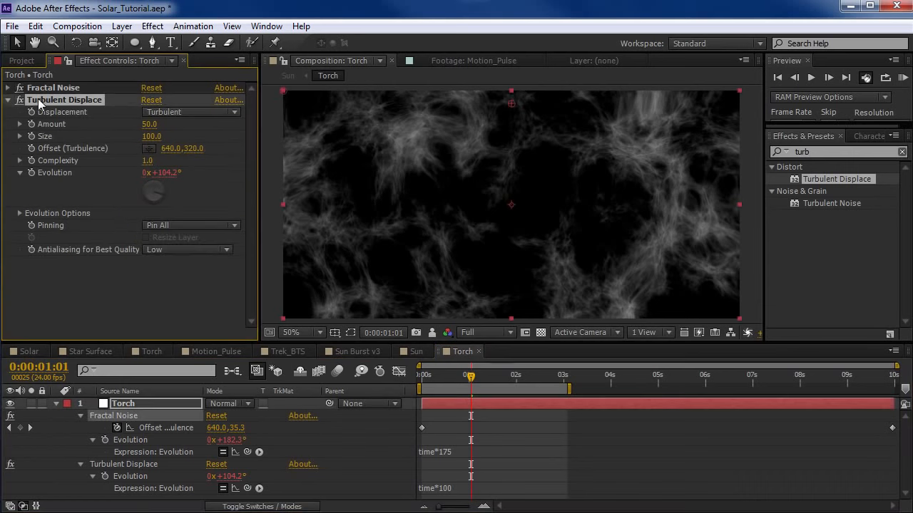
left_click(9, 100)
left_click(153, 25)
mouse_move(202, 131)
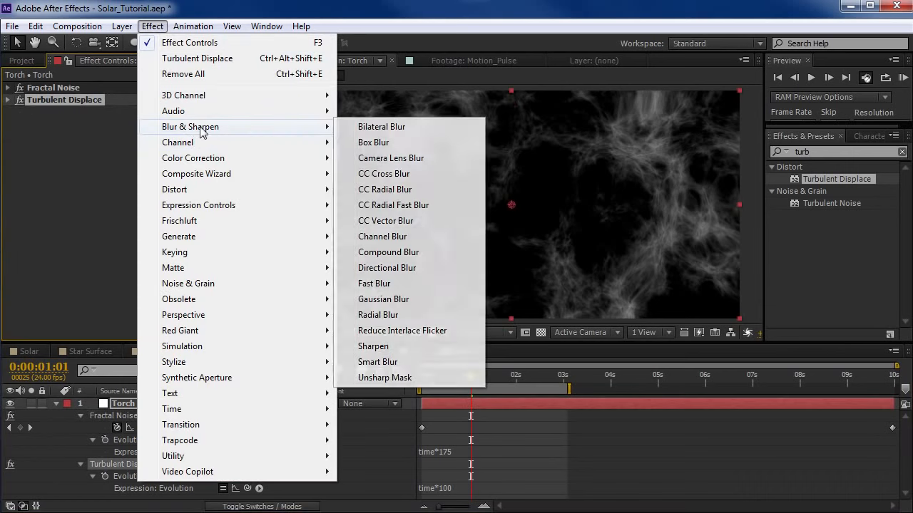
left_click(393, 378)
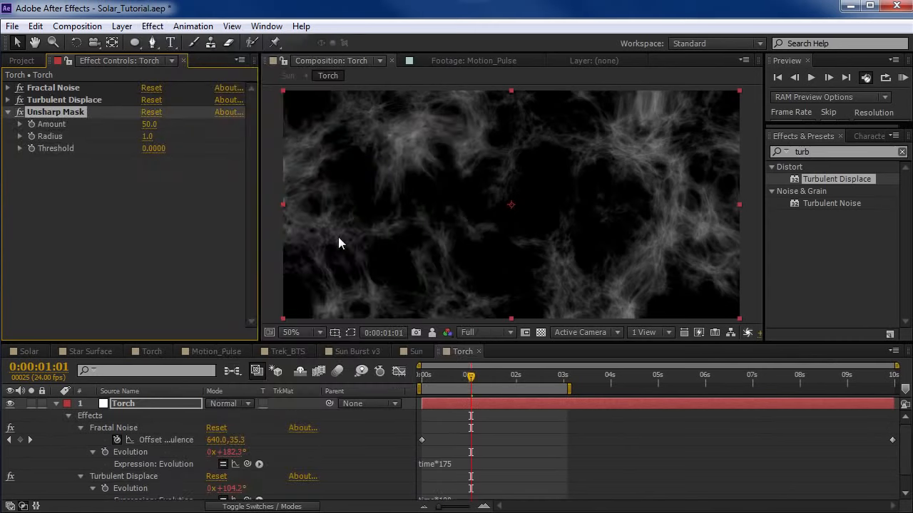
- Set the Unsharp Mask Amount to 213 and its Threshold to 0.0060 while checking the noise detail up close
key("space")
left_click_drag(423, 157, 442, 202)
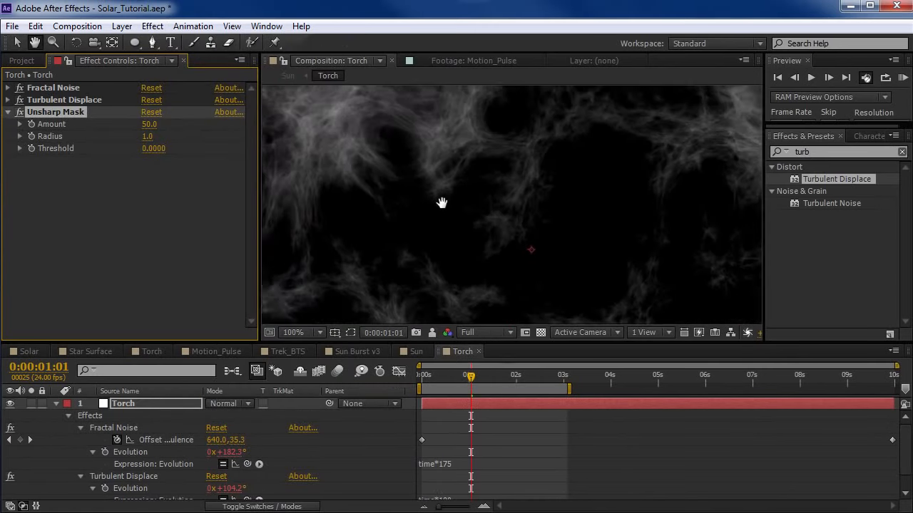
scroll(442, 202, "up", 1)
left_click_drag(360, 212, 122, 155)
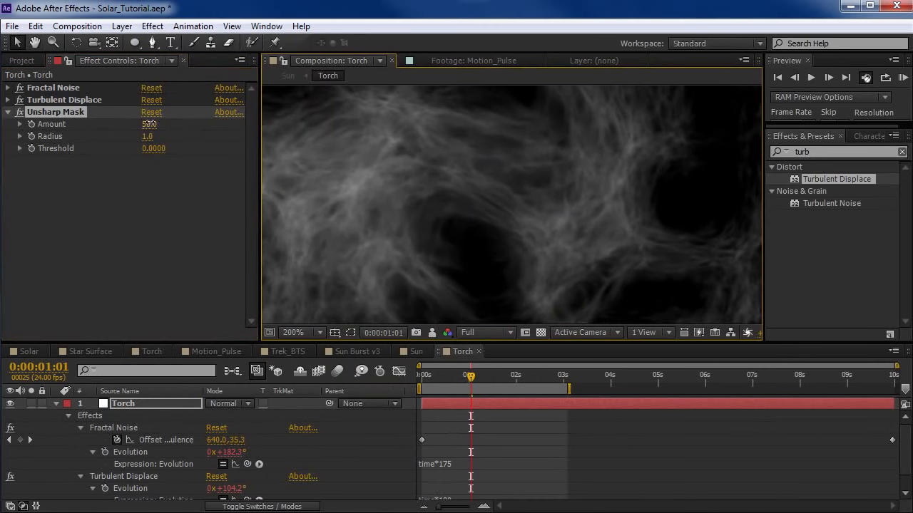
left_click_drag(174, 119, 417, 253)
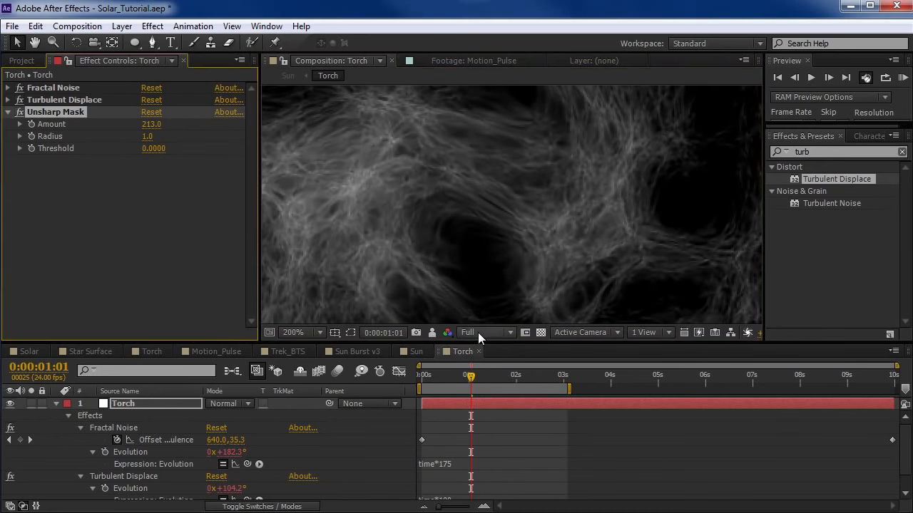
scroll(467, 235, "down", 1)
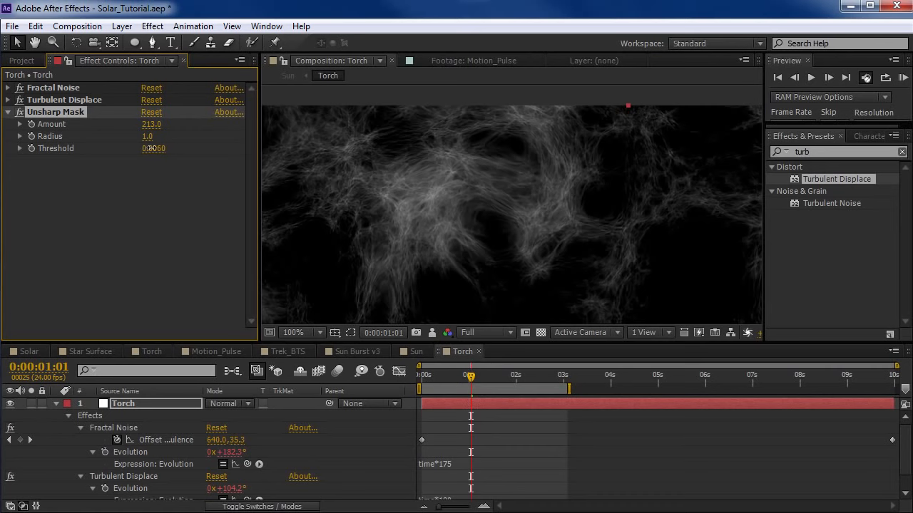
- Examine the sharpened noise detail across different parts of the Torch composition
key("space")
left_click_drag(420, 239, 483, 219)
scroll(518, 234, "up", 1)
scroll(463, 229, "down", 3)
scroll(481, 208, "up", 2)
scroll(488, 217, "down", 1)
left_click_drag(486, 160, 494, 231)
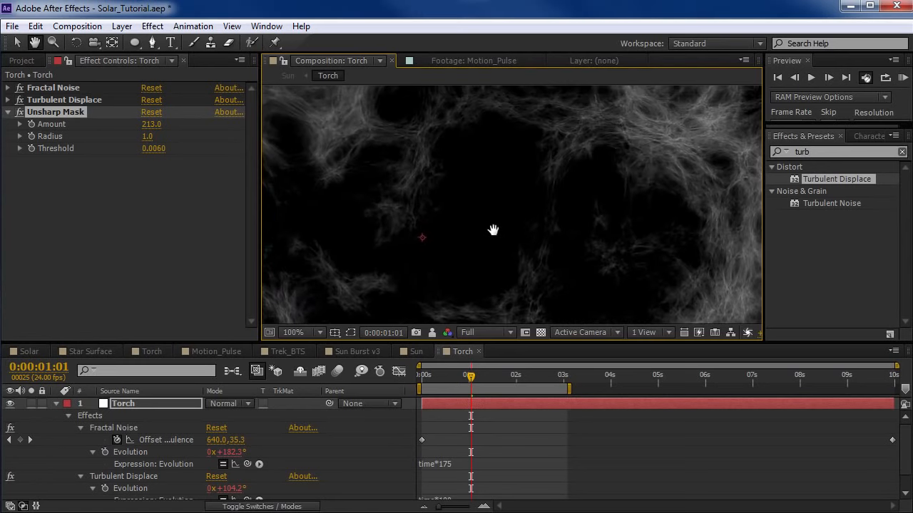
scroll(493, 229, "down", 1)
- In the Sun composition, add a full-size elliptical mask to the Torch layer and feather it by 153 pixels
left_click(416, 352)
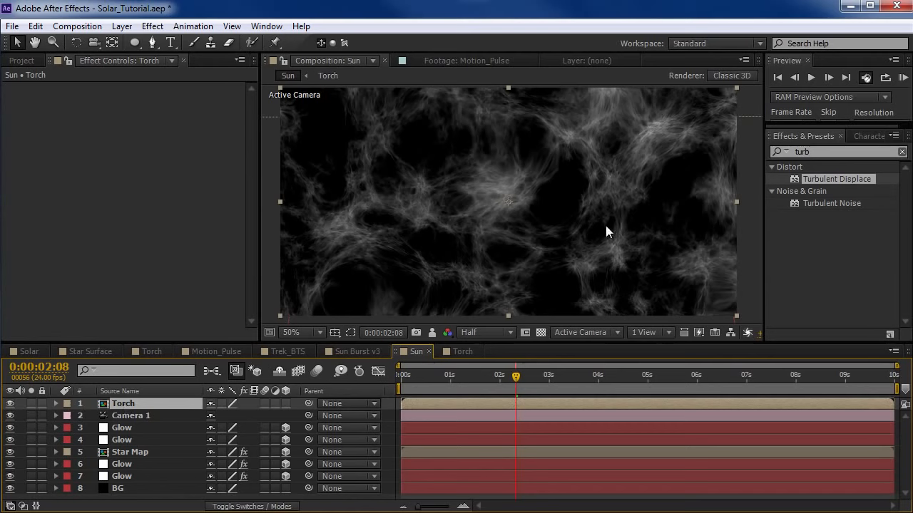
double_click(134, 44)
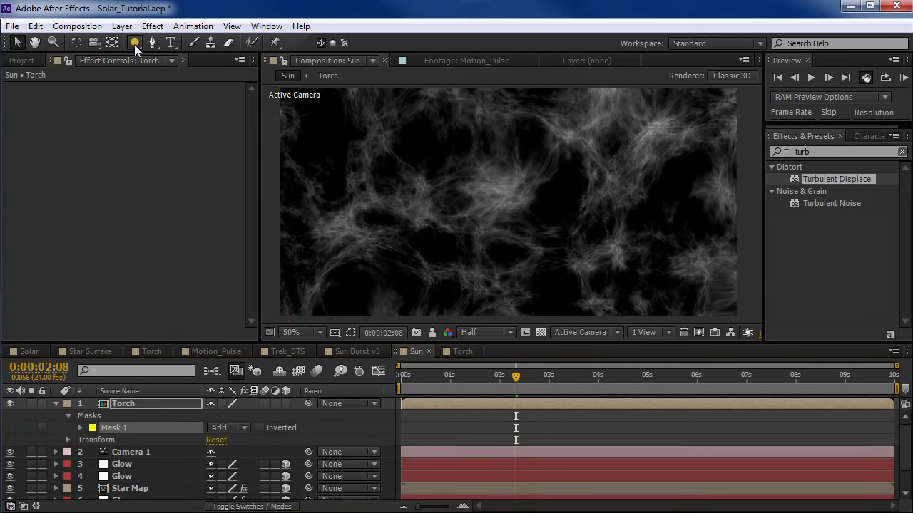
key("f")
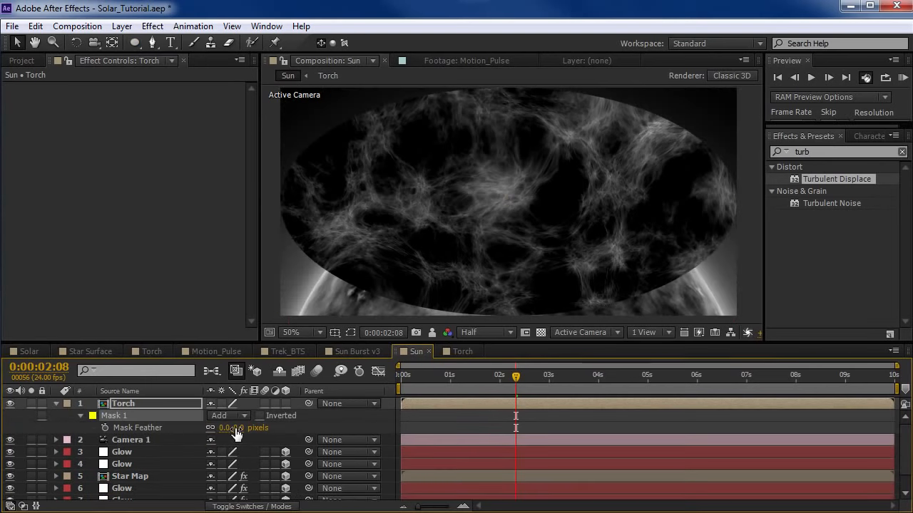
left_click_drag(234, 428, 343, 432)
- Show all properties of the Torch layer's mask and set its Mask Expansion to -81 pixels
key("m")
key("m")
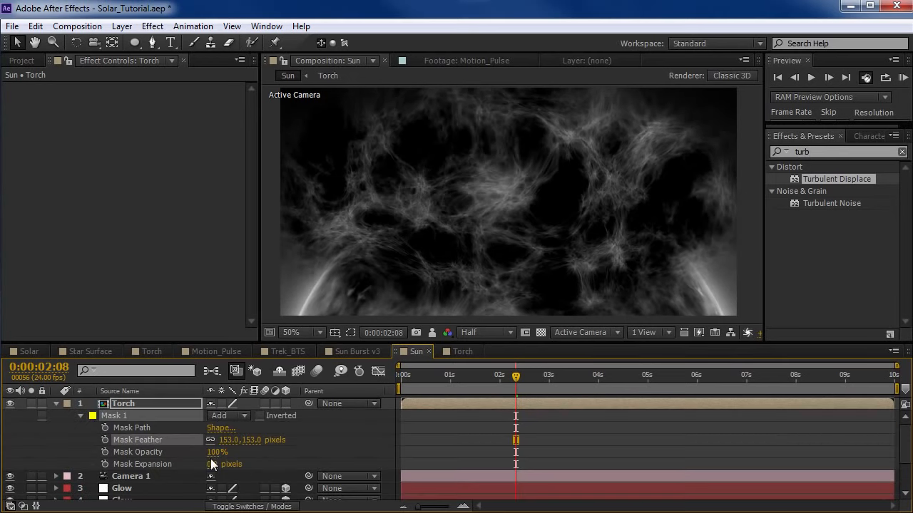
left_click_drag(214, 464, 35, 401)
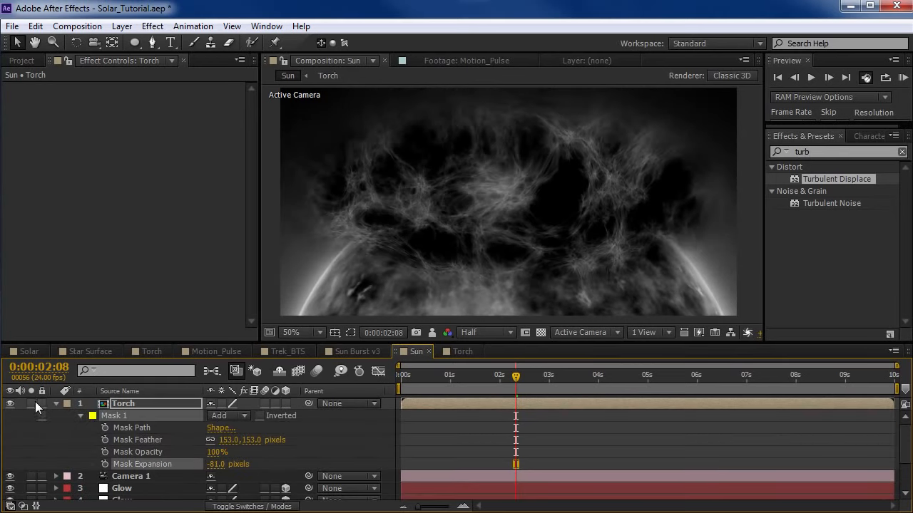
- With the Torch layer soloed, move it slightly upward and raise the bottom point of its elliptical mask, checking other frames
mouse_move(489, 206)
left_mouse_down()
mouse_move(492, 230)
mouse_move(494, 196)
left_mouse_up()
left_click(420, 382)
left_click_drag(420, 381, 490, 384)
left_click(351, 332)
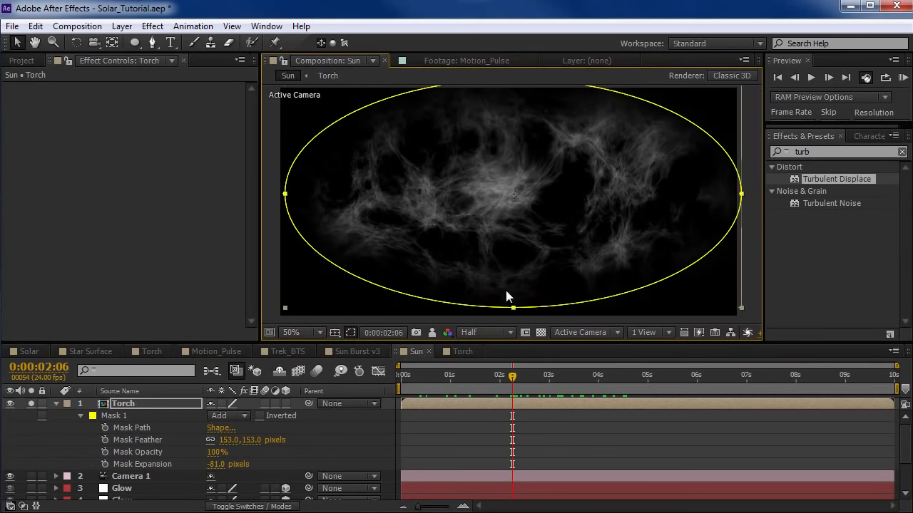
left_click_drag(515, 307, 511, 283)
left_click_drag(442, 374, 626, 383)
left_click(440, 422)
- Set the Torch layer's blending mode to Screen and collapse its mask properties
left_click(128, 404)
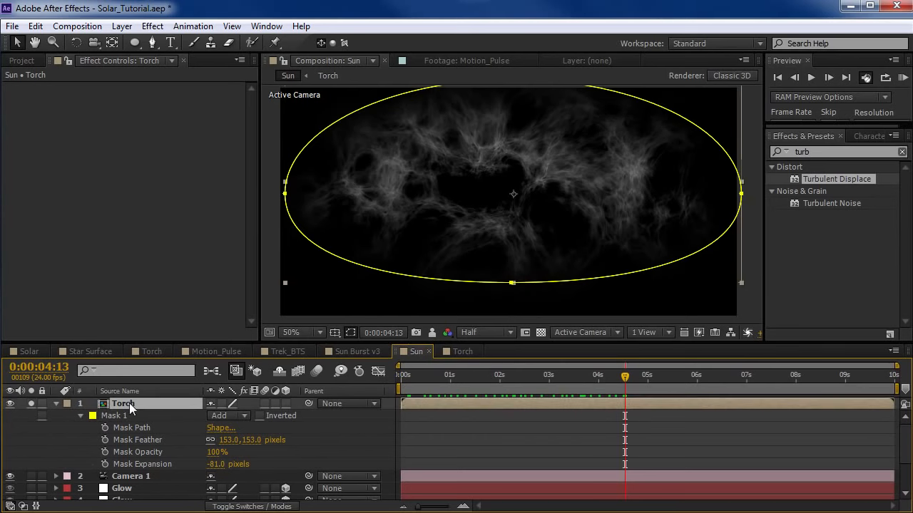
key("F4")
left_click(226, 403)
left_click(277, 318)
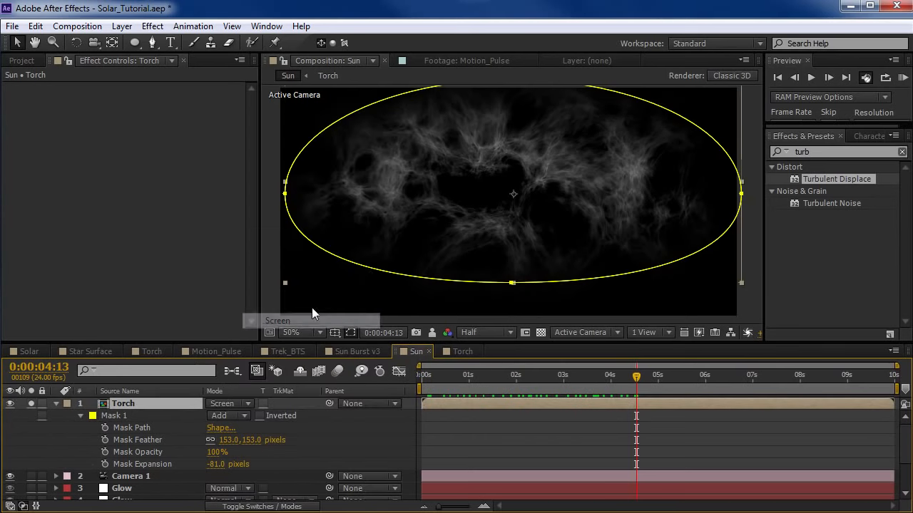
left_click(56, 404)
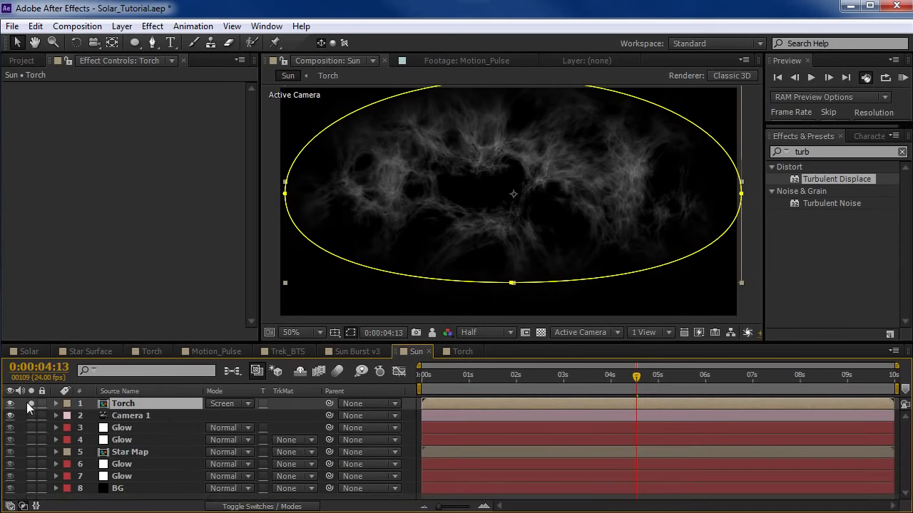
- Turn off solo for the Torch layer and make it a 3D layer
left_click(30, 404)
left_click_drag(565, 191, 516, 156)
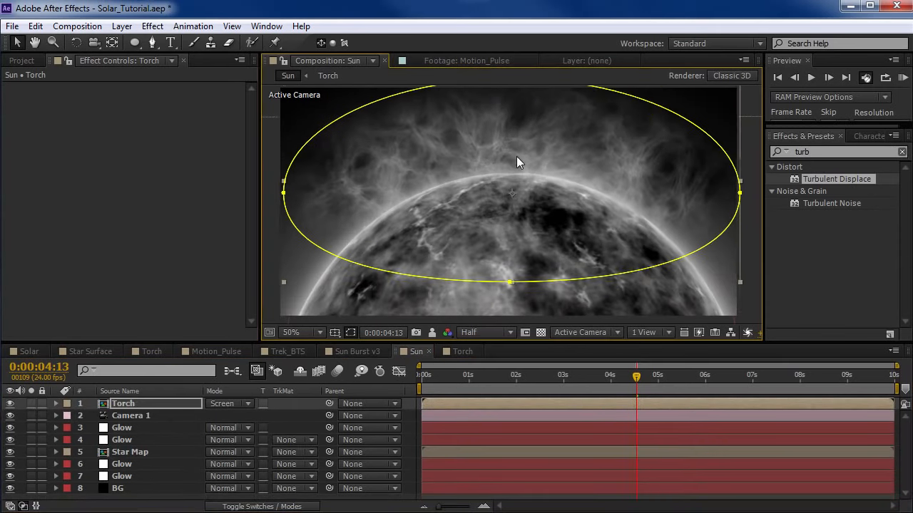
key("F4")
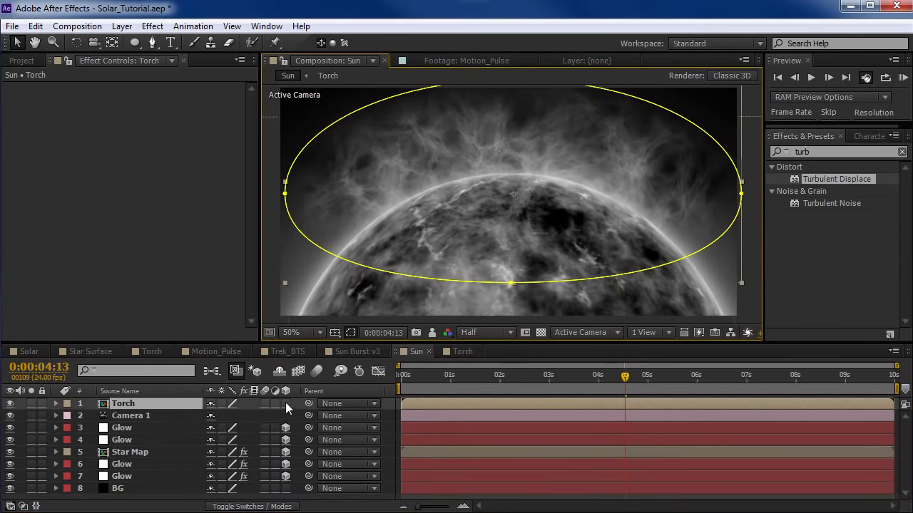
left_click(285, 402)
key("F4")
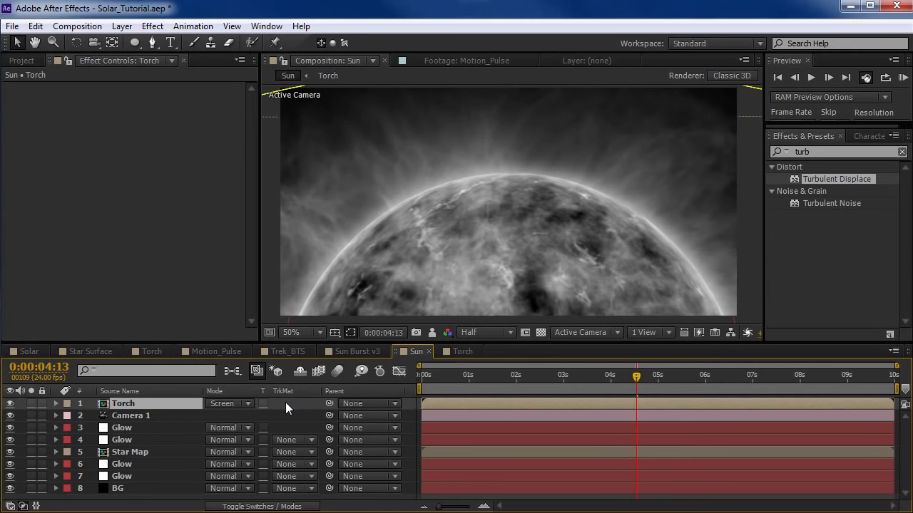
- Scale the Torch layer down to 25% on all three axes
key("comma")
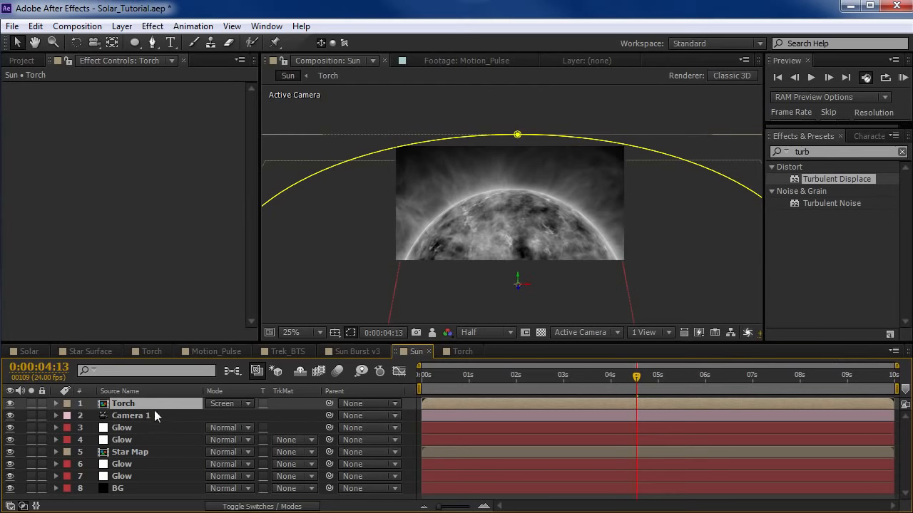
key("alt+shift+s")
left_click_drag(248, 420, 196, 421)
scroll(145, 414, "down", 1)
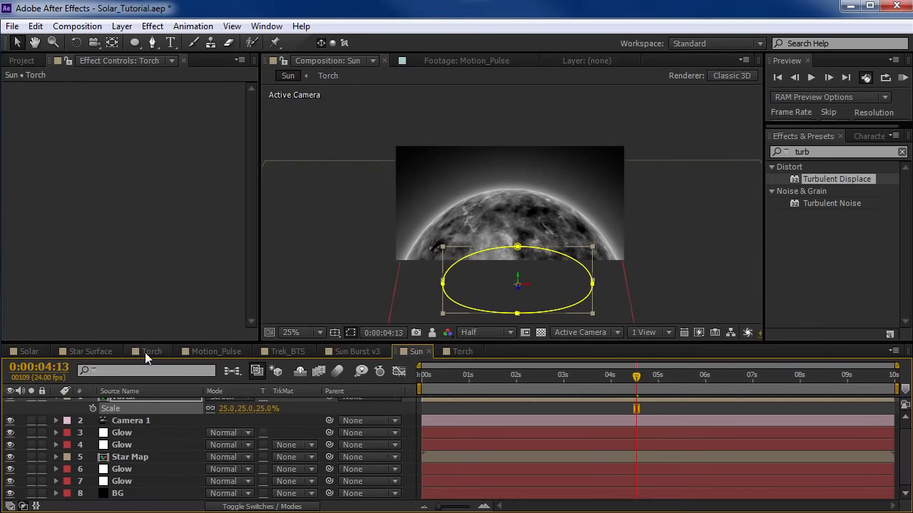
- Move the Torch layer beneath all the Glow and Star Map layers, directly above BG
left_click_drag(145, 342, 136, 280)
left_click_drag(120, 346, 125, 429)
scroll(534, 241, "up", 2)
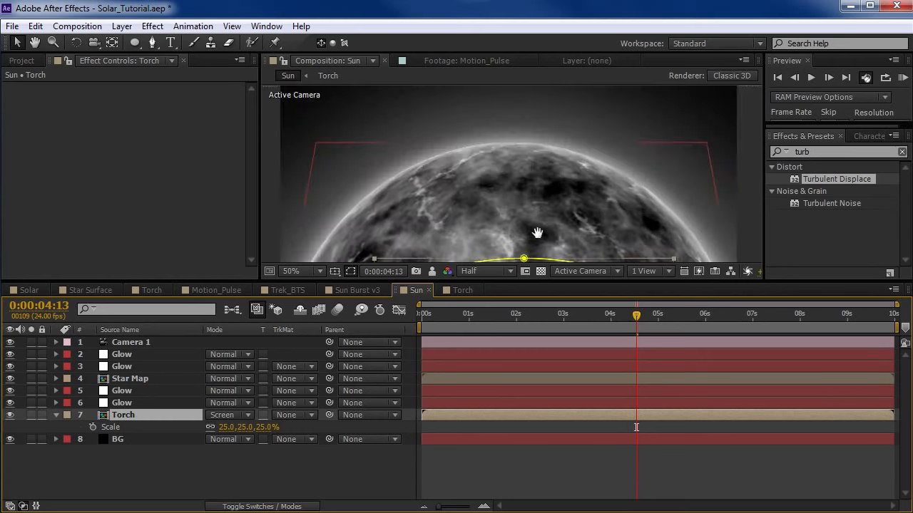
left_click_drag(527, 230, 549, 184)
key("space")
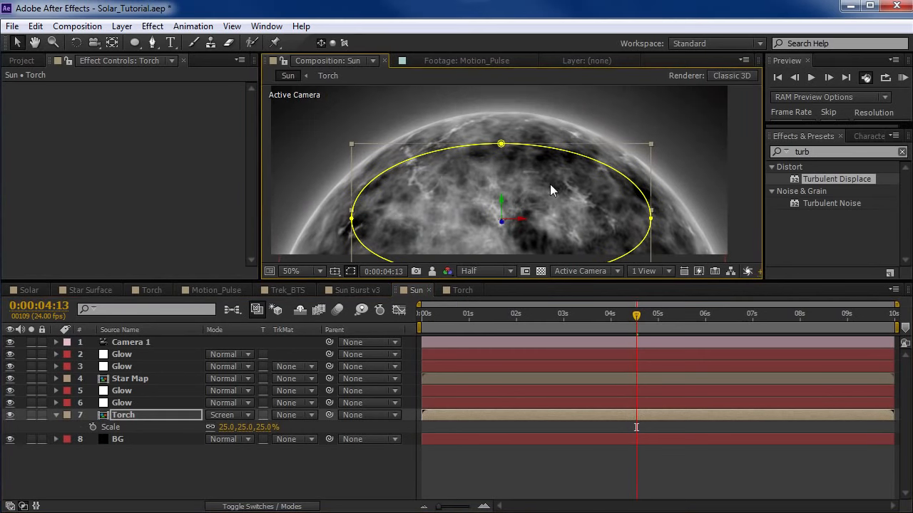
mouse_move(553, 209)
left_mouse_down()
mouse_move(545, 169)
mouse_move(558, 186)
mouse_move(549, 195)
left_mouse_up()
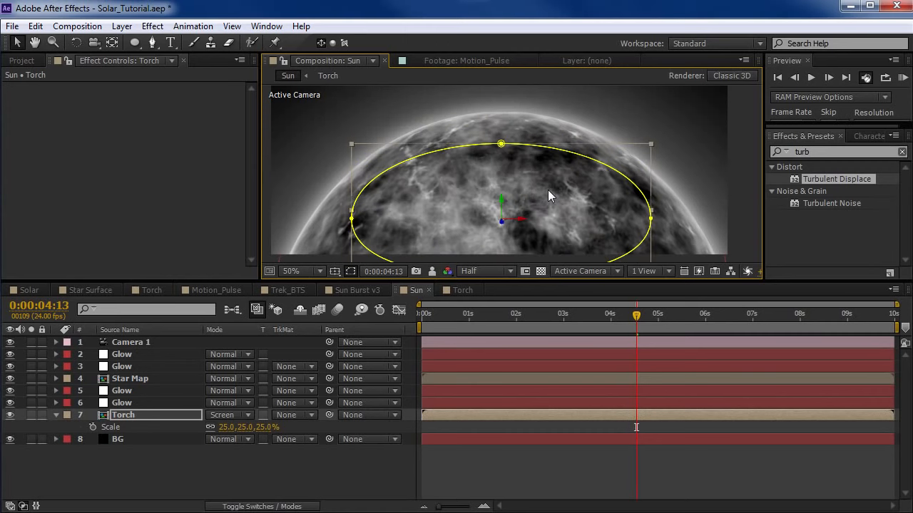
- Create a new adjustment layer and place it directly above the Torch layer, beneath the lowest Glow layer
left_click(122, 26)
mouse_move(143, 43)
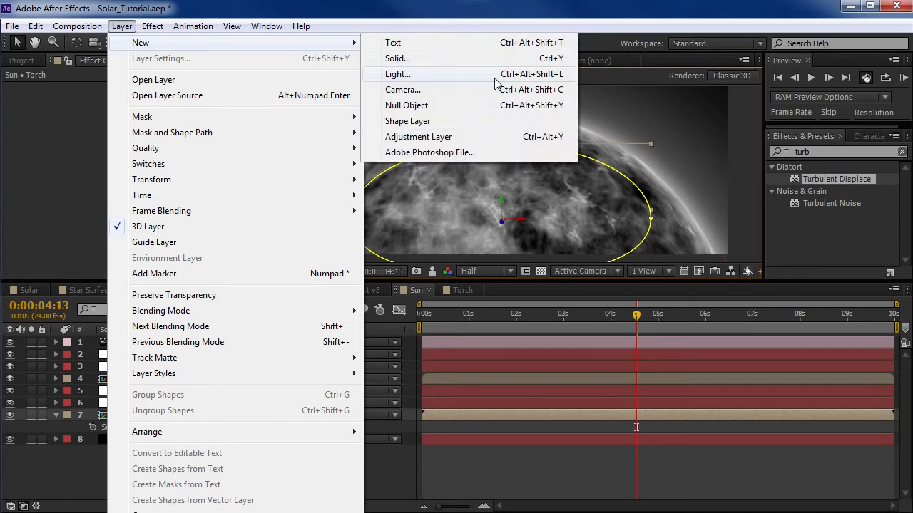
left_click(411, 142)
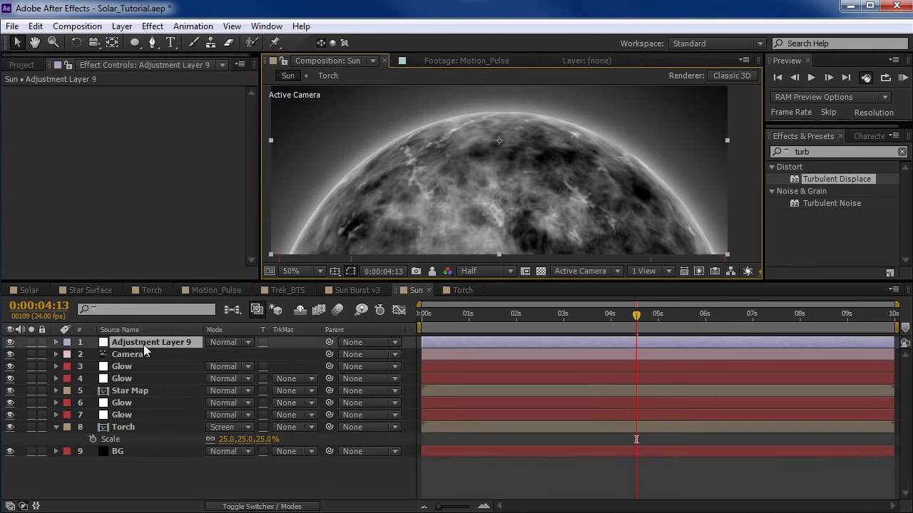
key("F4")
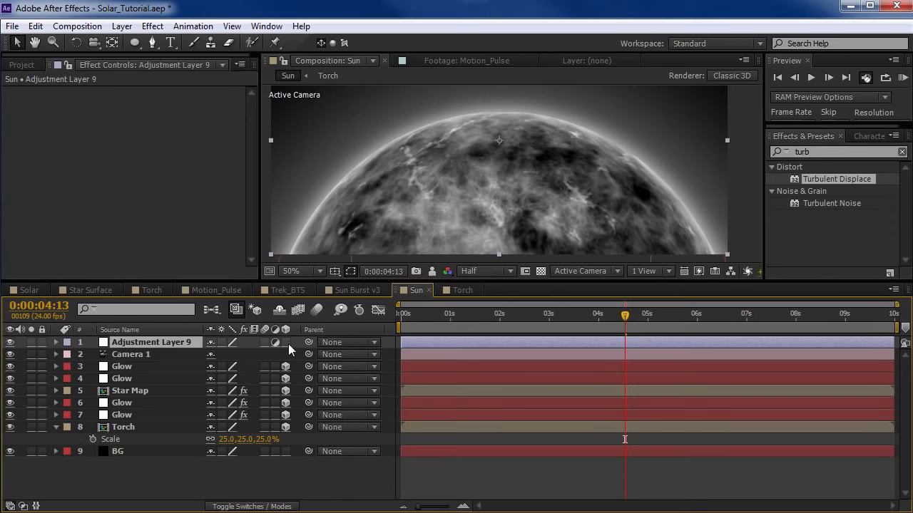
left_click_drag(154, 346, 139, 426)
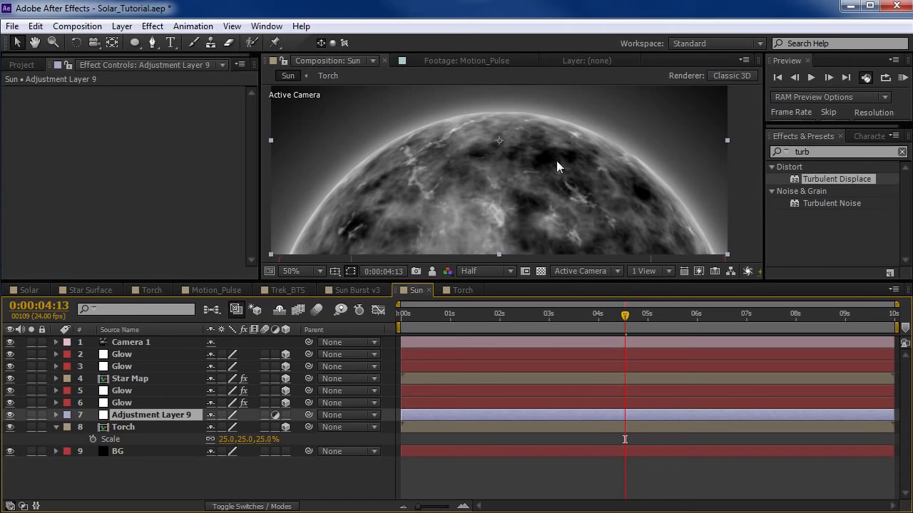
- Rename the new adjustment layer __DIVIDER__ and give it a yellow label color
key("Return")
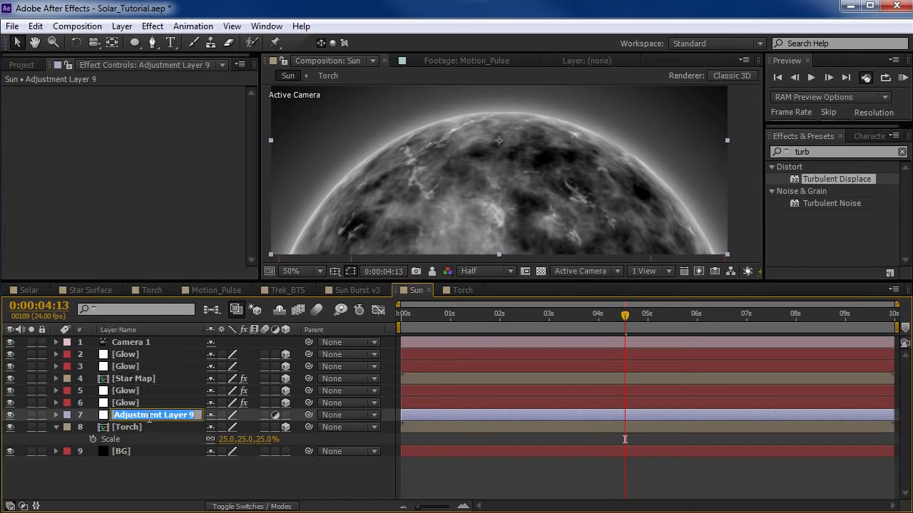
key("BackSpace")
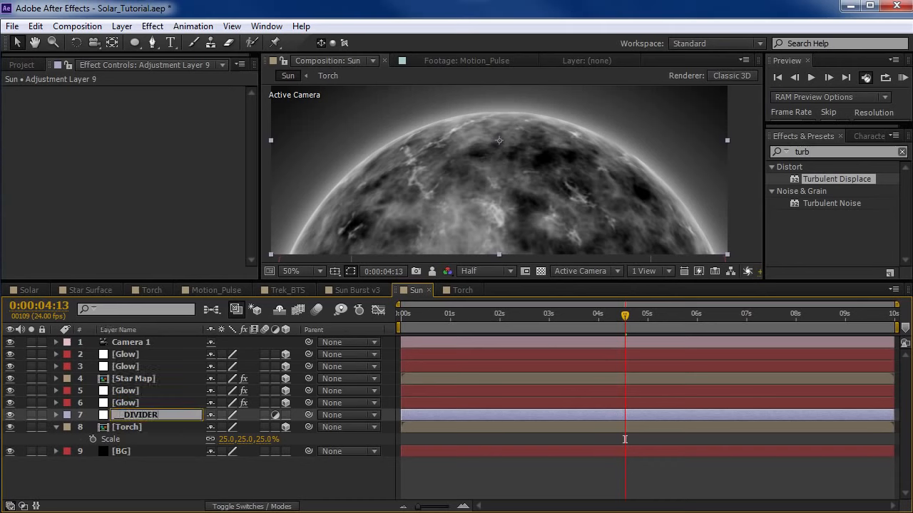
left_click(67, 415)
left_click(95, 474)
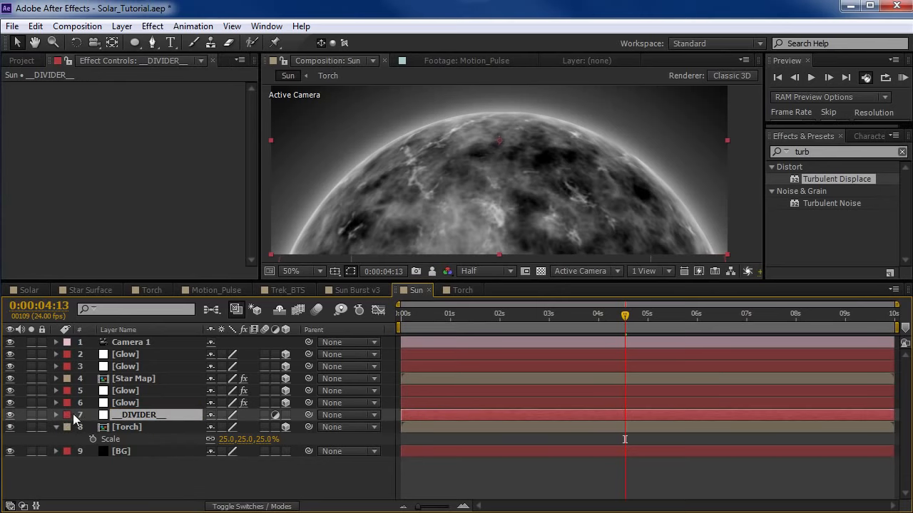
left_click(67, 415)
left_click(111, 491)
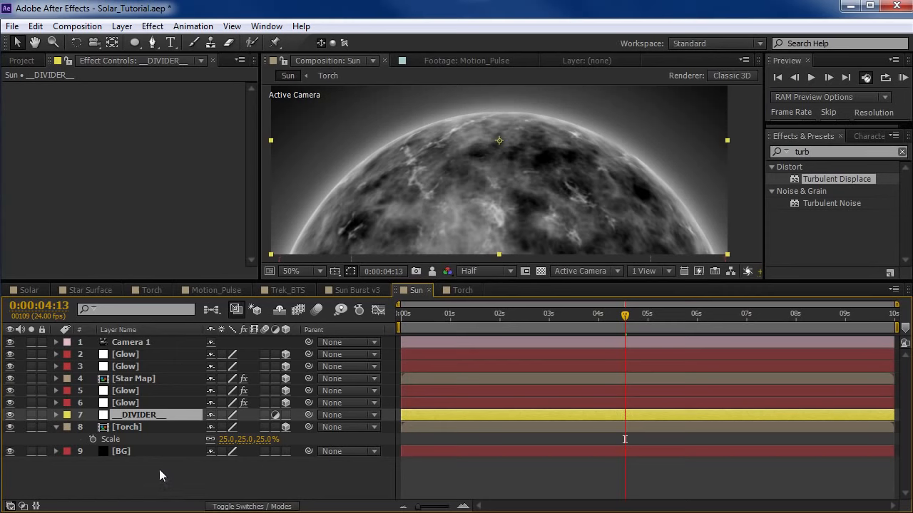
- Raise the Torch layer so its flares extend beyond the sun's upper edge, and check it at other frames
left_click(133, 428)
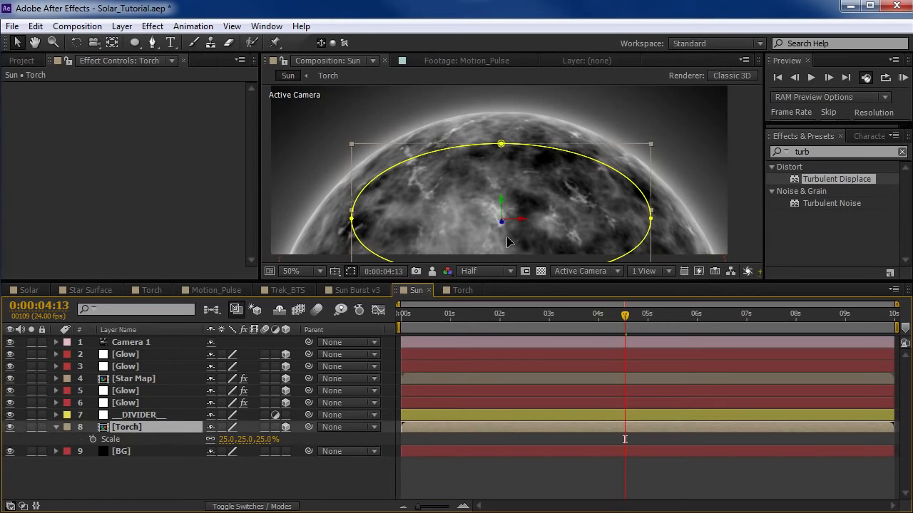
left_click_drag(507, 243, 508, 190)
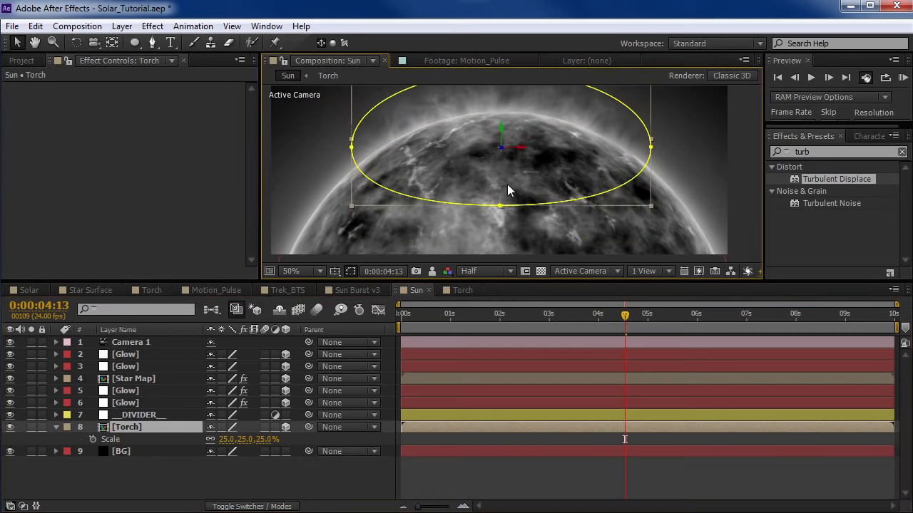
left_click_drag(564, 178, 571, 216)
left_click_drag(540, 284, 532, 338)
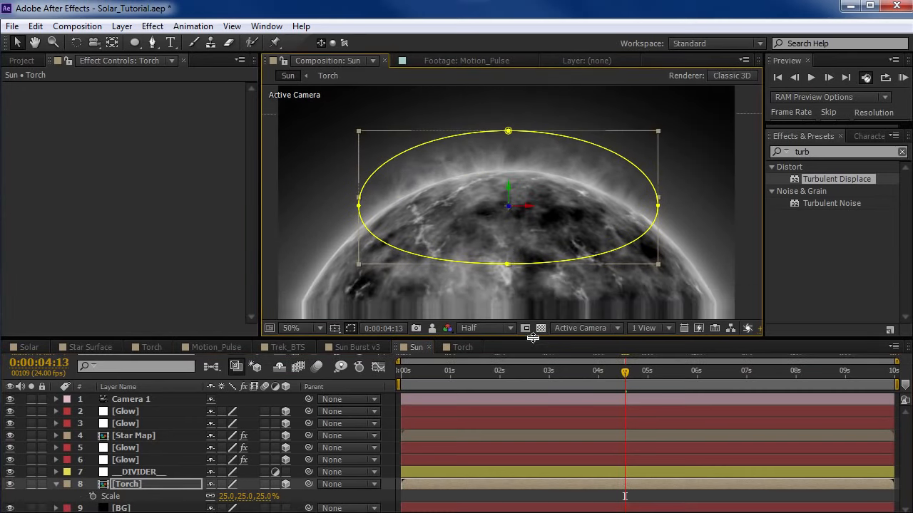
left_click_drag(502, 372, 427, 378)
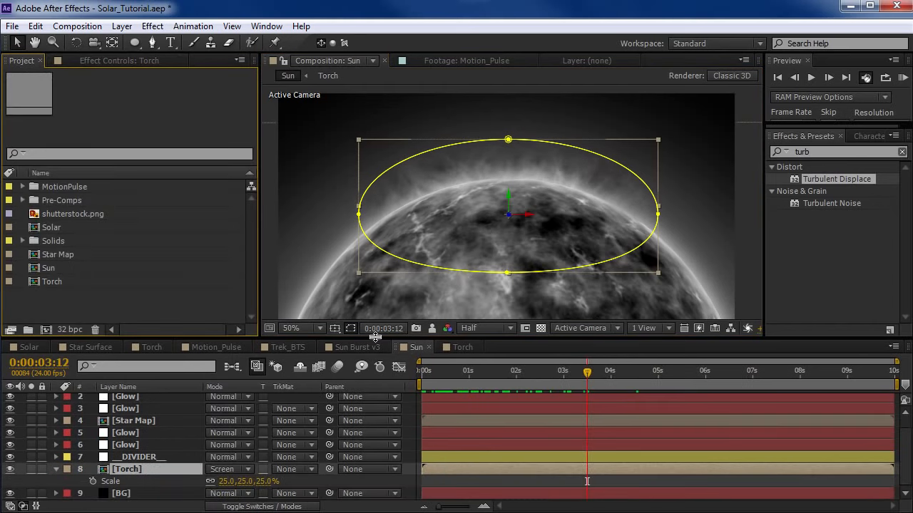
- Set the blending mode of all four Glow layers to Screen
left_click(125, 398)
scroll(150, 411, "up", 1)
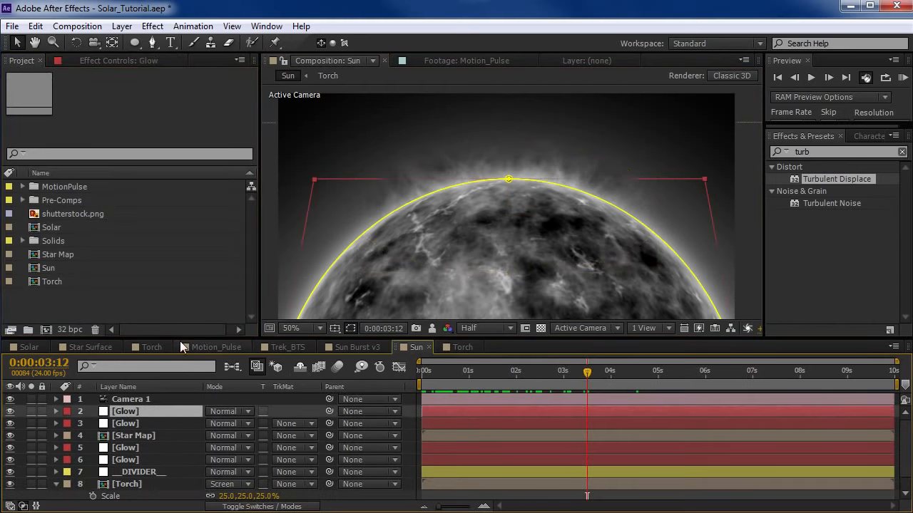
left_click_drag(181, 337, 181, 300)
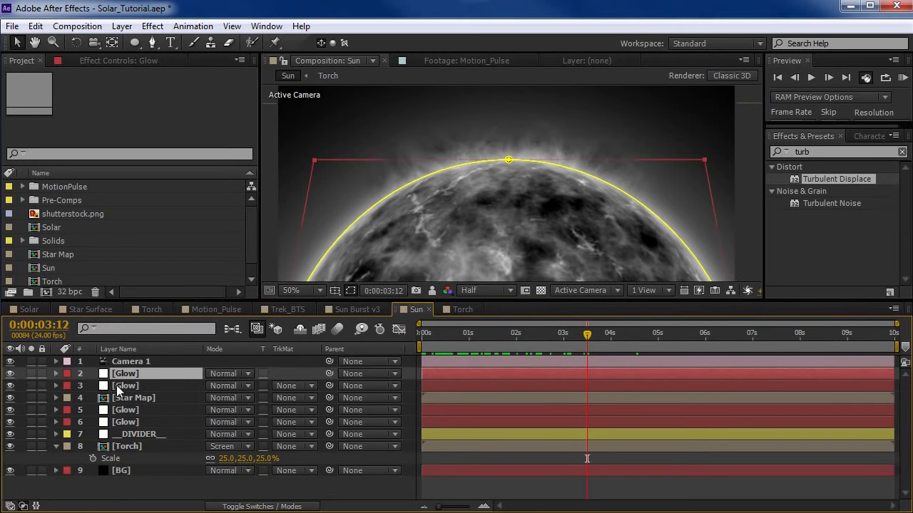
left_click(121, 386, "ctrl")
left_click(132, 410, "ctrl")
left_click(133, 422, "ctrl")
left_click(228, 385)
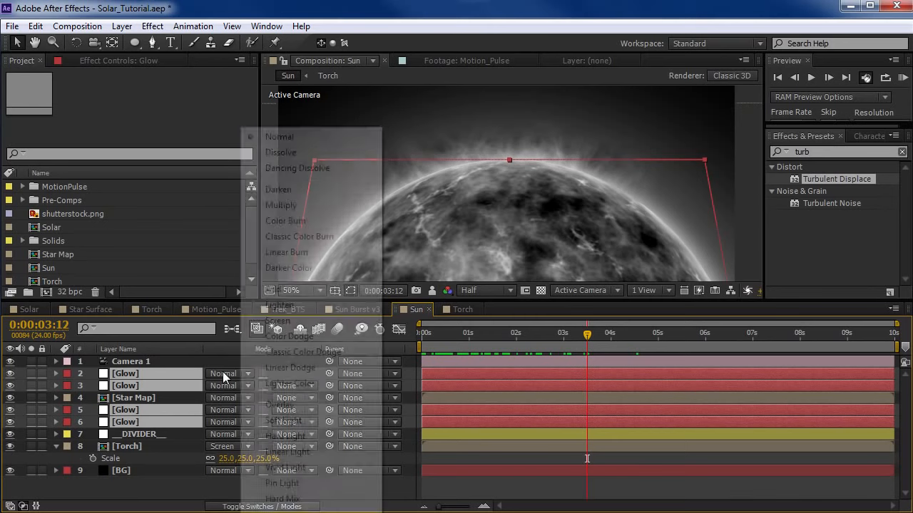
left_click(285, 320)
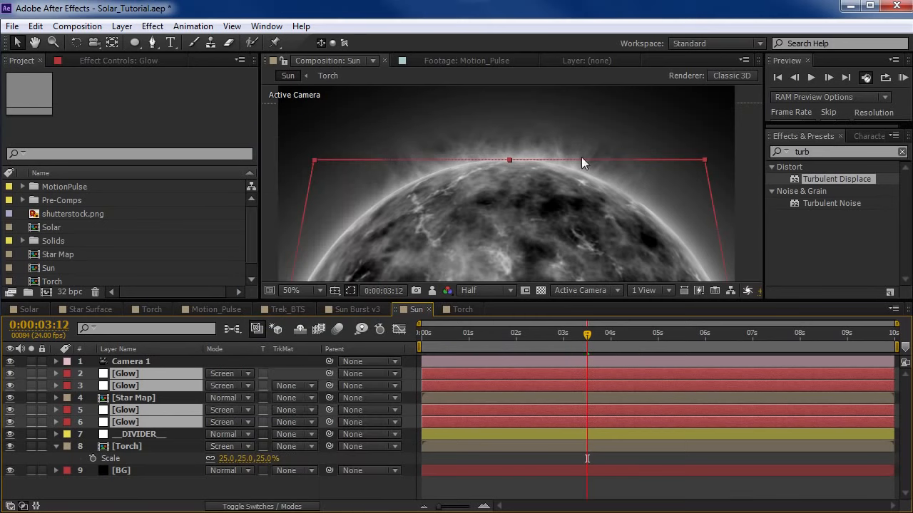
- Inspect the flares at the sun's edge, and set Fractal Noise Overflow to Clip on the solid inside the Torch composition
left_click(140, 448)
scroll(500, 173, "up", 1)
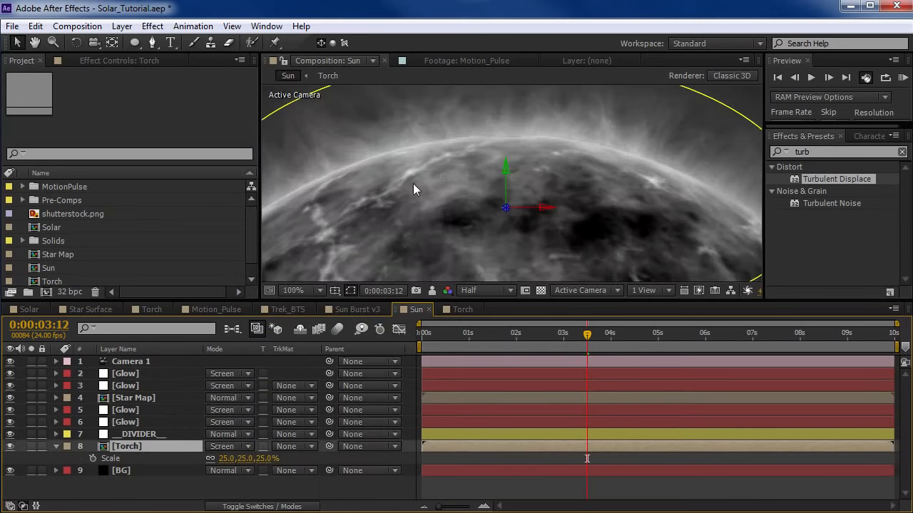
key("space")
left_click_drag(368, 137, 487, 218)
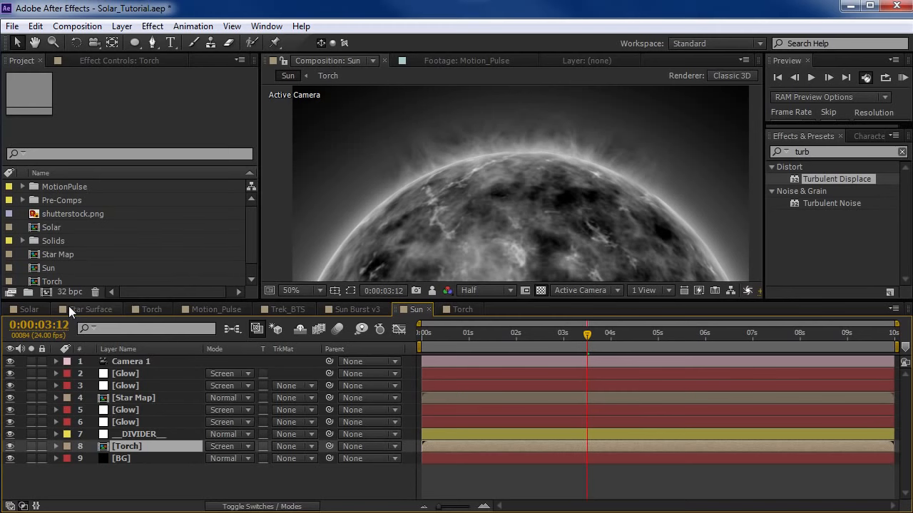
left_click(461, 310)
left_click(132, 363)
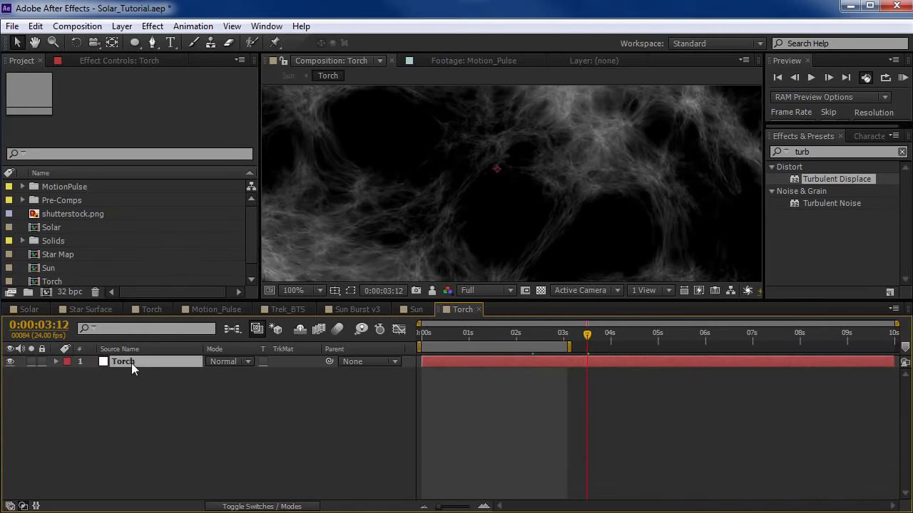
left_click(91, 60)
left_click(64, 88)
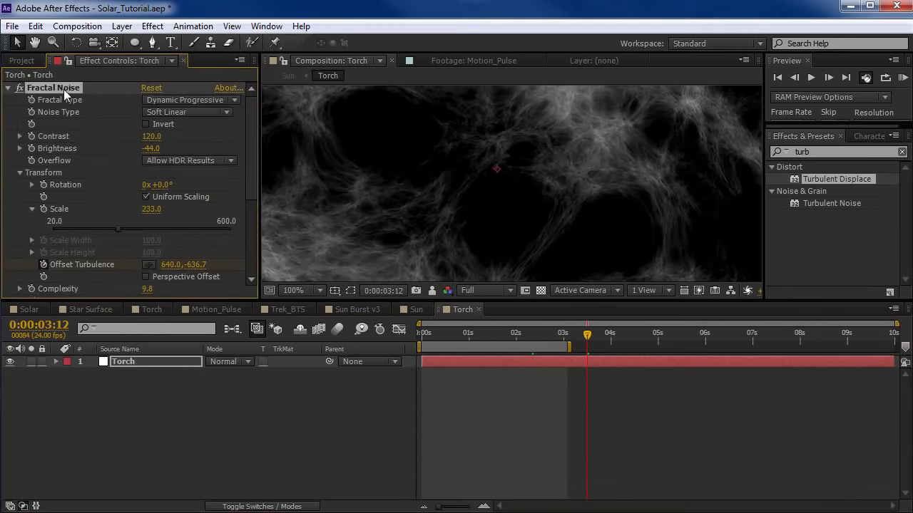
left_click(187, 162)
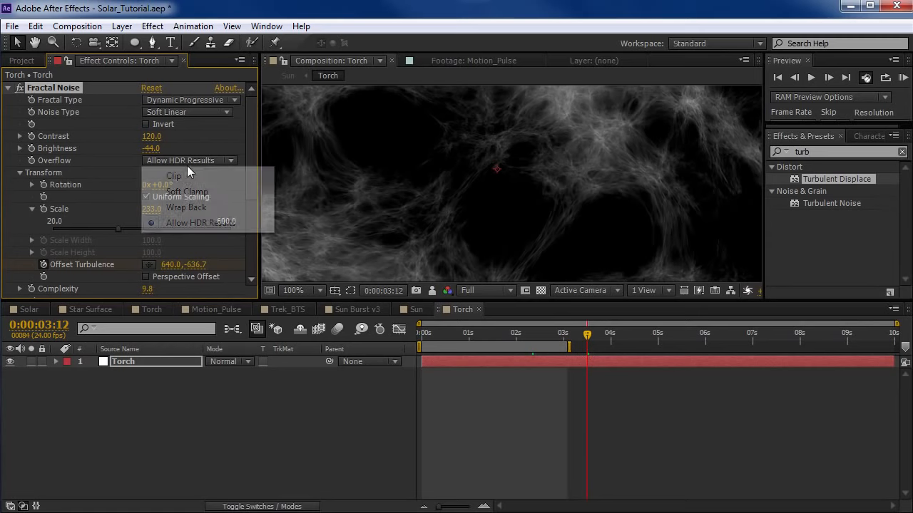
left_click(182, 177)
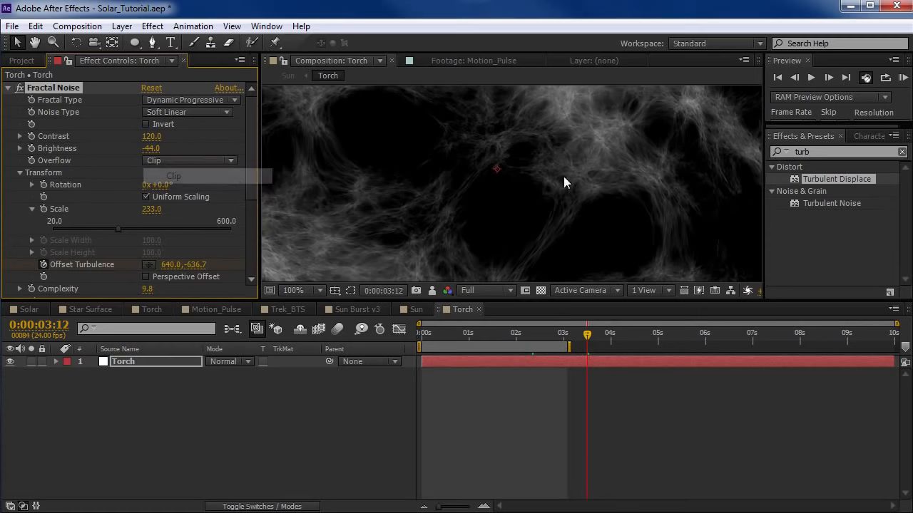
scroll(497, 209, "down", 2)
left_click(415, 309)
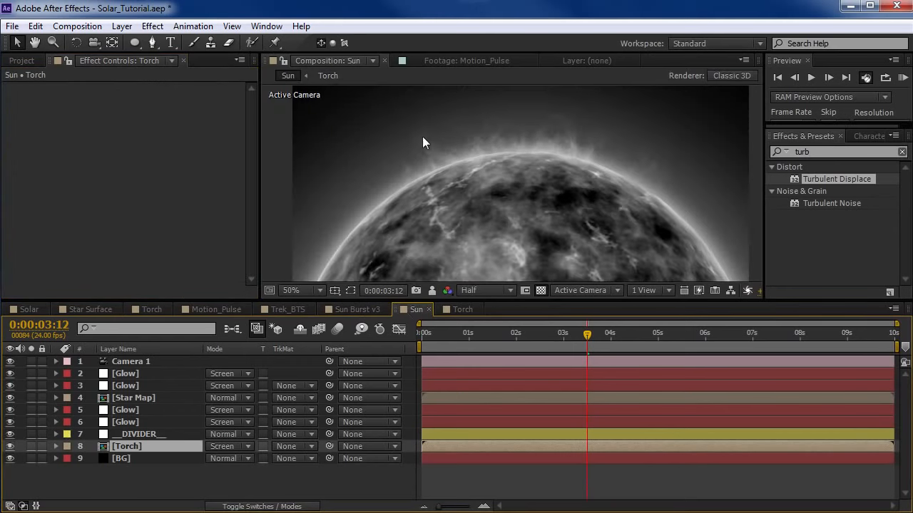
- In the Star Map composition, set Fractal Noise Overflow to Clip on the second and third Star Map layers
double_click(134, 397)
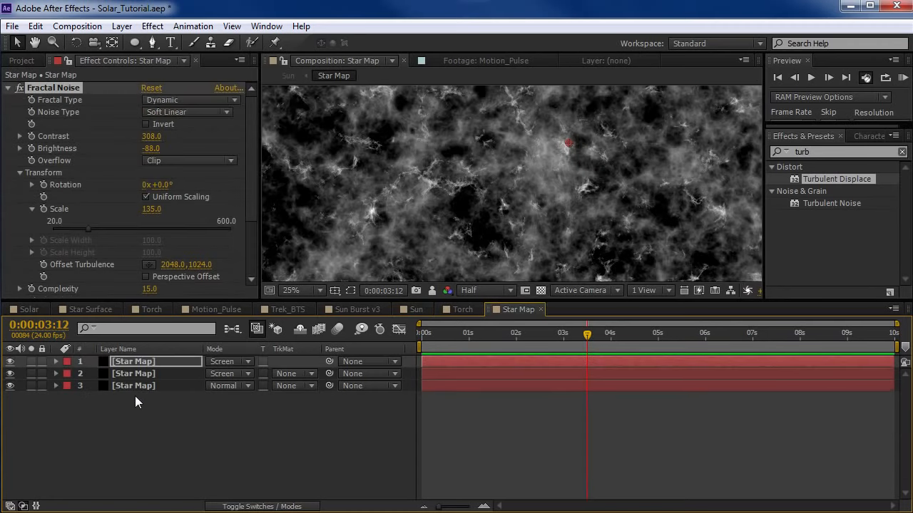
left_click(132, 362)
left_click(142, 373)
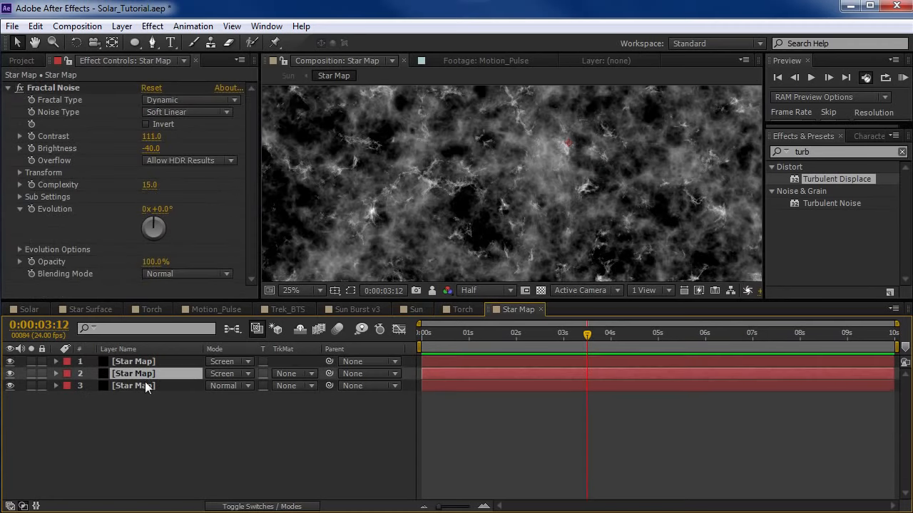
left_click(189, 164)
left_click(173, 176)
left_click(133, 386)
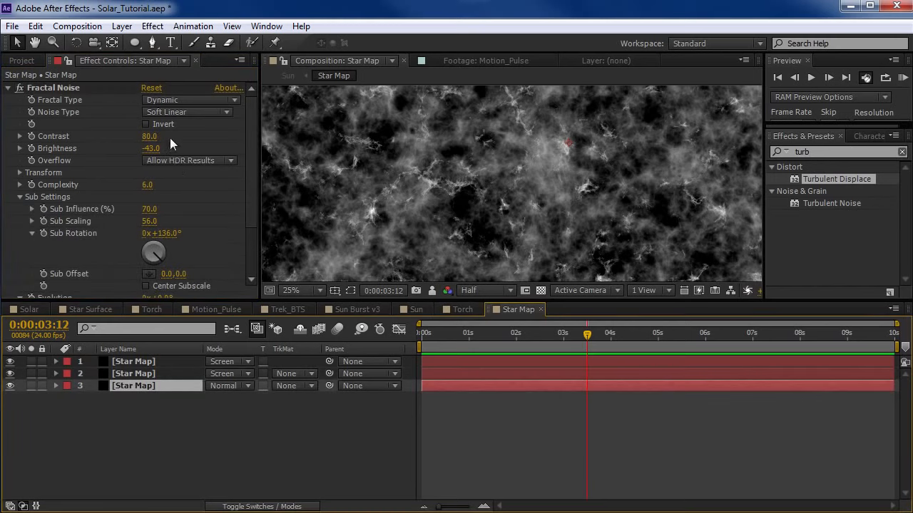
left_click(187, 161)
left_click(177, 176)
left_click(146, 373)
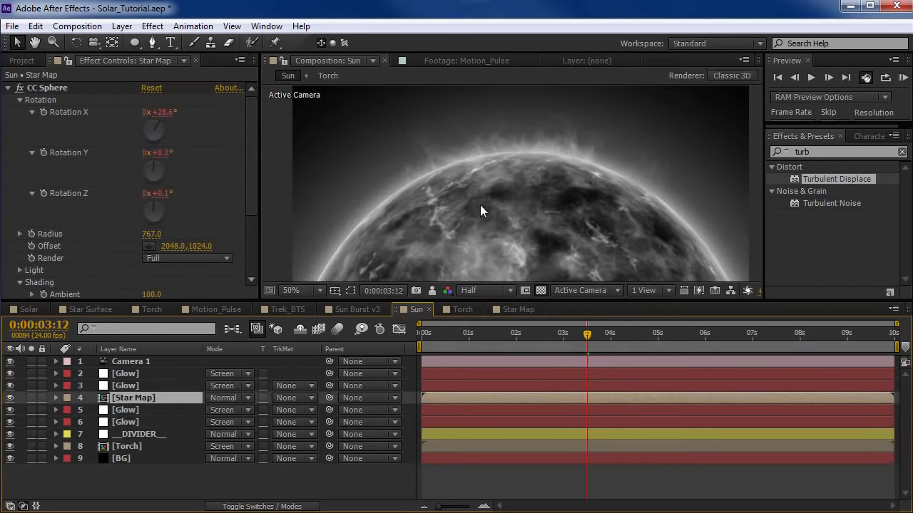
- Add an adjustment layer at the top of the Sun composition and apply the Curves effect to it
left_click(122, 26)
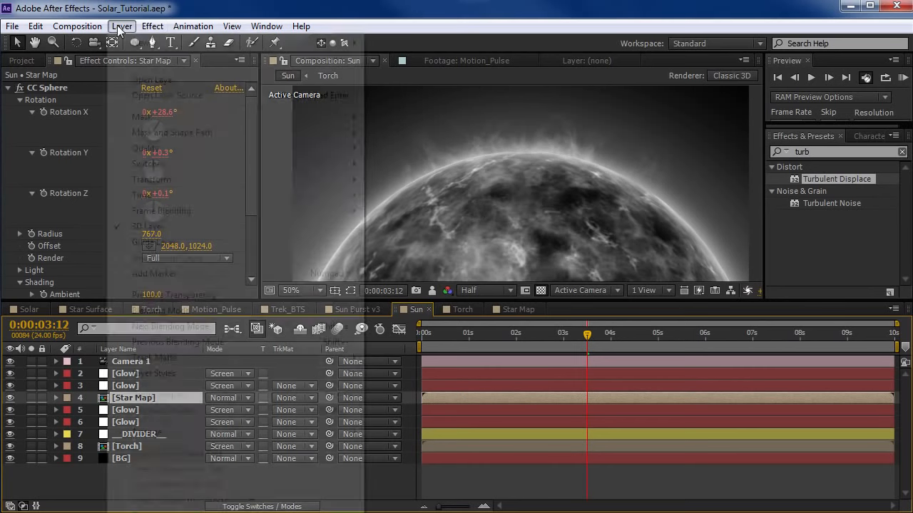
mouse_move(214, 43)
left_click(422, 137)
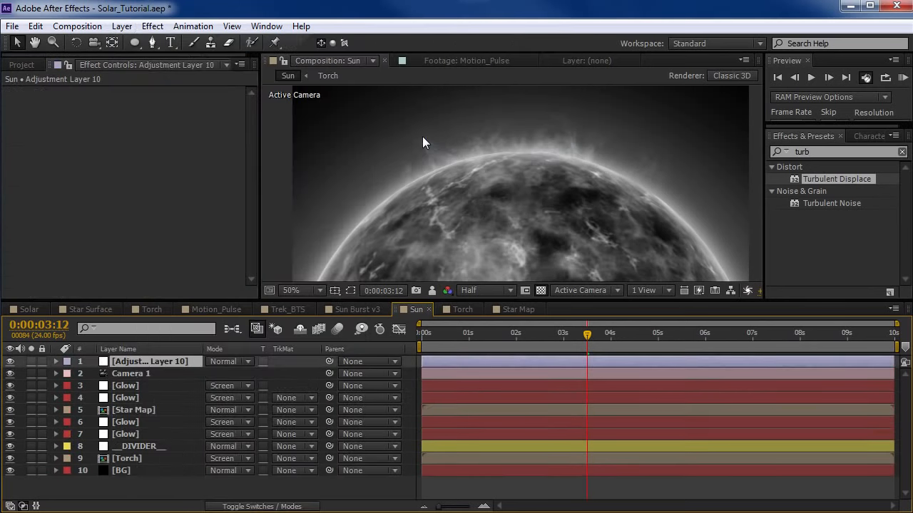
left_click(152, 26)
mouse_move(246, 158)
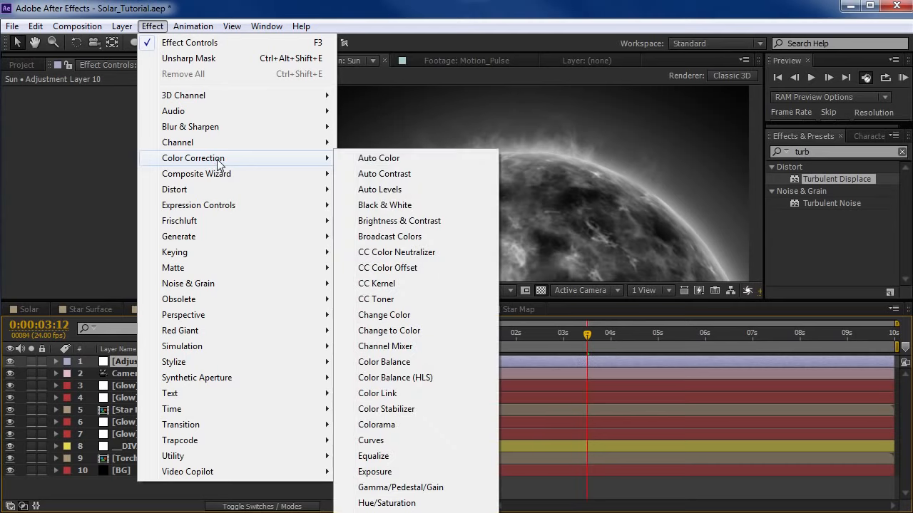
left_click(399, 441)
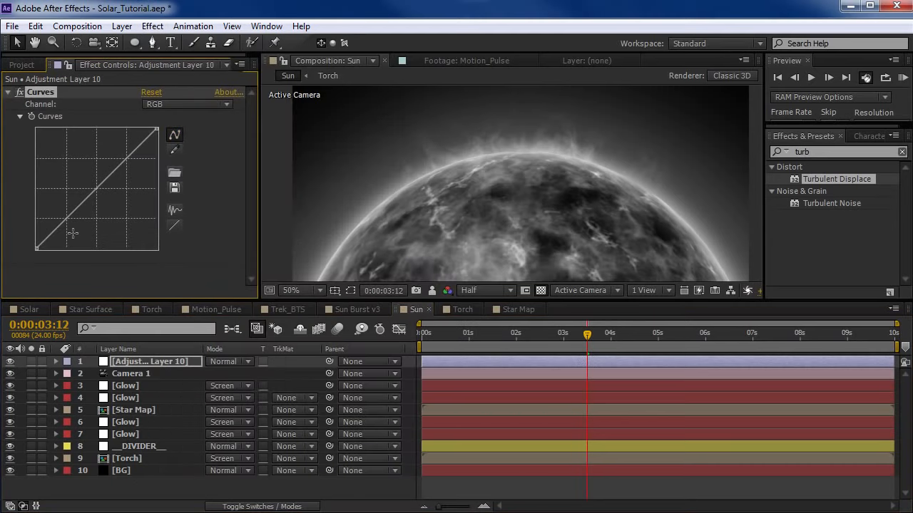
- Tint the sun orange in the adjustment layer's Curves by raising red, lowering blue, and lowering green's shadows while raising its highlights
left_click(161, 104)
left_click(175, 139)
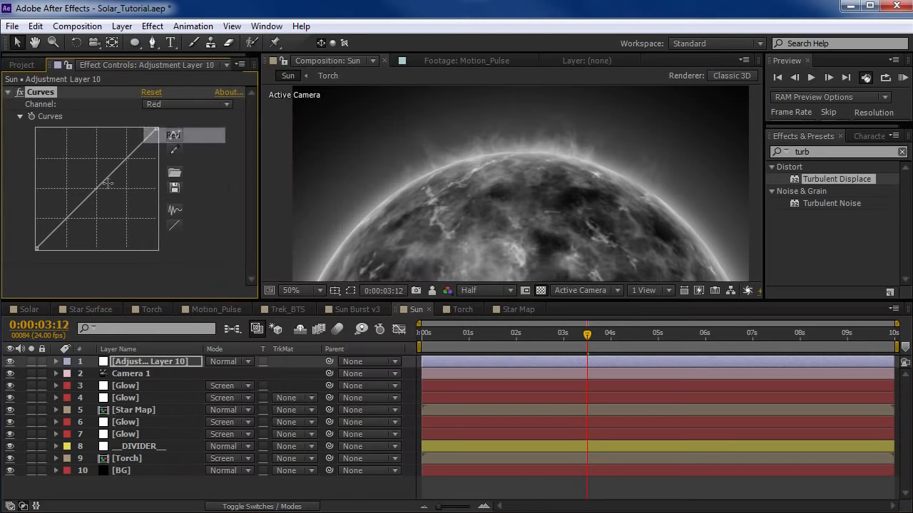
left_click_drag(86, 203, 72, 185)
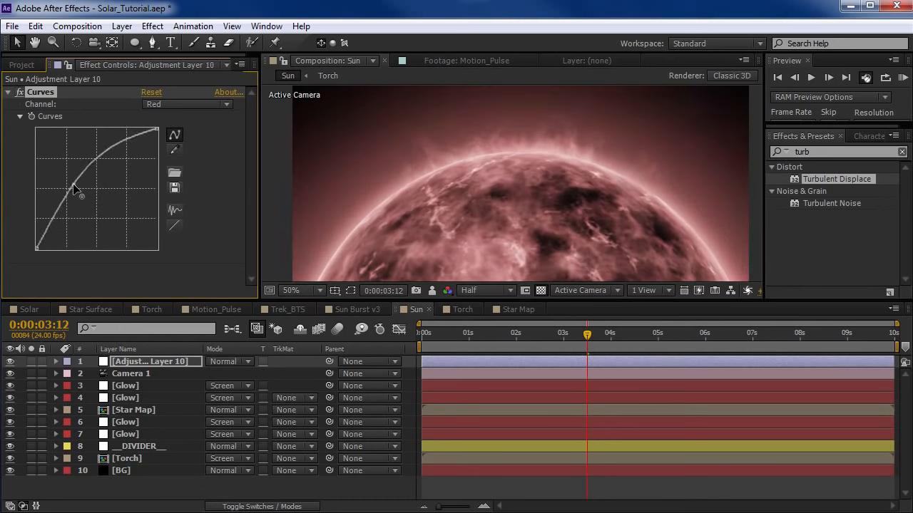
left_click(169, 102)
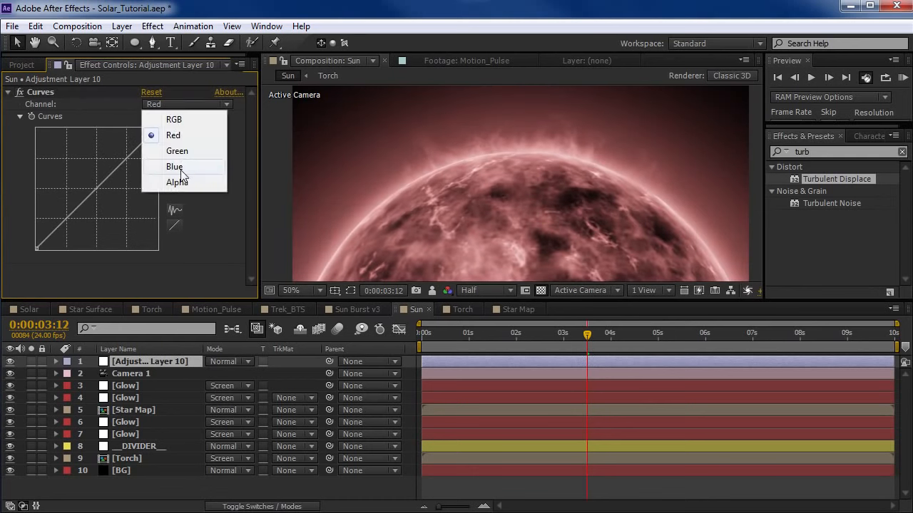
left_click(175, 167)
left_click_drag(86, 206, 68, 228)
left_click(156, 107)
left_click(176, 152)
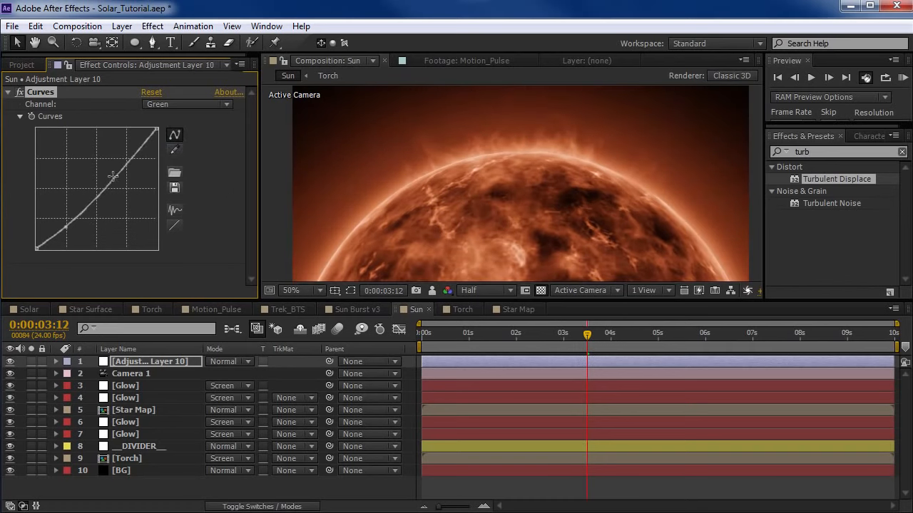
left_click_drag(112, 176, 110, 169)
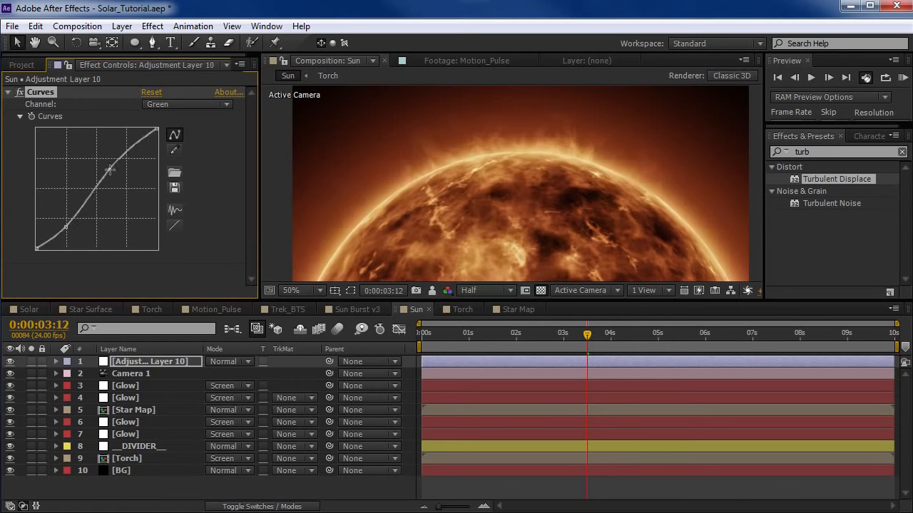
- Increase the overall contrast by shaping the adjustment layer's RGB curve with brighter highlights and restrained midtones
left_click(163, 104)
left_click(175, 122)
mouse_move(70, 217)
left_mouse_down()
mouse_move(77, 222)
mouse_move(70, 213)
left_mouse_up()
left_click_drag(99, 182, 127, 144)
key("ctrl+z")
left_click_drag(105, 177, 101, 174)
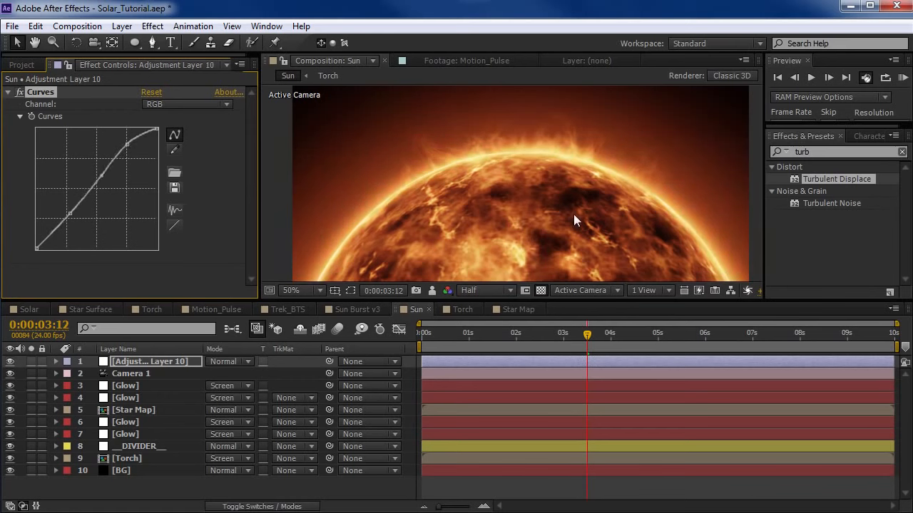
- Inspect the Star Map layer on its own, and apply Curves to it with the RGB midtones pulled down to darken the surface
left_click(138, 412)
left_click(31, 409)
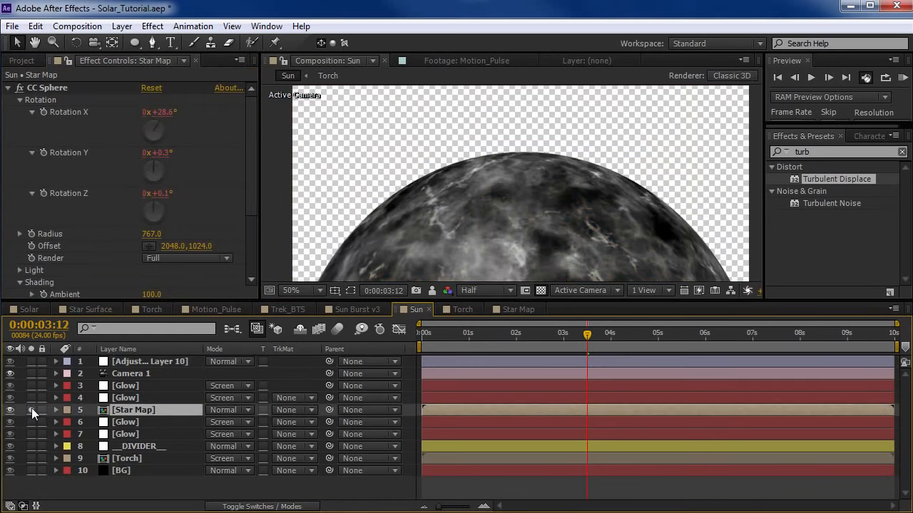
left_click(32, 408)
left_click(8, 87)
left_click(47, 87)
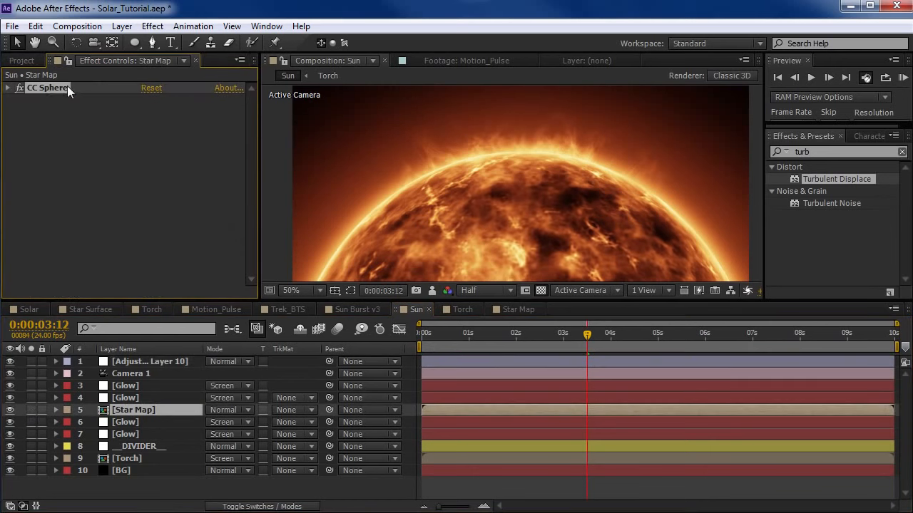
left_click(152, 25)
mouse_move(205, 166)
left_click(417, 438)
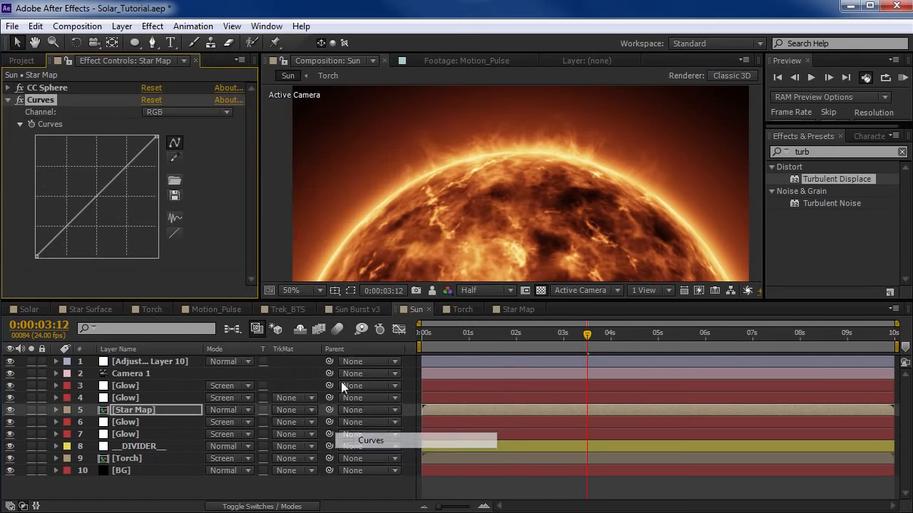
left_click_drag(81, 228, 83, 229)
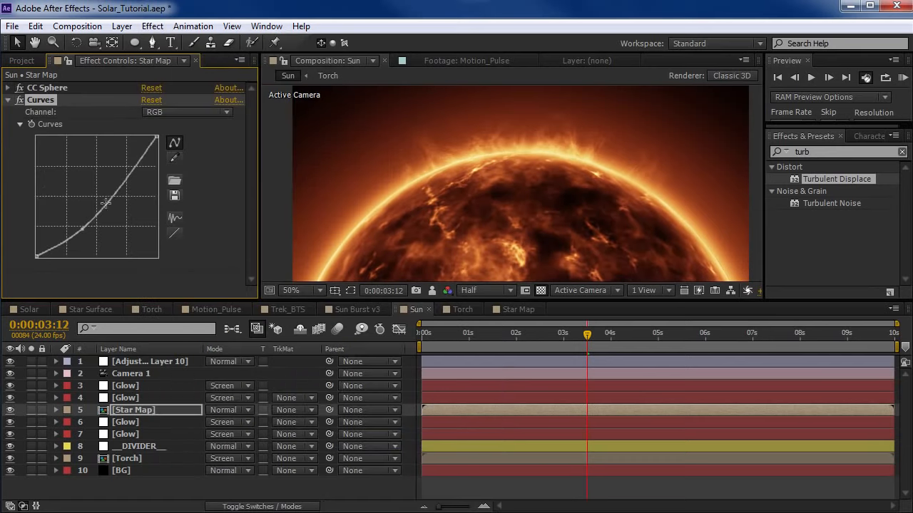
left_click_drag(107, 199, 122, 189)
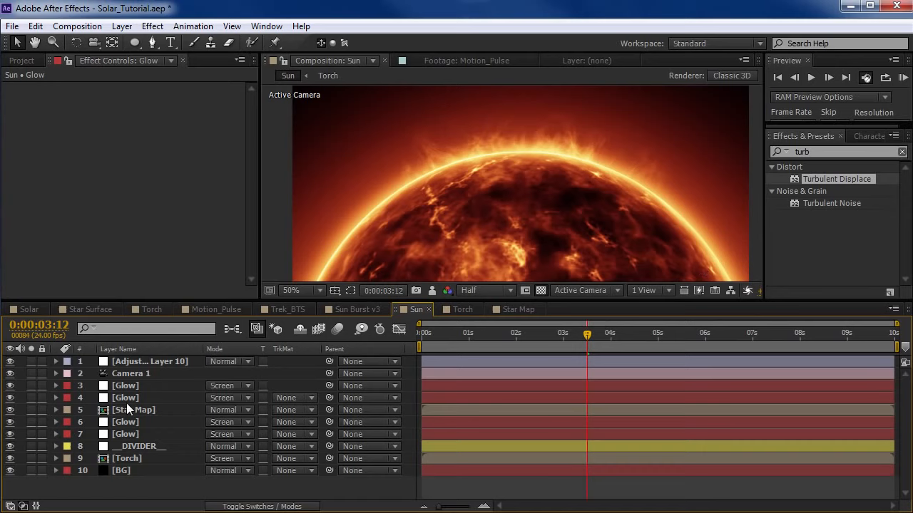
- Duplicate the Glow layer just above Star Map, set the copy's Mask 2 Feather to 256 pixels, and check other frames
left_click(59, 397)
left_click(10, 398)
left_click(10, 398)
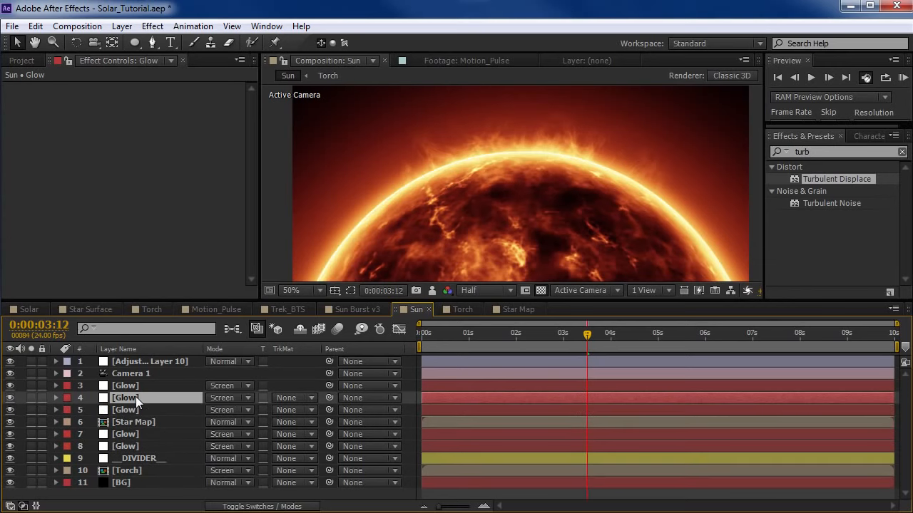
key("f")
left_click_drag(241, 446, 354, 441)
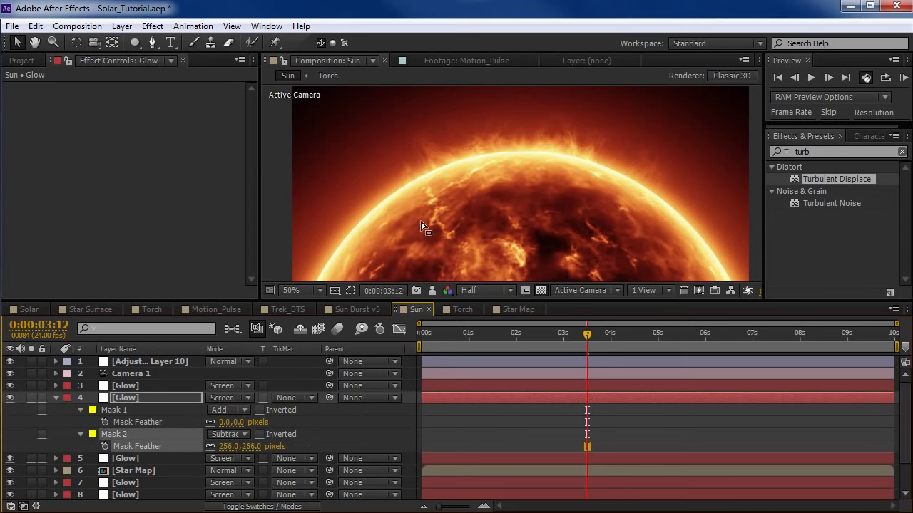
left_click_drag(445, 332, 563, 341)
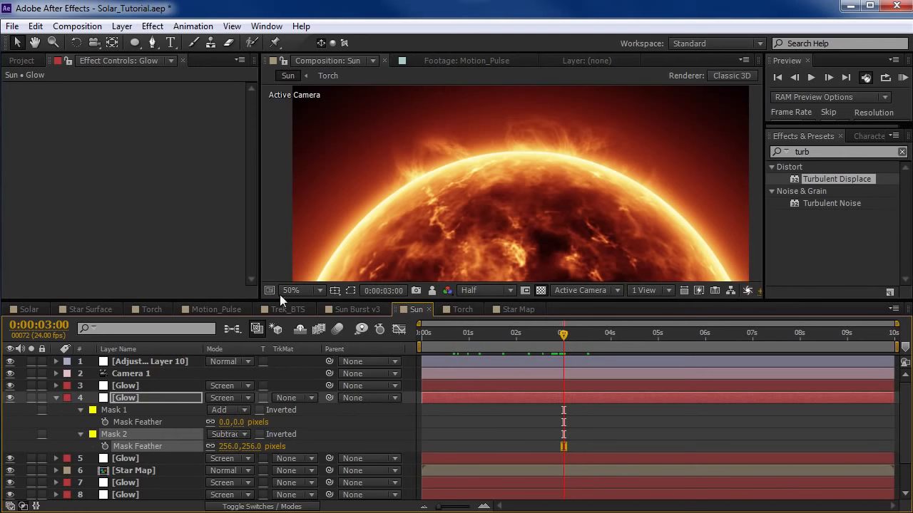
left_click(55, 398)
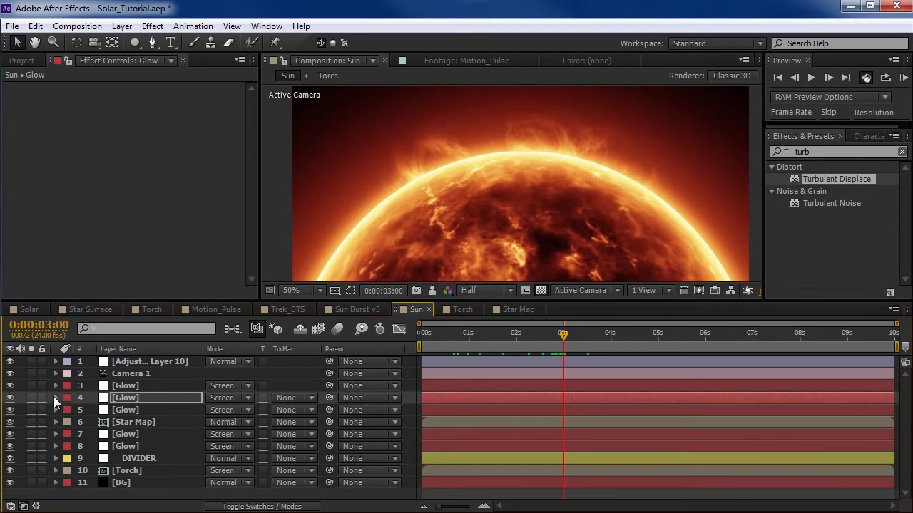
- In the Star Map composition, animate the third layer's Fractal Noise Evolution with the expression time*90 and check the motion
left_click(516, 311)
scroll(459, 182, "down", 1)
left_click(416, 309)
double_click(138, 423)
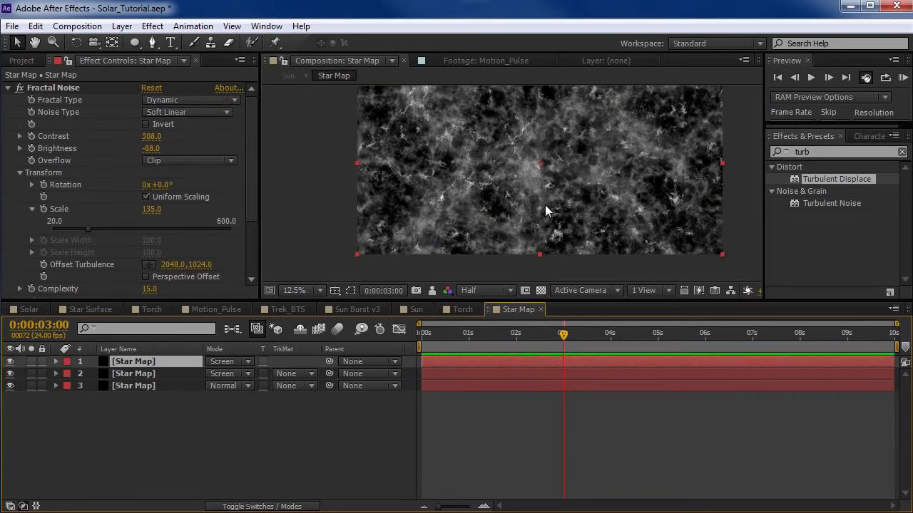
scroll(545, 204, "up", 1)
key("space")
left_click_drag(485, 158, 473, 214)
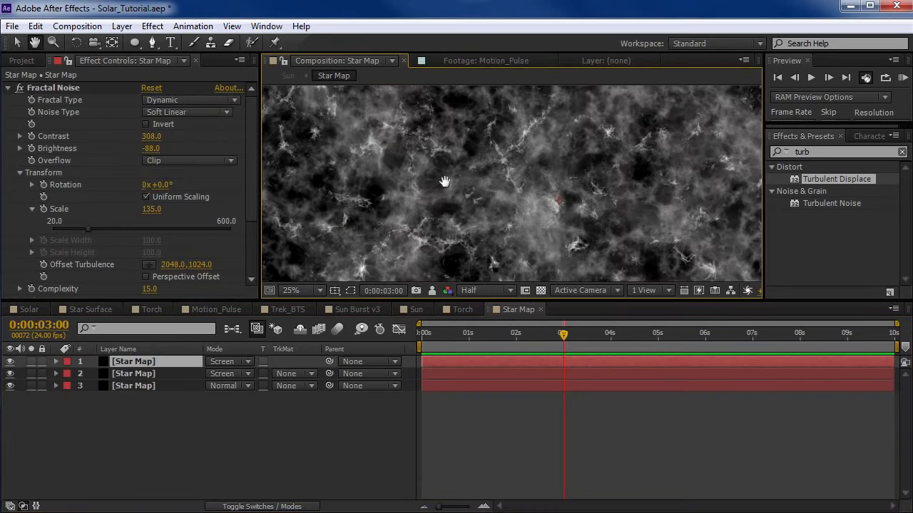
left_click(132, 389)
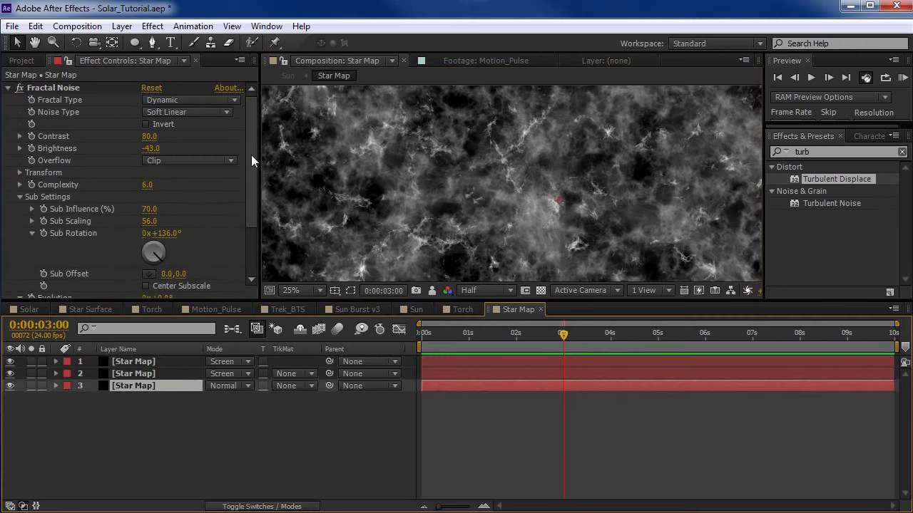
left_click_drag(251, 155, 246, 201)
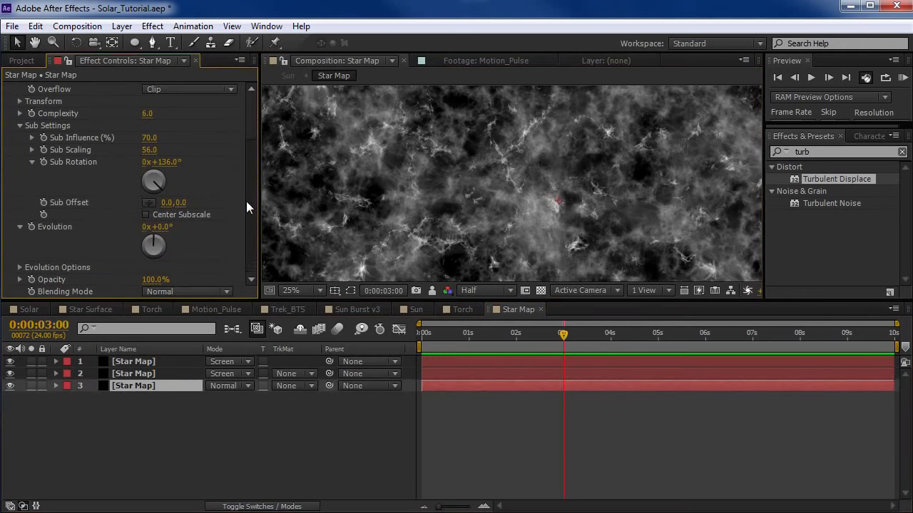
left_click(20, 127)
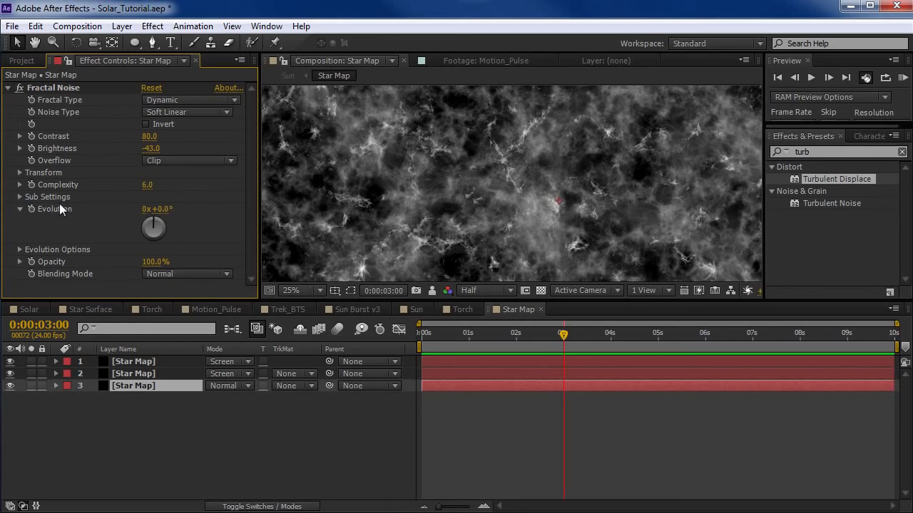
left_click(31, 209, "alt")
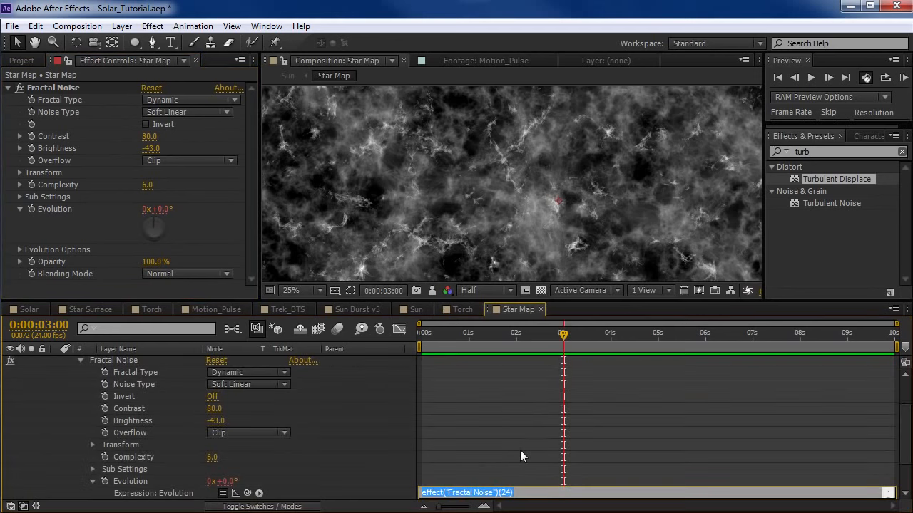
type("time*90")
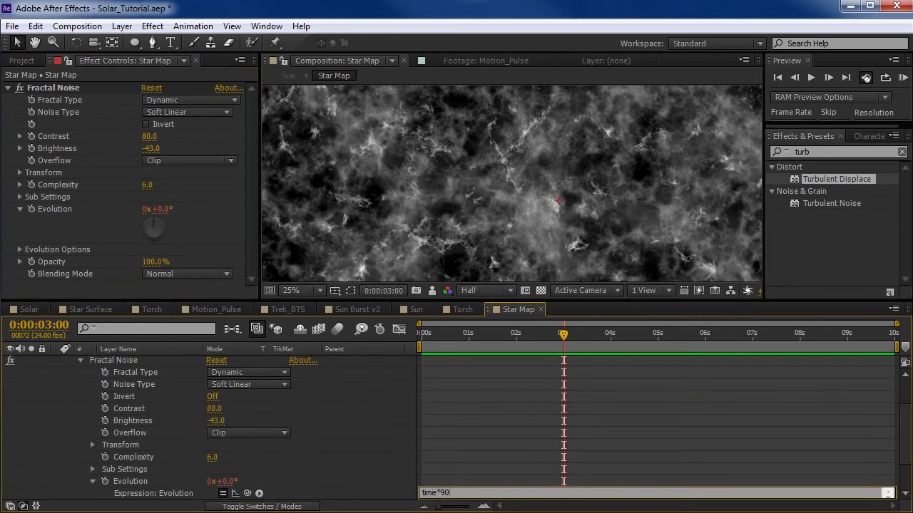
left_click(520, 449)
left_click_drag(462, 332, 564, 342)
scroll(80, 375, "up", 3)
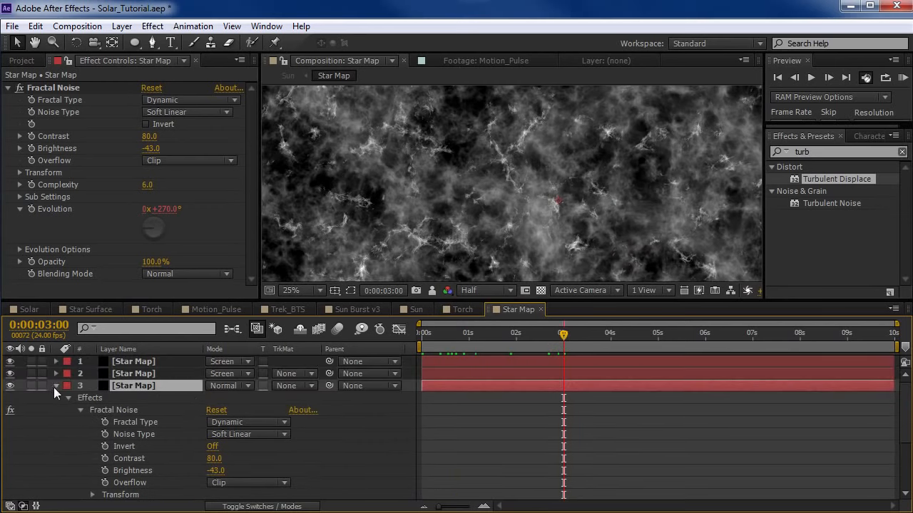
left_click(56, 386)
- Animate the second Star Map layer's Fractal Noise Evolution with the expression time*140 and check the motion
left_click(141, 374)
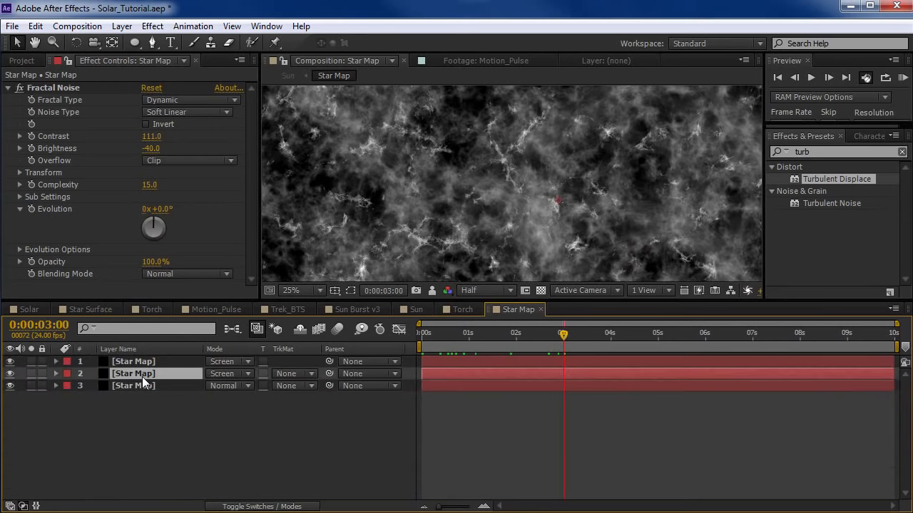
left_click(56, 374)
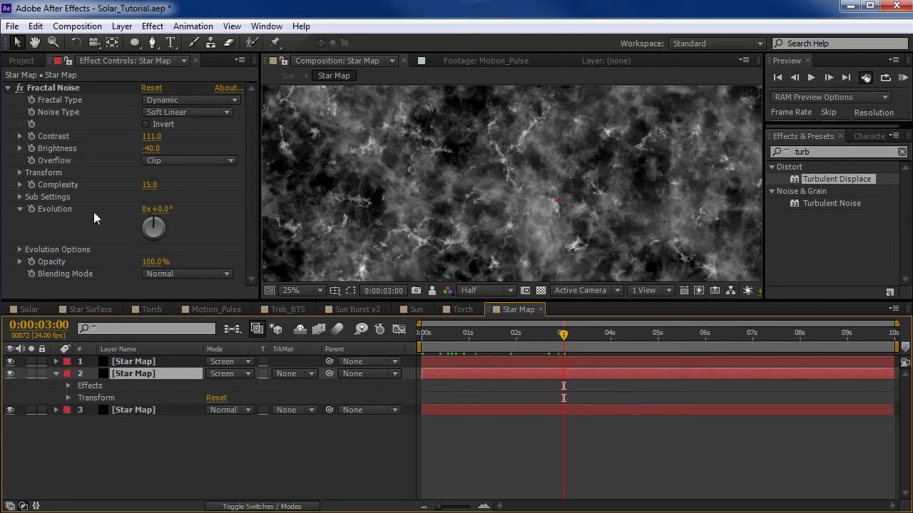
left_click(33, 208, "alt")
type("time*")
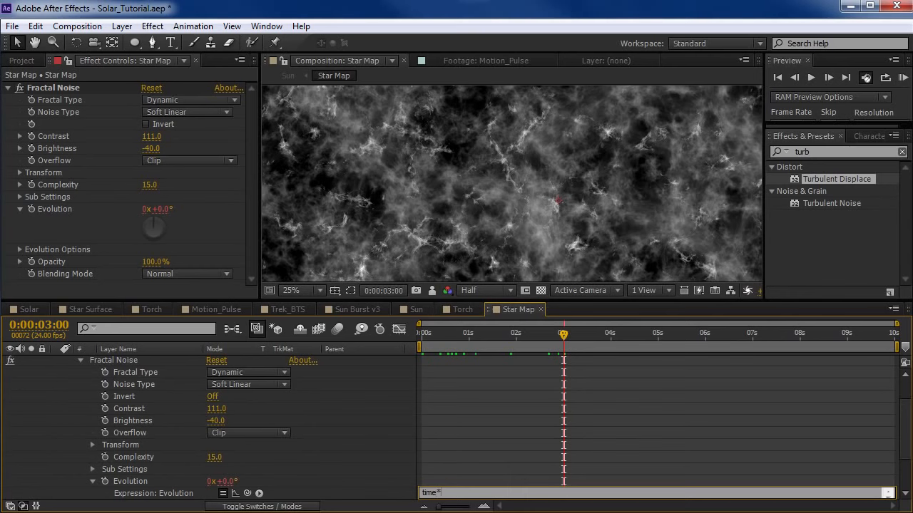
type("140")
left_click(525, 485)
left_click_drag(431, 334, 462, 335)
left_click_drag(478, 335, 482, 336)
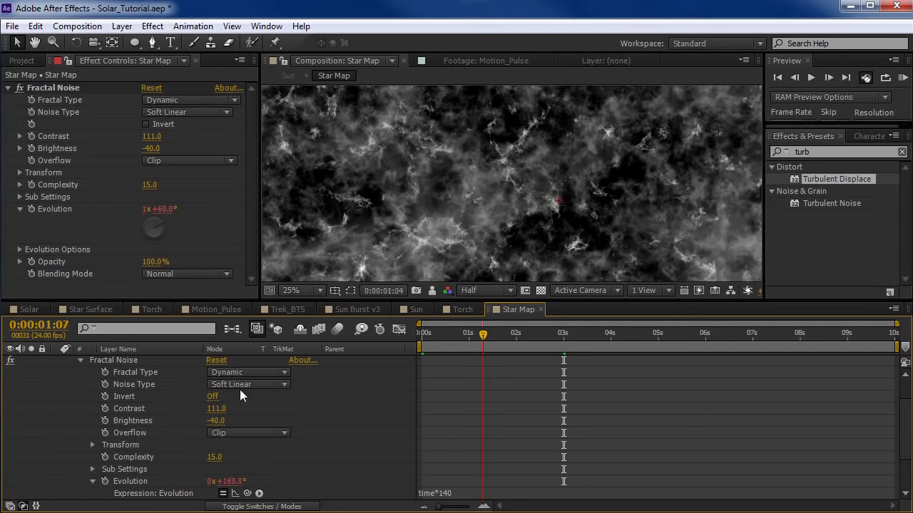
scroll(239, 390, "up", 3)
left_click(55, 374)
- Animate the first Star Map layer's Fractal Noise Evolution with the expression time*175 and check the motion
left_click(56, 363)
left_click(142, 361)
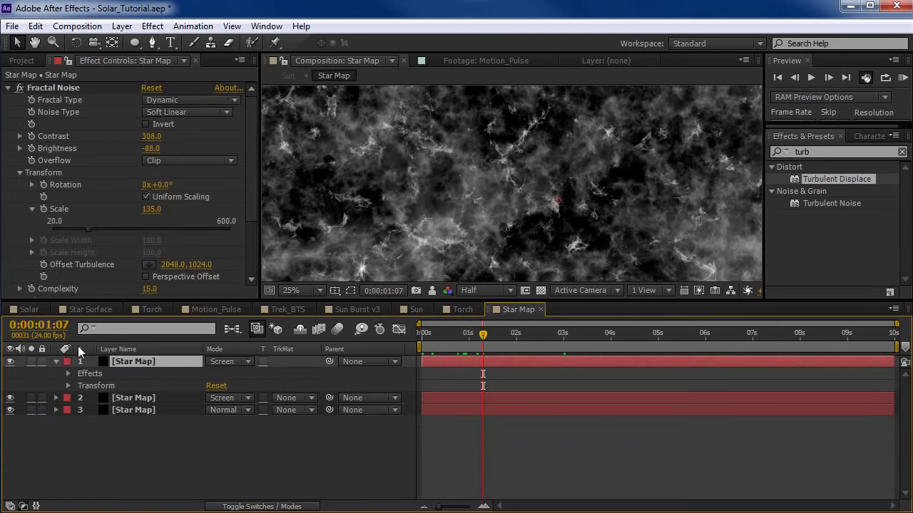
left_click(19, 172)
left_click(33, 205, "alt")
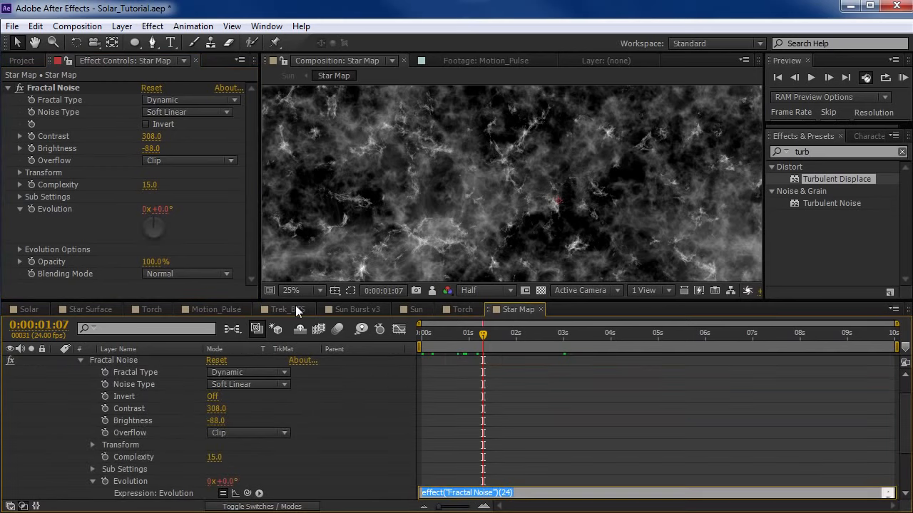
type("time*")
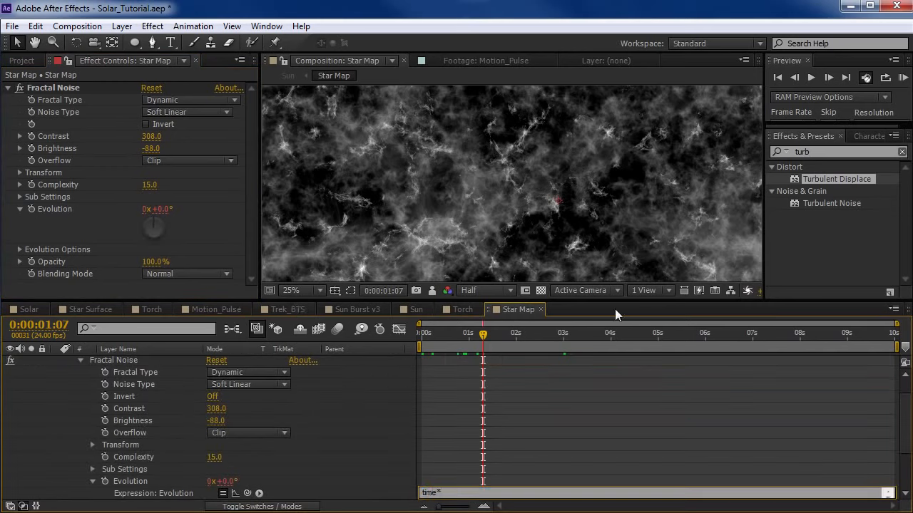
type("175")
left_click(521, 369)
mouse_move(491, 340)
left_mouse_down()
mouse_move(472, 340)
mouse_move(498, 335)
left_mouse_up()
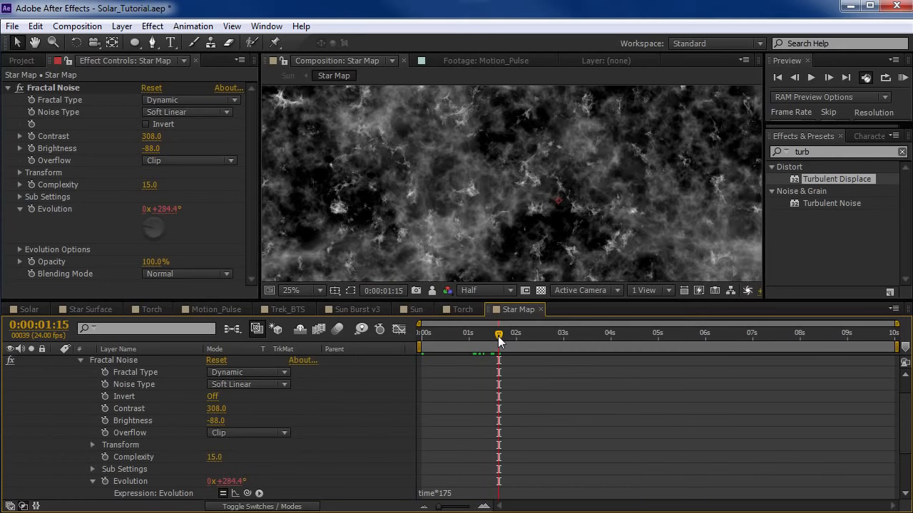
- Preview the Sun composition's surface and flare motion over the first two seconds and inspect the sun's edge up close
left_click(415, 309)
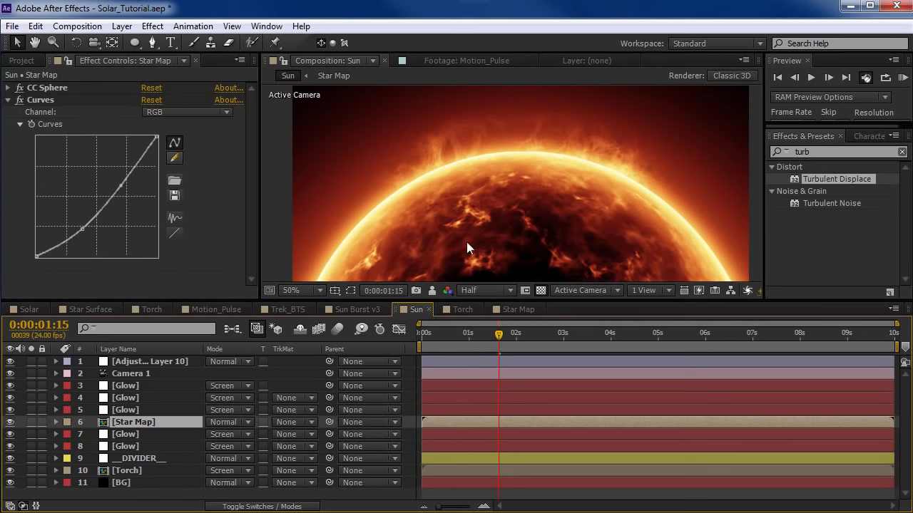
key("space")
left_click_drag(498, 238, 489, 204)
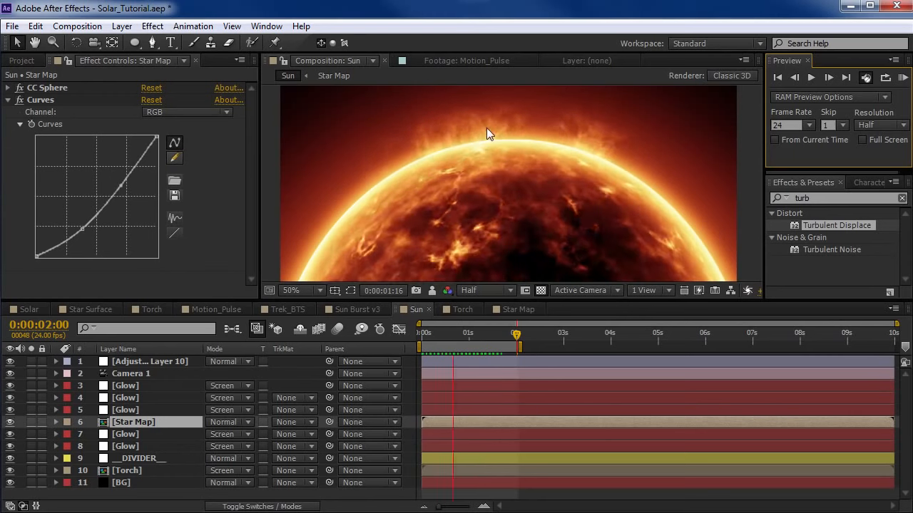
left_click(135, 469)
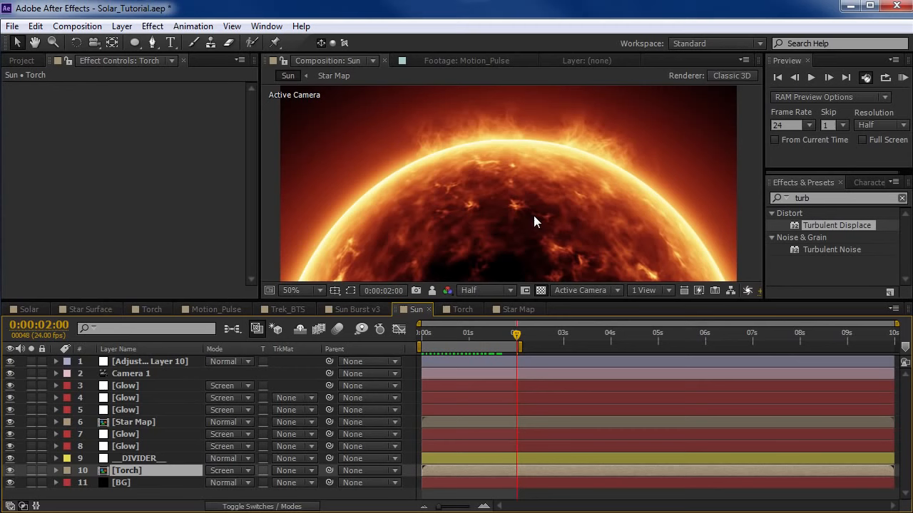
key("space")
left_click_drag(396, 214, 453, 227)
scroll(433, 221, "up", 1)
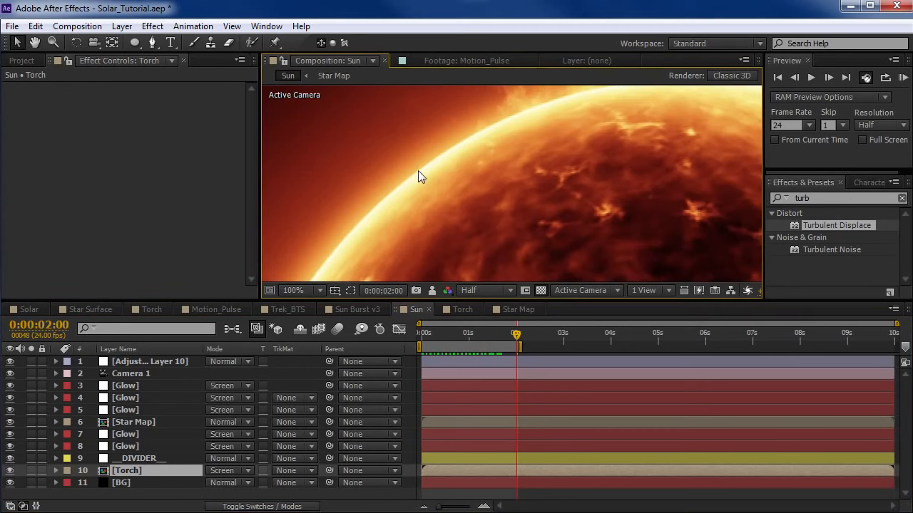
- Compare the sun's edge with and without each of the two Glow layers below Star Map
left_click(123, 435)
left_click(10, 434)
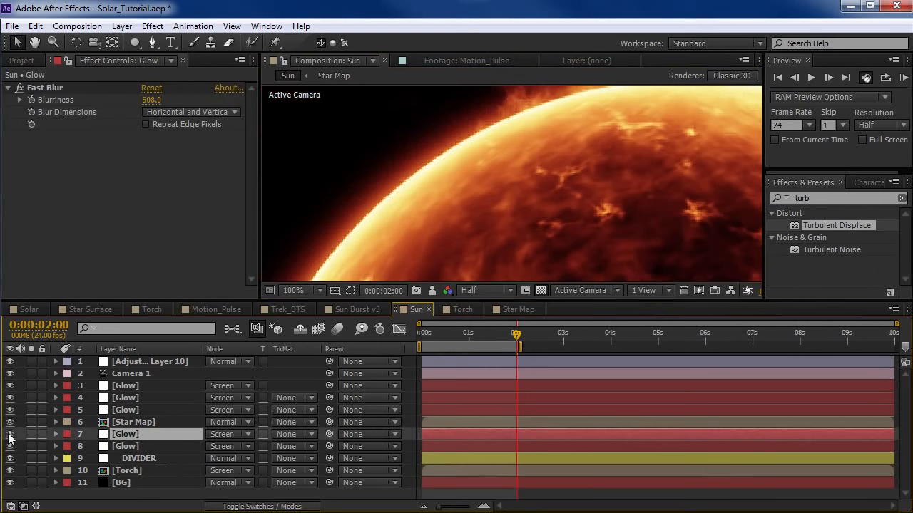
left_click(10, 434)
left_click(135, 447)
left_click(10, 446)
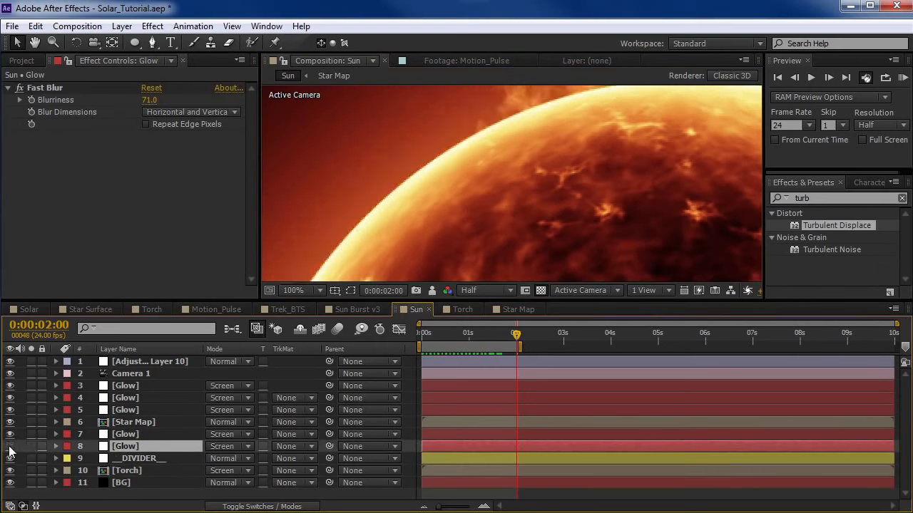
left_click(10, 447)
- Duplicate the lowest Glow layer below Star Map, set the copy's Fast Blur Blurriness to 27, and check the sun's edge
left_click(29, 447)
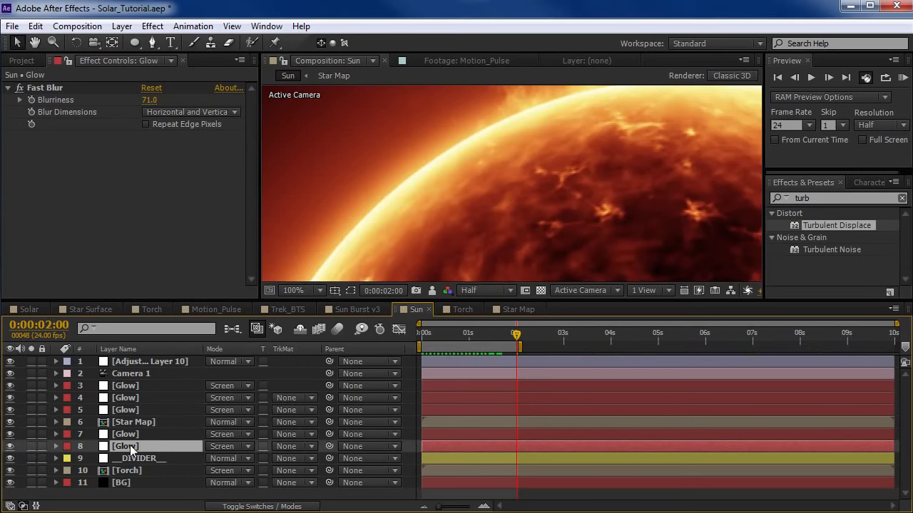
key("ctrl+d")
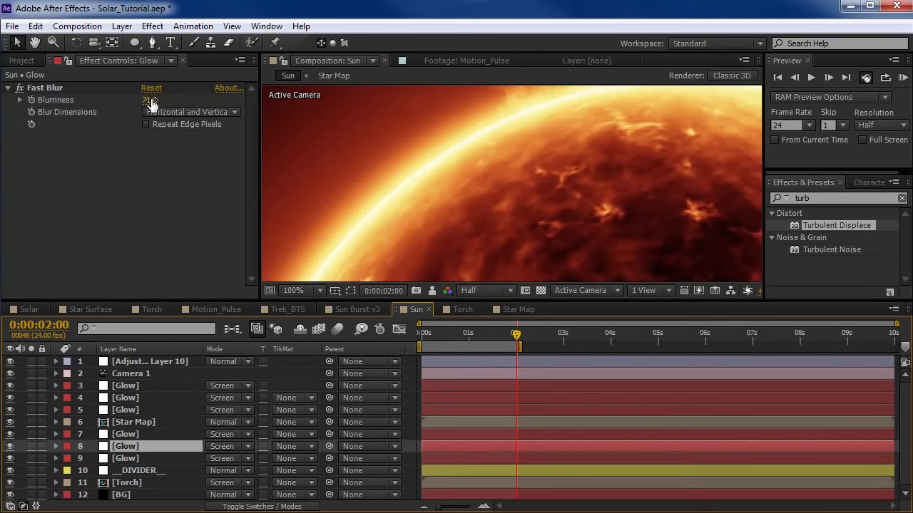
left_click_drag(150, 100, 109, 107)
key("space")
left_click_drag(735, 189, 627, 208)
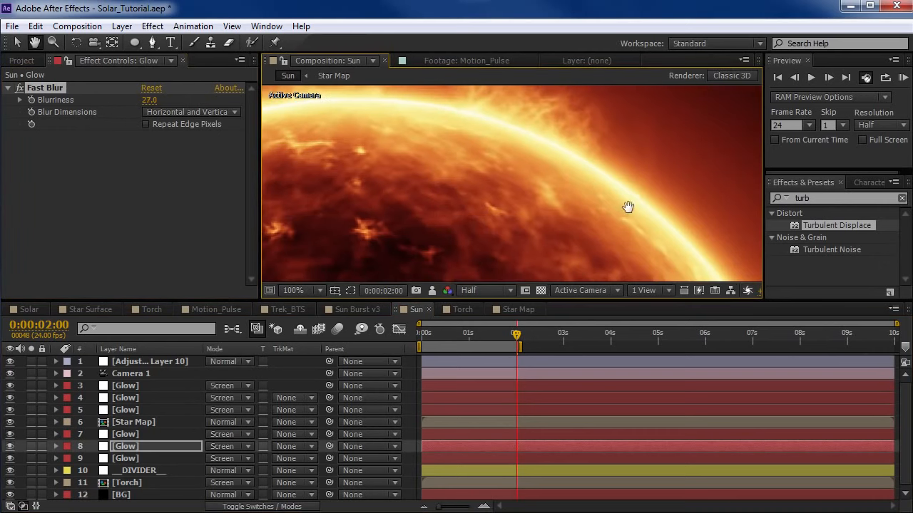
- Compare the sun at 8, 16 and 32 bits per channel, leaving the project at 32 bpc
left_click(23, 61)
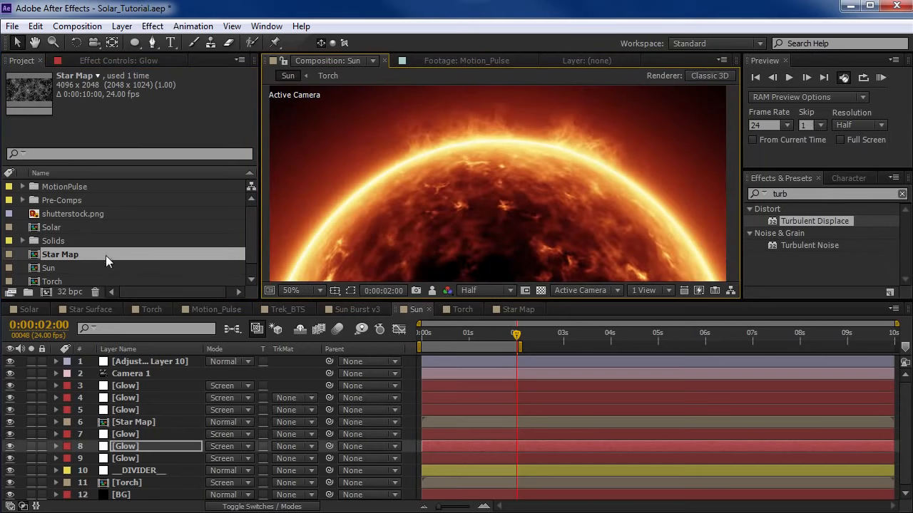
left_click(67, 290, "alt")
key("Caps_Lock")
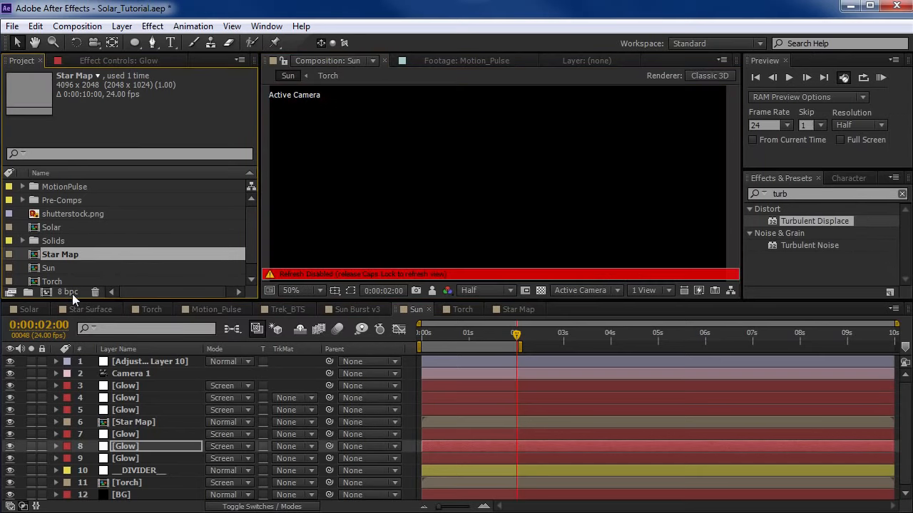
left_click(72, 294, "alt")
left_click(72, 293, "alt")
key("Caps_Lock")
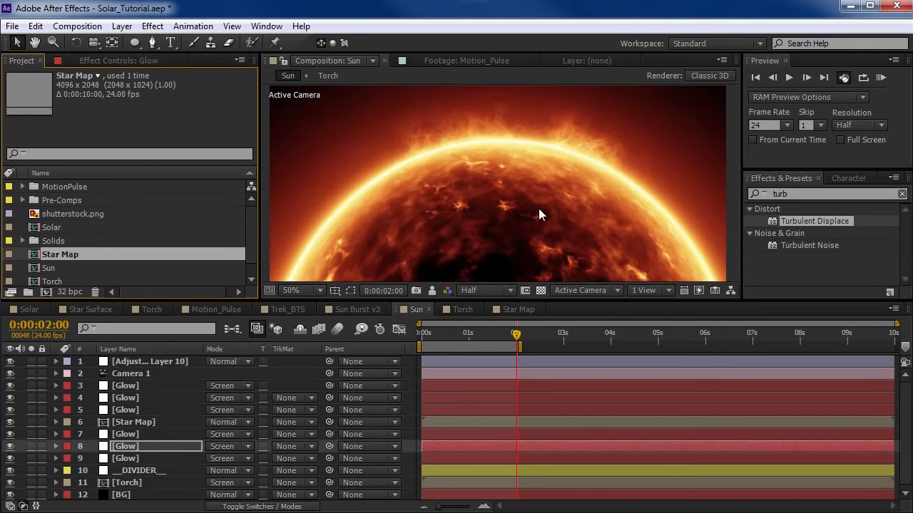
left_click(72, 293, "alt")
left_click(71, 293, "alt")
left_click(72, 292, "alt")
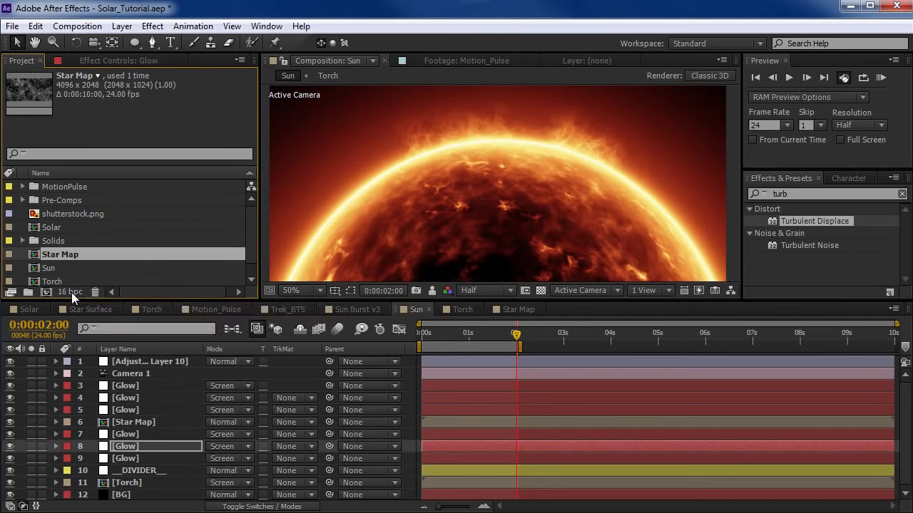
- Set the blending mode of all six Glow layers and the Torch layer to Add
left_click(132, 385)
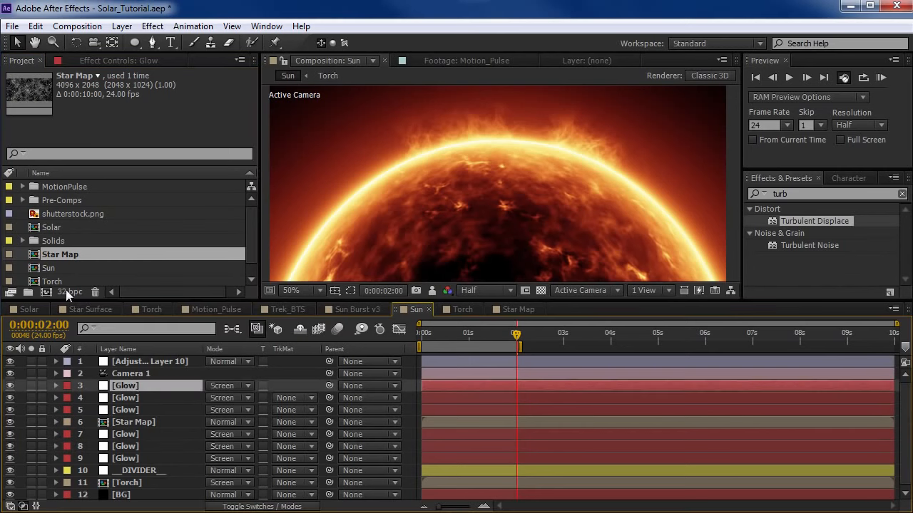
left_click(140, 398, "ctrl")
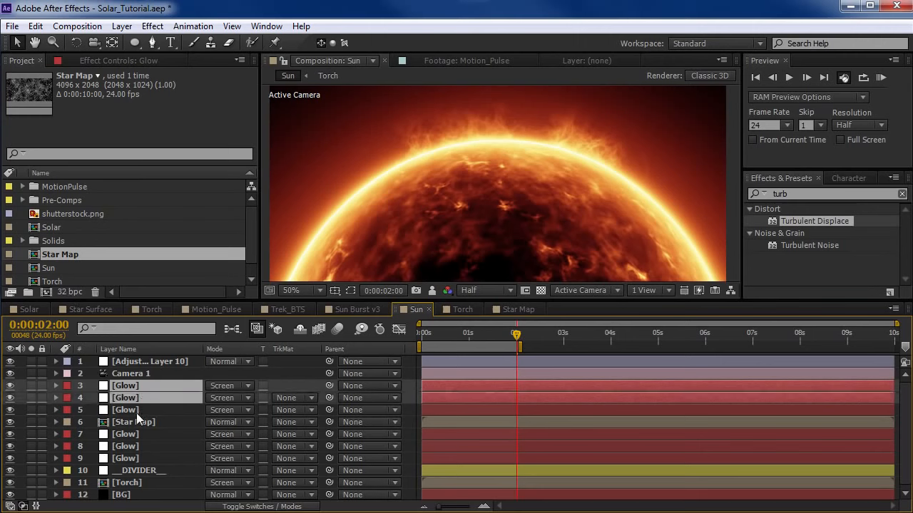
left_click(136, 411, "ctrl")
left_click(128, 434, "ctrl")
left_click(132, 447, "ctrl")
left_click(135, 460, "ctrl")
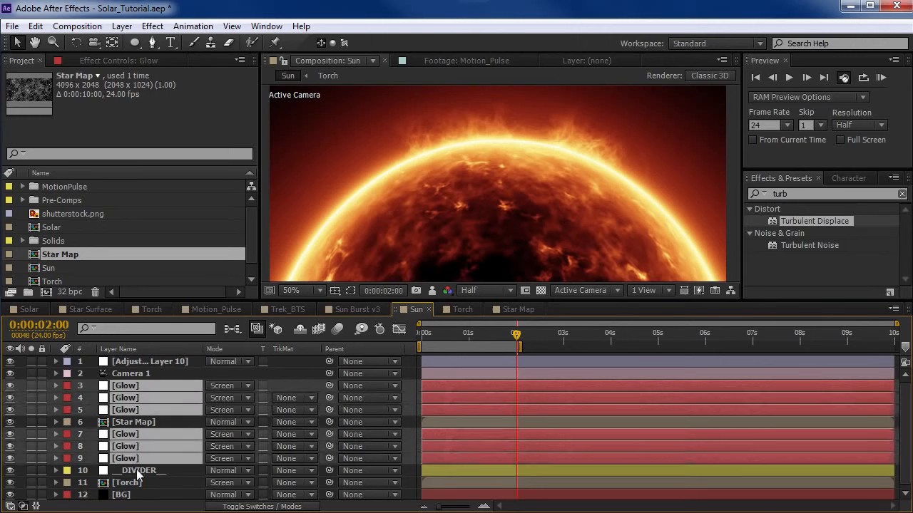
left_click(129, 484, "ctrl")
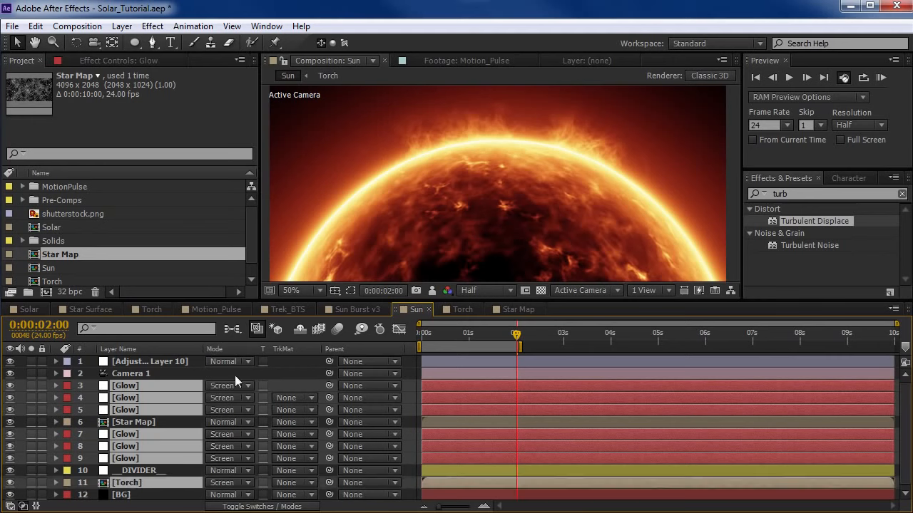
left_click(236, 386)
left_click(279, 290)
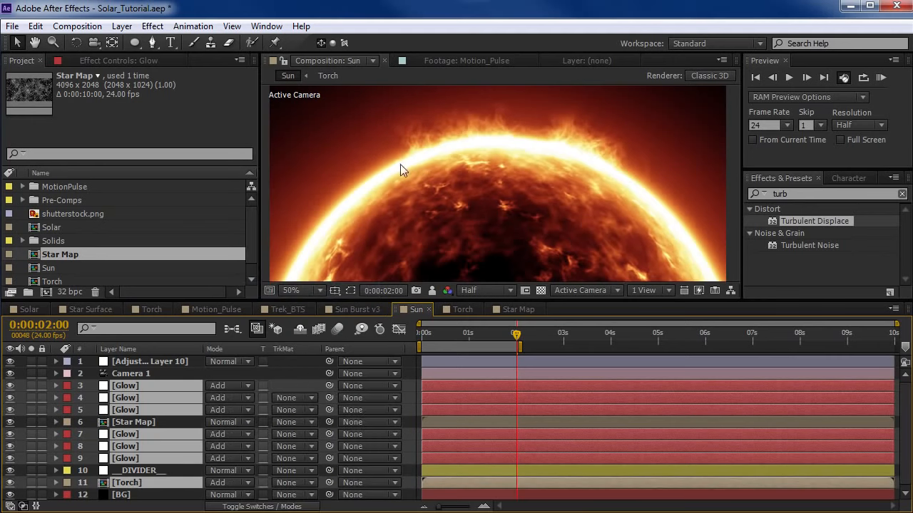
left_click(409, 411)
- Rename the adjustment layer at the top of the Sun composition as CC
left_click(143, 362)
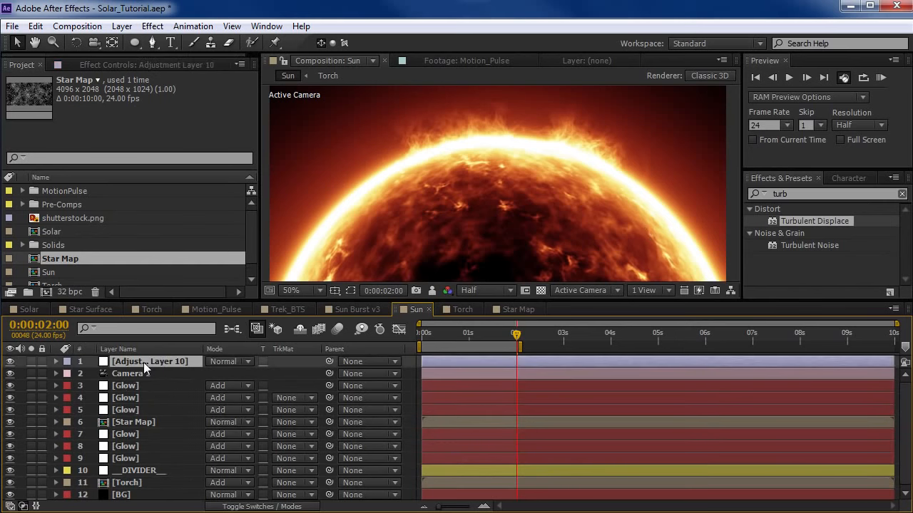
key("Return")
type("CC")
key("Return")
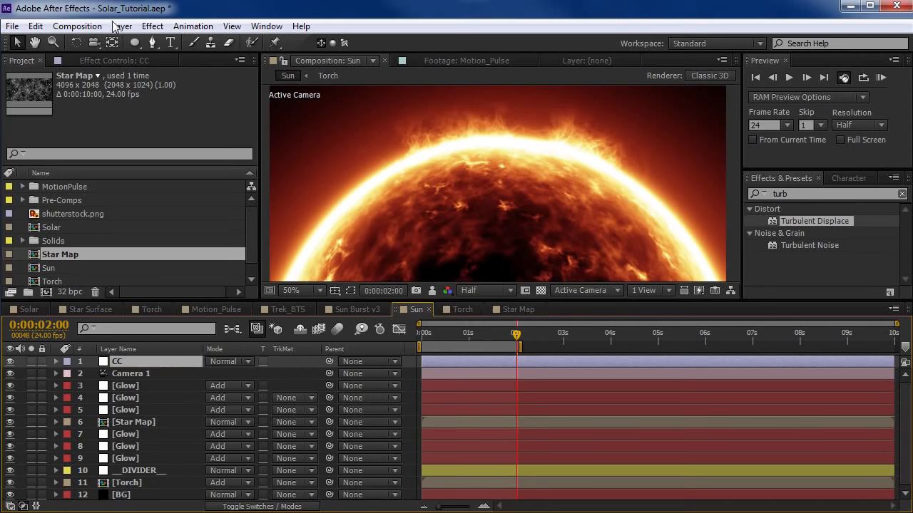
- Add HDR Highlight Compression above Curves on the CC layer and set its Amount to 80%
left_click(107, 60)
left_click(779, 211)
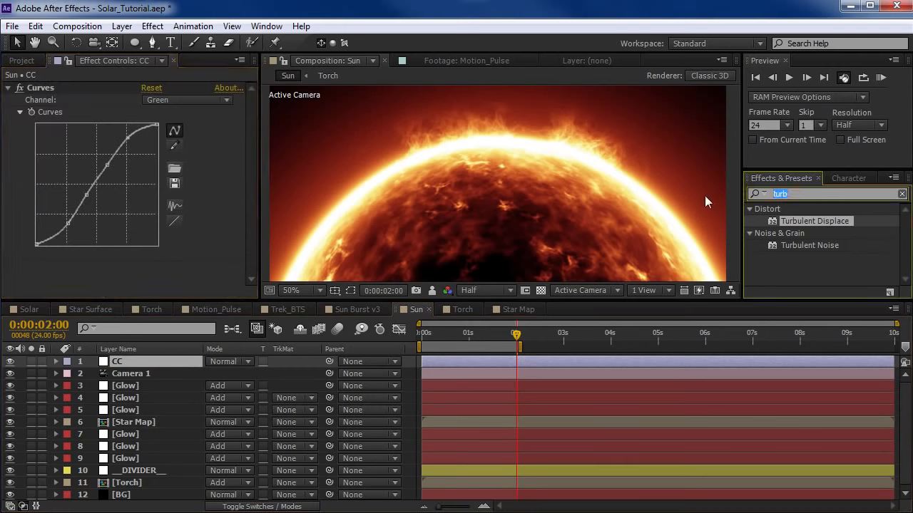
type("high")
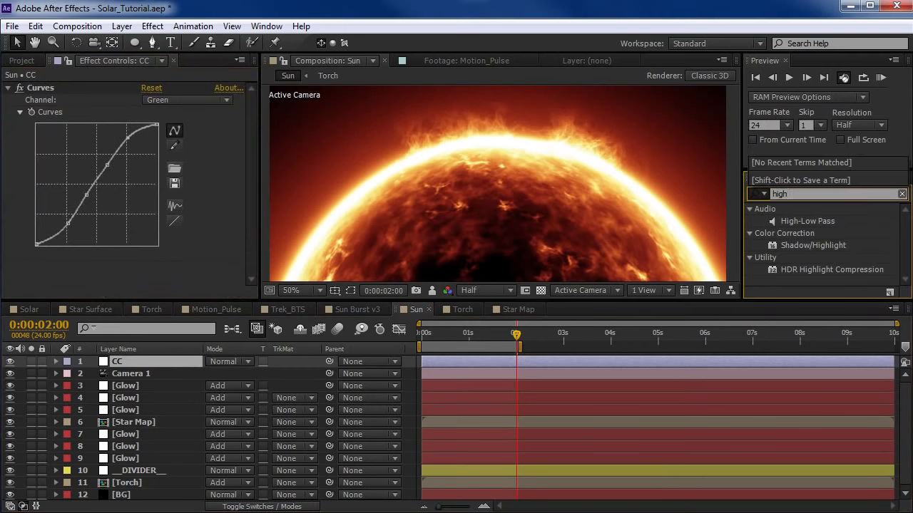
left_click(833, 270)
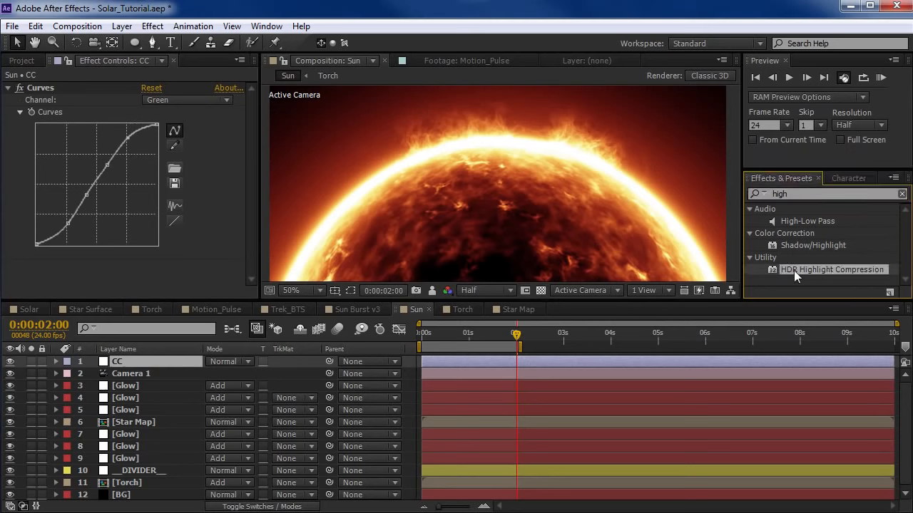
left_click_drag(795, 269, 40, 87)
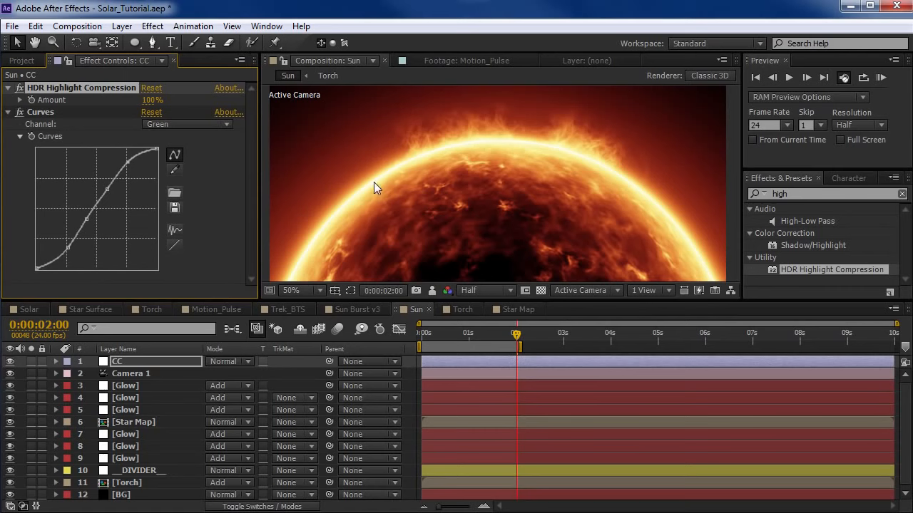
left_click_drag(147, 103, 174, 101)
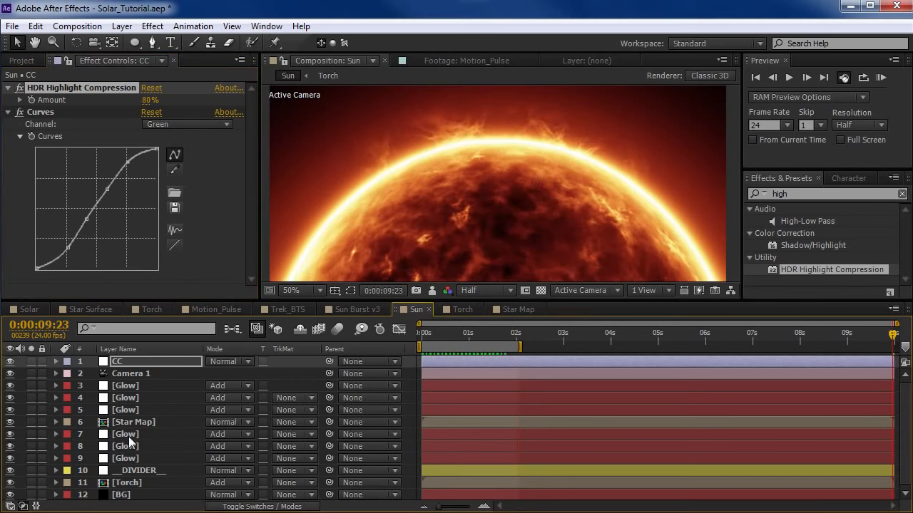
- Give the Torch layer a green label and set its Mask 1 Feather to 122 pixels
left_click(140, 485)
left_click(64, 485)
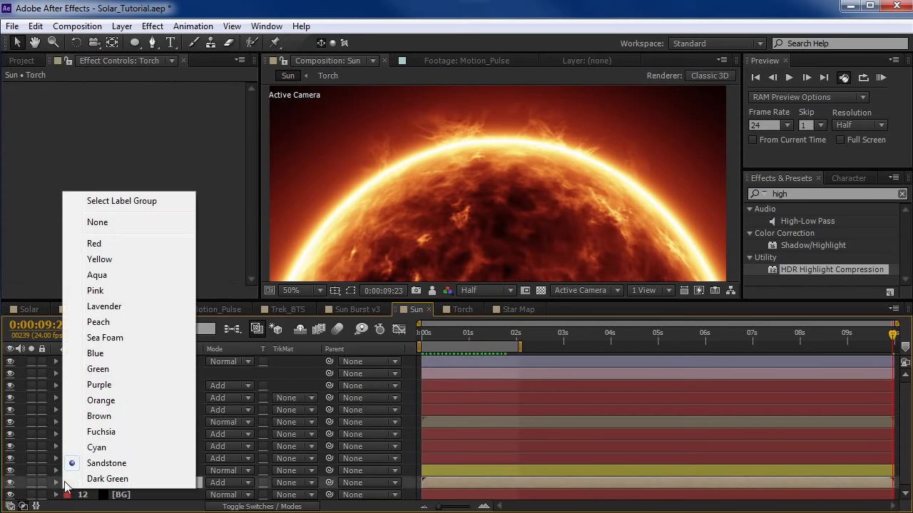
left_click(100, 369)
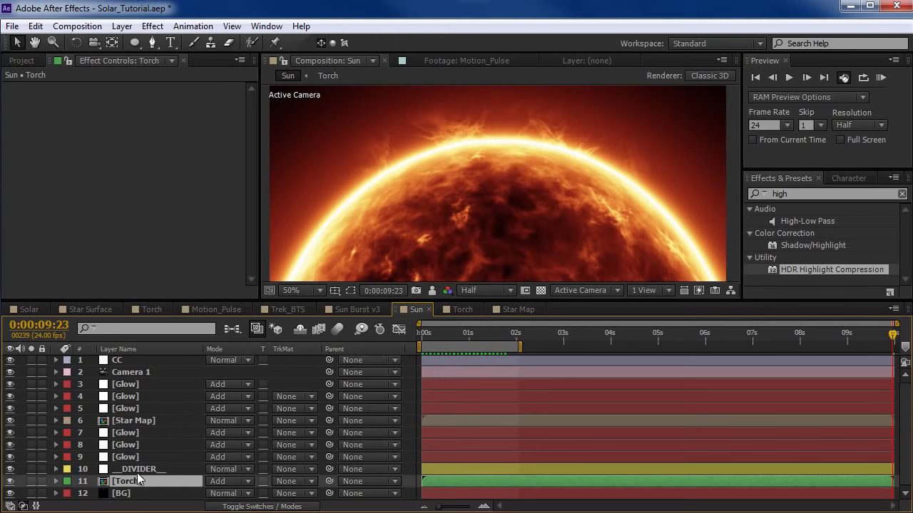
key("f")
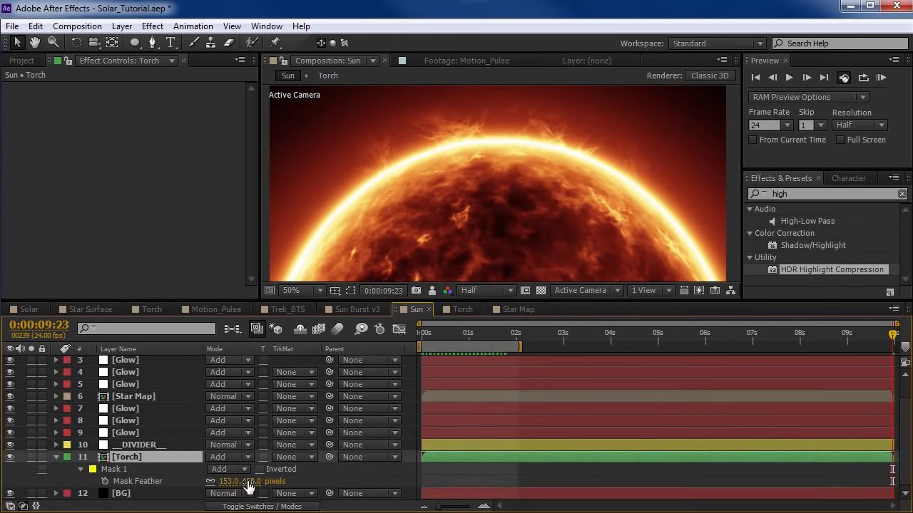
left_click_drag(212, 481, 232, 485)
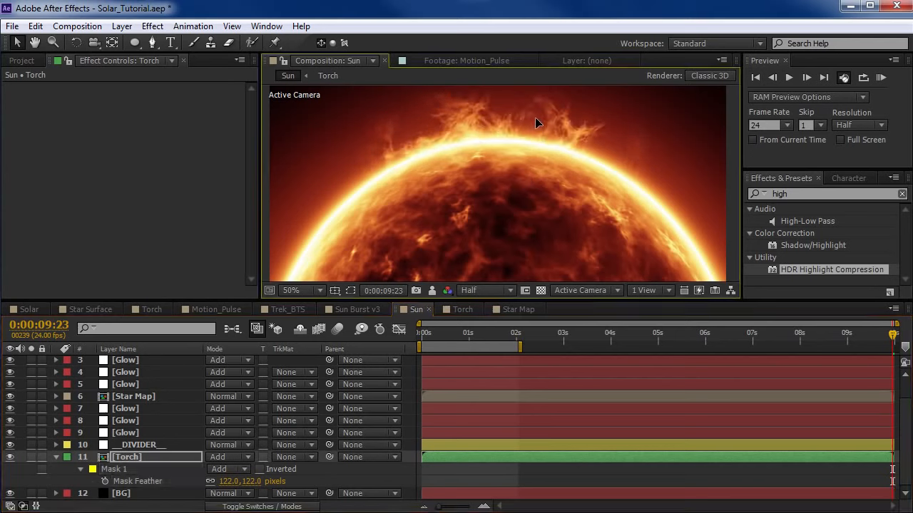
- In the Torch composition, set the Fractal Noise Contrast to 71 and raise Brightness slightly, and return to the Sun composition
left_click(457, 308)
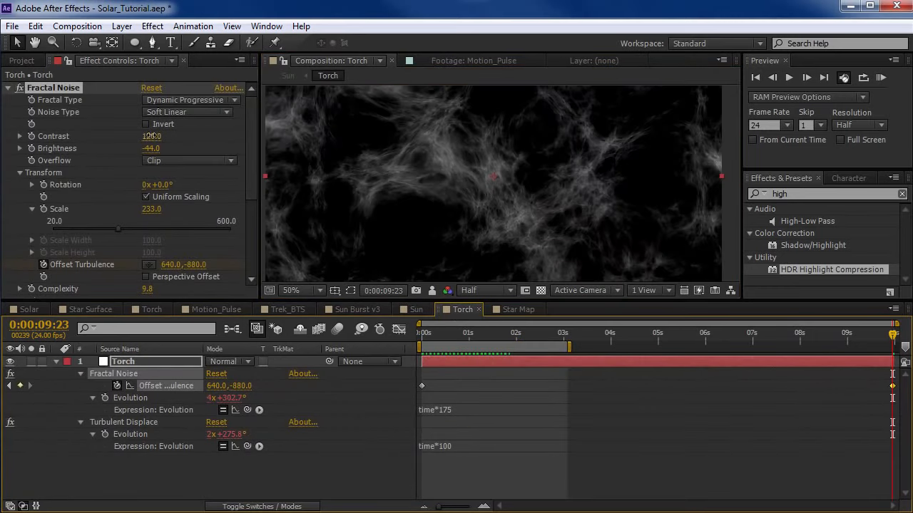
mouse_move(154, 136)
left_mouse_down()
mouse_move(122, 139)
mouse_move(151, 148)
left_mouse_up()
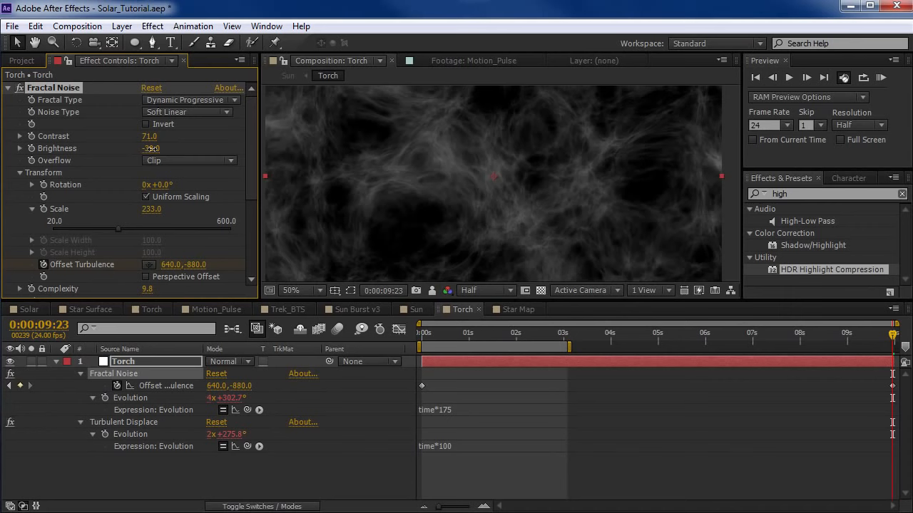
left_click(414, 309)
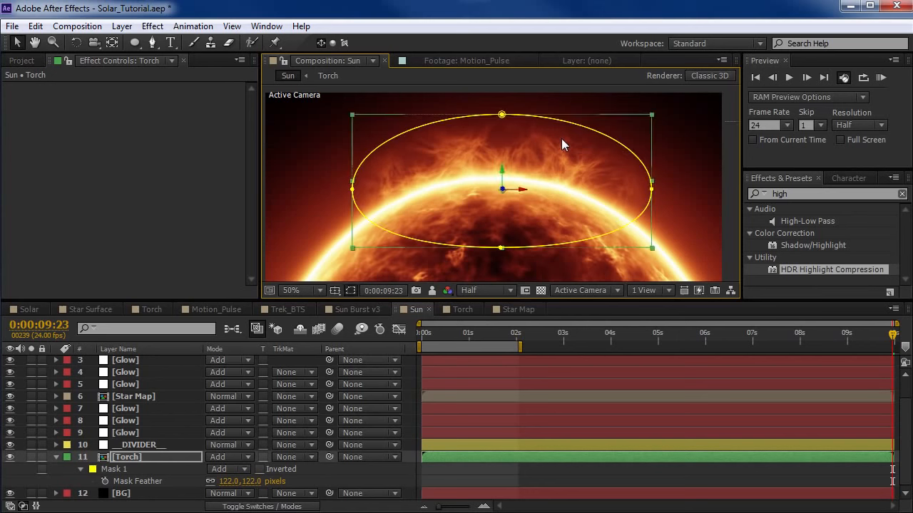
- Duplicate the Torch layer, move and rotate the copy to follow the sun's upper-right edge, and check the frame at 2 seconds
left_click(142, 459)
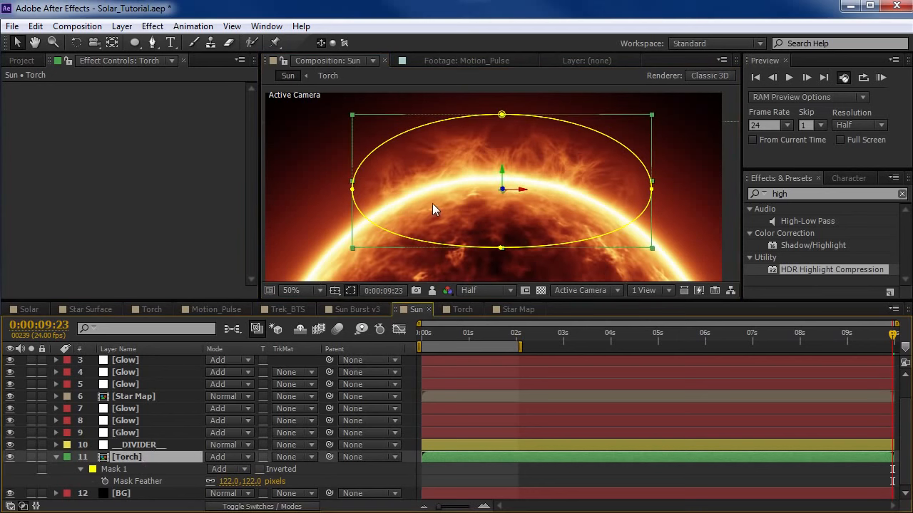
key("ctrl+d")
left_click_drag(477, 206, 691, 212)
key("w")
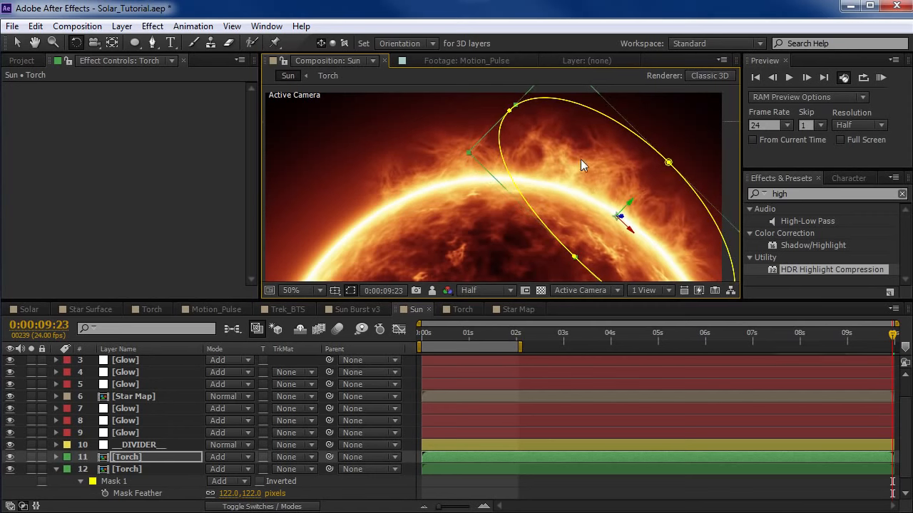
key("v")
left_click_drag(583, 162, 617, 208)
key("w")
left_click_drag(641, 256, 599, 145)
key("v")
left_click_drag(578, 101, 588, 122)
left_click(515, 338)
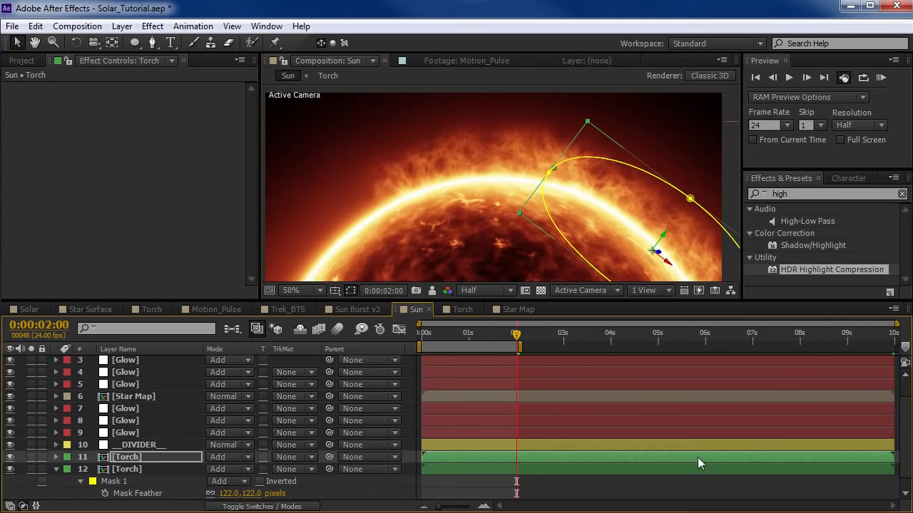
- Shift the upper-right Torch copy about two seconds earlier so it ends near 8 seconds, and enlarge it slightly
left_click_drag(696, 457, 602, 465)
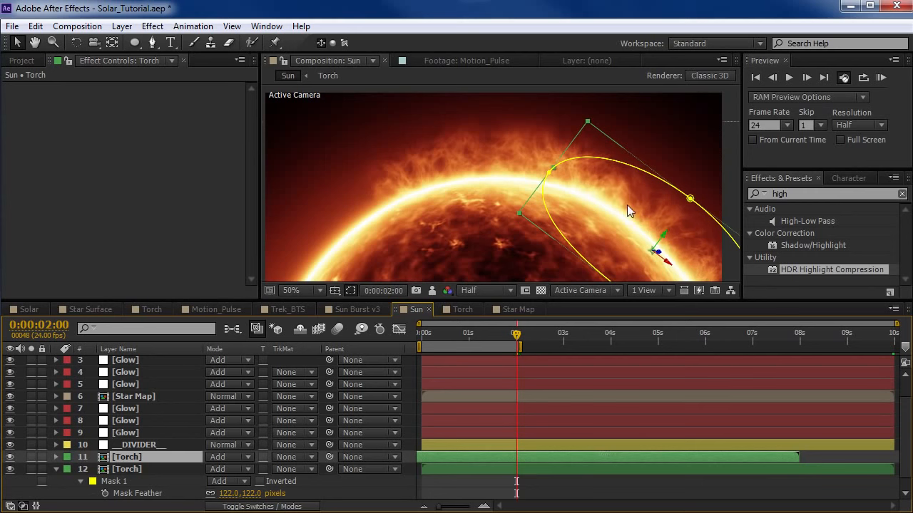
left_click_drag(662, 220, 593, 199)
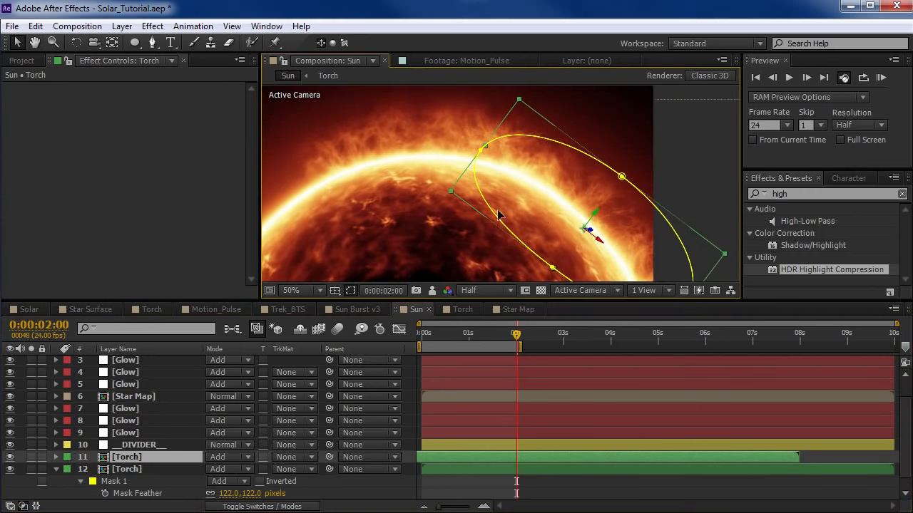
scroll(499, 216, "down", 1)
scroll(519, 227, "up", 1)
left_click_drag(487, 200, 550, 203)
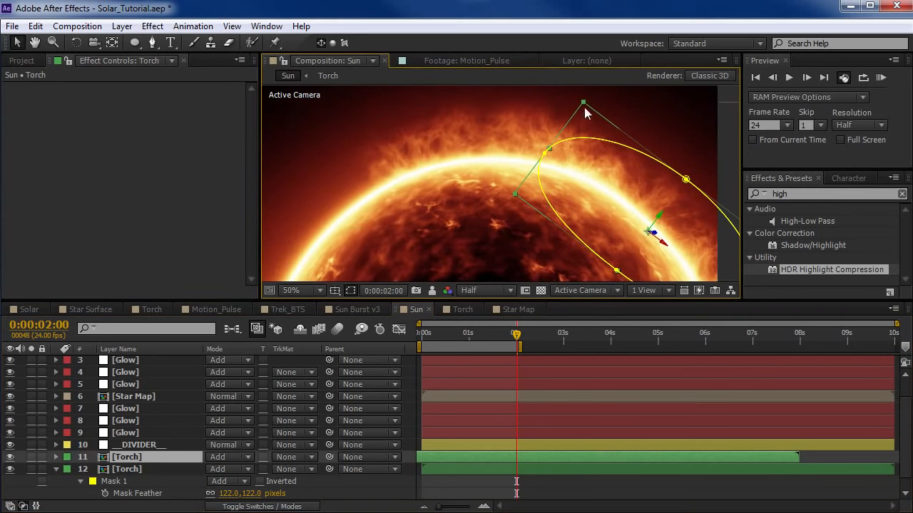
left_click_drag(583, 103, 571, 63)
- Duplicate the upper-right Torch layer, then move, rotate and shrink the copy to follow the sun's upper-left edge
left_click_drag(587, 181, 261, 195)
left_click(520, 457)
key("ctrl+d")
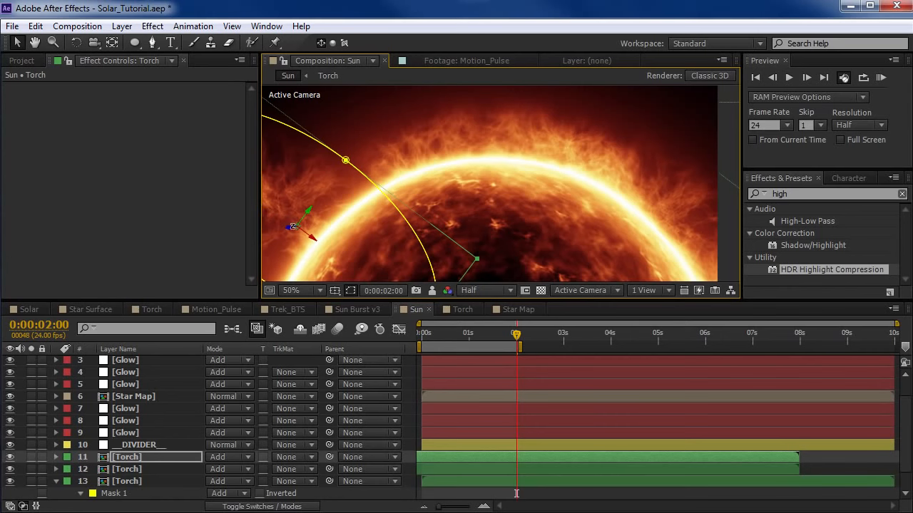
key("w")
left_click_drag(291, 225, 328, 193)
key("space")
left_click_drag(535, 236, 647, 243)
key("v")
left_click_drag(461, 190, 480, 197)
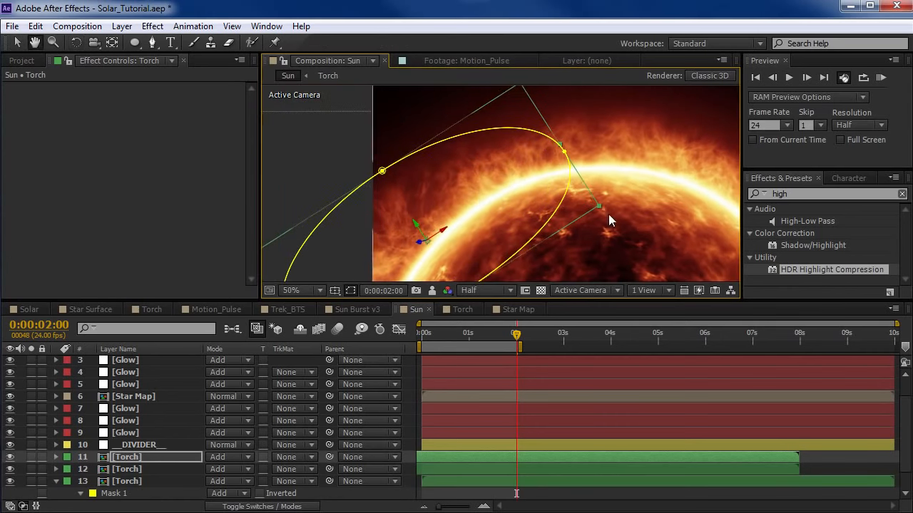
key("v")
left_click_drag(598, 206, 567, 205)
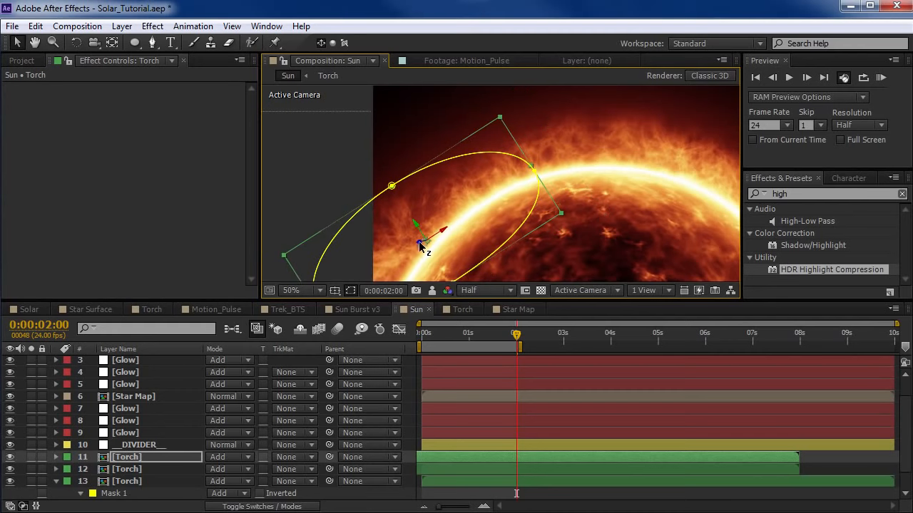
left_click_drag(418, 241, 470, 226)
key("space")
left_click_drag(621, 216, 553, 186)
- Duplicate the upper-left Torch layer as a smaller flare on the rim and shift it earlier to end at about 5.5 seconds
left_click(155, 457)
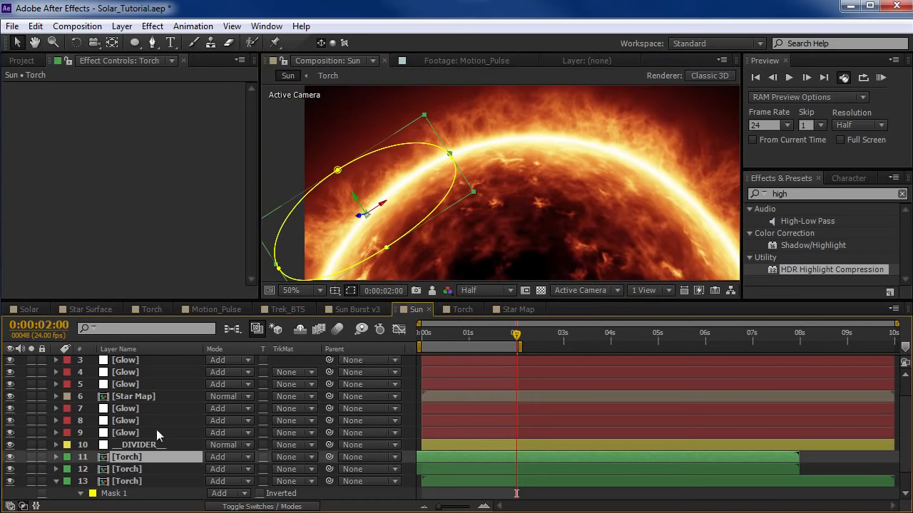
key("ctrl+d")
left_click_drag(424, 113, 397, 160)
left_click_drag(669, 457, 553, 457)
left_click_drag(390, 203, 448, 193)
scroll(430, 134, "up", 2)
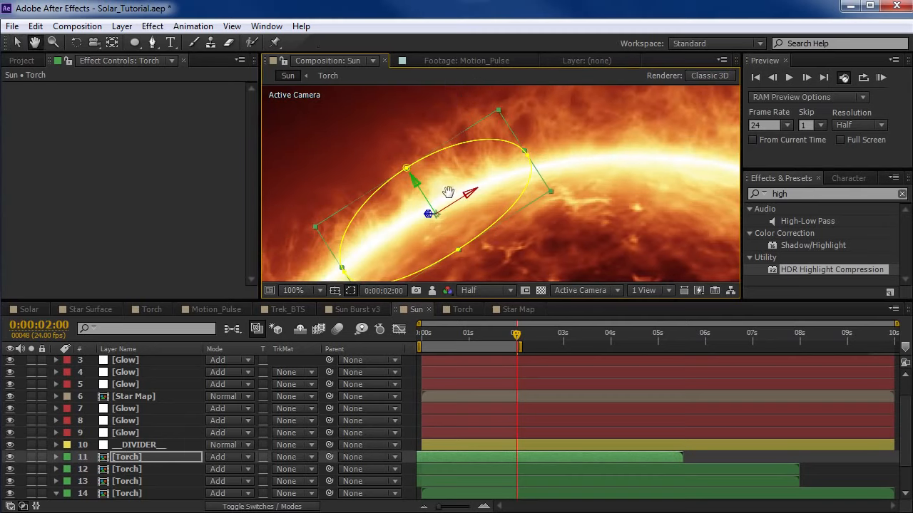
- Hide the mask outlines in the viewer, and place the slightly enlarged small Torch farther up the sun's upper-left rim
left_click(350, 290)
mouse_move(404, 166)
left_mouse_down()
mouse_move(394, 159)
mouse_move(408, 167)
left_mouse_up()
scroll(542, 205, "down", 2)
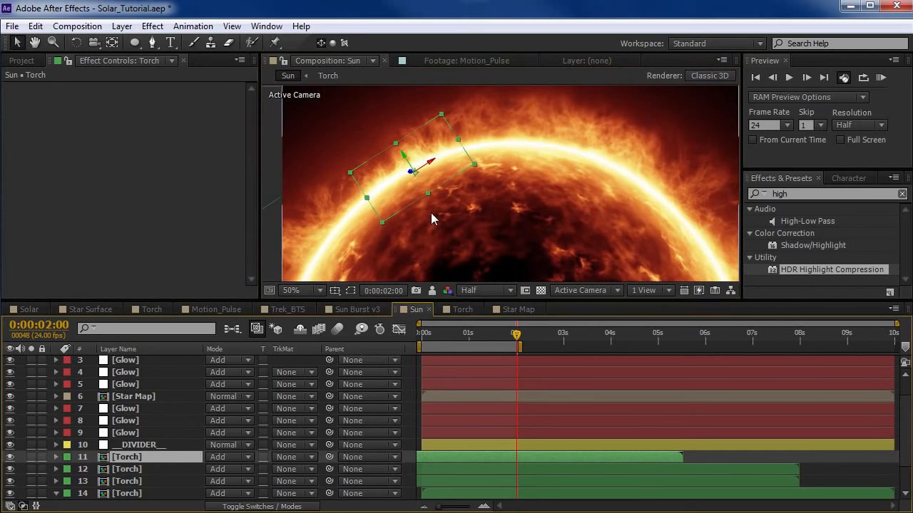
- Duplicate the small Torch, fit the copy to the rim just right of the sun's top, and offset it to end near 4.8 seconds
left_click_drag(434, 171, 591, 153)
key("w")
key("v")
left_click_drag(591, 457, 559, 459)
mouse_move(625, 124)
left_mouse_down()
mouse_move(635, 133)
mouse_move(628, 121)
left_mouse_up()
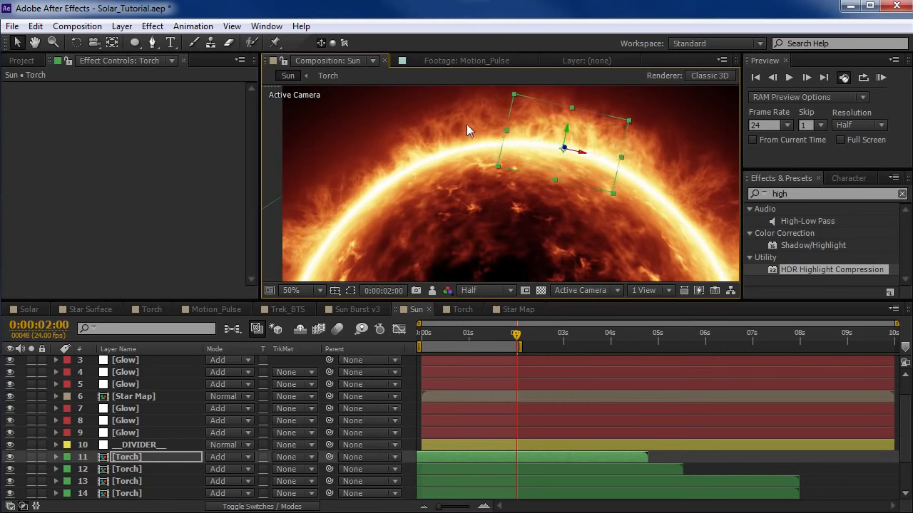
- Apply Curves to the topmost Torch layer and shape the RGB curve with darker shadows and lifted highlights
left_click(153, 26)
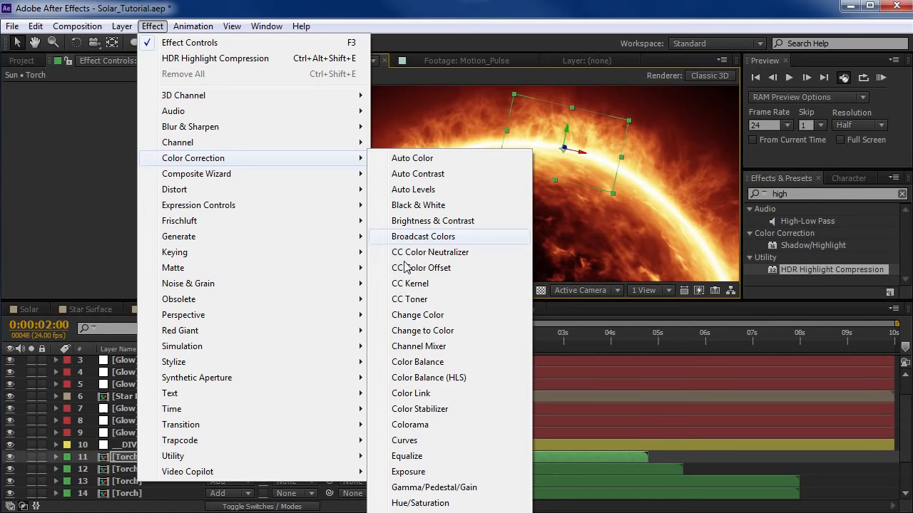
left_click(409, 440)
mouse_move(71, 209)
left_mouse_down()
mouse_move(88, 227)
mouse_move(71, 213)
left_mouse_up()
left_click_drag(109, 169, 112, 147)
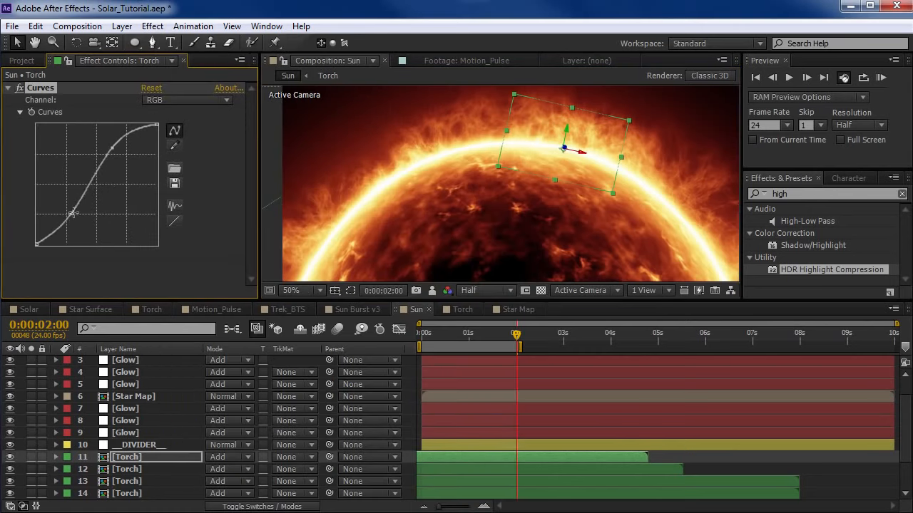
left_click_drag(70, 213, 50, 237)
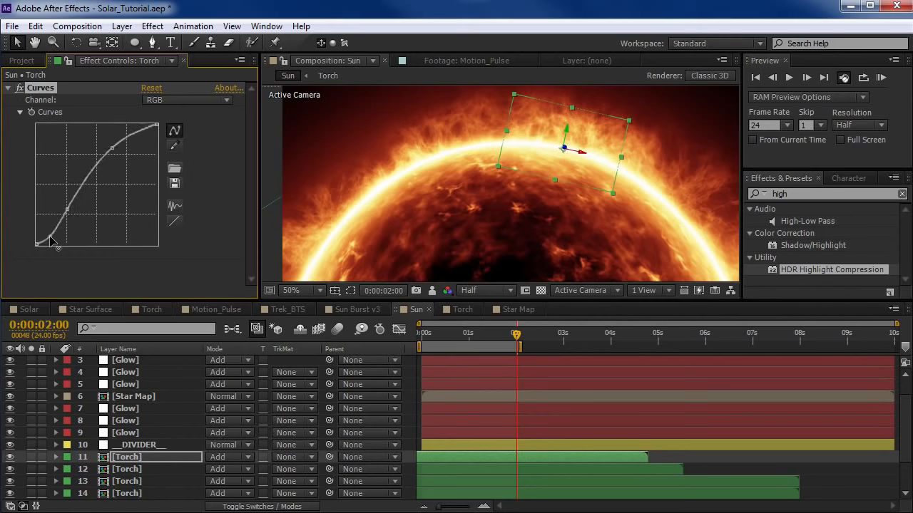
left_click_drag(110, 149, 102, 139)
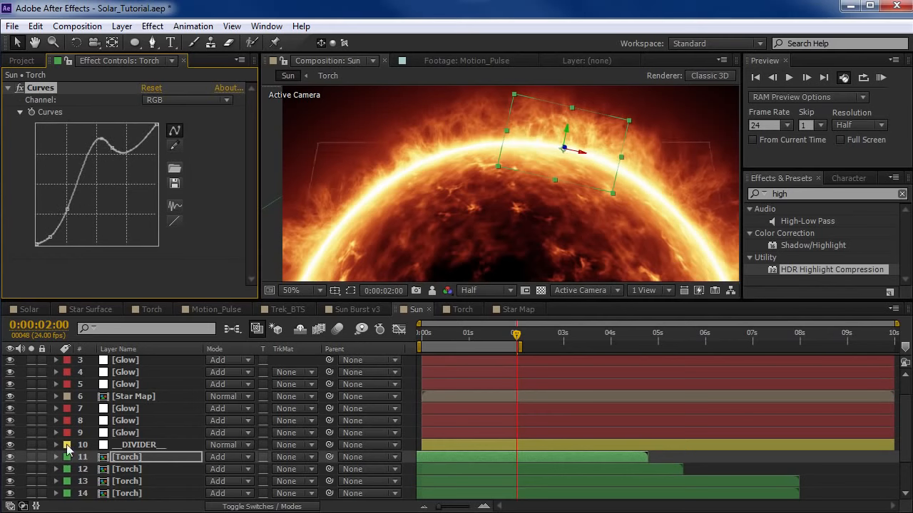
- Solo the topmost Torch to inspect it, remove the extra highlight point from its curve, unsolo it, and raise the curve's lower midtones
left_click(31, 457)
key("space")
scroll(584, 153, "up", 1)
left_click_drag(608, 164, 538, 274)
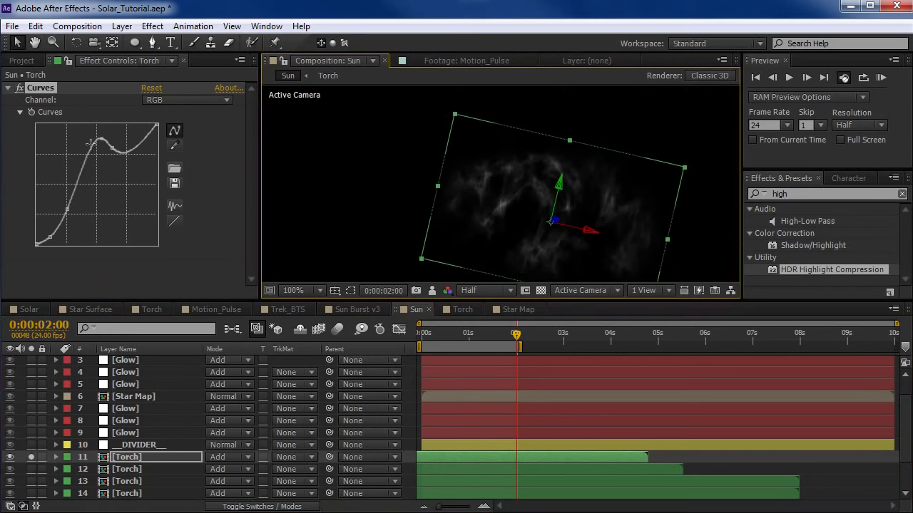
left_click_drag(108, 148, 76, 271)
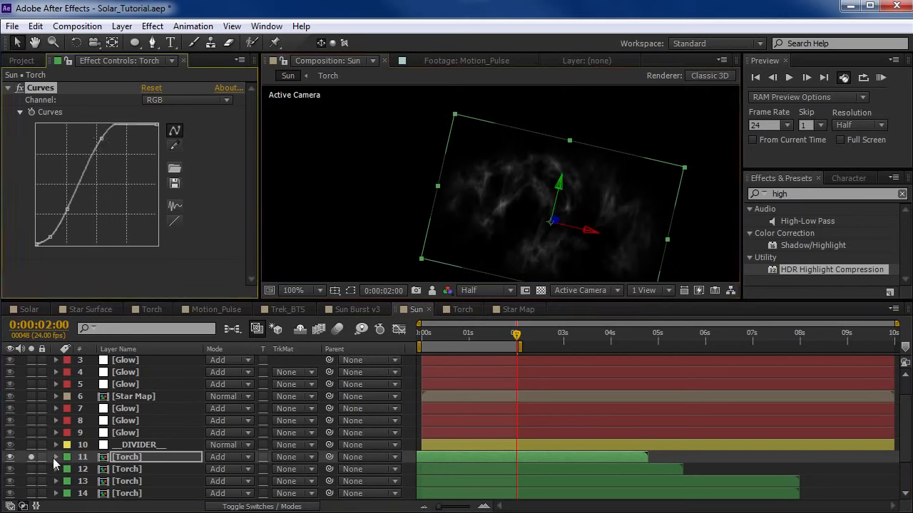
left_click(32, 457)
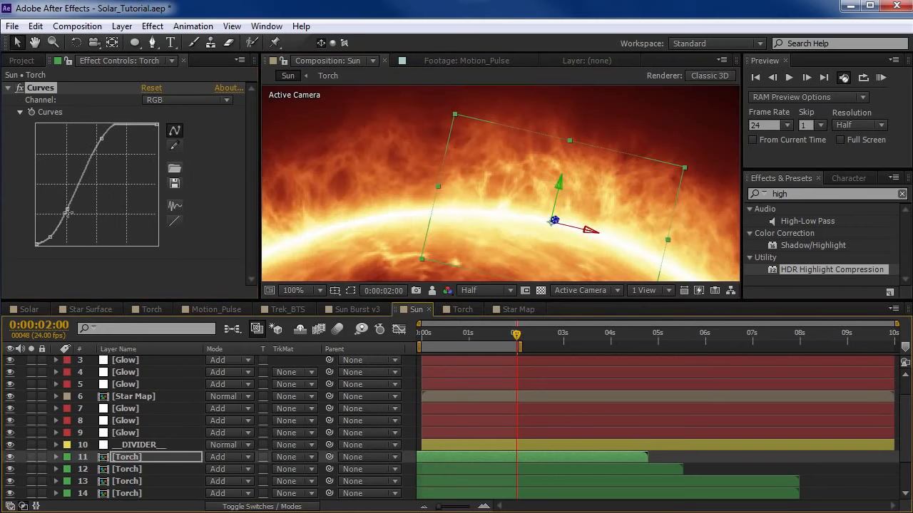
left_click_drag(68, 212, 66, 198)
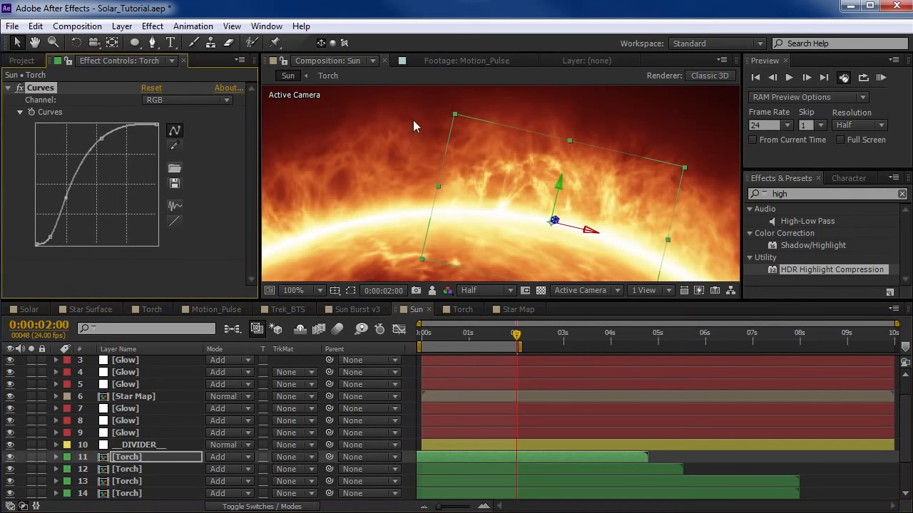
- Duplicate the Torch with Curves, enlarge and angle the copy along the upper-left rim, and shift it to end at about 4 seconds
scroll(512, 223, "down", 1)
key("space")
left_click_drag(499, 261, 528, 212)
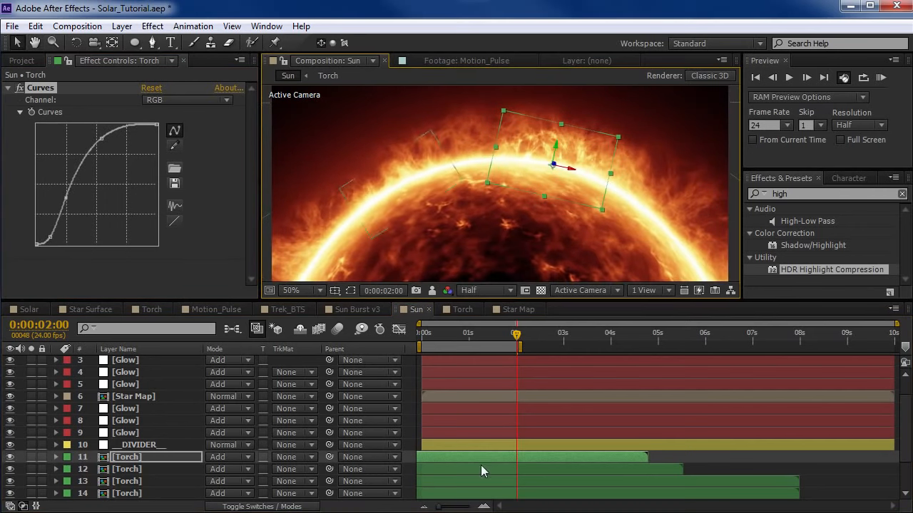
key("ctrl+d")
left_click_drag(576, 184, 484, 93)
key("w")
key("v")
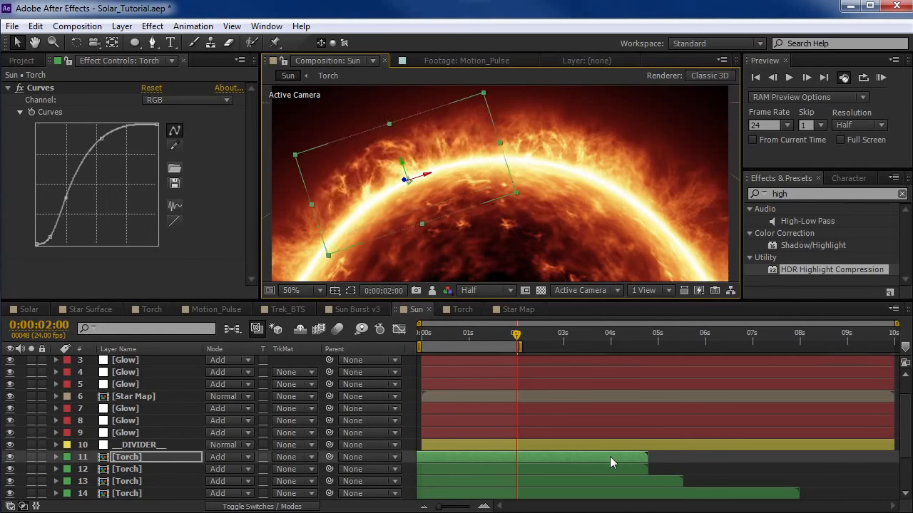
left_click_drag(598, 457, 563, 457)
left_click_drag(447, 166, 383, 191)
key("w")
key("v")
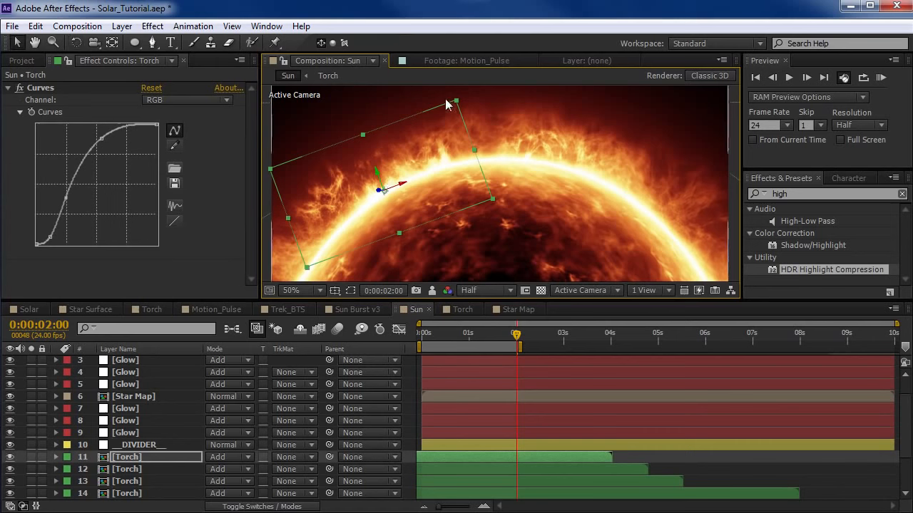
- Duplicate the upper-left Torch, flip and shrink the copy, and move and rotate it onto the sun's lower-left edge
key("ctrl+d")
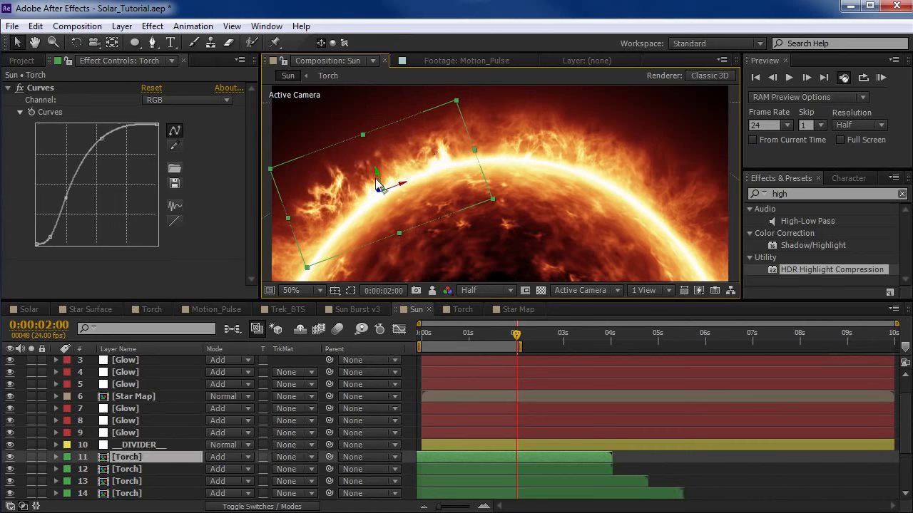
key("w")
left_click_drag(376, 174, 419, 135)
key("v")
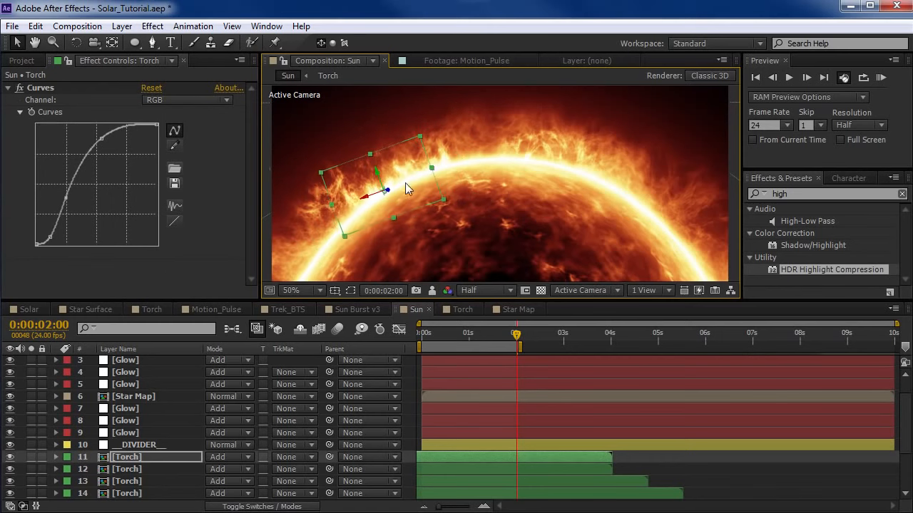
left_click_drag(422, 167, 339, 240)
key("w")
key("v")
key("v")
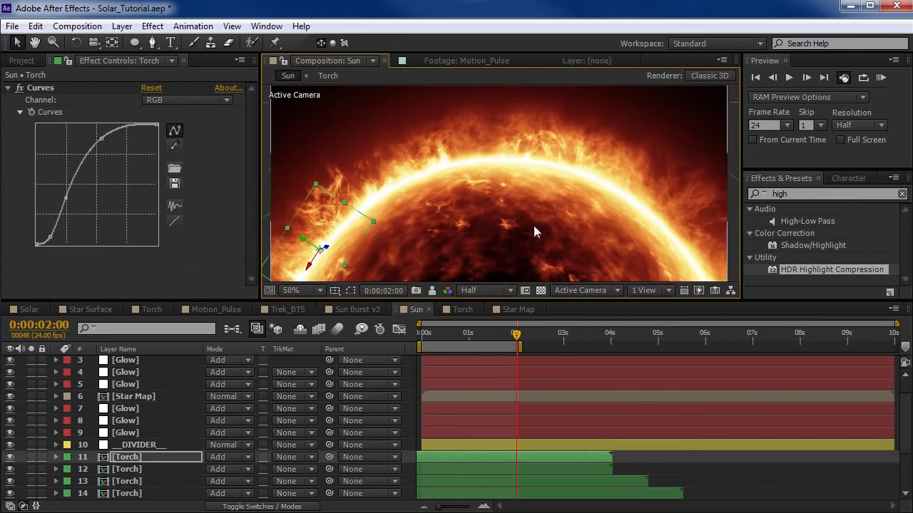
- Duplicate the lower-left Torch, move the copy to the top of the sun, rotate it level, and enlarge it
left_click(143, 457)
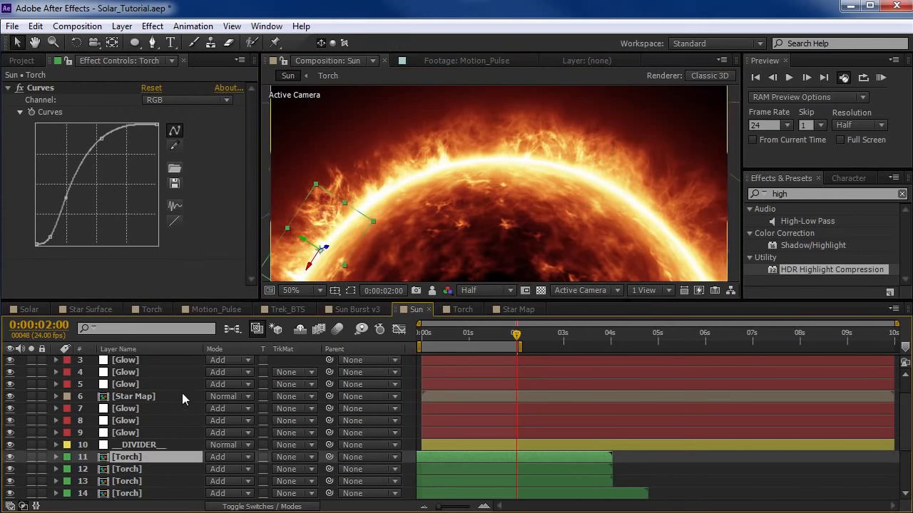
left_click_drag(335, 215, 541, 131)
key("w")
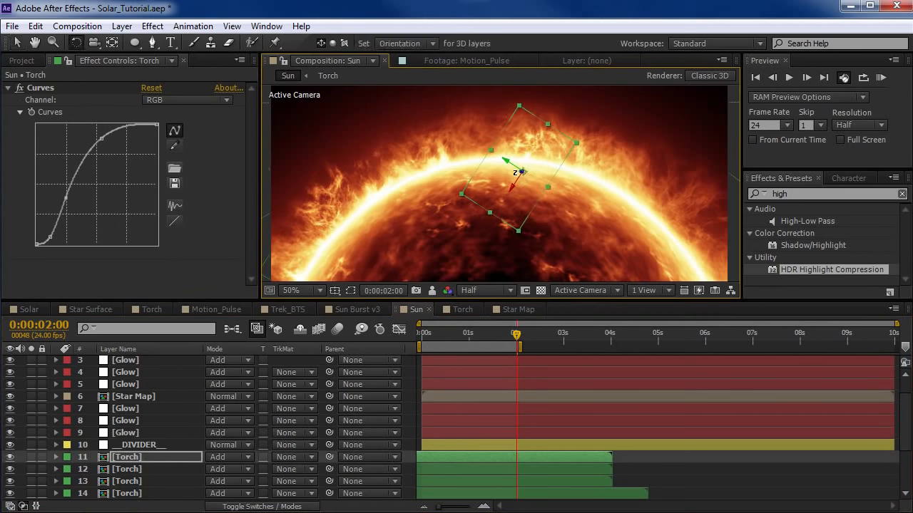
left_click_drag(520, 173, 685, 72)
key("v")
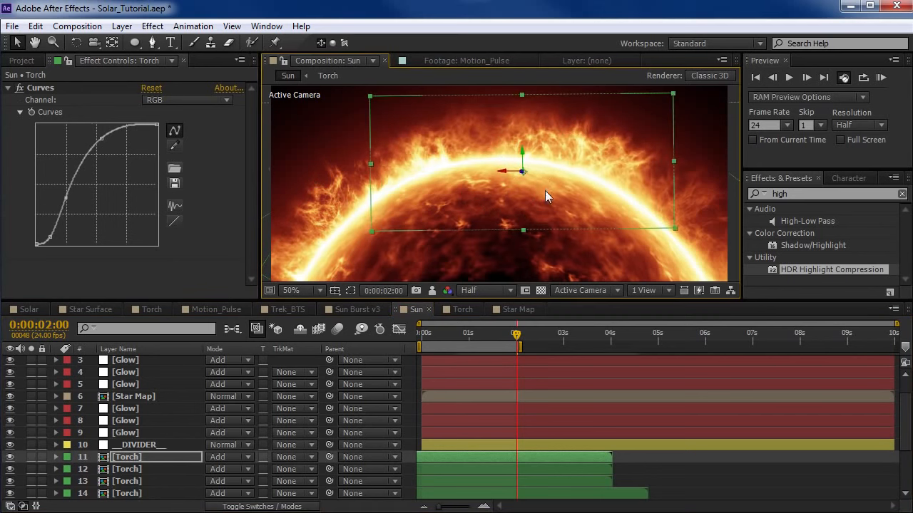
- Refine the top flare's placement and stagger the three uppermost Torch layers to end near 3.4, 3.7 and 5.7 seconds
left_click_drag(543, 187, 526, 145)
left_click_drag(660, 193, 645, 194)
left_click_drag(588, 160, 584, 164)
left_click_drag(573, 458, 658, 483)
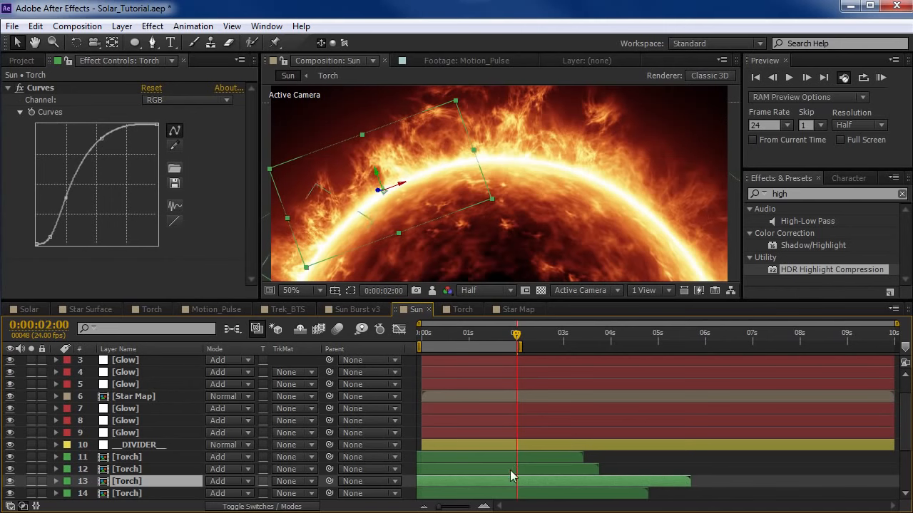
- Duplicate the top-center Torch, place the enlarged copy over the sun's left edge, and shift it earlier to end at about 3 seconds
left_click(522, 457)
left_click_drag(550, 138, 384, 176)
key("ctrl+d")
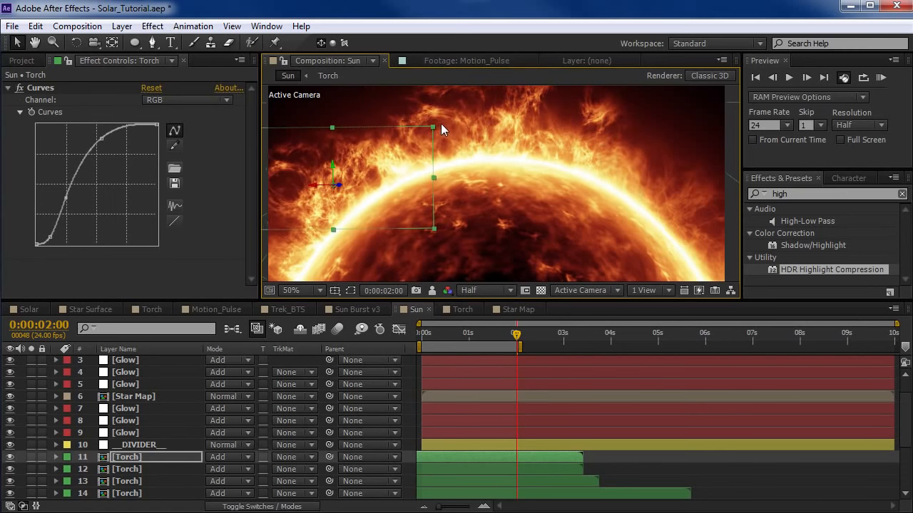
left_click_drag(431, 127, 481, 108)
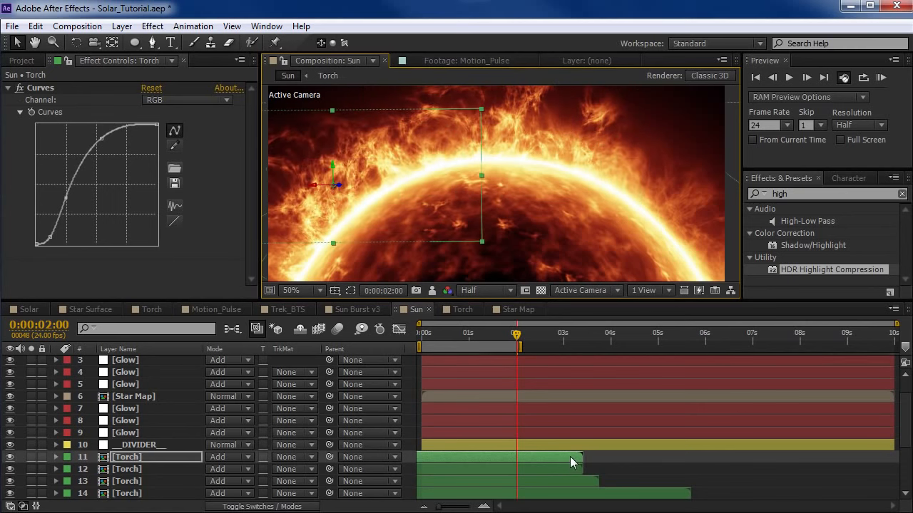
left_click_drag(570, 457, 537, 426)
- Rotate the newest Torch copy to follow the sun's left rim and set its Opacity to 51%
key("w")
left_click_drag(340, 184, 375, 179)
key("v")
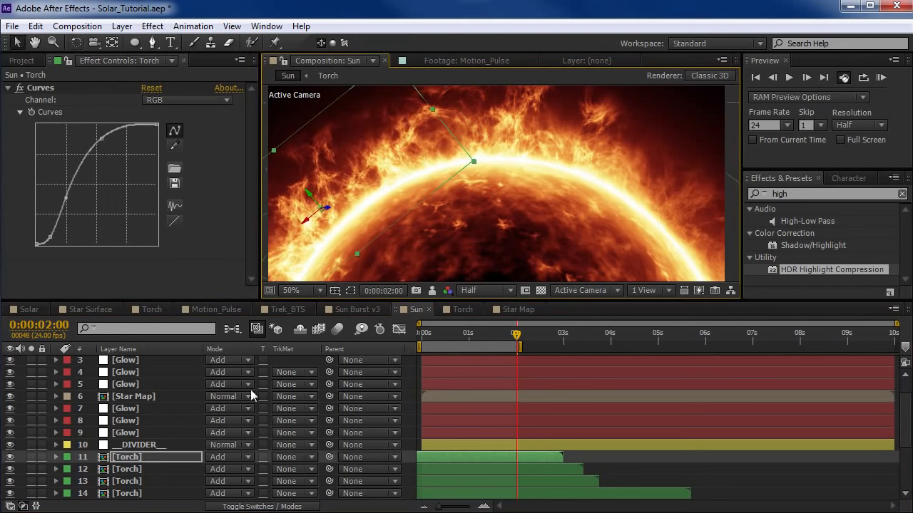
key("t")
left_click_drag(211, 472, 175, 467)
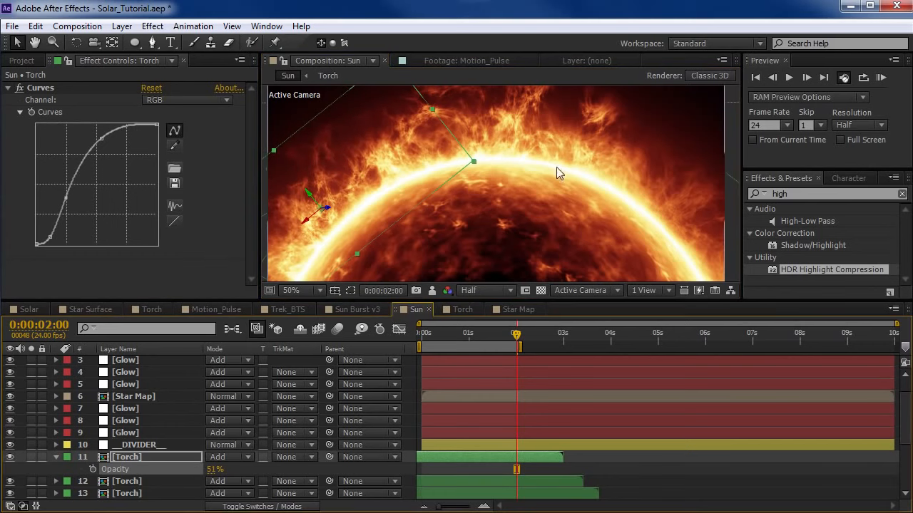
- Hide the layer controls and inspect the whole sun in an enlarged composition view
key("ctrl+shift+h")
key("grave")
key("space")
left_click_drag(535, 375, 537, 332)
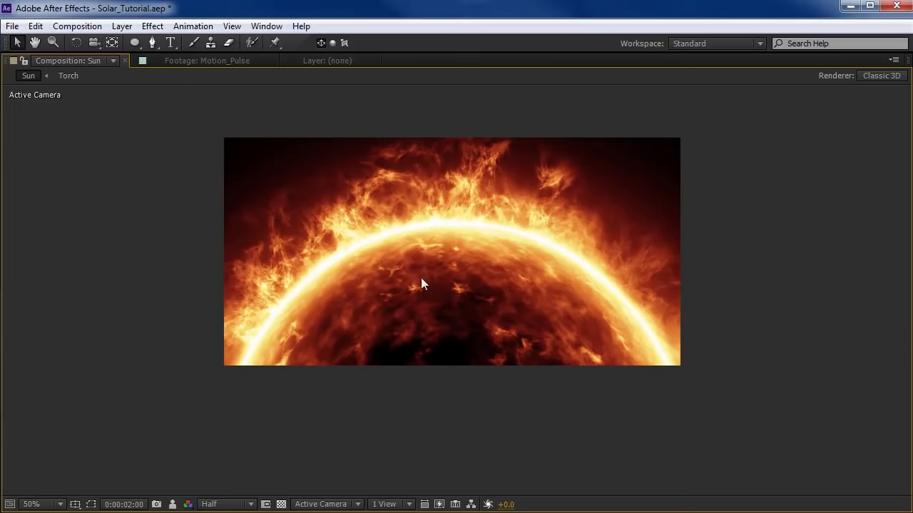
key("c")
key("grave")
key("grave")
key("space")
left_click_drag(421, 238, 421, 249)
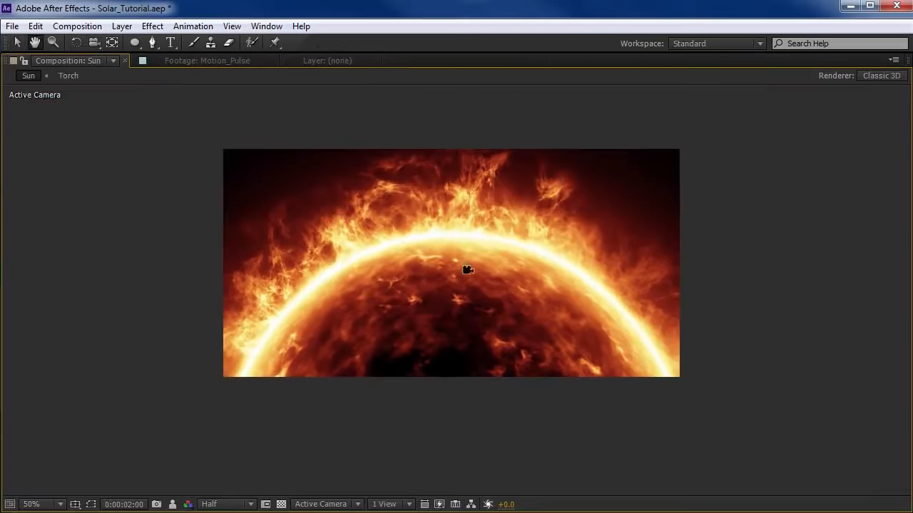
- Adjust the camera's framing of the sun, then restore the normal panel layout with the sun centred in view
key("c")
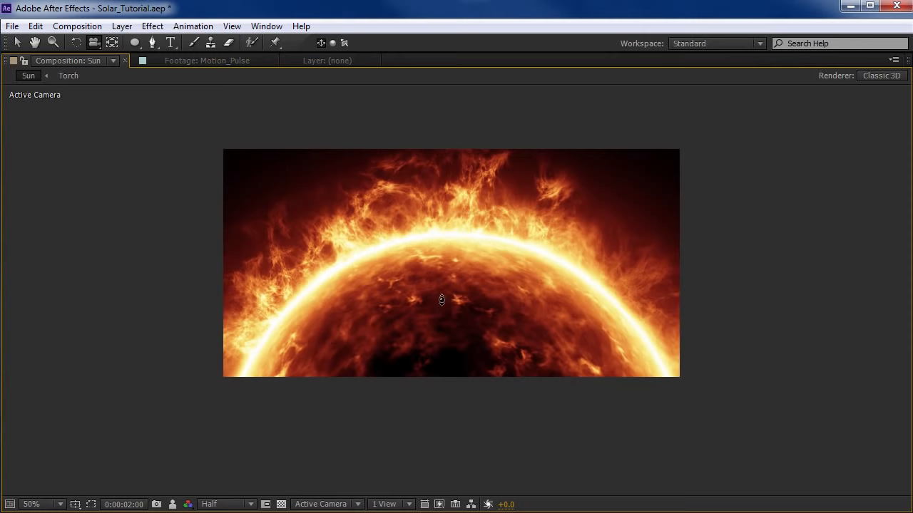
left_click_drag(441, 299, 436, 321)
key("grave")
key("space")
left_click_drag(494, 153, 505, 178)
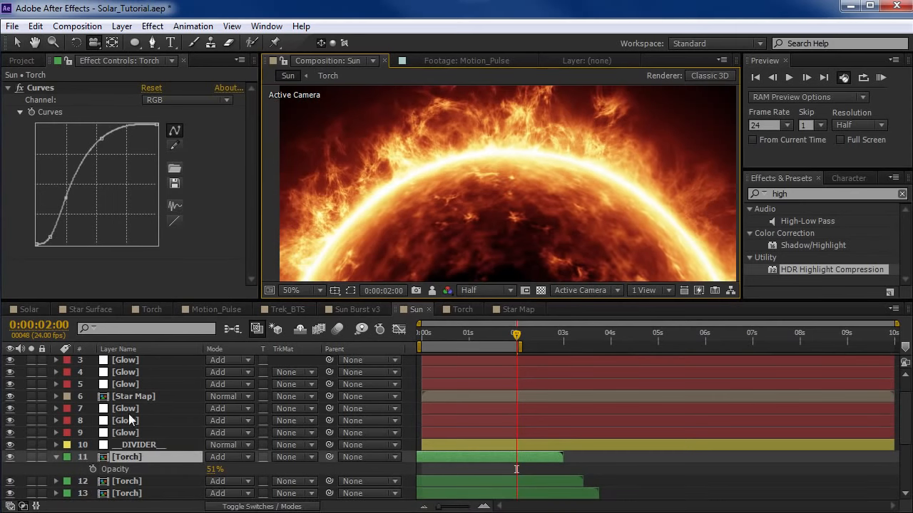
- Reveal Camera 1's Position and Point of Interest and enable keyframing for both at 0 seconds
scroll(172, 433, "up", 2)
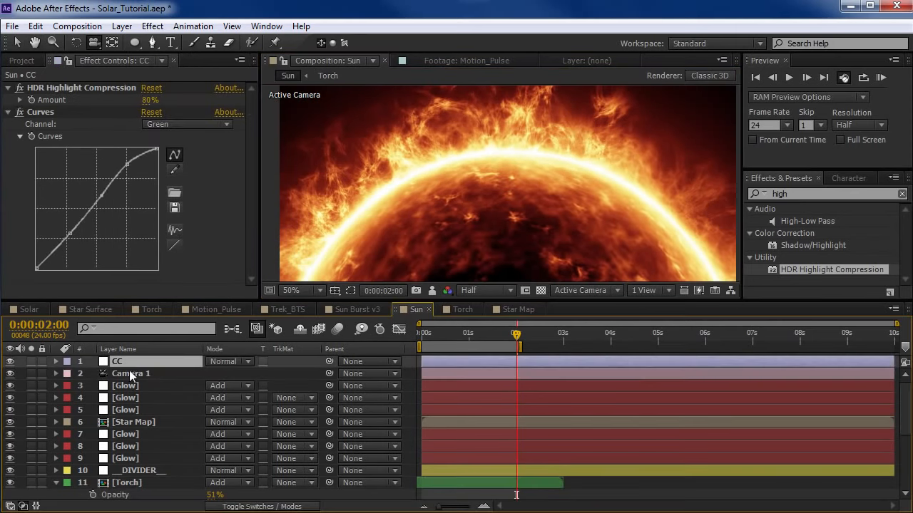
left_click(129, 371)
key("p")
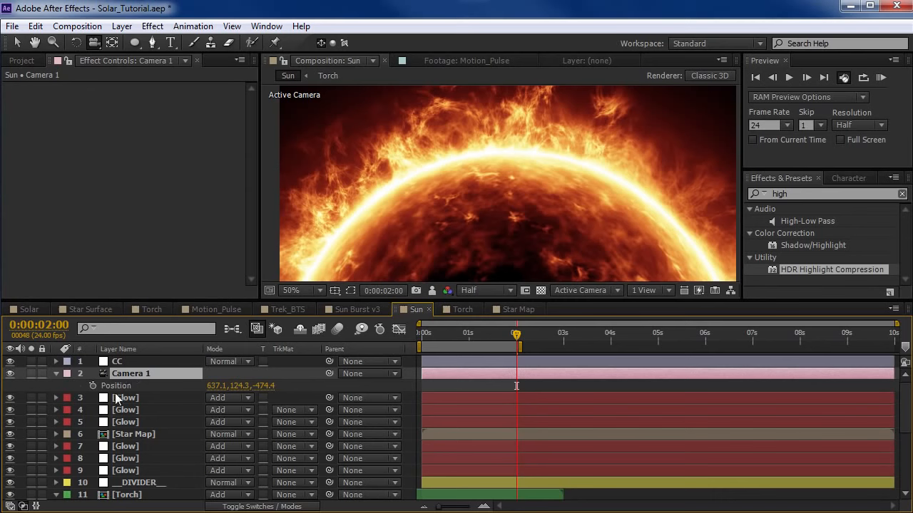
key("shift+a")
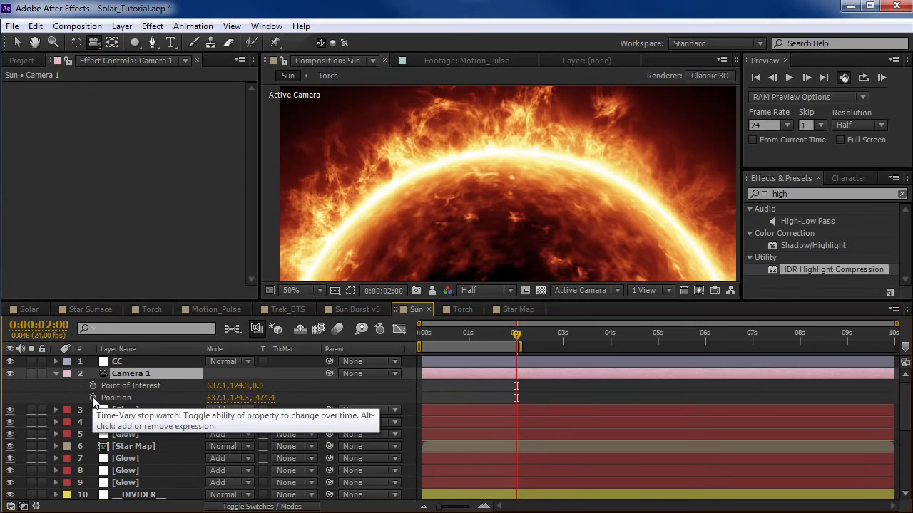
left_click(93, 398)
left_click(92, 385)
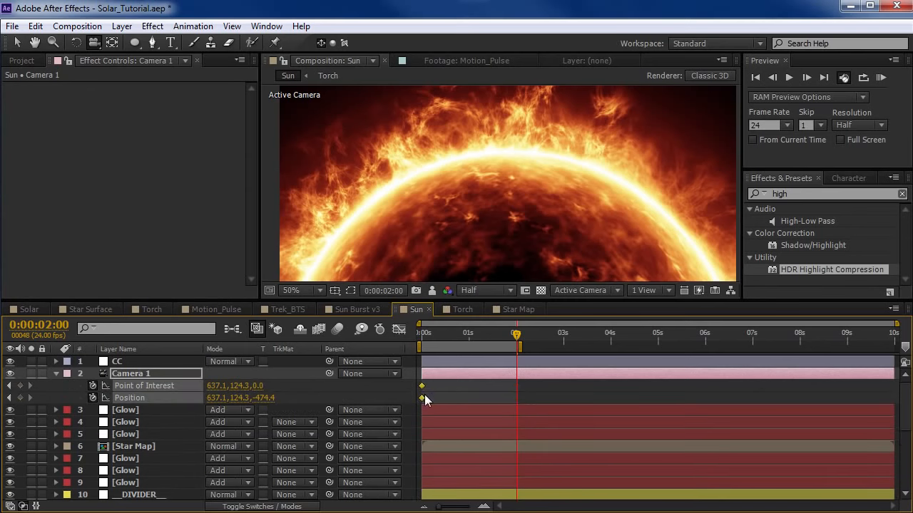
left_click(424, 334)
- At 3 seconds, move and orbit the camera to Position 635.8, 80.7, -393.2 and Point of Interest 635.8, 118.6, 0.5
left_click_drag(481, 343, 563, 349)
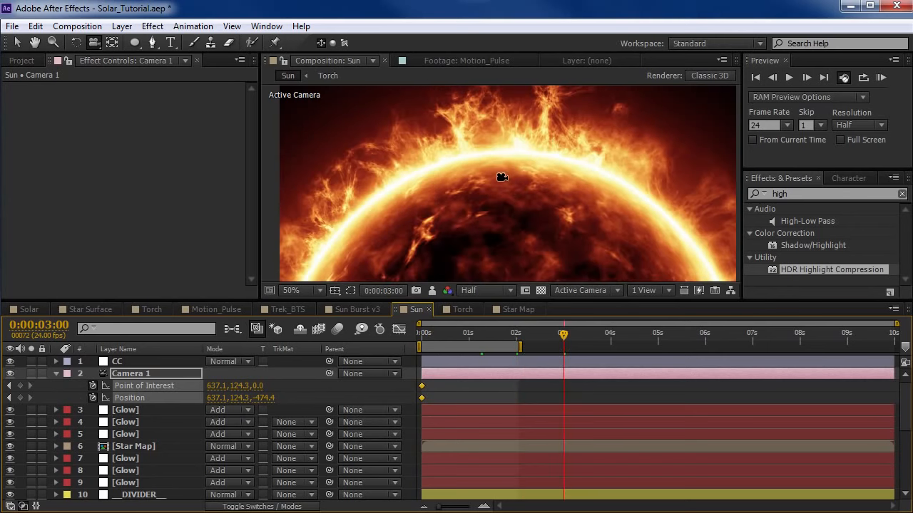
left_click_drag(502, 177, 506, 157)
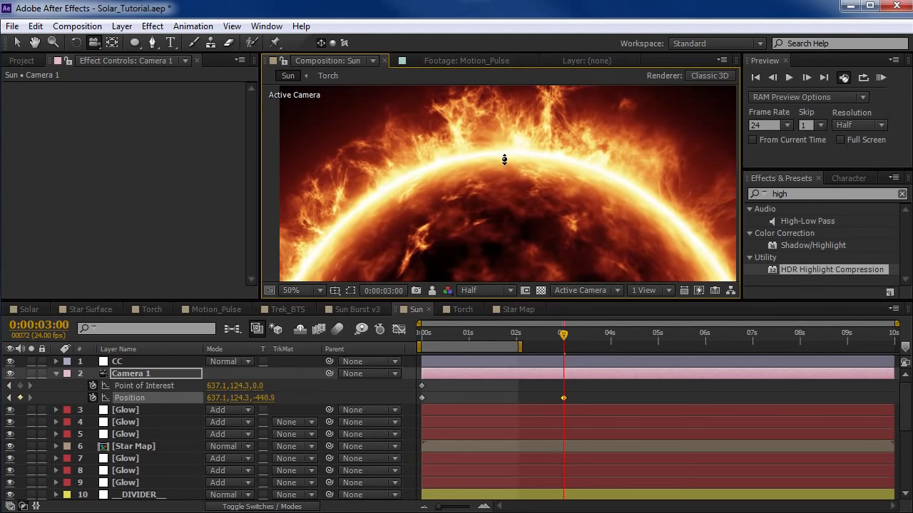
left_click(99, 45)
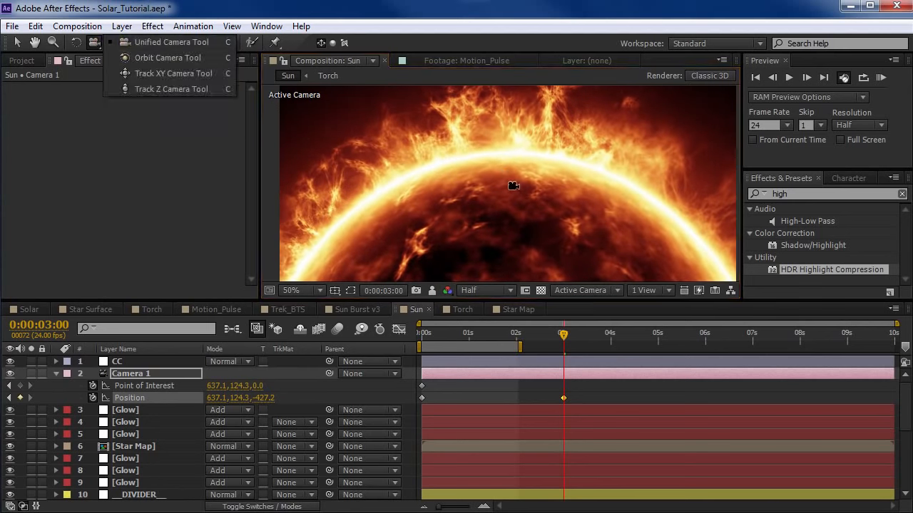
mouse_move(513, 186)
left_mouse_down()
mouse_move(513, 150)
mouse_move(515, 186)
left_mouse_up()
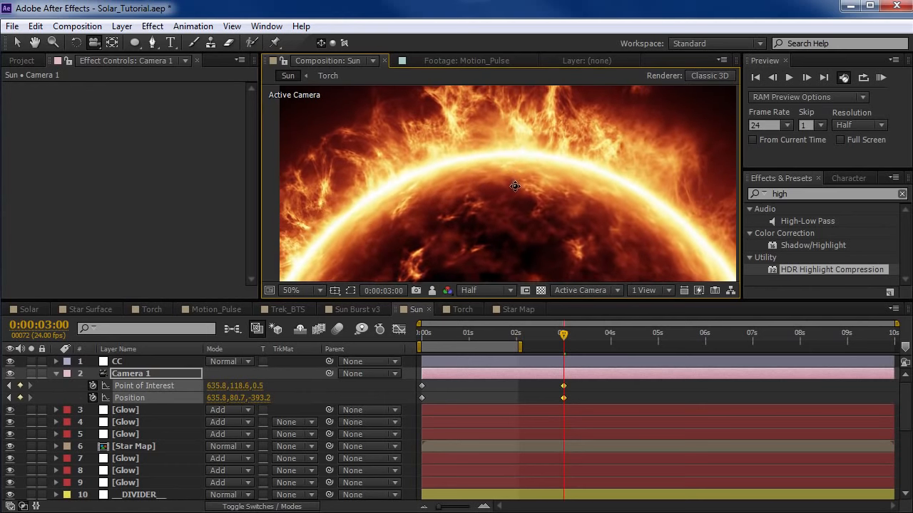
- End the work area at 3 seconds and scrub back through the camera move
key("n")
left_click_drag(560, 334, 556, 334)
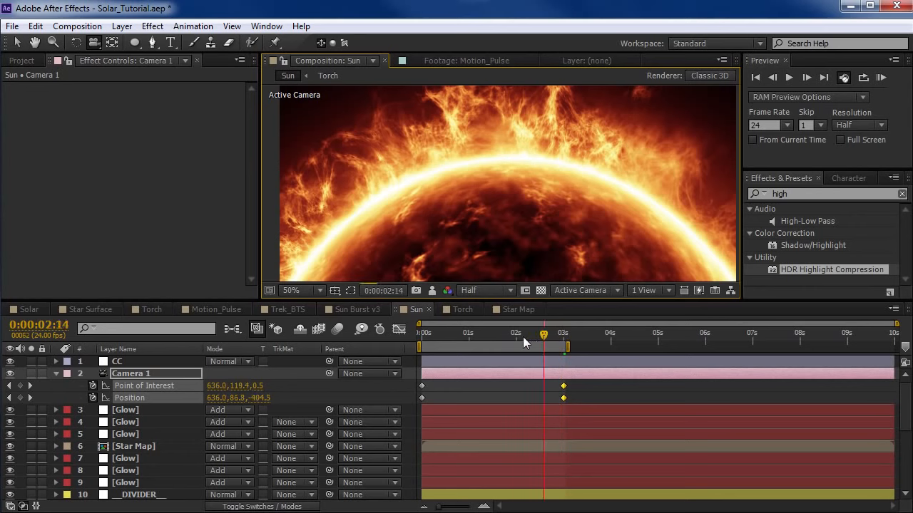
left_click(520, 335)
- At 0 seconds, reframe the camera to Position 638.6, 148.3, -473.9 and Point of Interest 638.6, 115.2, -0.6, and preview the move
left_click_drag(426, 336, 399, 333)
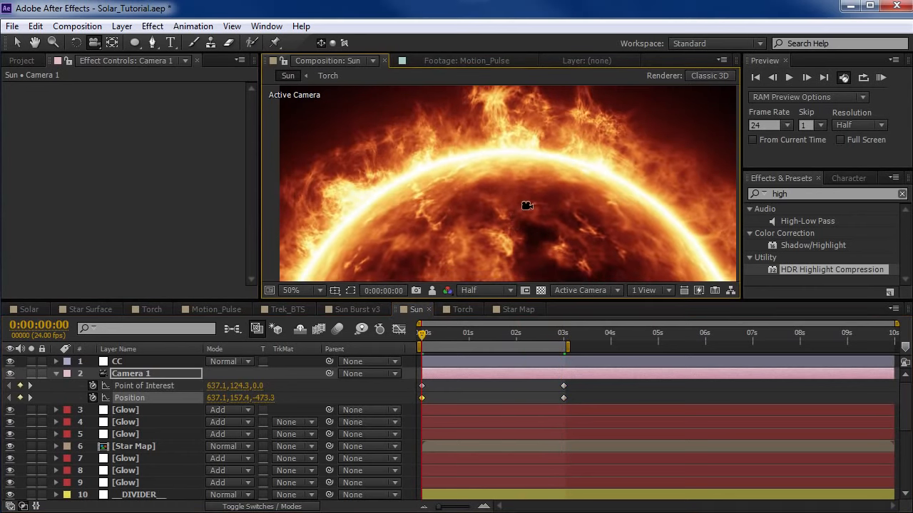
key("grave")
left_click_drag(473, 305, 471, 317)
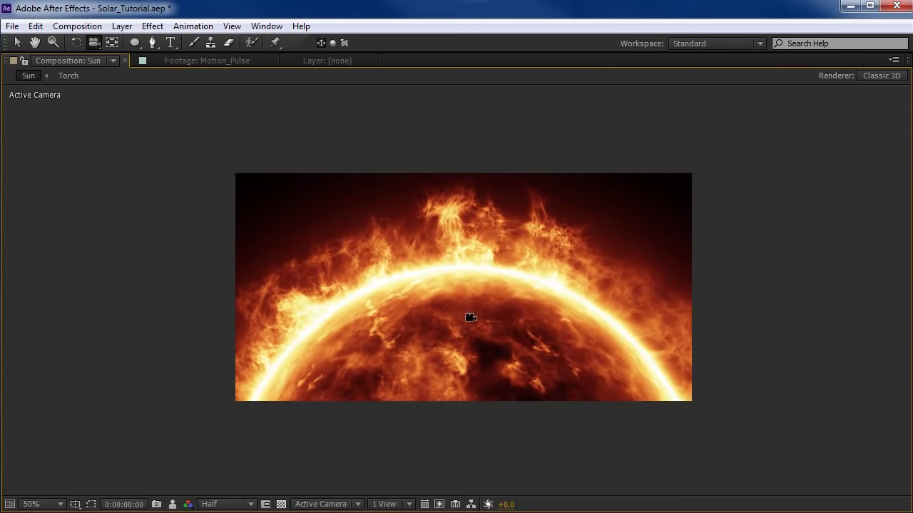
key("grave")
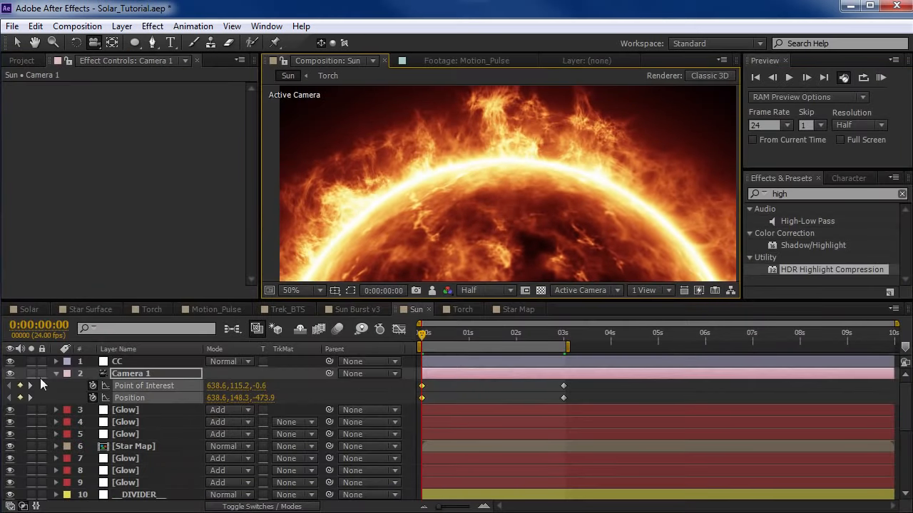
key("KP_0")
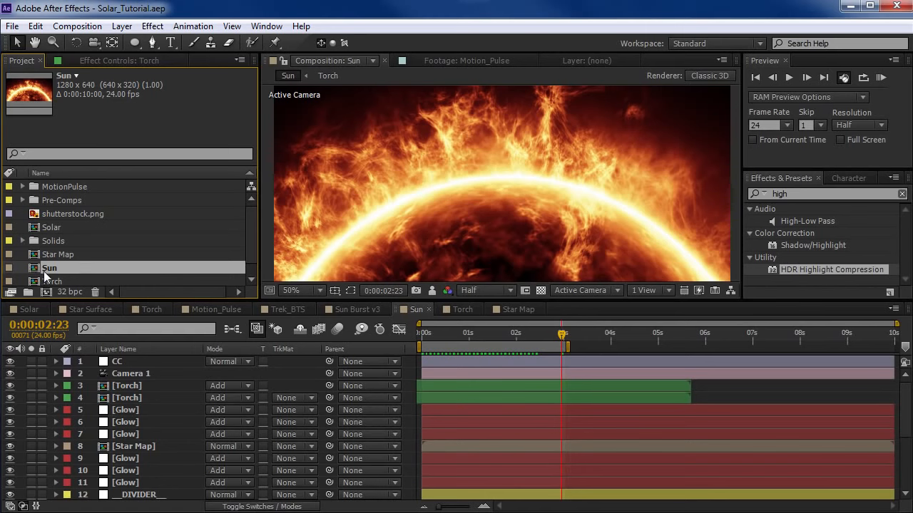
- Create a new composition from the Sun composition and rename it Sun OUTPUT
left_click_drag(48, 266, 46, 292)
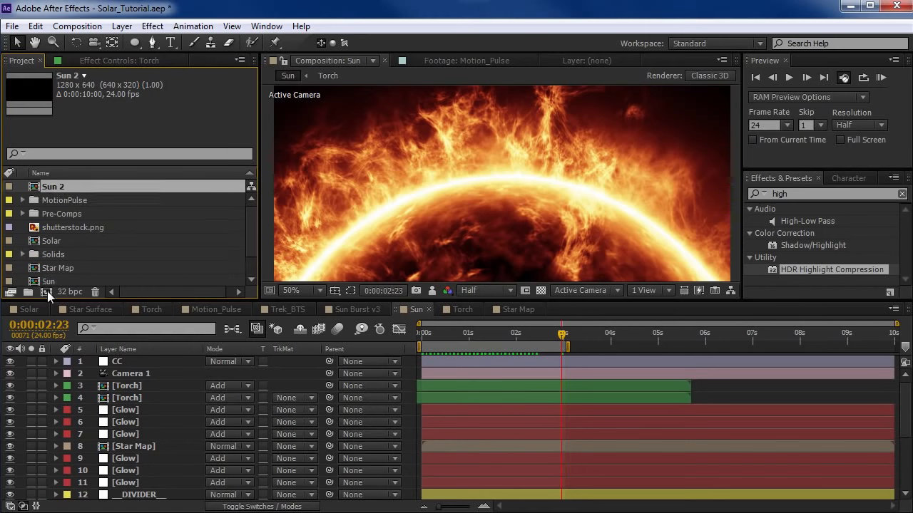
left_click(164, 418)
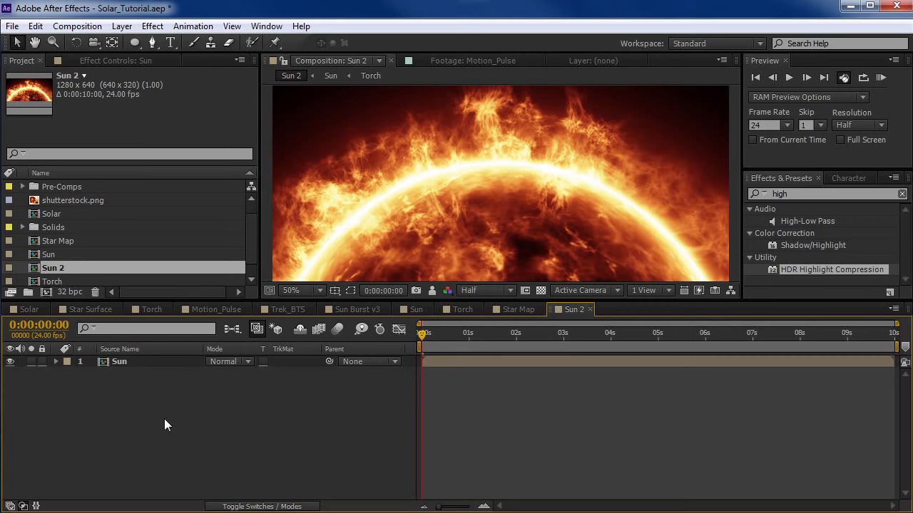
left_click(77, 26)
left_click(114, 64)
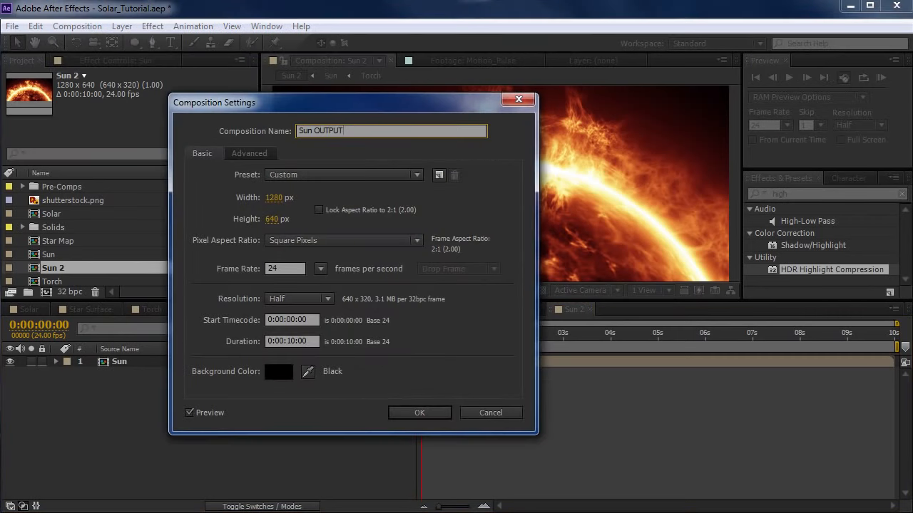
key("Return")
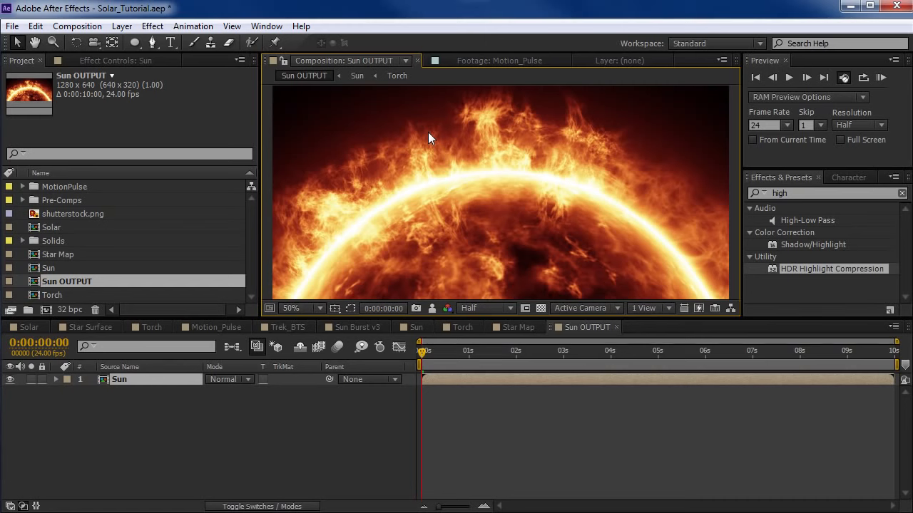
- Apply Turbulent Displace to the Sun layer and set its Size to 9 and Amount to 41
left_click(154, 26)
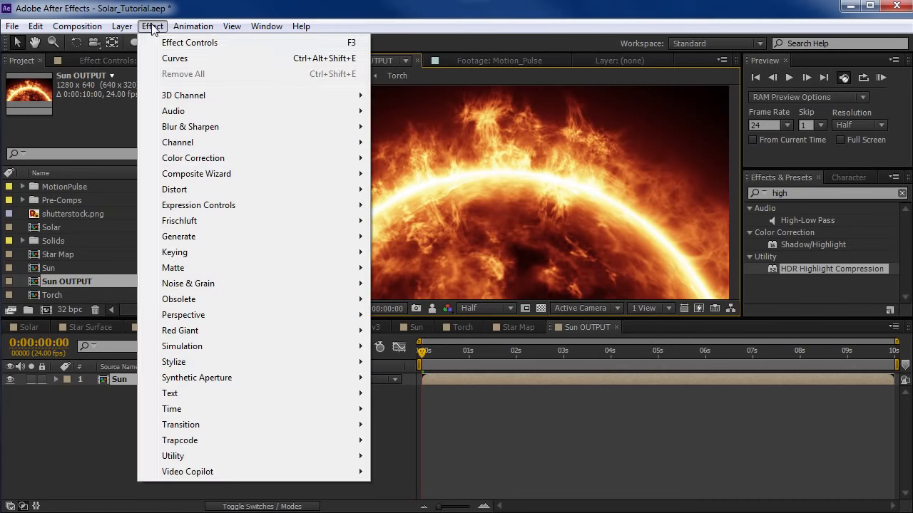
mouse_move(183, 192)
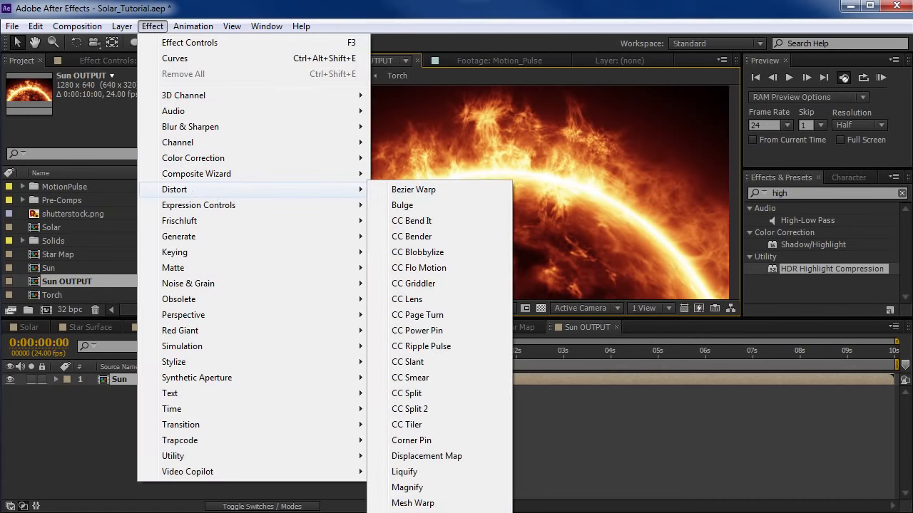
left_click(427, 512)
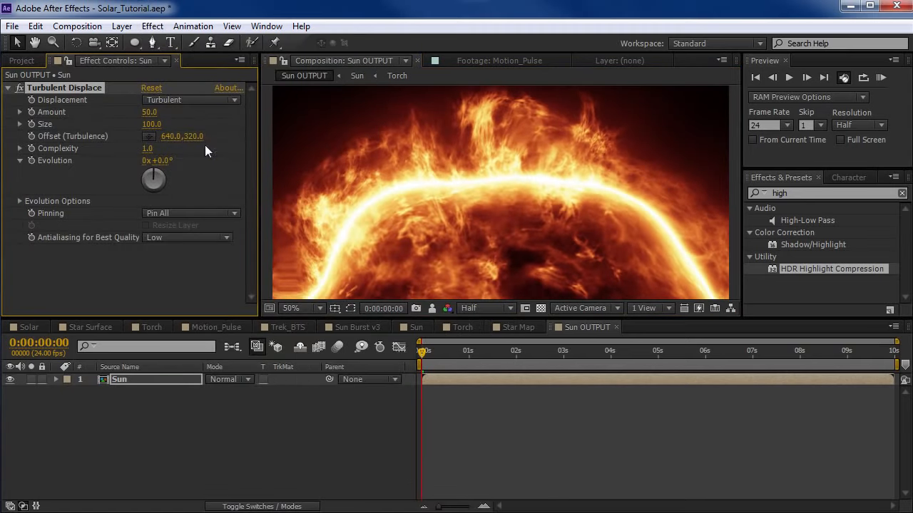
left_click_drag(150, 122, 50, 137)
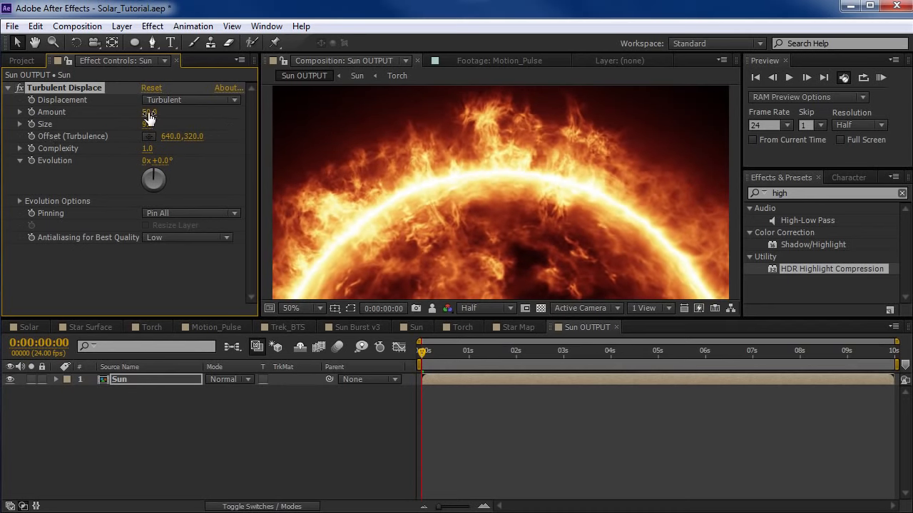
mouse_move(149, 112)
left_mouse_down()
mouse_move(254, 108)
mouse_move(149, 113)
left_mouse_up()
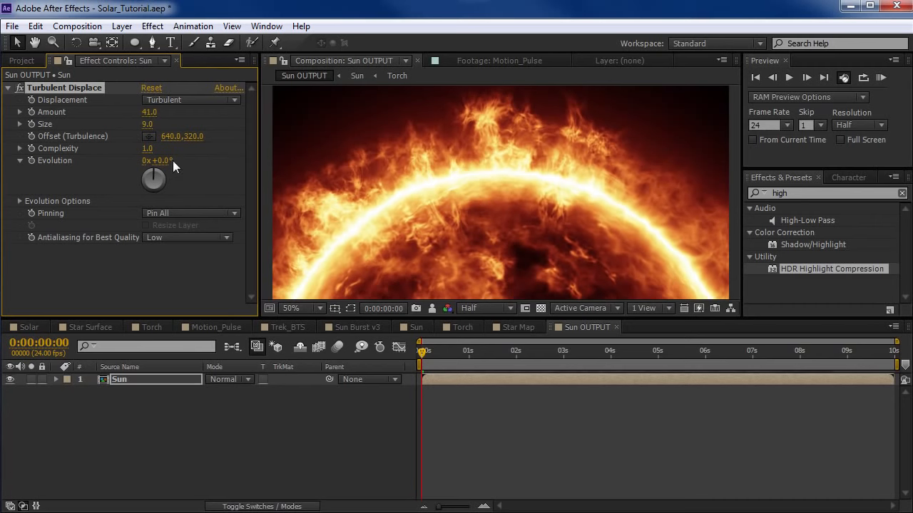
- Keyframe Evolution from 1x+192° at 0 seconds to 2x+281° at 3 seconds, end the work area there, and preview
left_click_drag(171, 156, 595, 176)
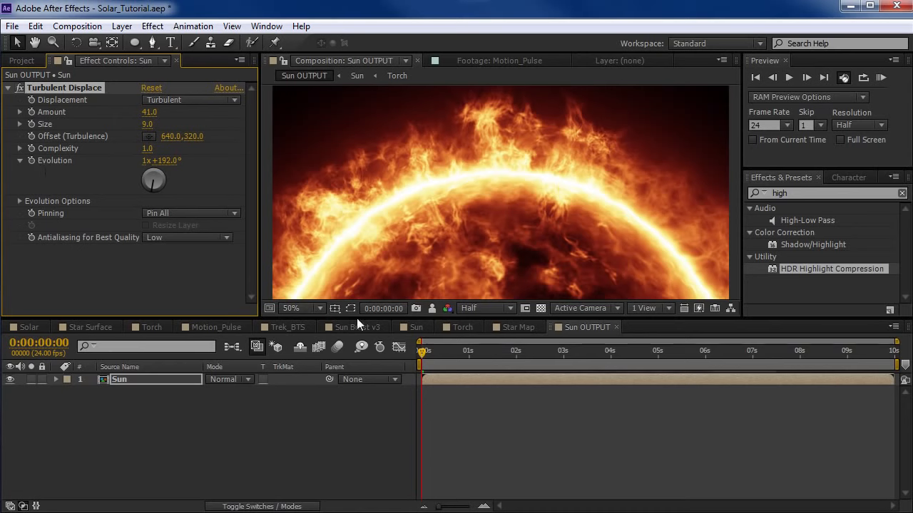
left_click(32, 160)
left_click(562, 353)
key("n")
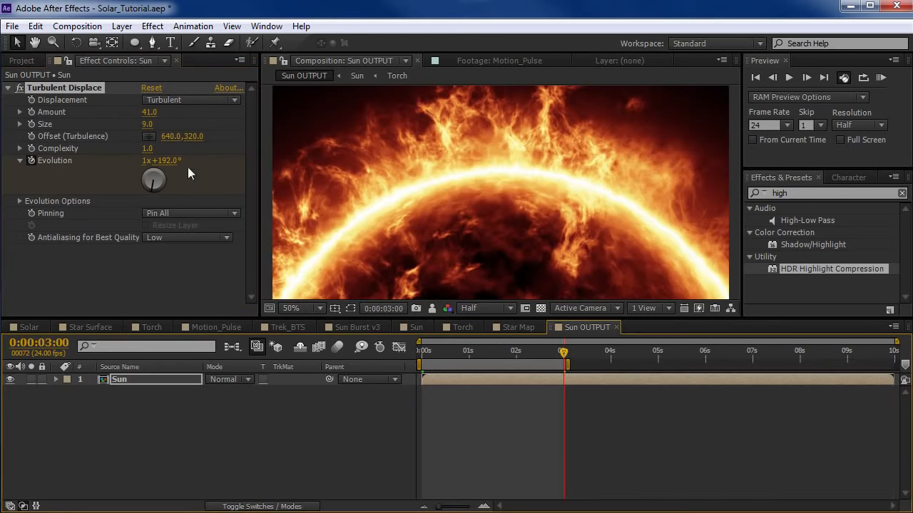
left_click_drag(169, 162, 267, 160)
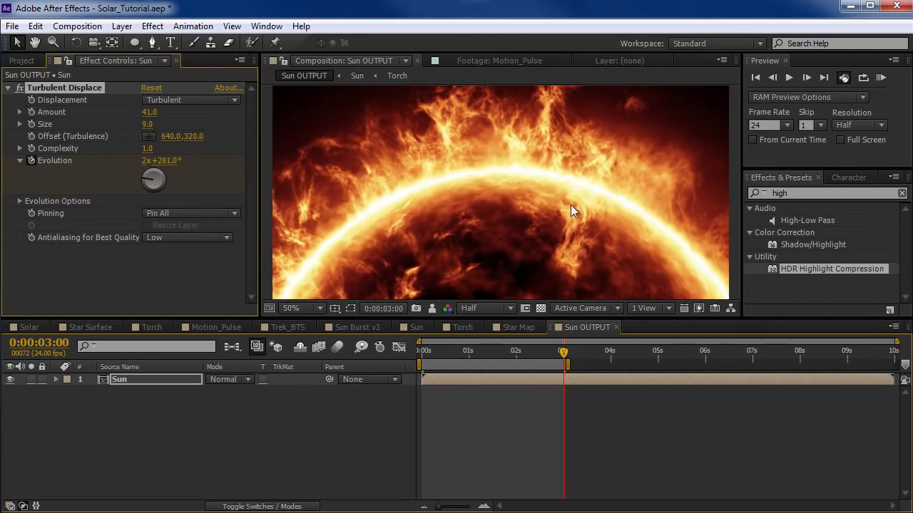
key("KP_0")
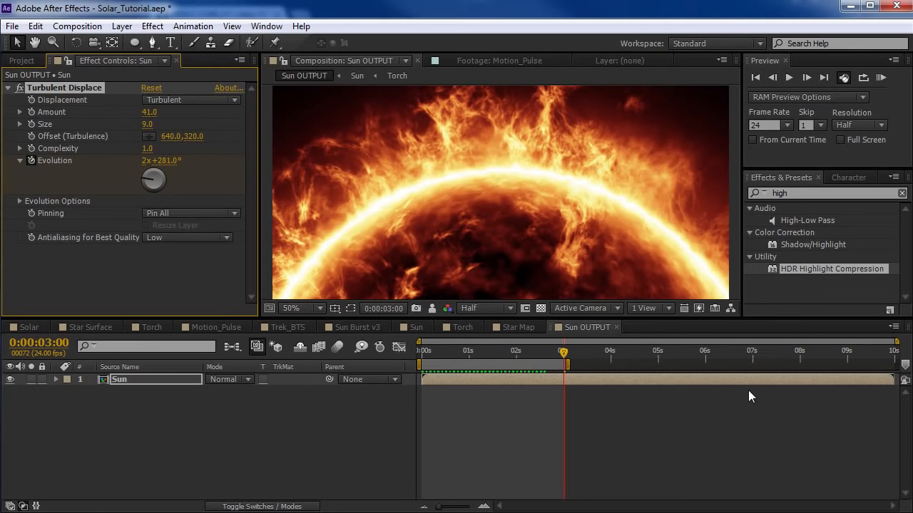
- View the Heat Distortion product page in the browser, return to After Effects, and apply Heat Distortion to the Sun layer
key("alt+Tab")
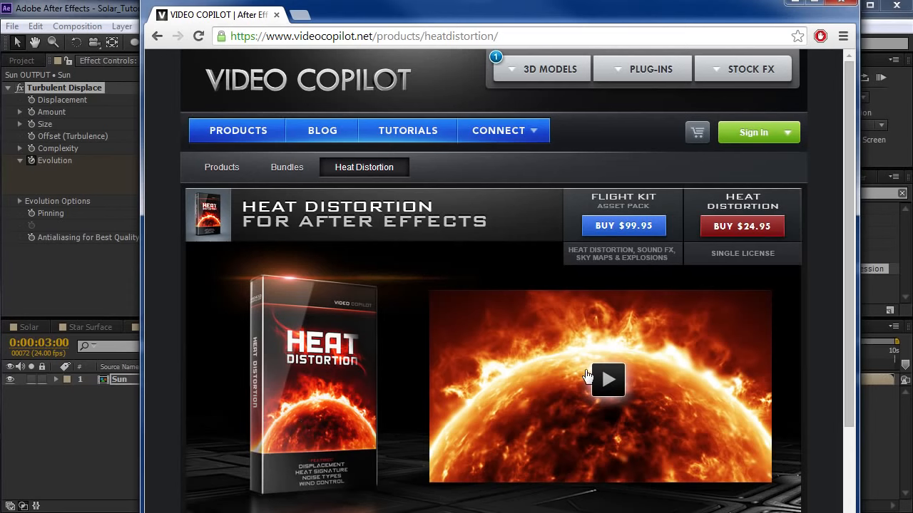
left_click(72, 424)
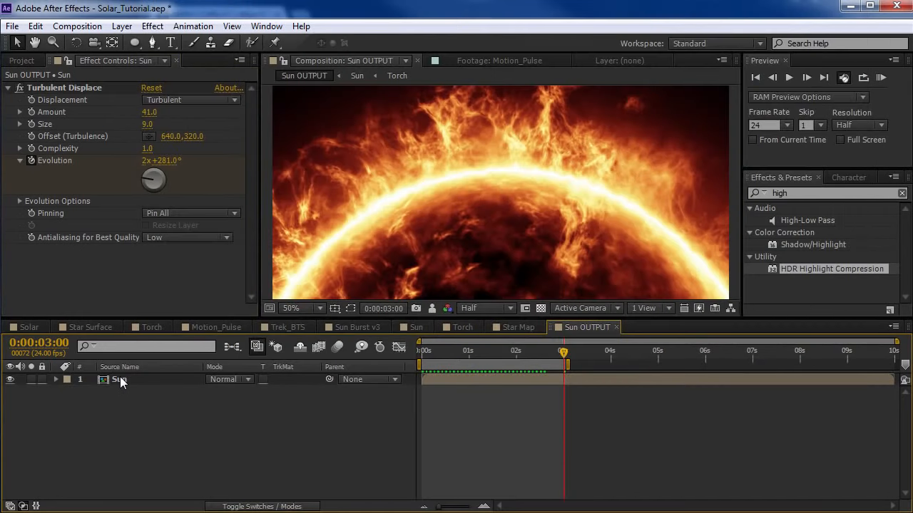
left_click(120, 378)
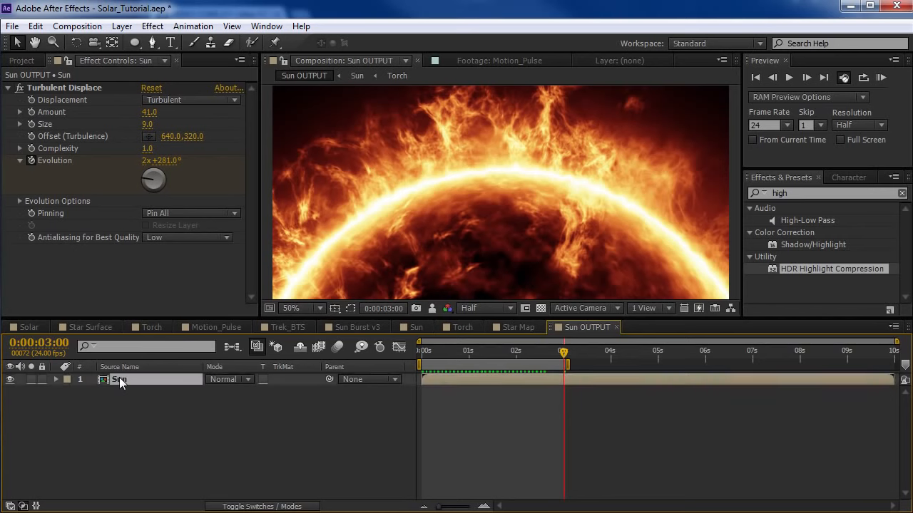
left_click_drag(807, 191, 681, 203)
type("heat d")
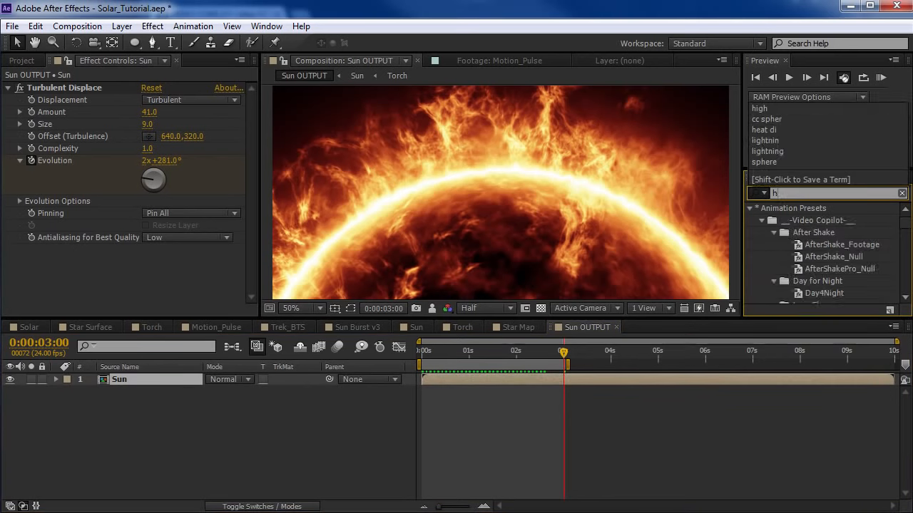
left_click_drag(791, 221, 512, 379)
scroll(25, 78, "up", 5)
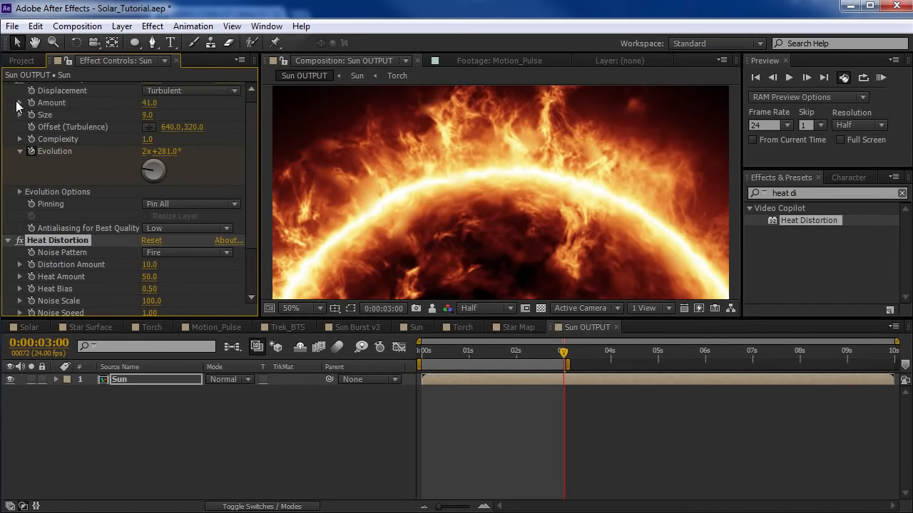
- Collapse the Turbulent Displace settings and review the default Heat Distortion at several times in the first second and a half
left_click(9, 88)
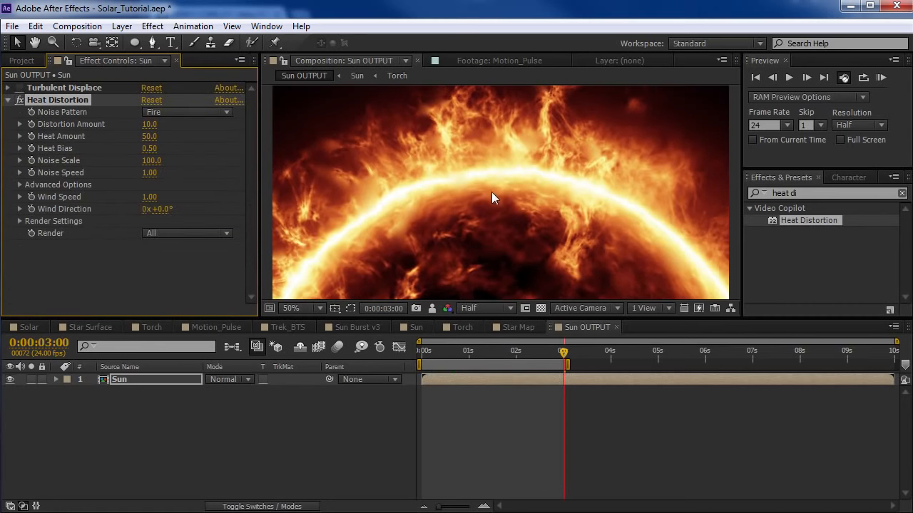
left_click_drag(453, 201, 503, 213)
left_click_drag(410, 229, 347, 217)
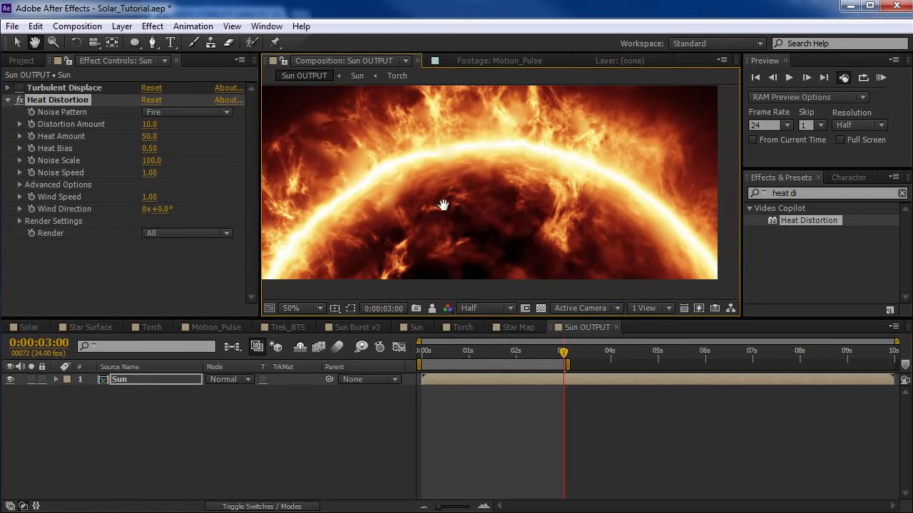
left_click_drag(429, 351, 482, 355)
left_click(469, 353)
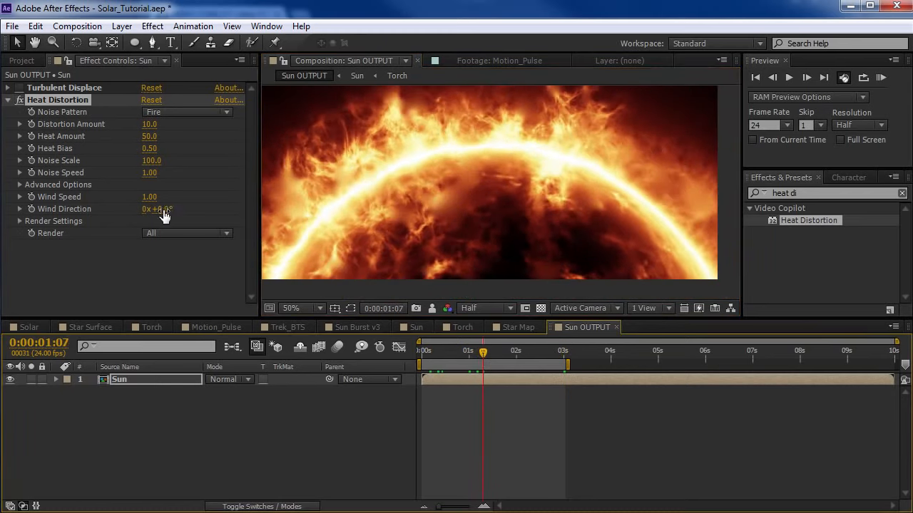
- Set Heat Distortion's Wind Direction to 2° and Noise Scale to 167, inspecting the rim up close and previewing the motion
mouse_move(163, 210)
left_mouse_down()
mouse_move(172, 209)
mouse_move(164, 214)
left_mouse_up()
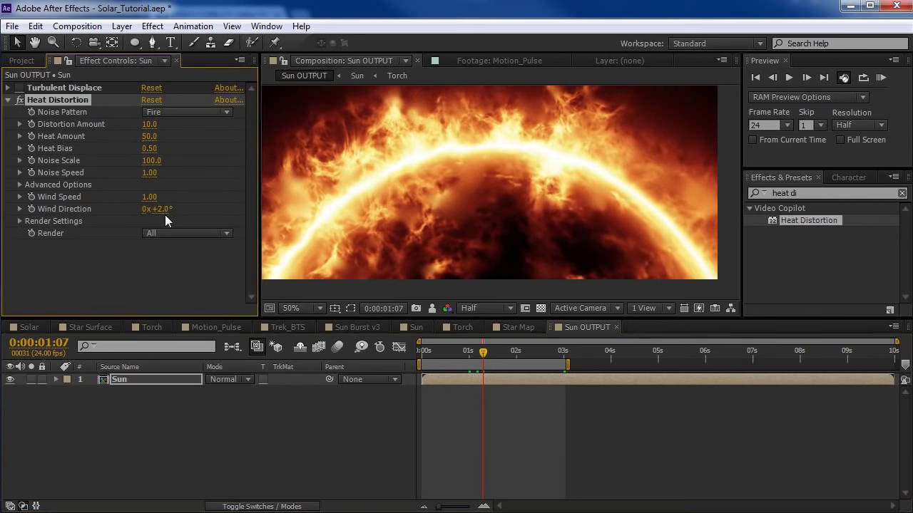
key("space")
scroll(511, 228, "up", 1)
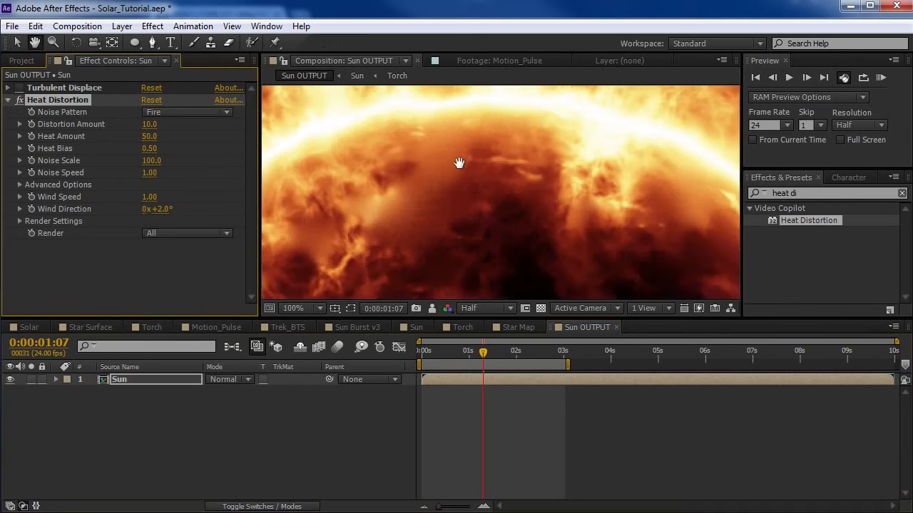
left_click_drag(437, 93, 435, 184)
key("space")
scroll(382, 278, "down", 1)
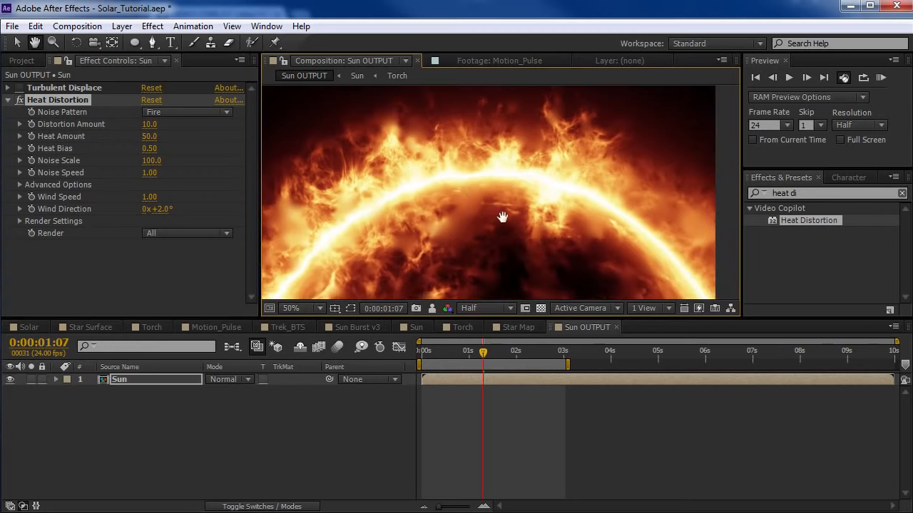
left_click_drag(457, 354, 460, 354)
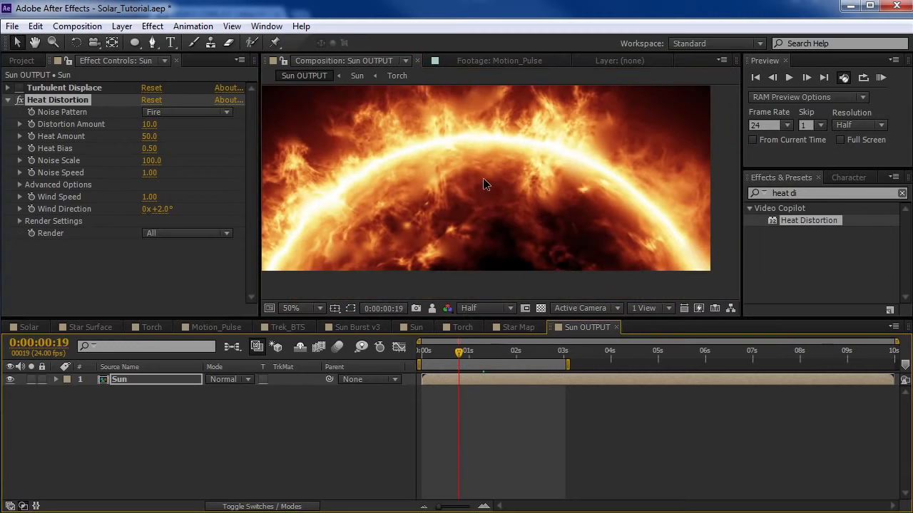
key("space")
left_click_drag(493, 169, 518, 199)
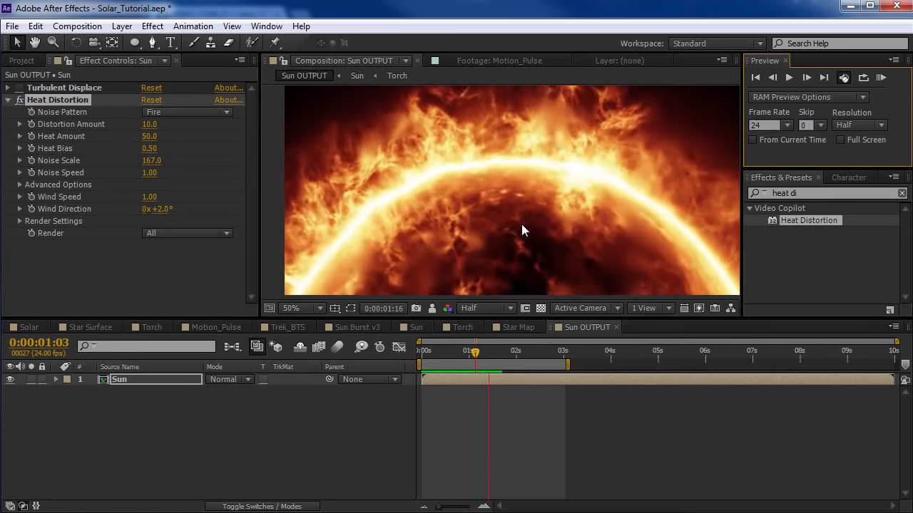
- Try the Smoke and Incendiary noise patterns on Heat Distortion, with Noise Scale at 107 and Heat Bias at 0.58
left_click(172, 123)
left_click(178, 112)
left_click(175, 143)
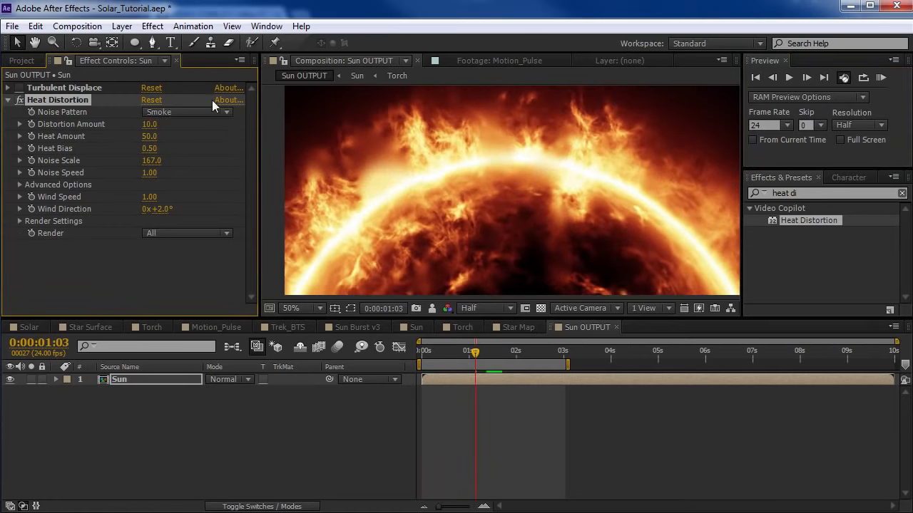
left_click(196, 112)
left_click(183, 159)
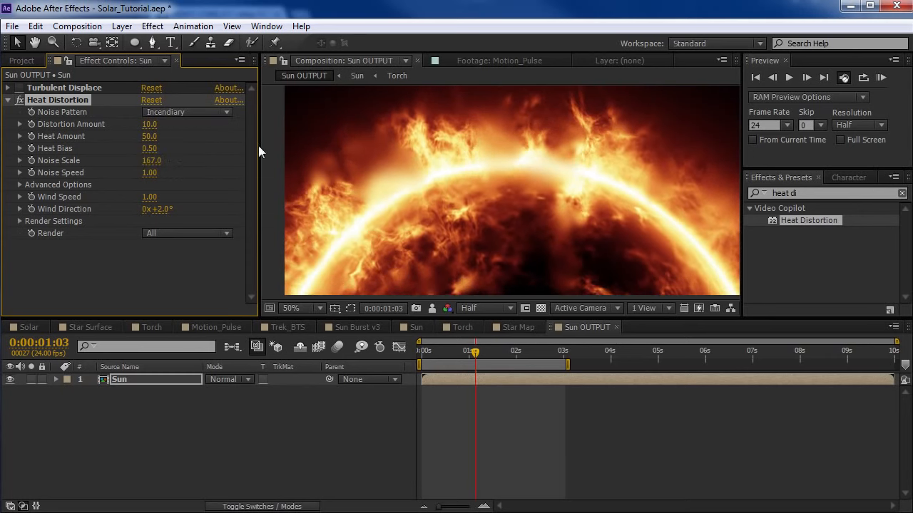
left_click_drag(155, 169, 116, 165)
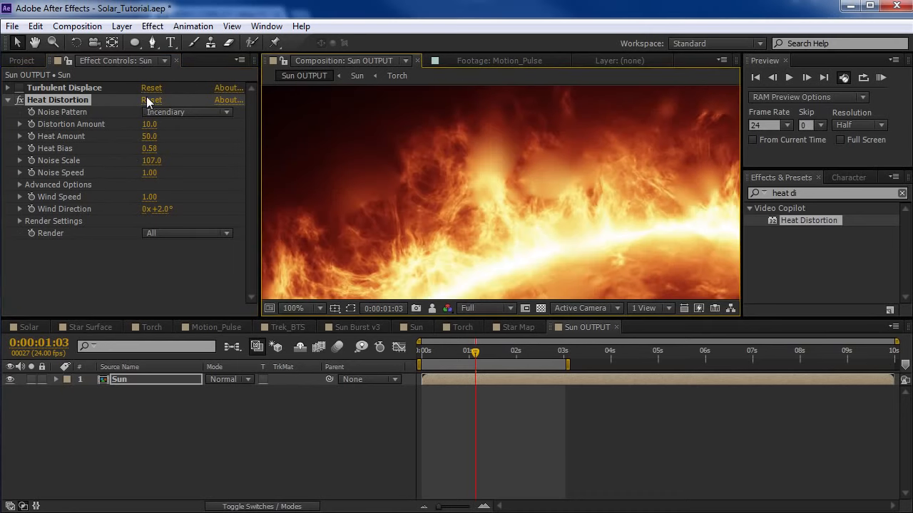
- Reset Heat Distortion and set Heat Amount to 25, Heat Bias to 0.49 and Noise Scale to 104
left_click(147, 100)
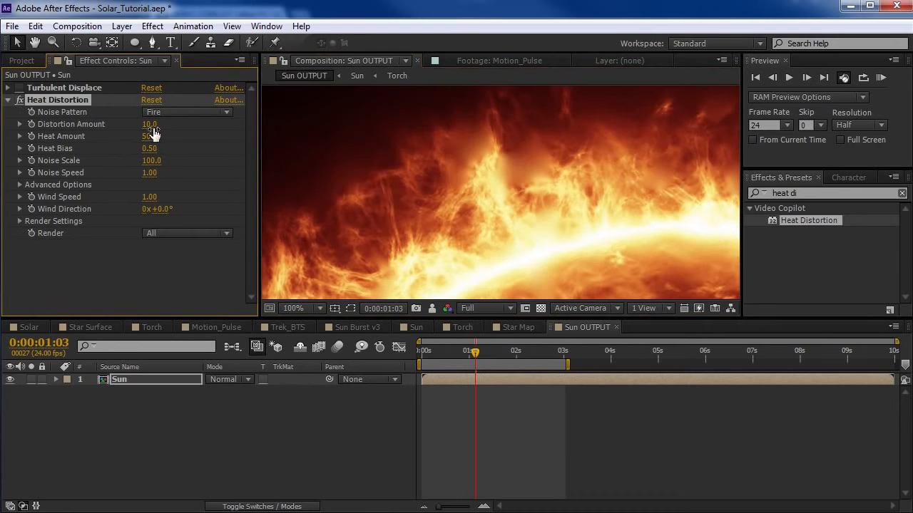
mouse_move(176, 123)
left_mouse_down()
mouse_move(207, 119)
mouse_move(149, 136)
mouse_move(169, 134)
left_mouse_up()
key("ctrl+z")
left_click_drag(134, 136, 127, 137)
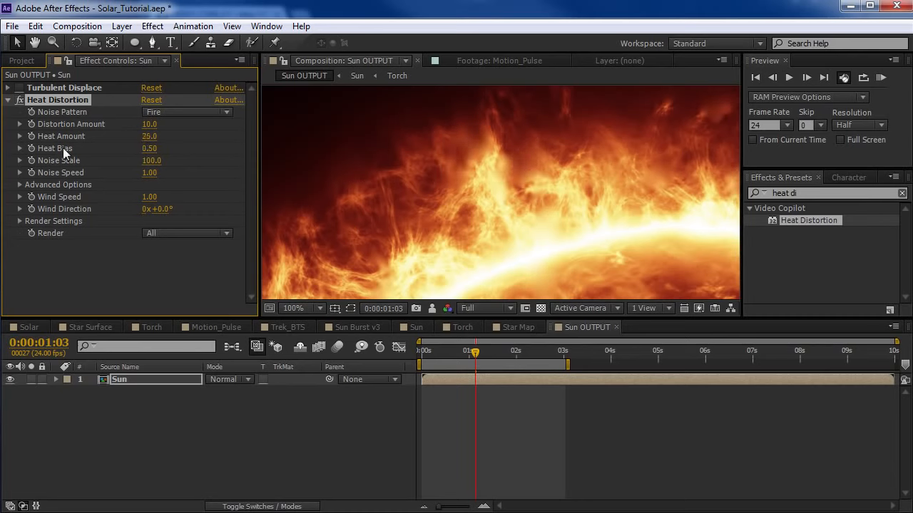
mouse_move(150, 149)
left_mouse_down()
mouse_move(126, 147)
mouse_move(148, 147)
left_mouse_up()
key("space")
left_click_drag(578, 231, 564, 218)
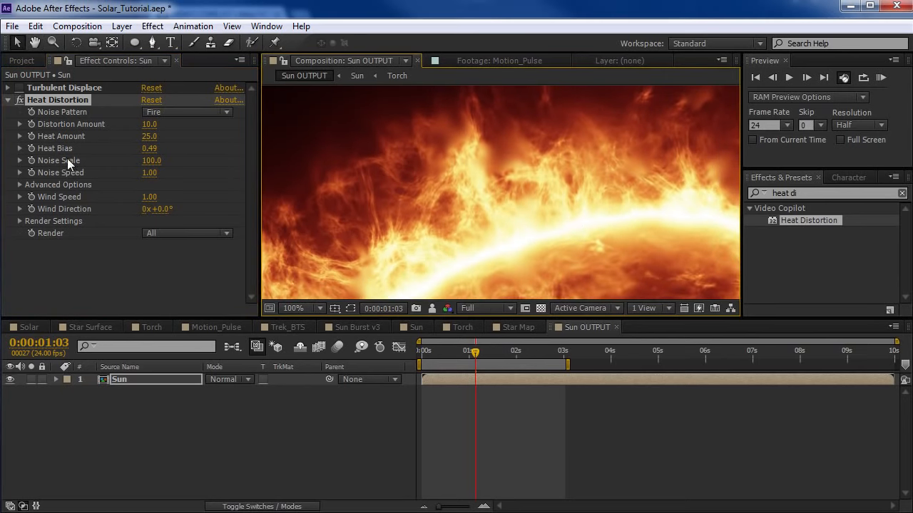
mouse_move(152, 161)
left_mouse_down()
mouse_move(107, 161)
mouse_move(154, 160)
left_mouse_up()
scroll(494, 206, "down", 1)
left_click_drag(498, 230, 479, 189)
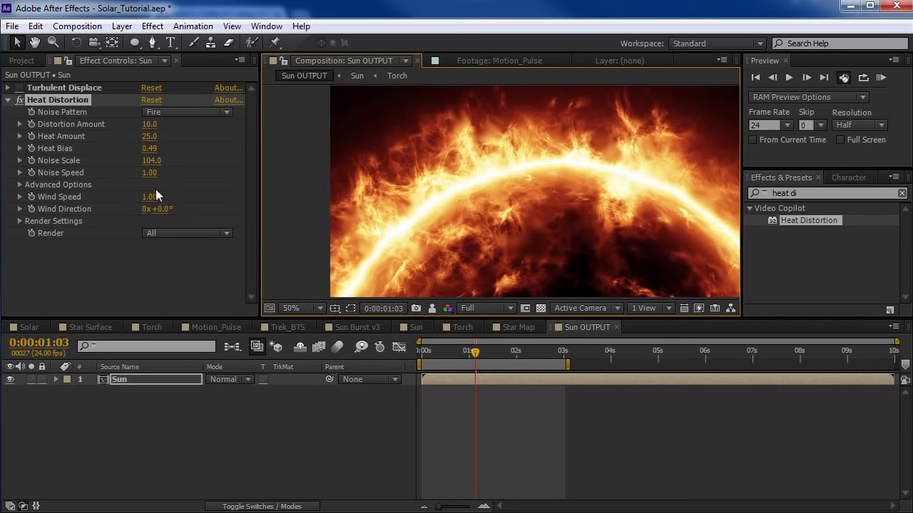
- Set Heat Distortion's Noise Pattern to Incendiary and Noise Scale to 97, and look over its Advanced Options
left_click(171, 112)
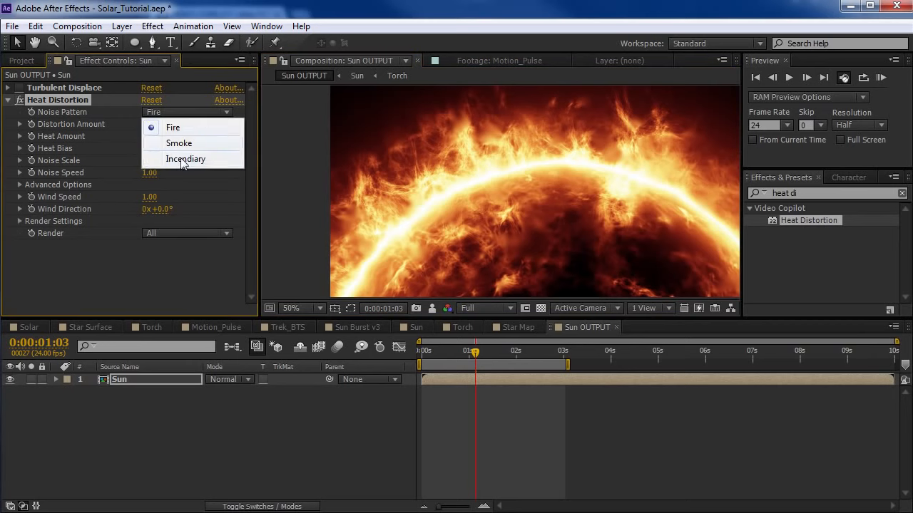
left_click(193, 157)
left_click_drag(569, 184, 523, 198)
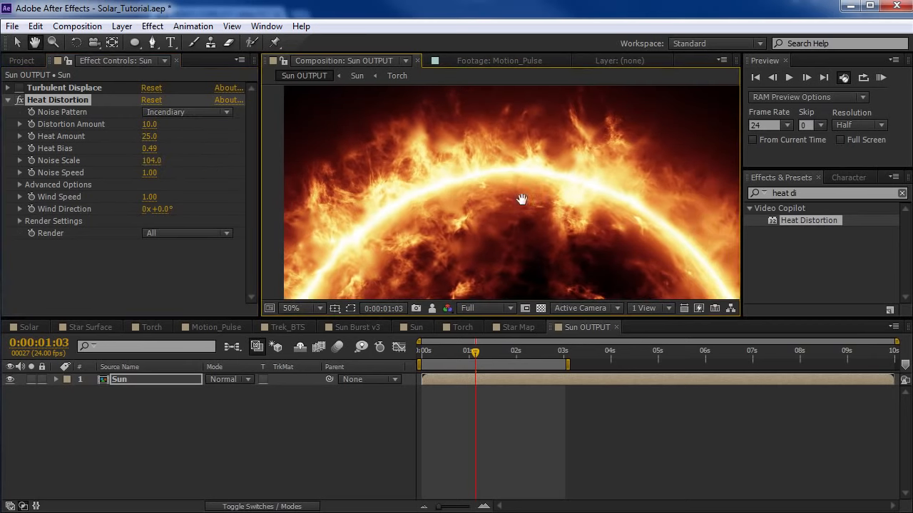
key("v")
mouse_move(148, 164)
left_mouse_down()
mouse_move(140, 159)
mouse_move(152, 159)
left_mouse_up()
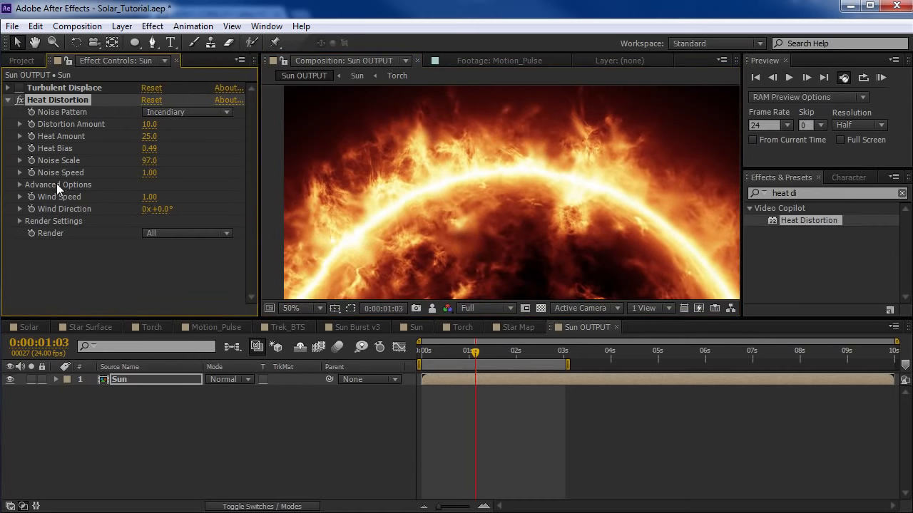
left_click(18, 185)
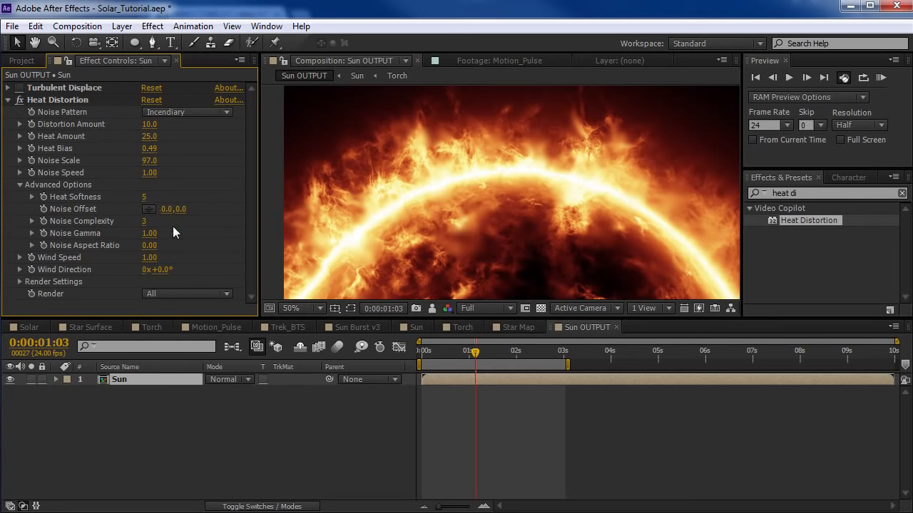
left_click(20, 184)
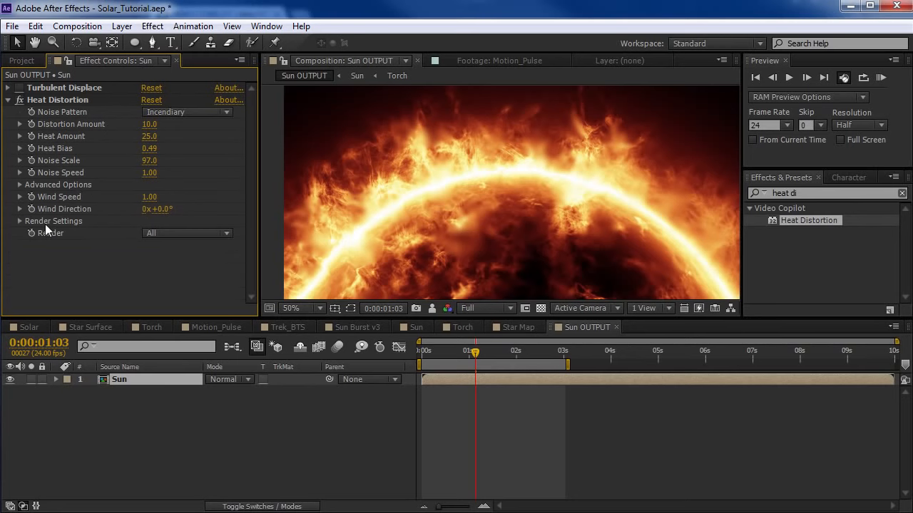
- Delete the Heat Distortion effect from the Sun layer in the Sun OUTPUT composition
left_click(66, 98)
key("Delete")
left_click(439, 246)
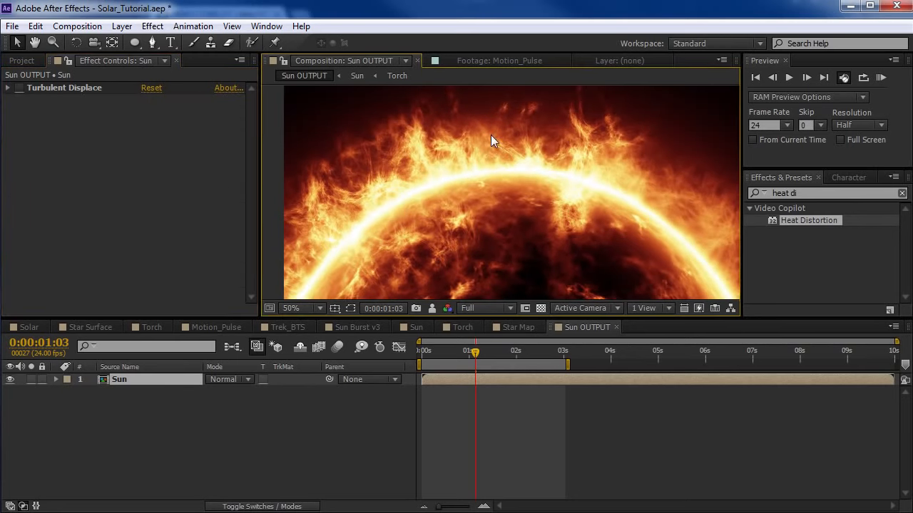
- Open the Sun composition at 0 seconds and set its preview resolution to Half
left_click(410, 323)
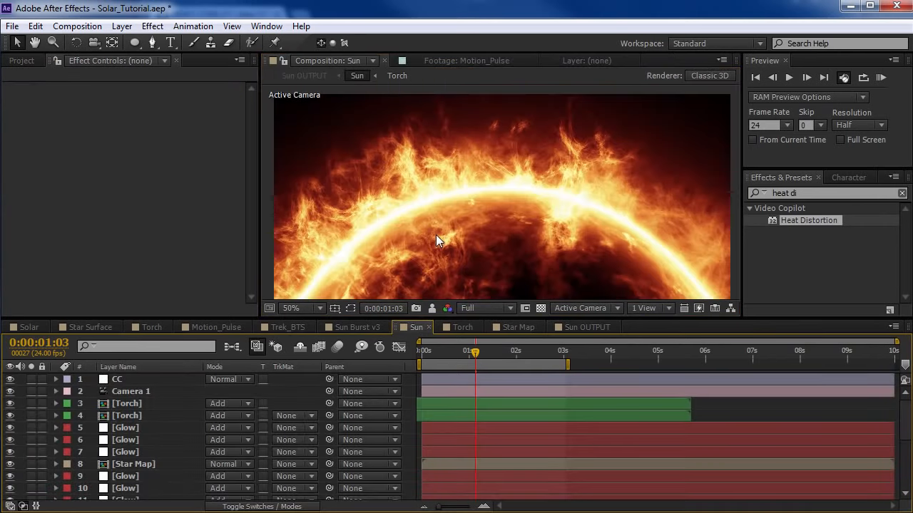
left_click(421, 350)
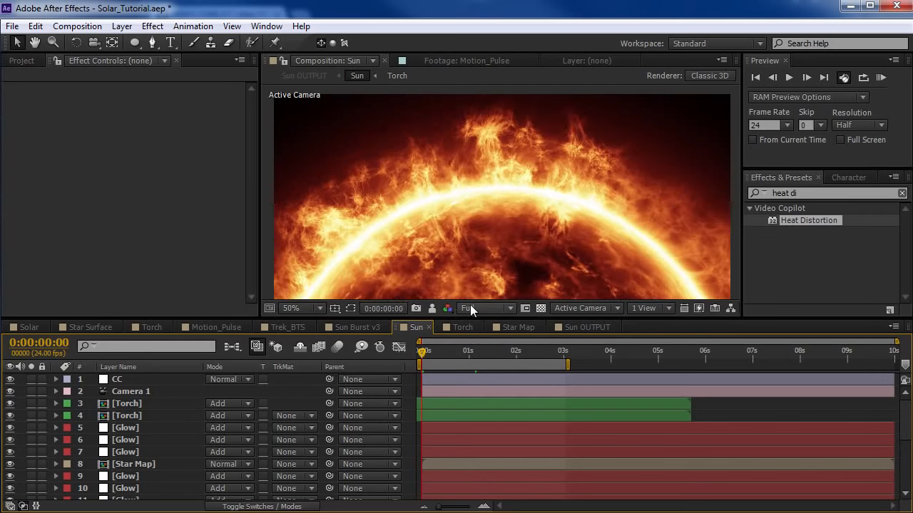
key("ctrl+shift+j")
- Apply Exposure to the CC layer and move it above HDR Highlight Compression in the effect order
left_click(114, 380)
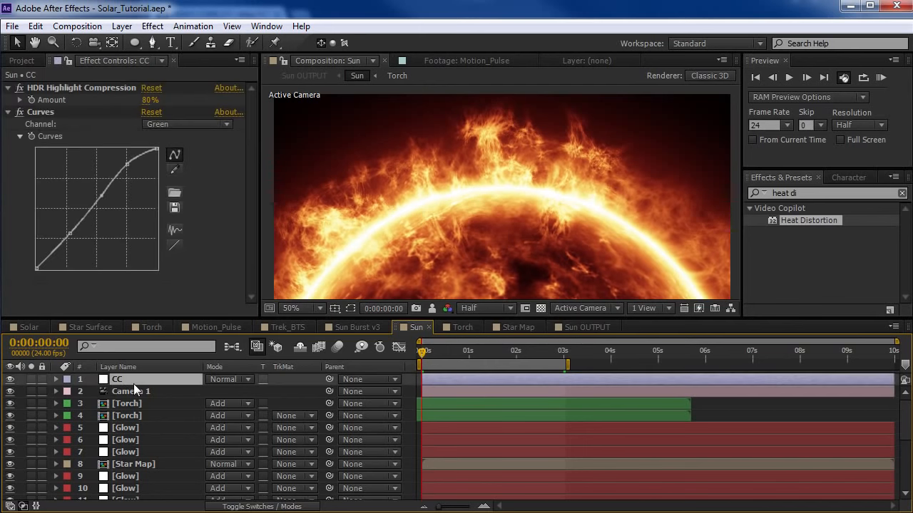
left_click(152, 26)
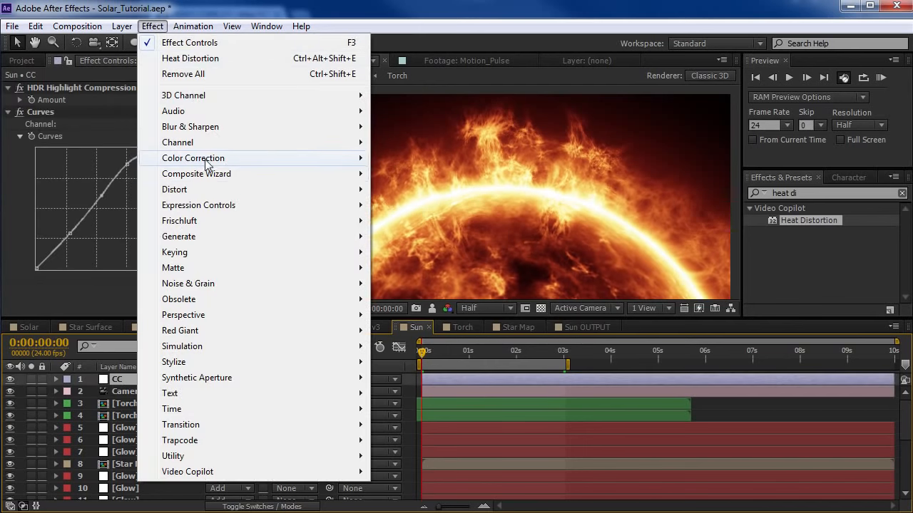
mouse_move(207, 158)
left_click(408, 471)
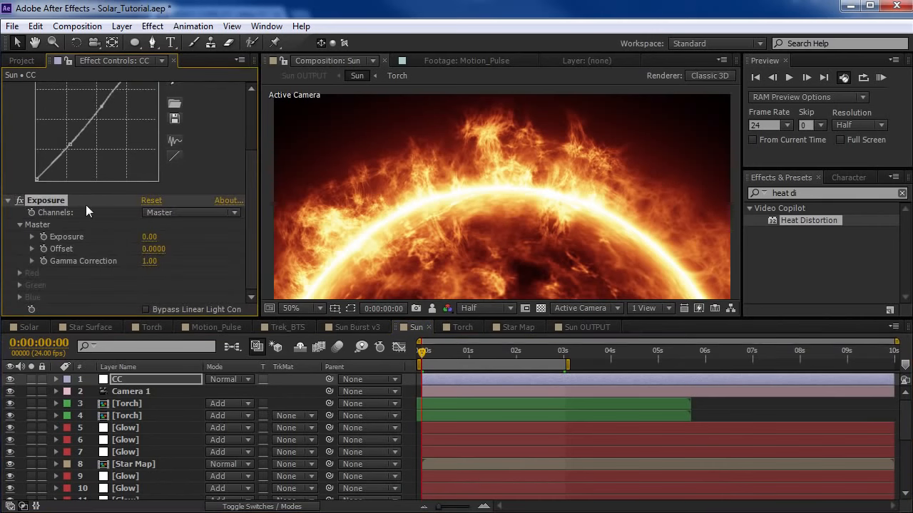
scroll(86, 205, "up", 3)
left_click(9, 89)
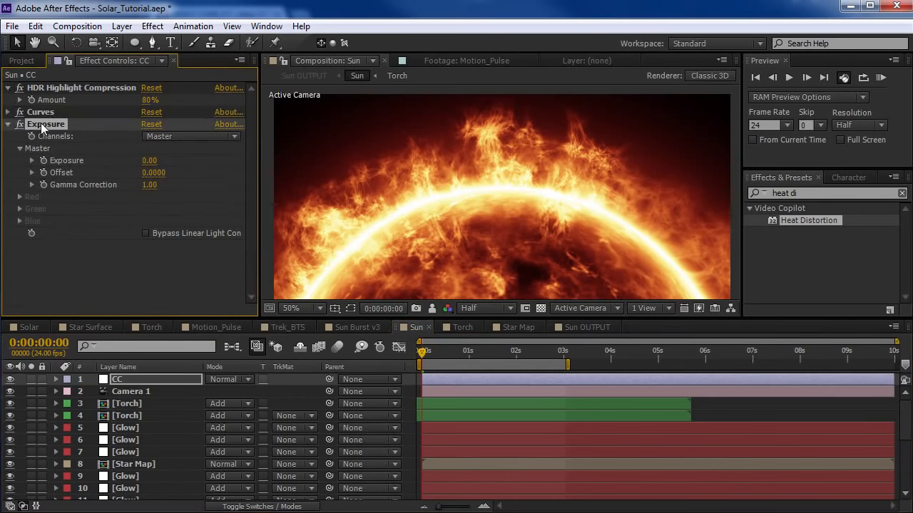
left_click_drag(41, 123, 42, 85)
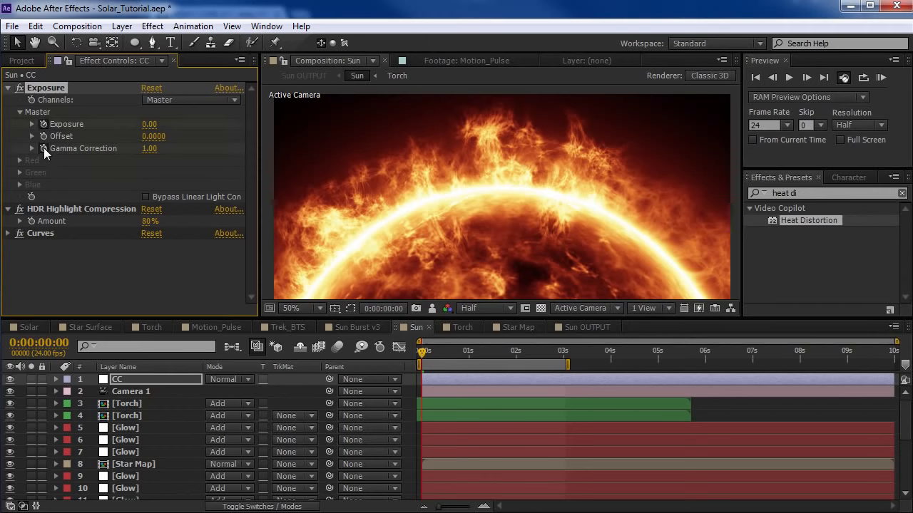
- Keyframe Exposure from -12.97 to 0.00 and Gamma Correction from 0.36 to 1.00 between 0 and about 1.2 seconds
key("u")
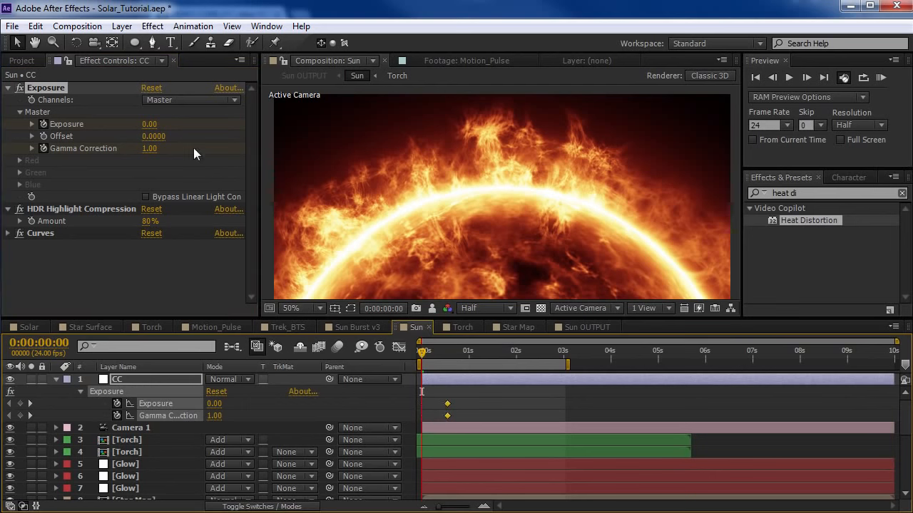
left_click_drag(146, 127, 89, 127)
left_click_drag(150, 148, 103, 158)
left_click_drag(152, 126, 58, 135)
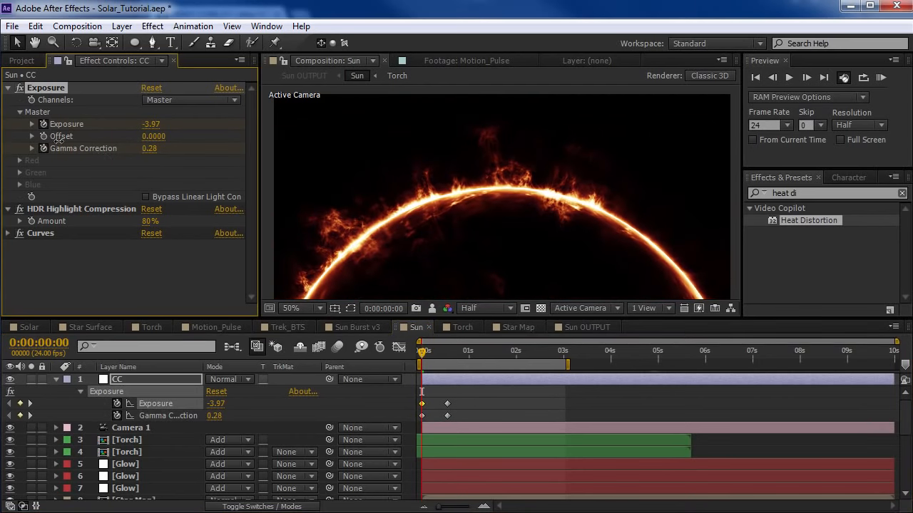
left_click_drag(149, 152, 120, 151)
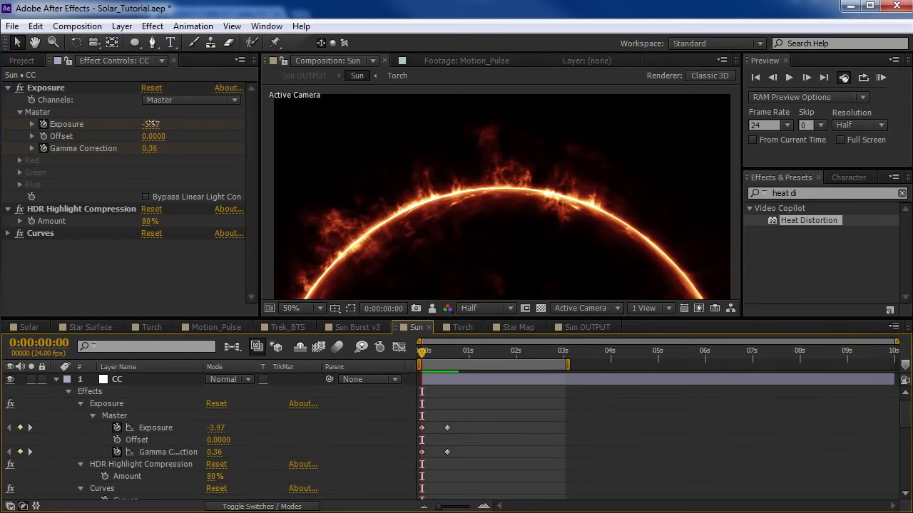
left_click_drag(151, 124, 87, 126)
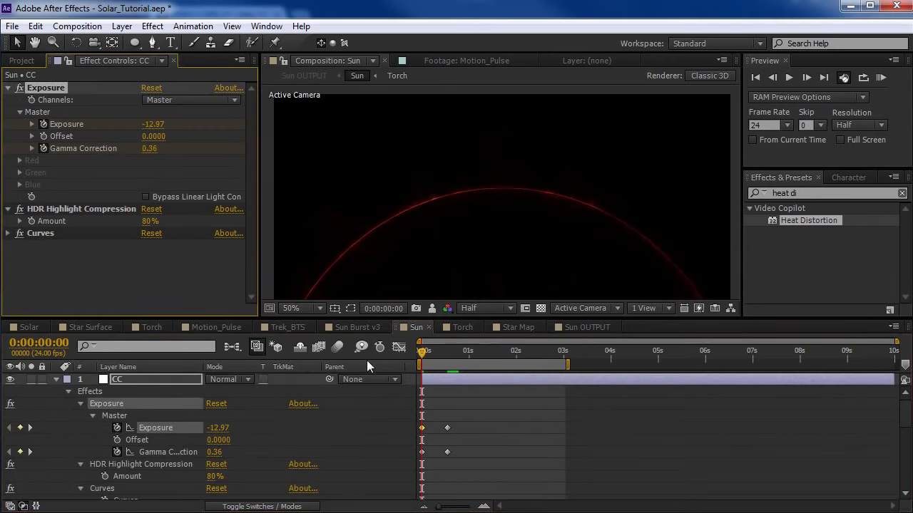
left_click_drag(442, 416, 455, 453)
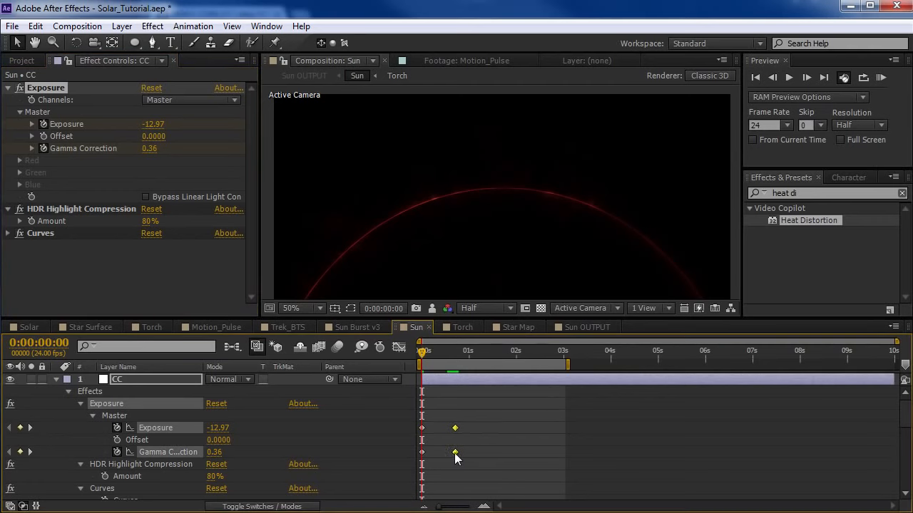
left_click(429, 426)
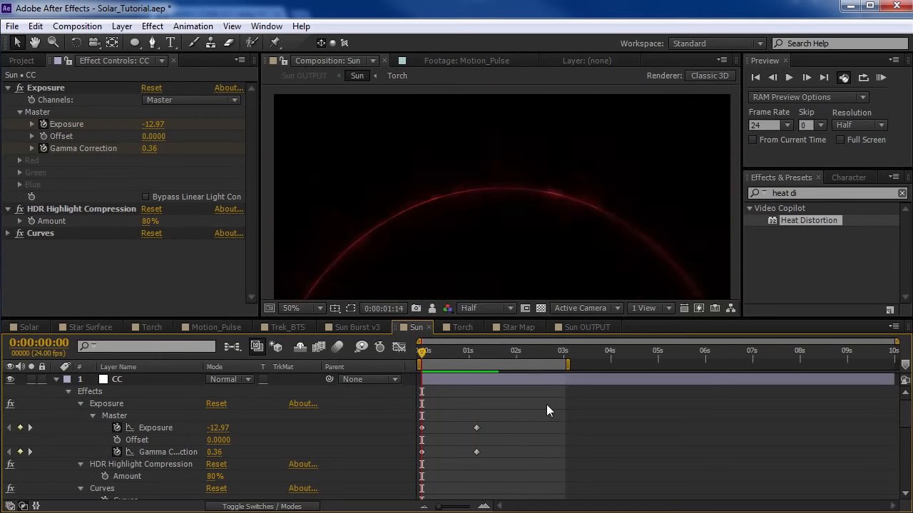
- Apply Easy Ease to the final Exposure and Gamma Correction keyframes on the CC layer and move them to about 1.8 seconds
left_click(507, 410)
left_click_drag(504, 416, 469, 455)
key("grave")
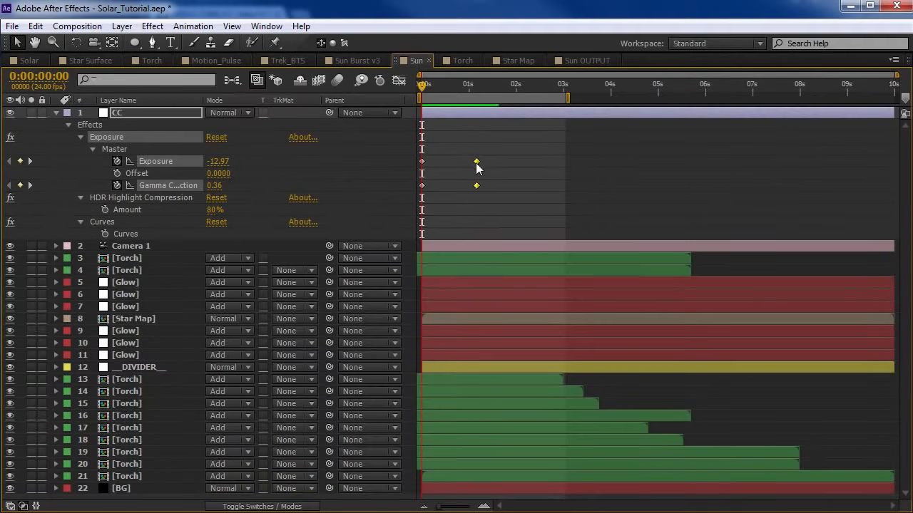
right_click(476, 161)
mouse_move(526, 324)
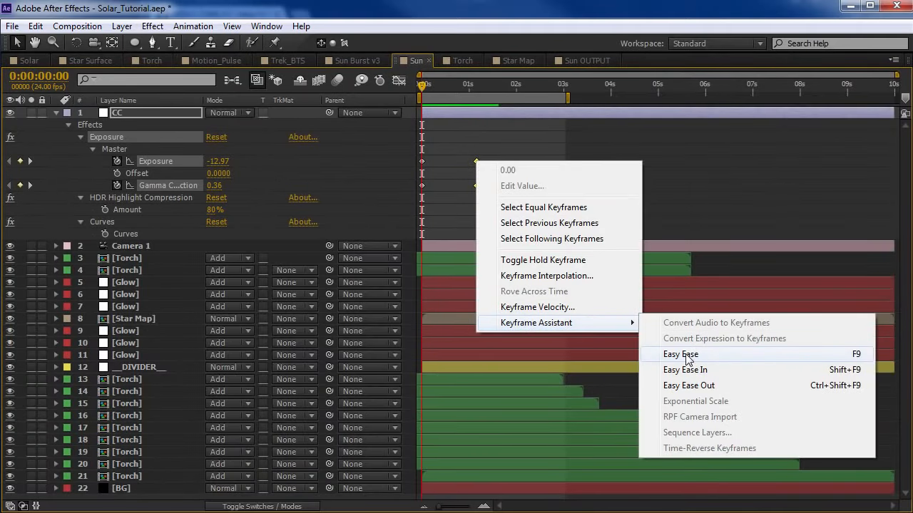
left_click(681, 354)
left_click_drag(477, 163, 507, 165)
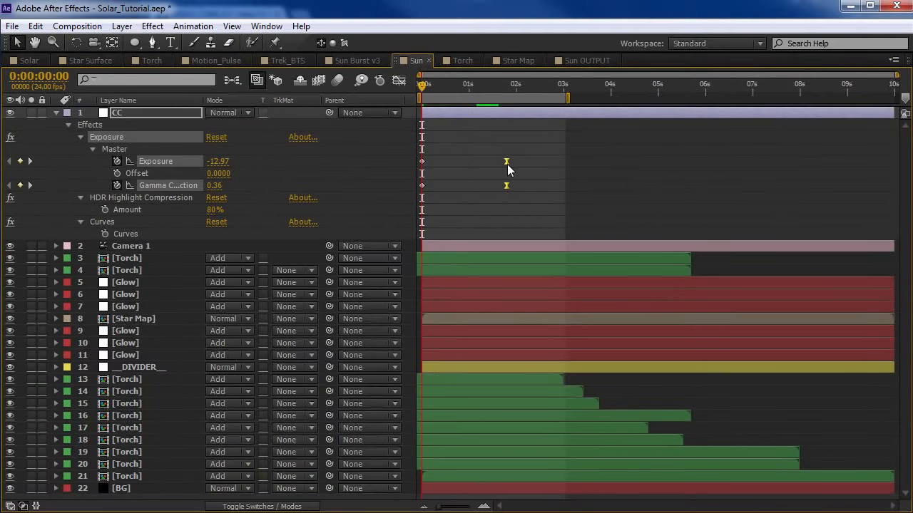
- Shift the Torch layer directly below the divider later in time so it ends at about 3.8 seconds
left_click(560, 383)
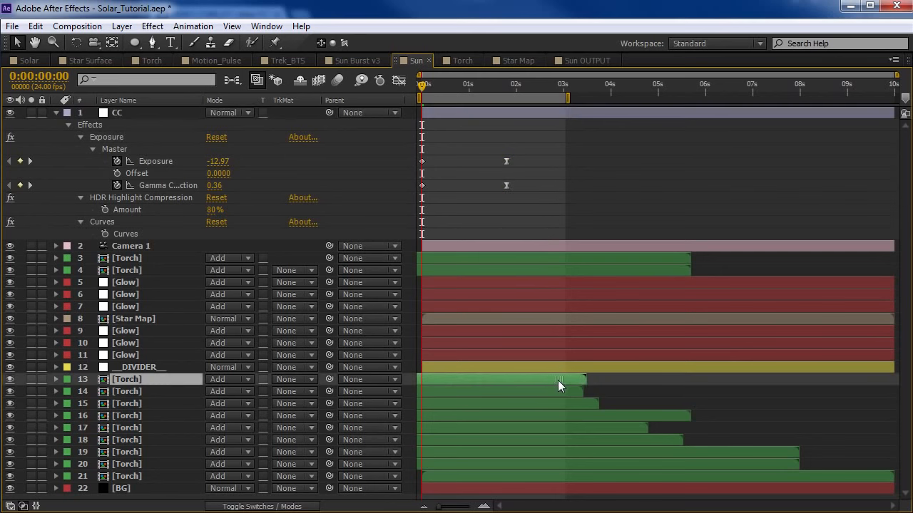
left_click_drag(560, 385, 574, 385)
key("grave")
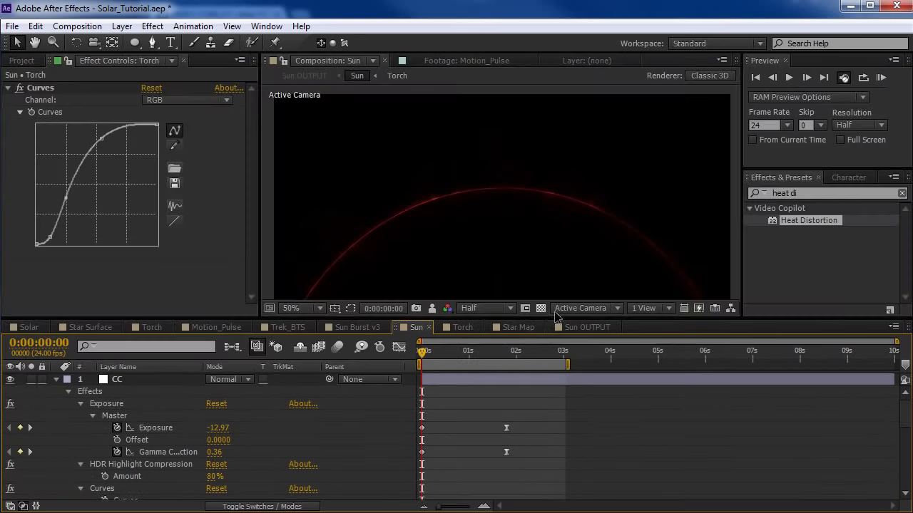
- Preview the fade-up in the Sun composition and scrub through it to about 2.7 seconds
key("KP_0")
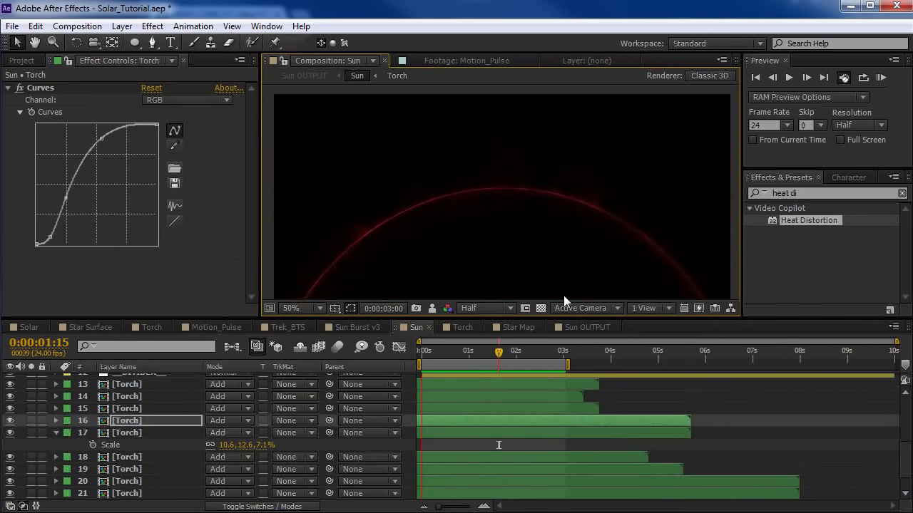
left_click_drag(499, 351, 549, 359)
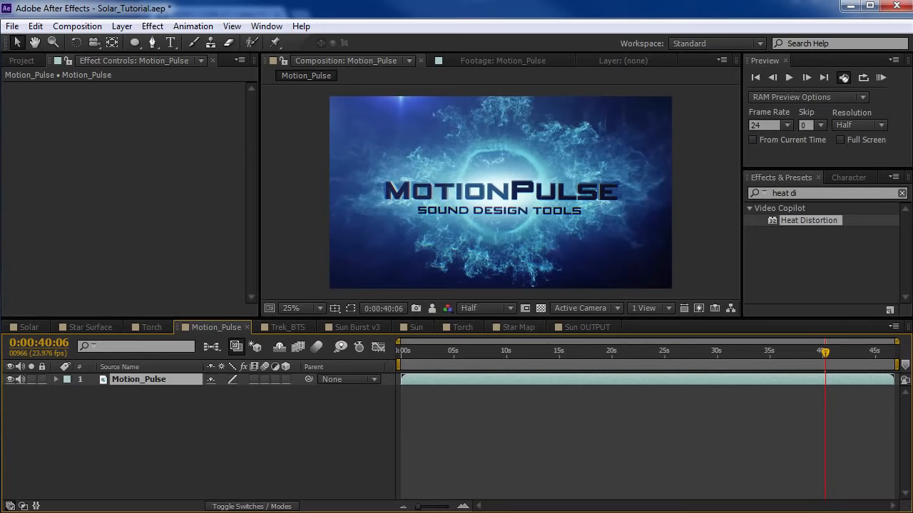
left_click(471, 404)
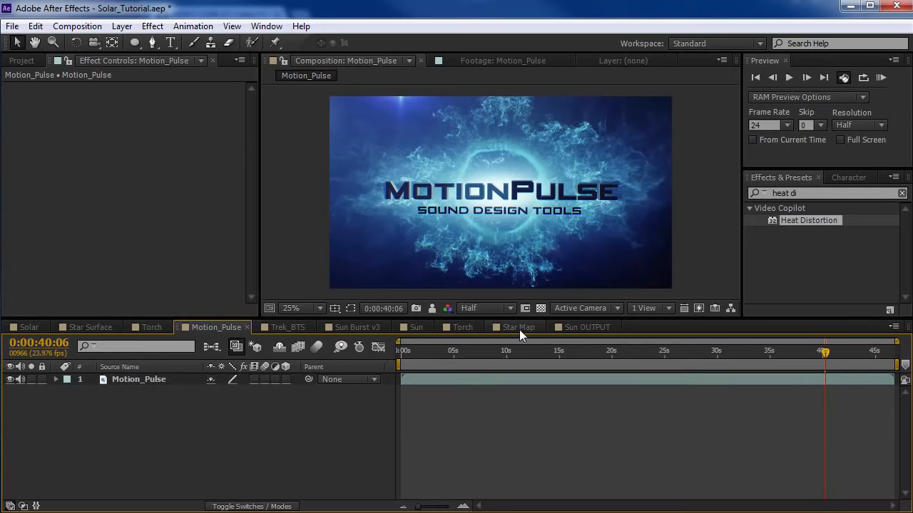